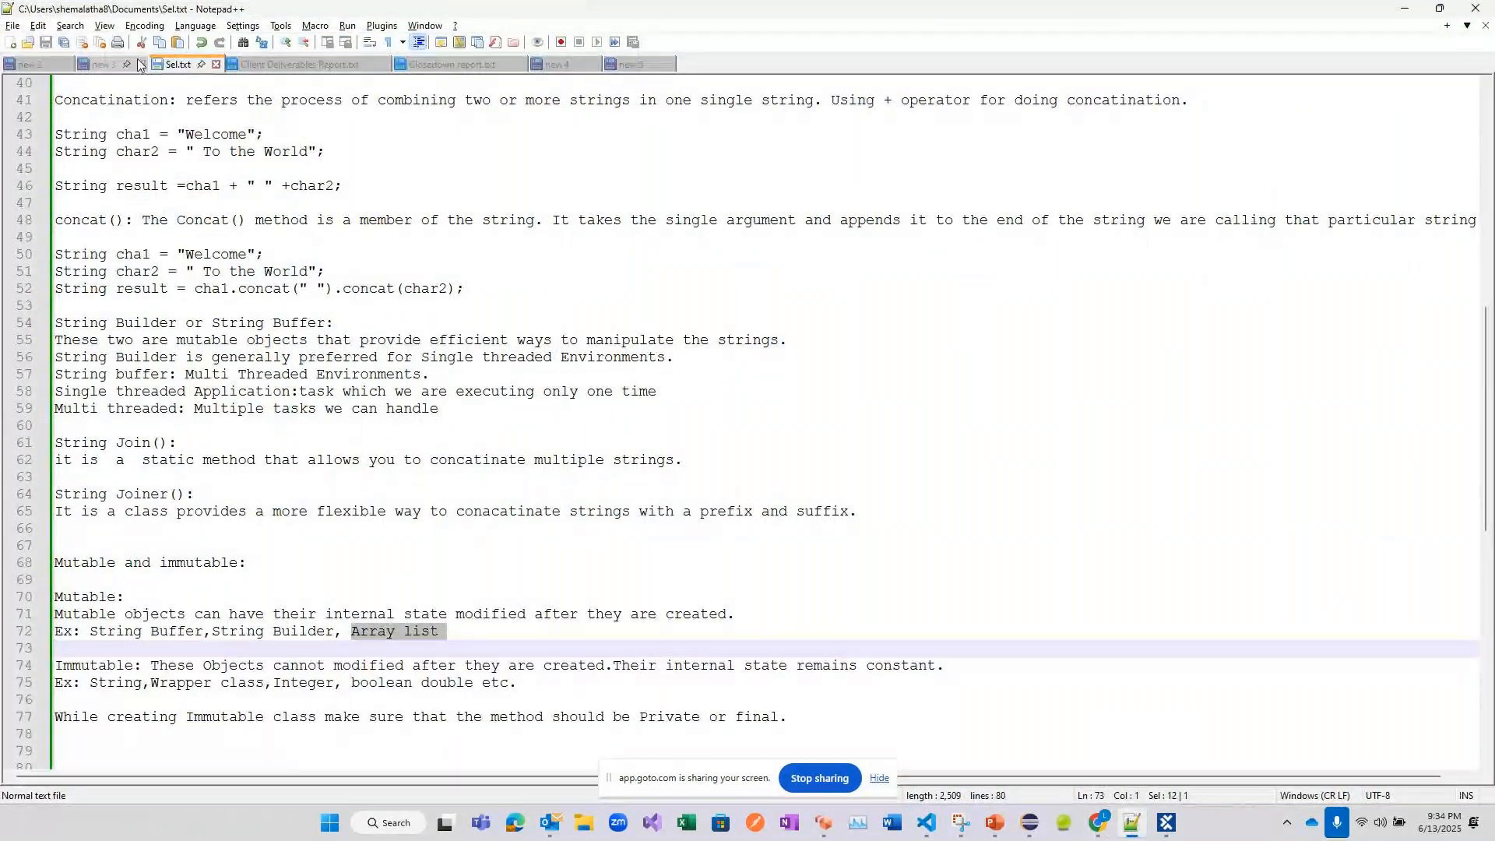
- In the "new 4" note, add a "Tosca:" heading below the "Ecommerece" line, separated by a blank line
left_click(579, 65)
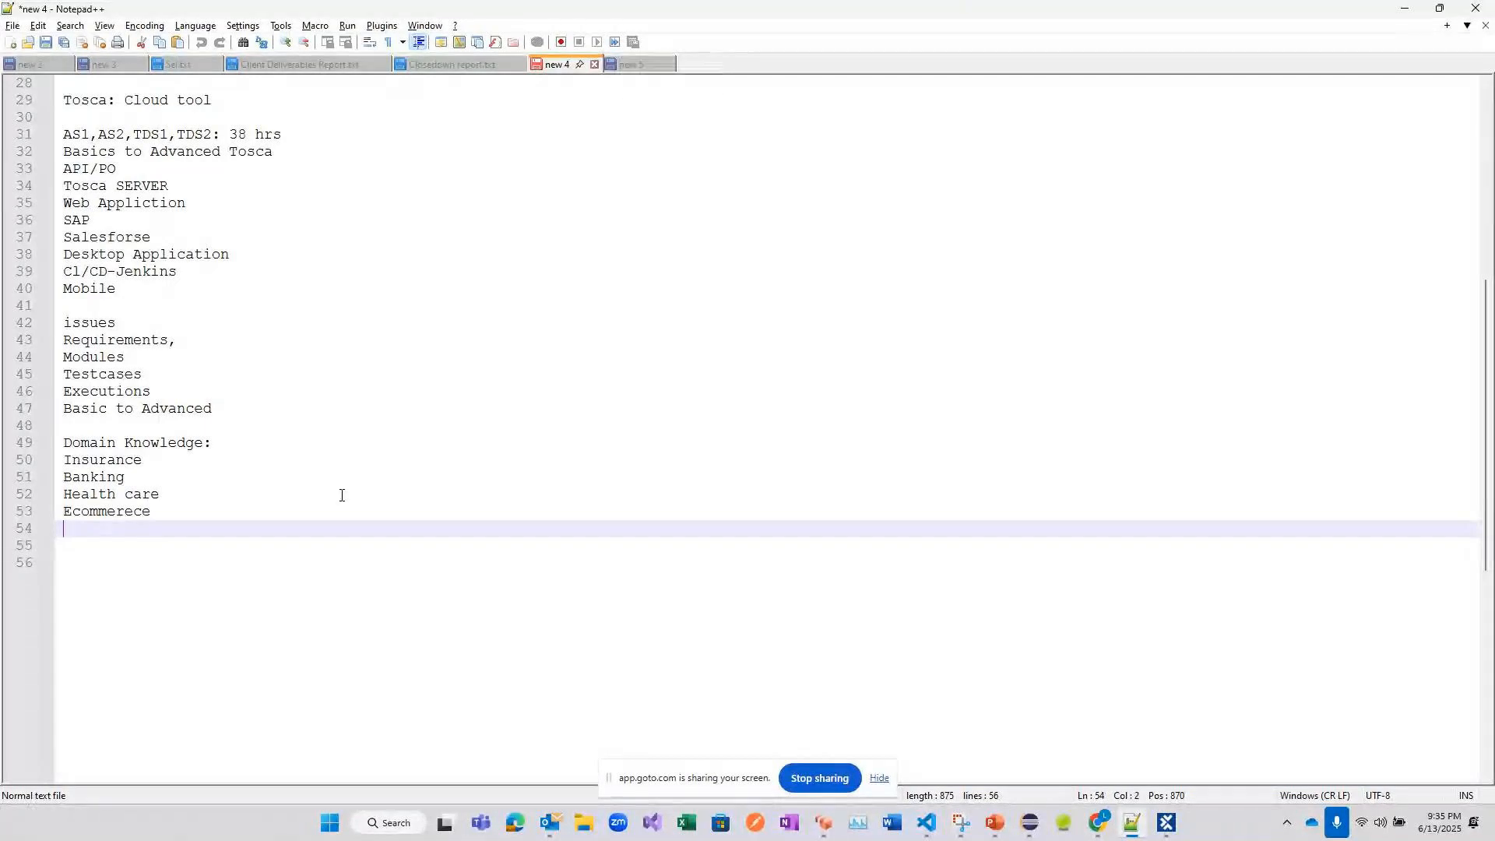
left_click(290, 509)
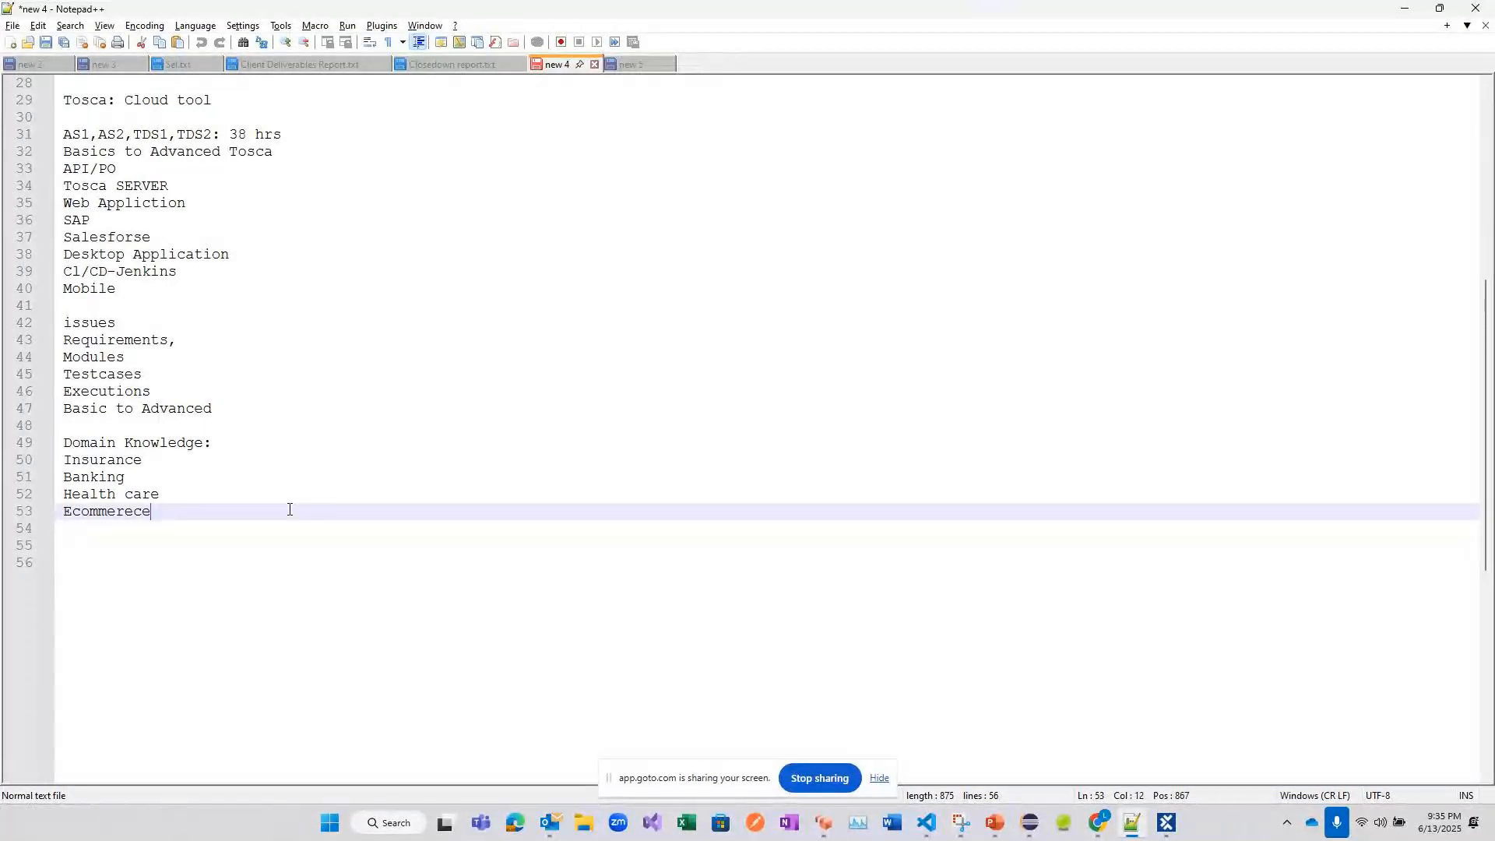
key("Return")
key("Return")
type("Tosca:")
key("Return")
key("Return")
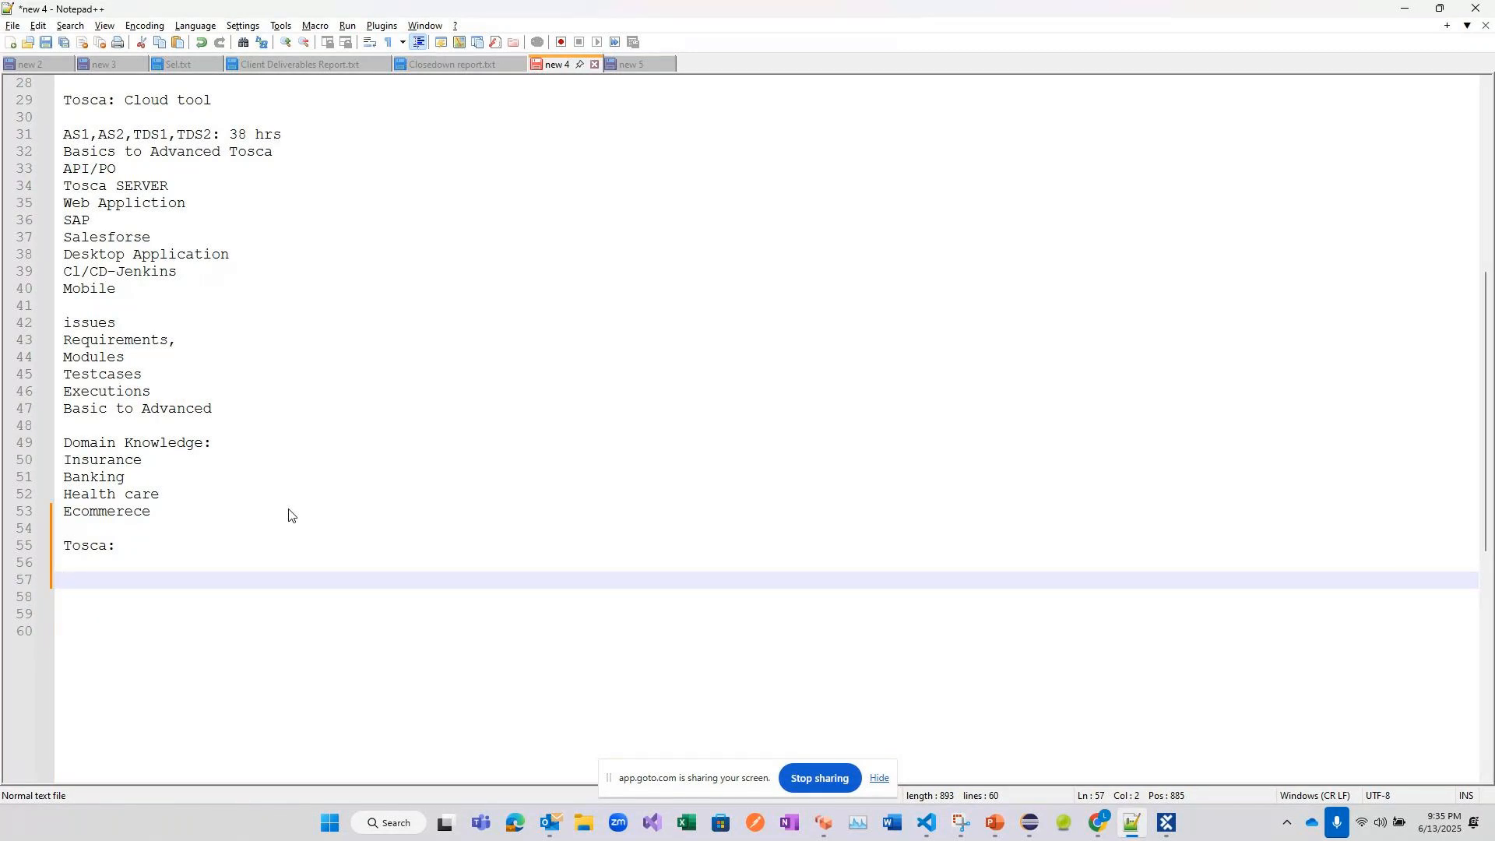
- Switch to Tosca Commander and open the dialog for creating a new workspace
left_click(1166, 823)
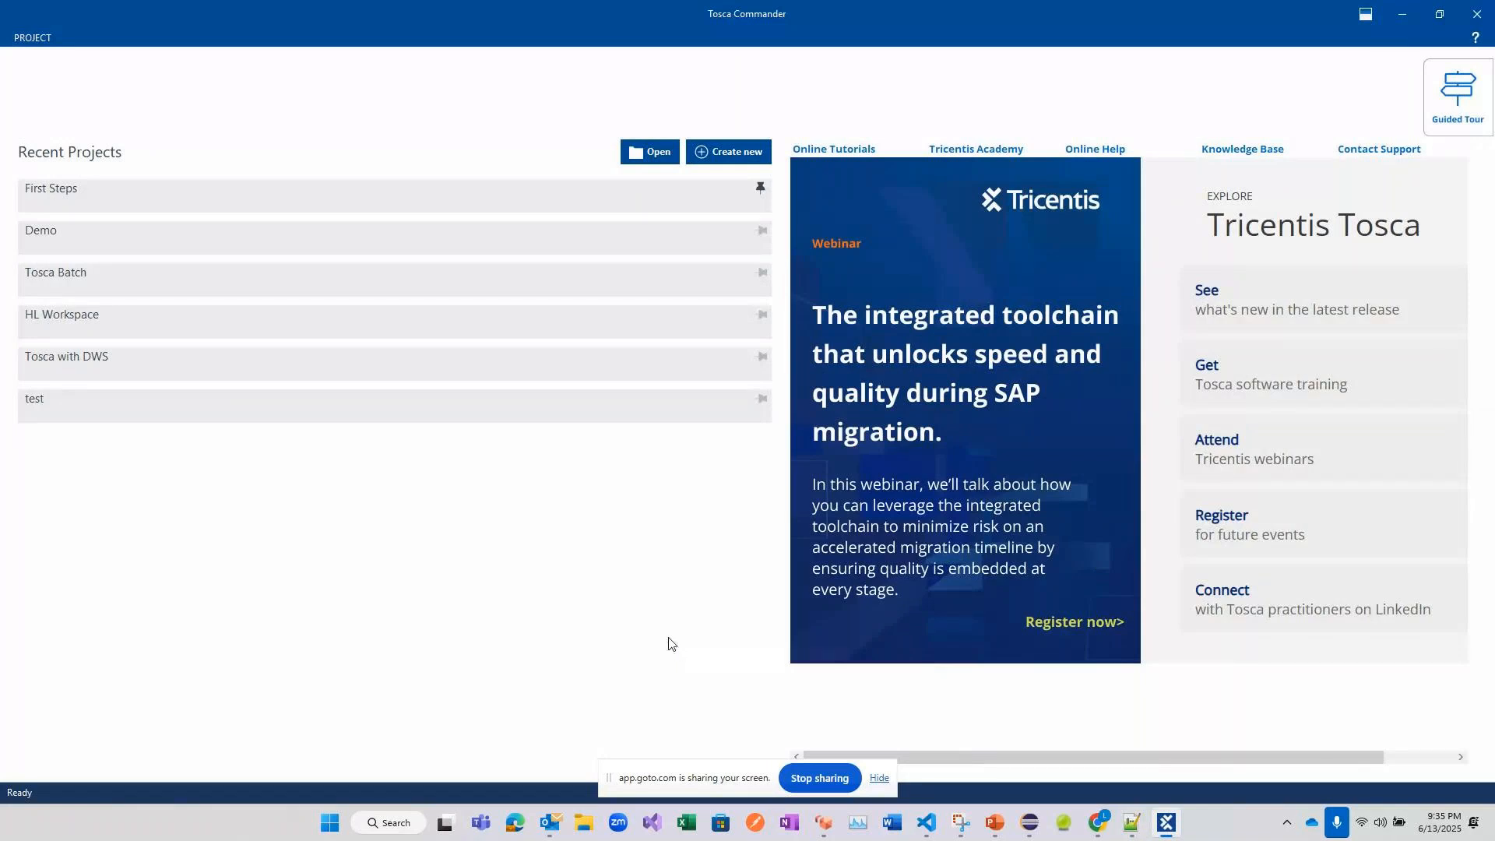
left_click(743, 153)
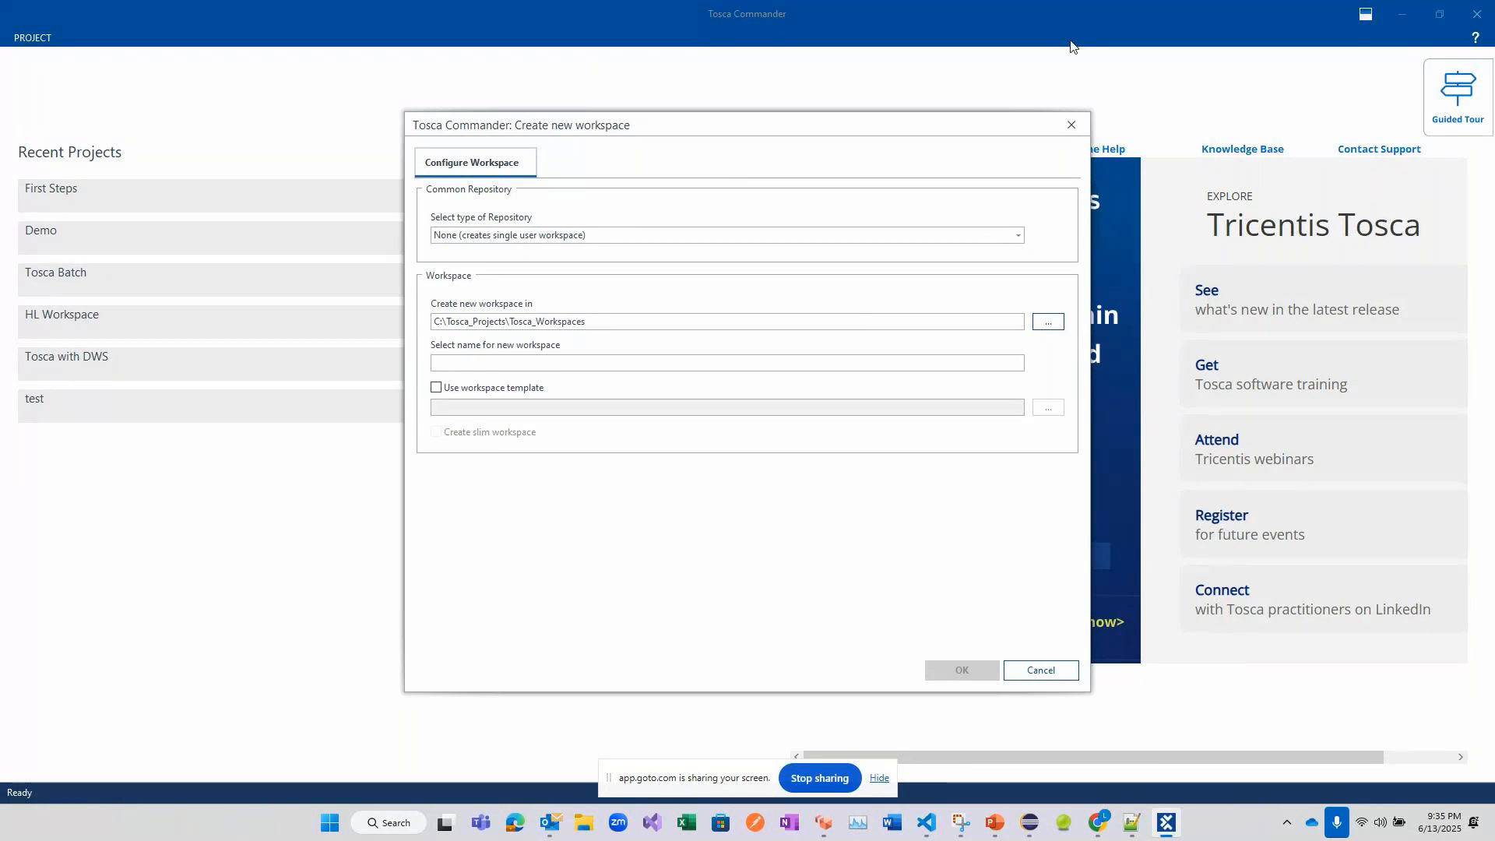
left_click(1071, 125)
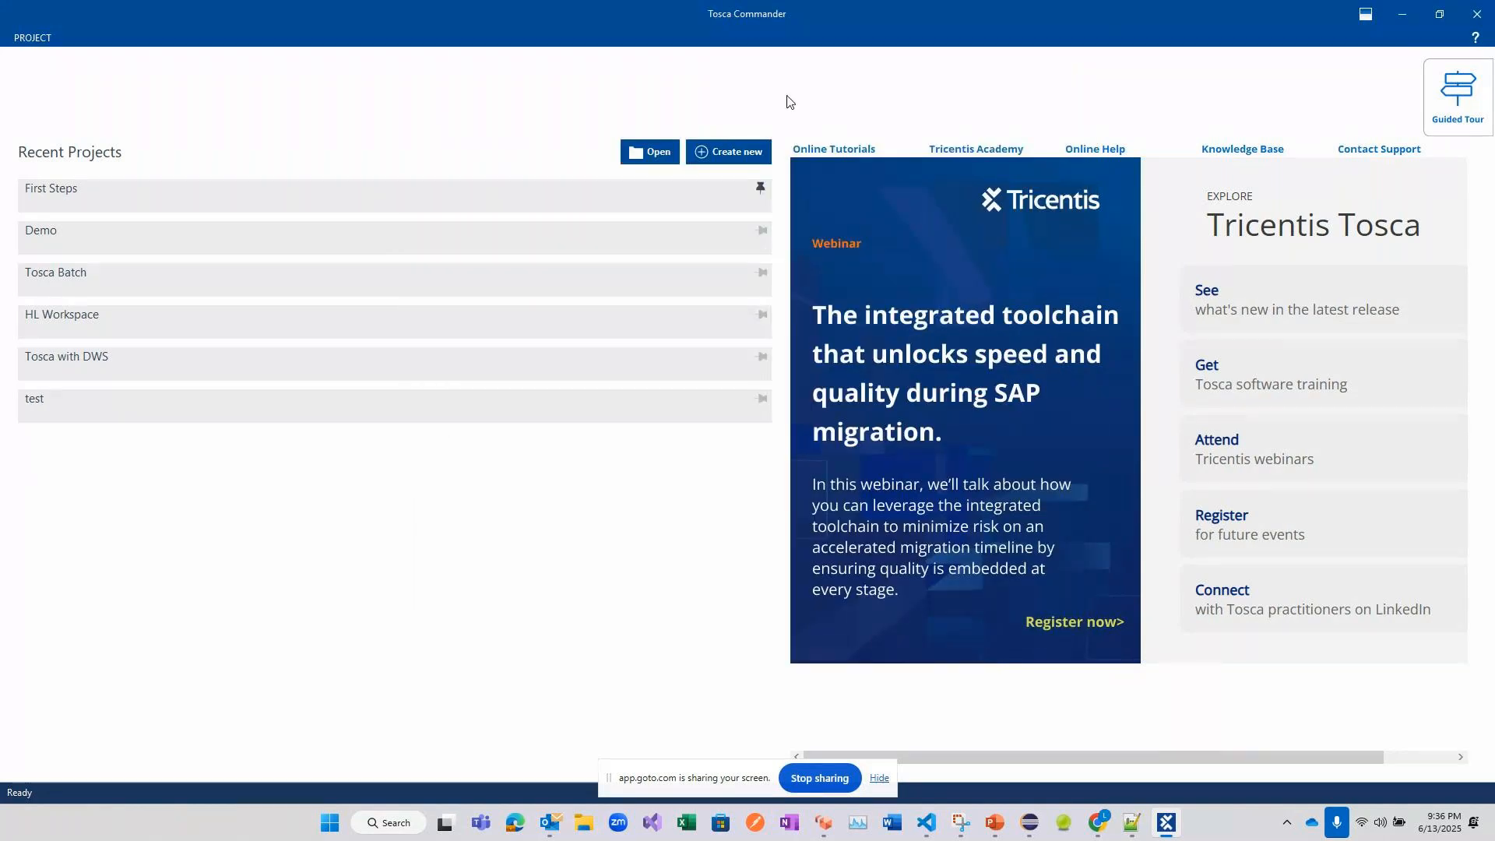
left_click(740, 153)
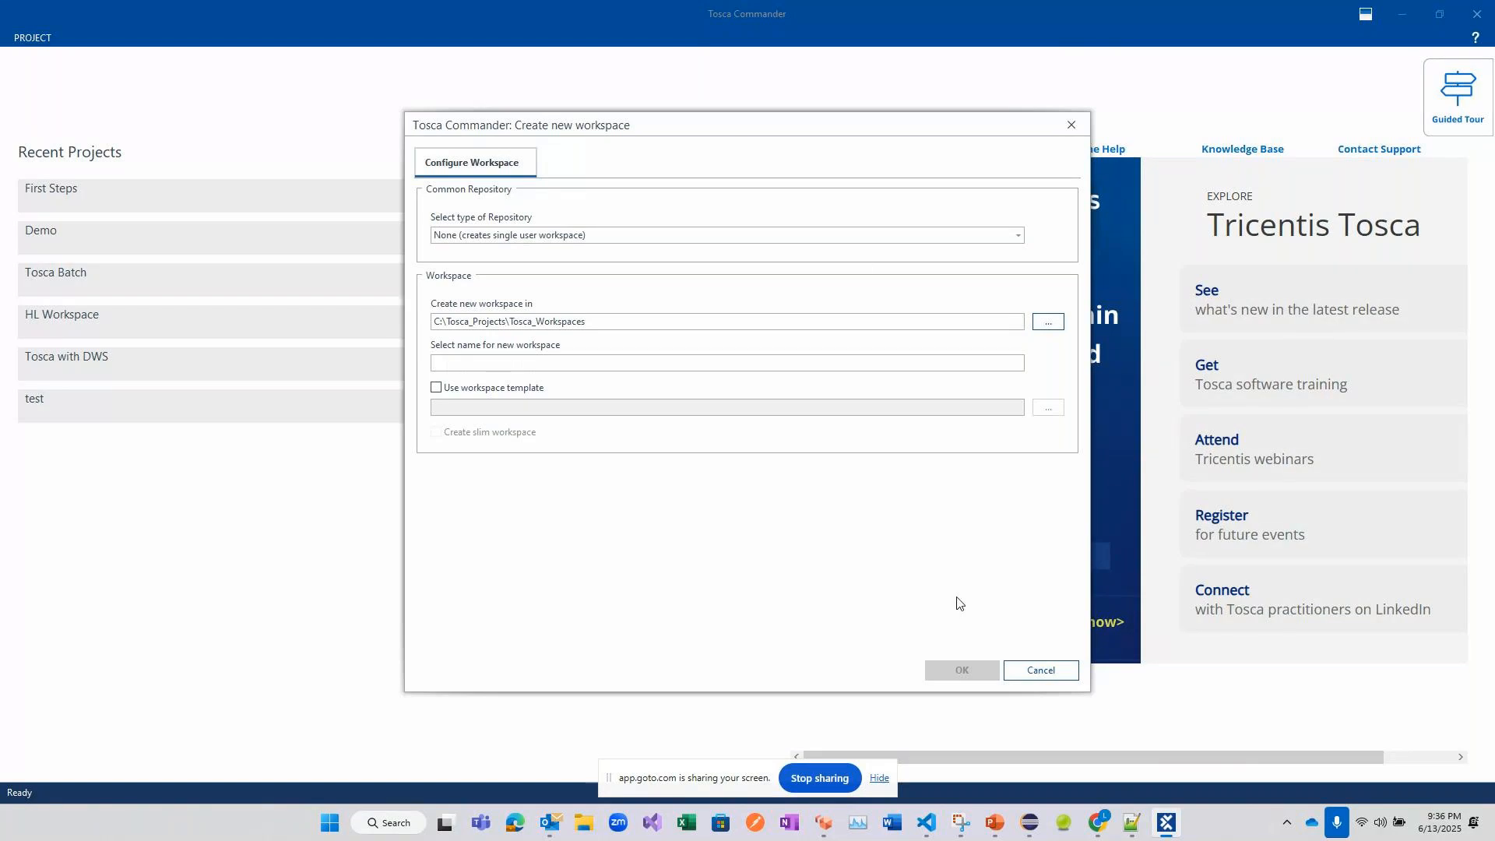
- Switch to Notepad++ and add the line "Workspace: Where you are going to create you testcases." under the "Tosca:" heading
left_click(1127, 827)
type("Workspace: Where")
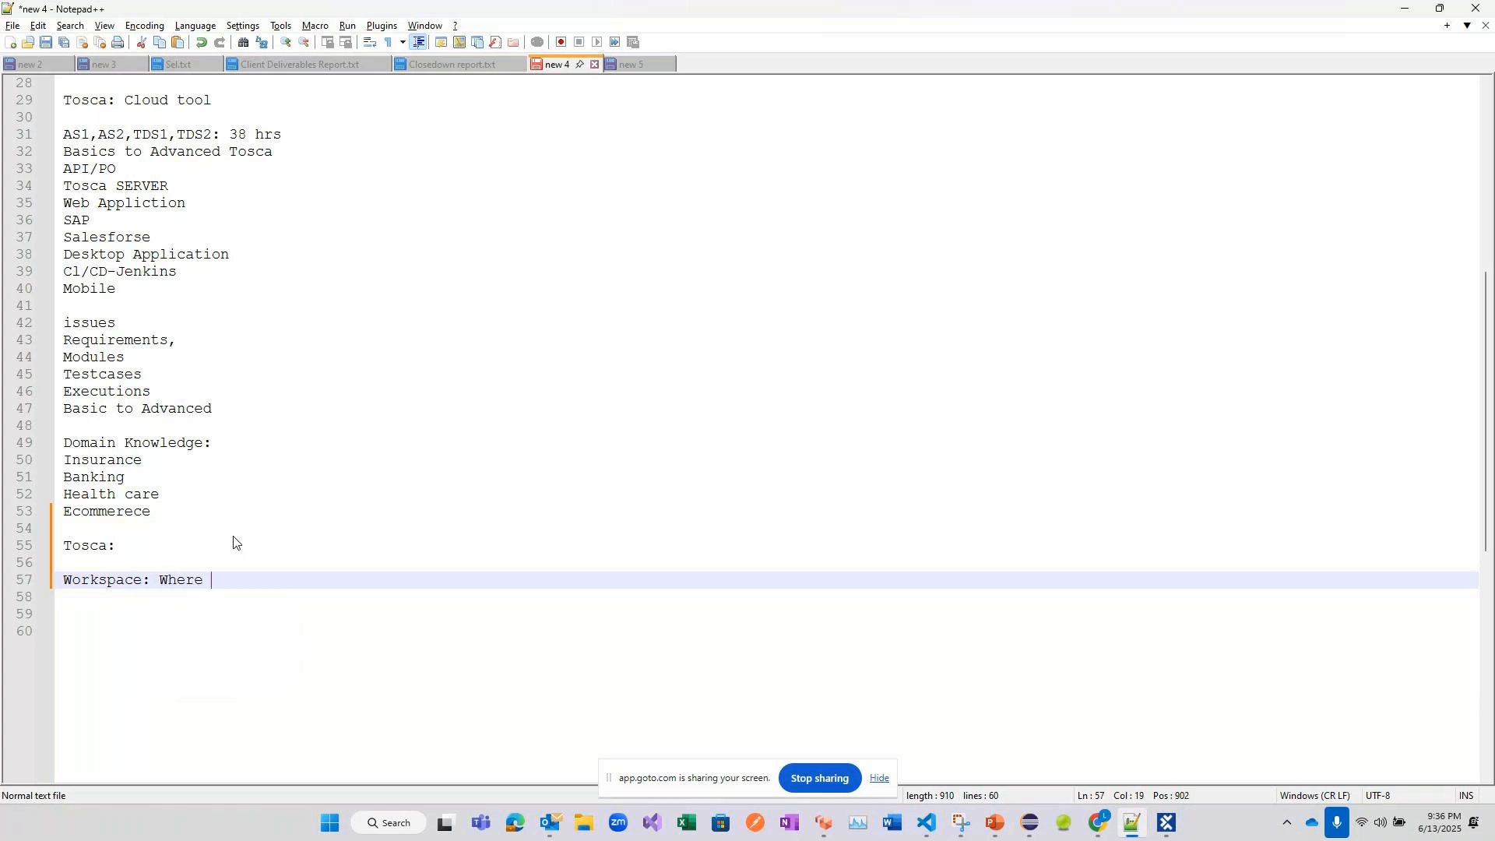
type(" you are going t")
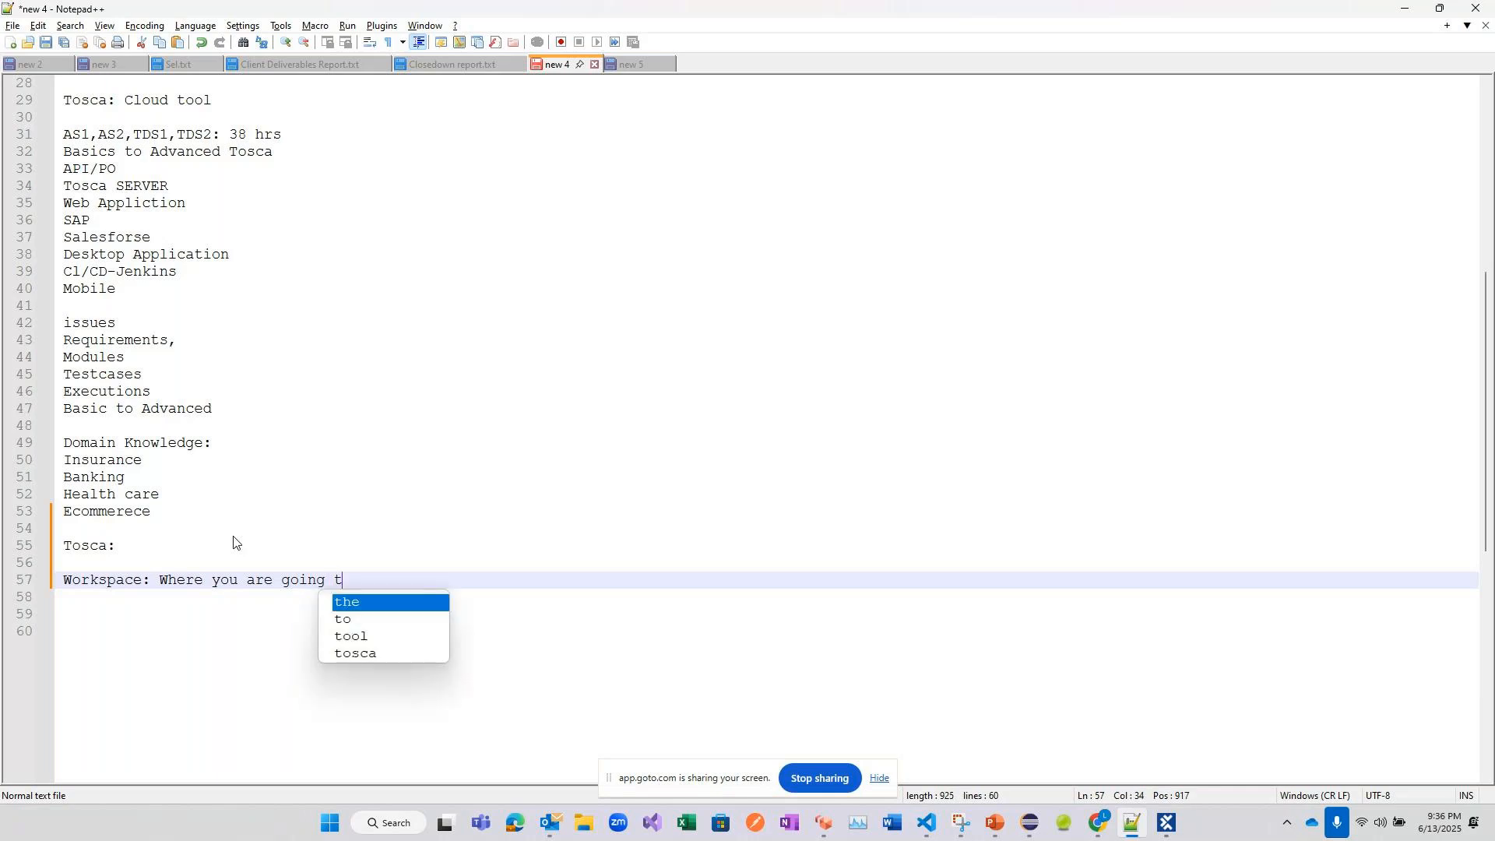
type("o cre")
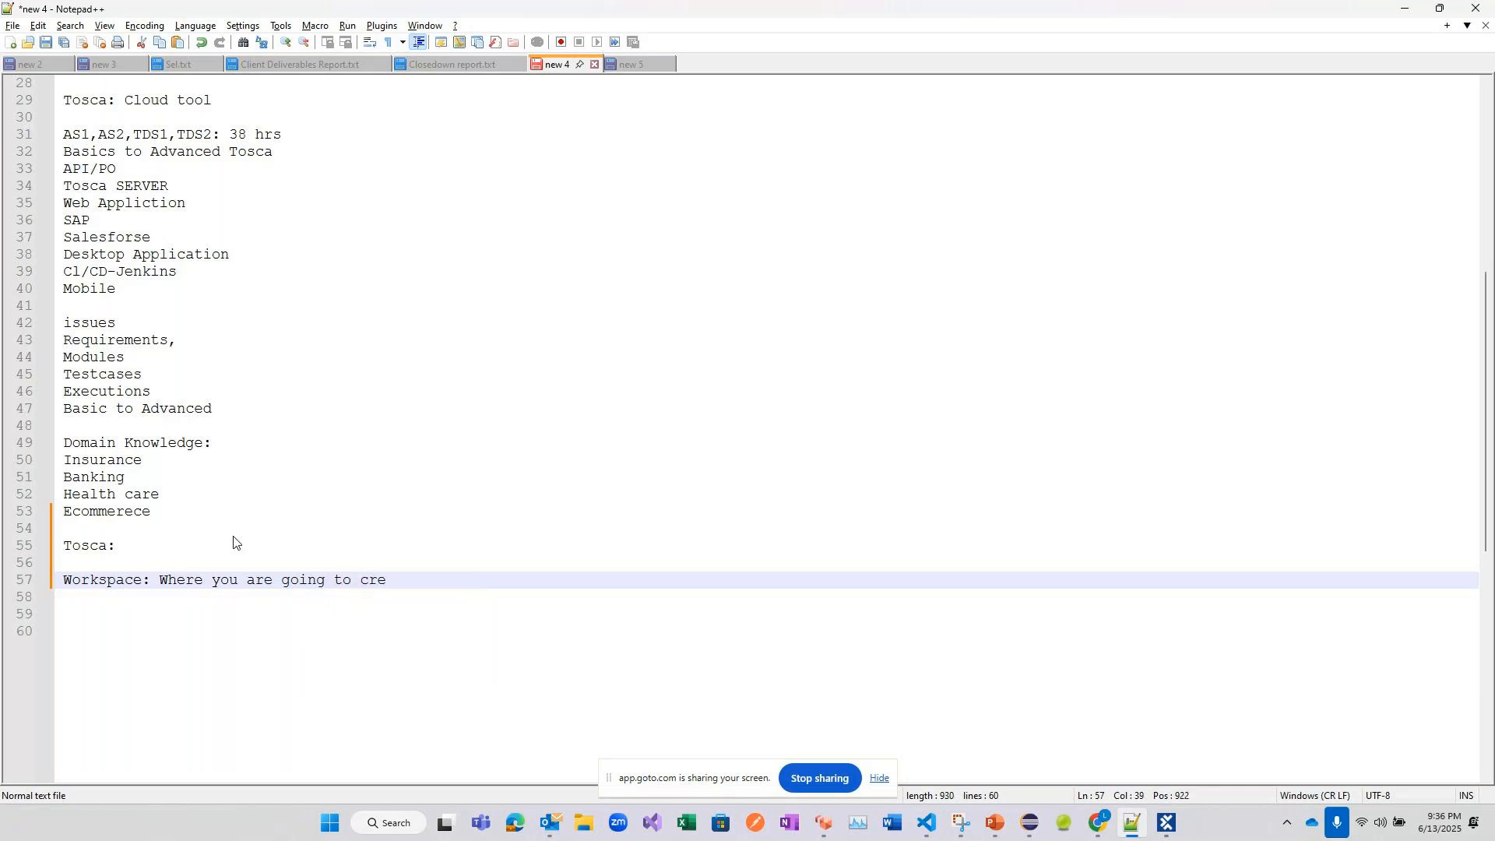
type("ate you testcases.")
- Check the repository type setting in Tosca Commander's new workspace dialog and return to the Notepad++ note
key("alt+Tab")
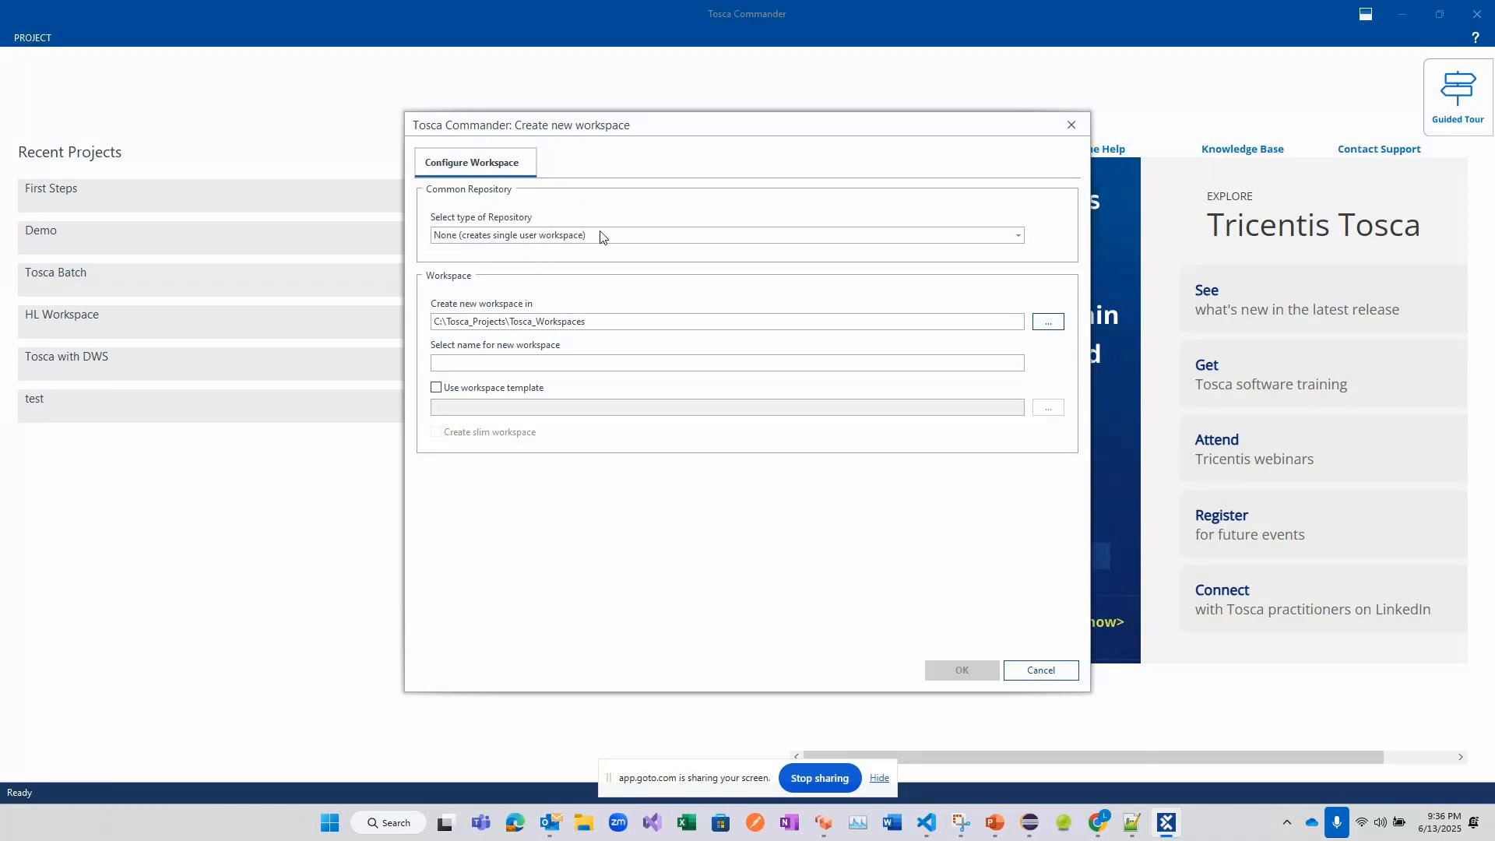
left_click(570, 218)
key("alt+Tab")
- Below the workspace definition, add the line "Repository: where exactly we are storing our workspace."
key("Down")
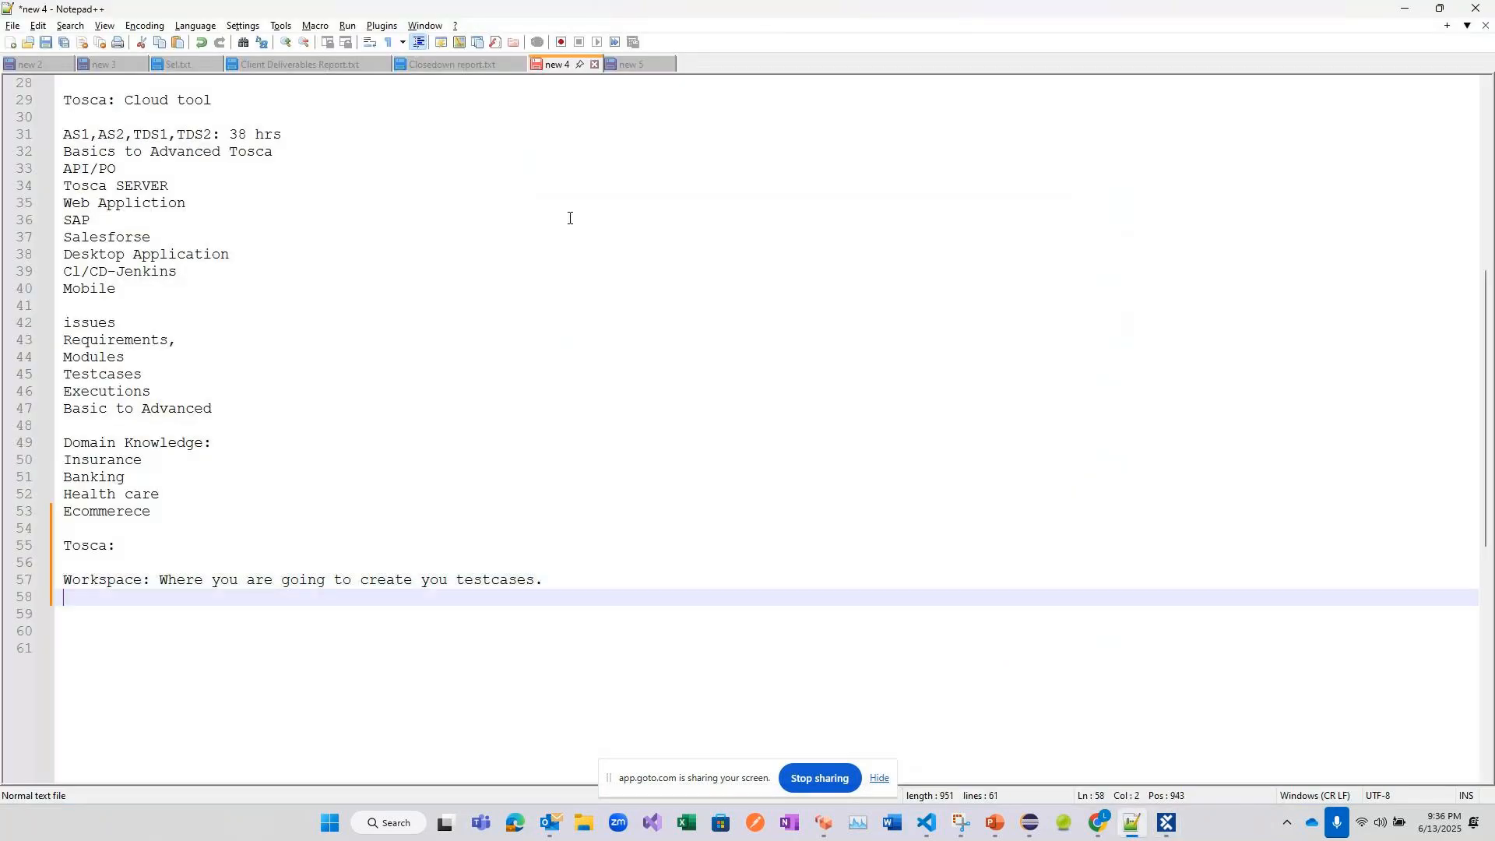
key("Return")
type("Repository: wher")
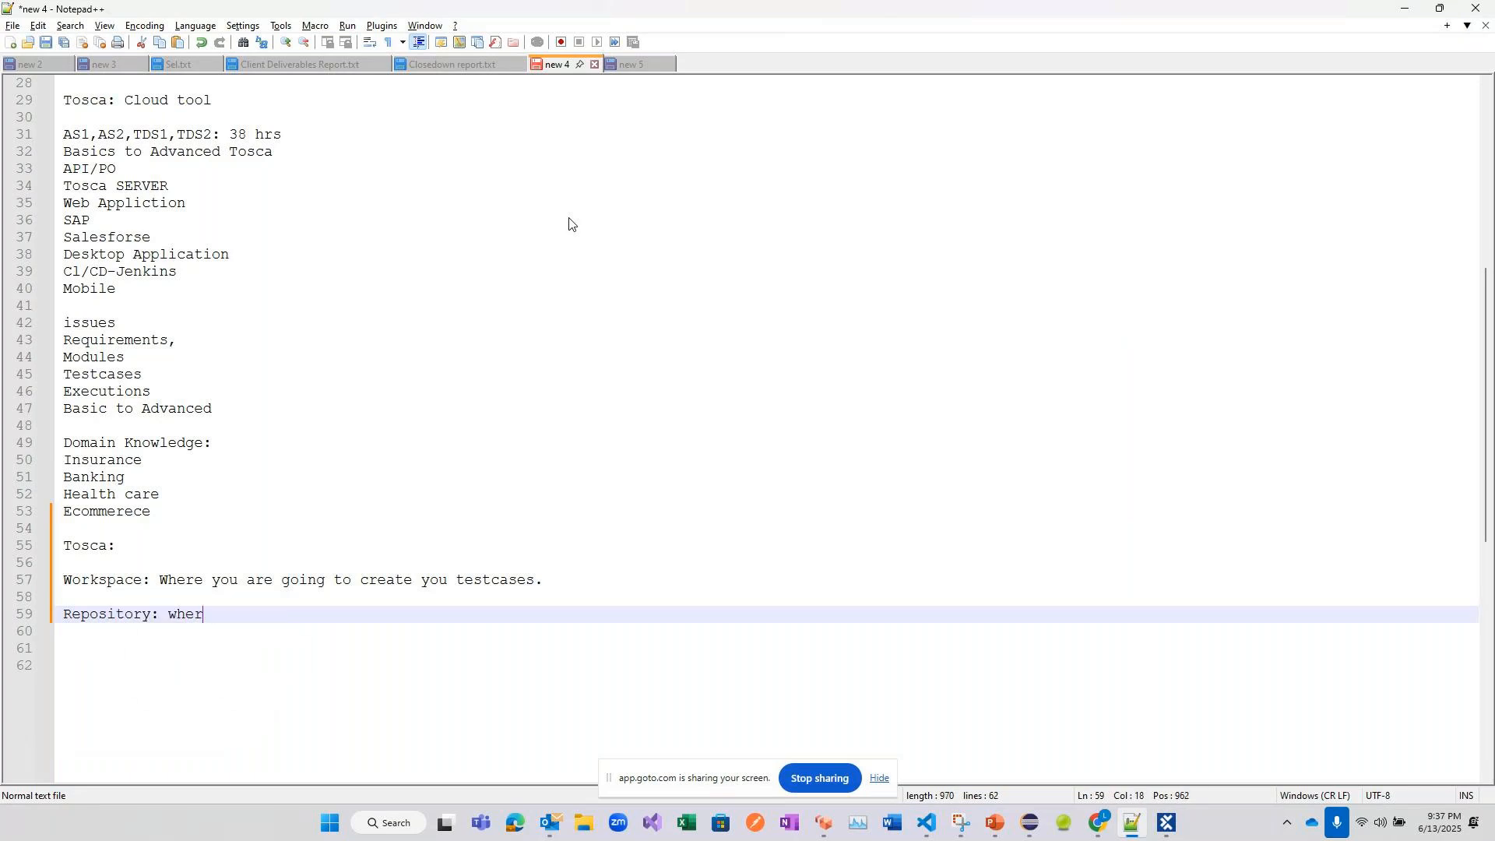
type("e exactly we are storing our ")
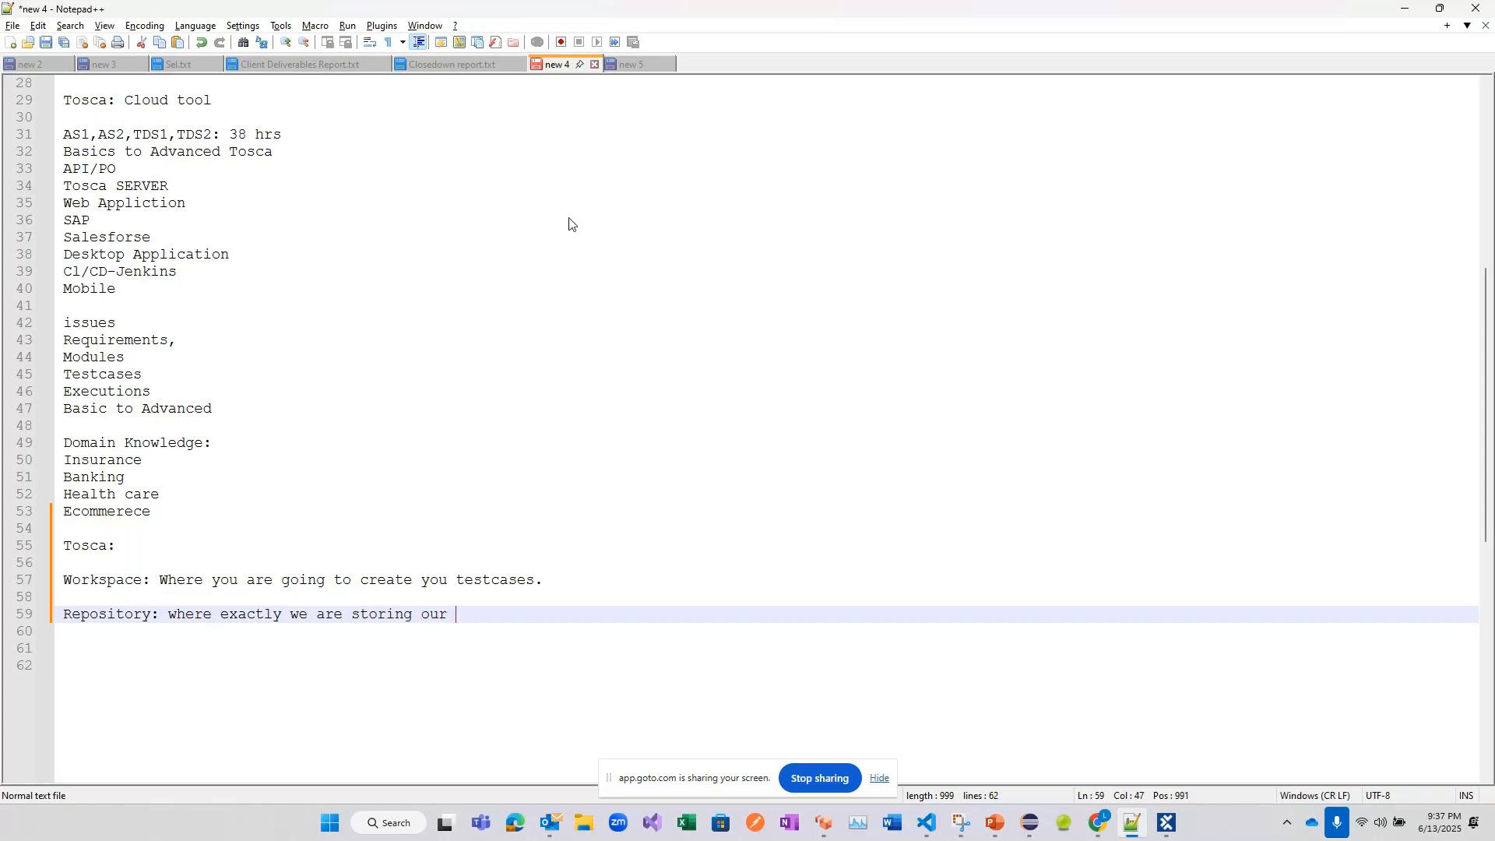
type("workspa")
type("ce")
type("e")
key("Return")
key("Return")
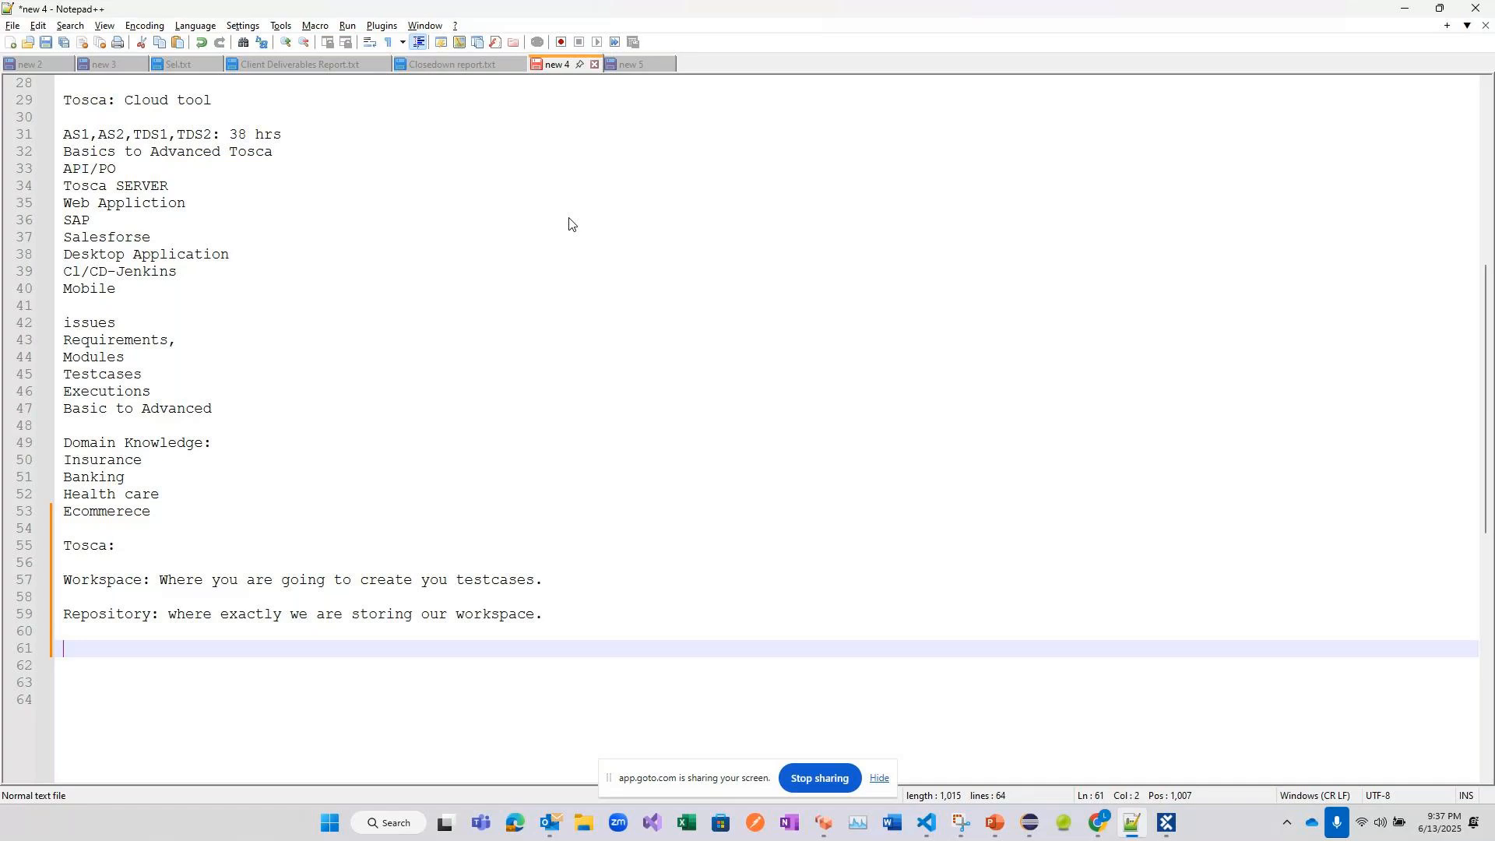
- List the workspace types "Single User Workspace" and "Multi User Workspace" on separate lines below the repository definition
type("Single User Work")
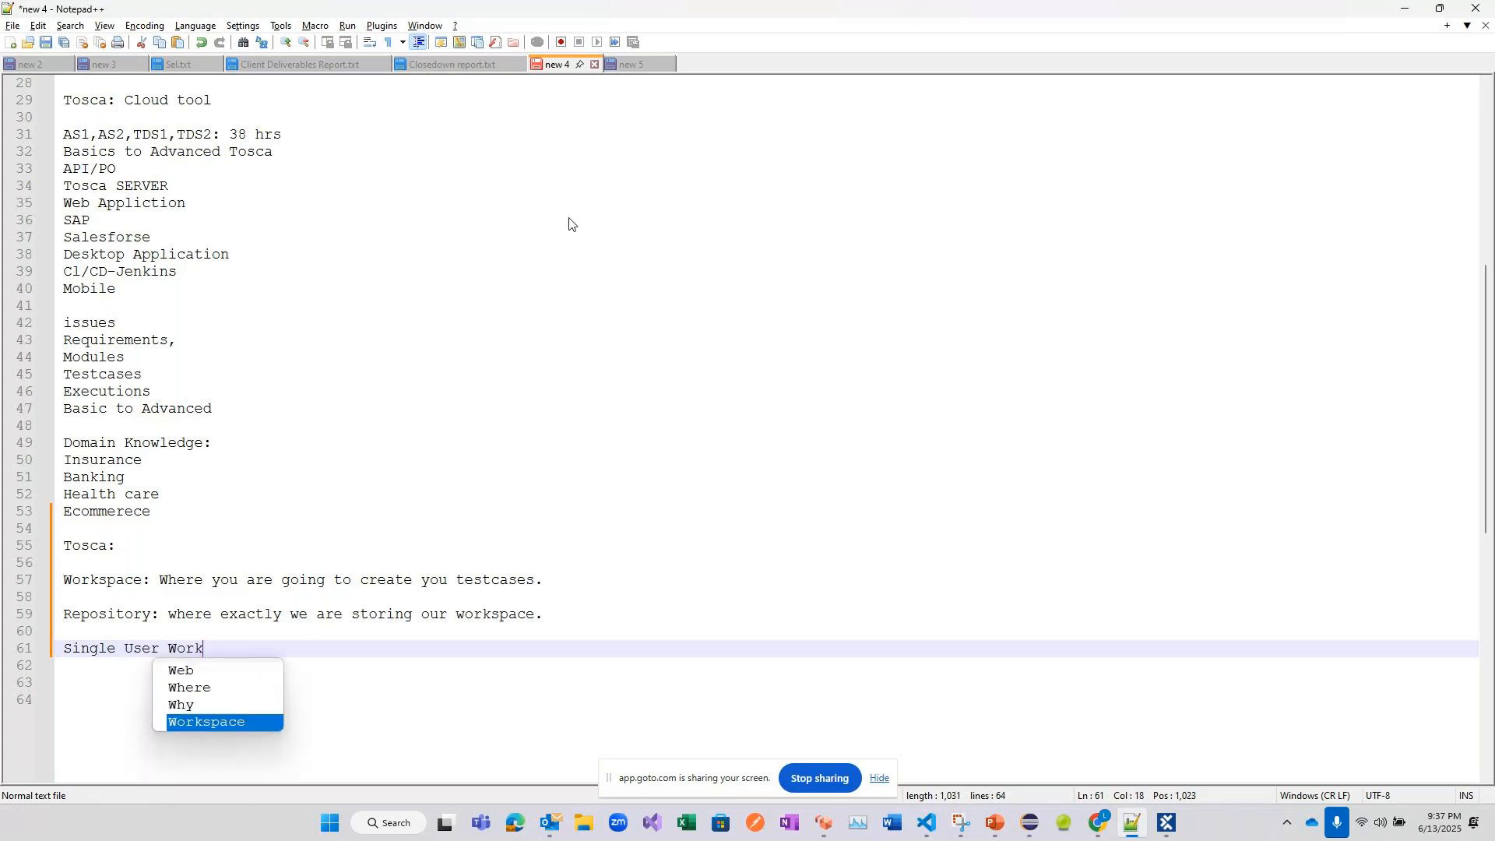
type("space")
key("Return")
type("Mult")
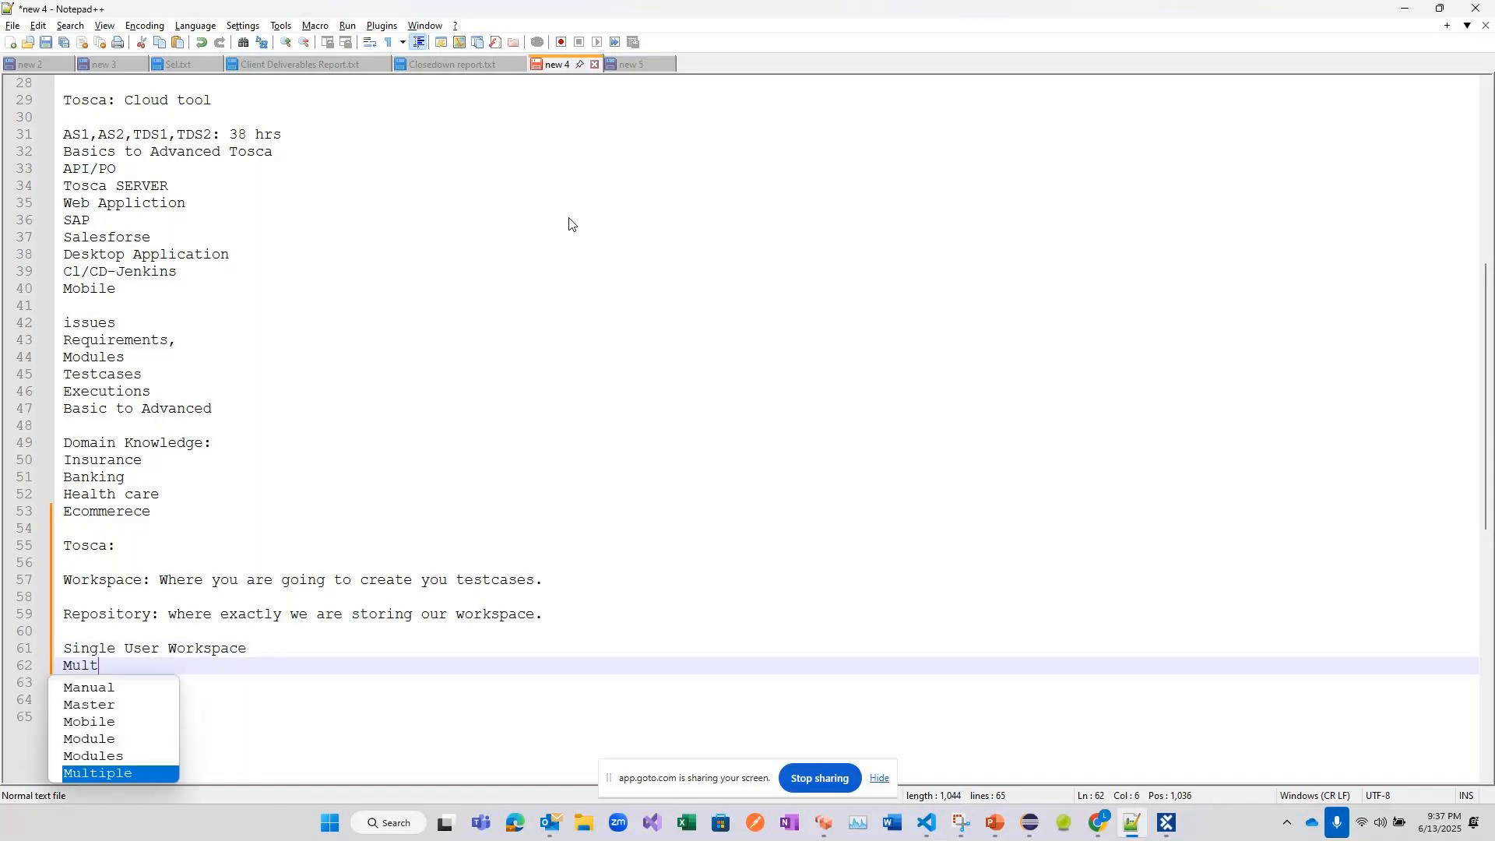
type("i User W")
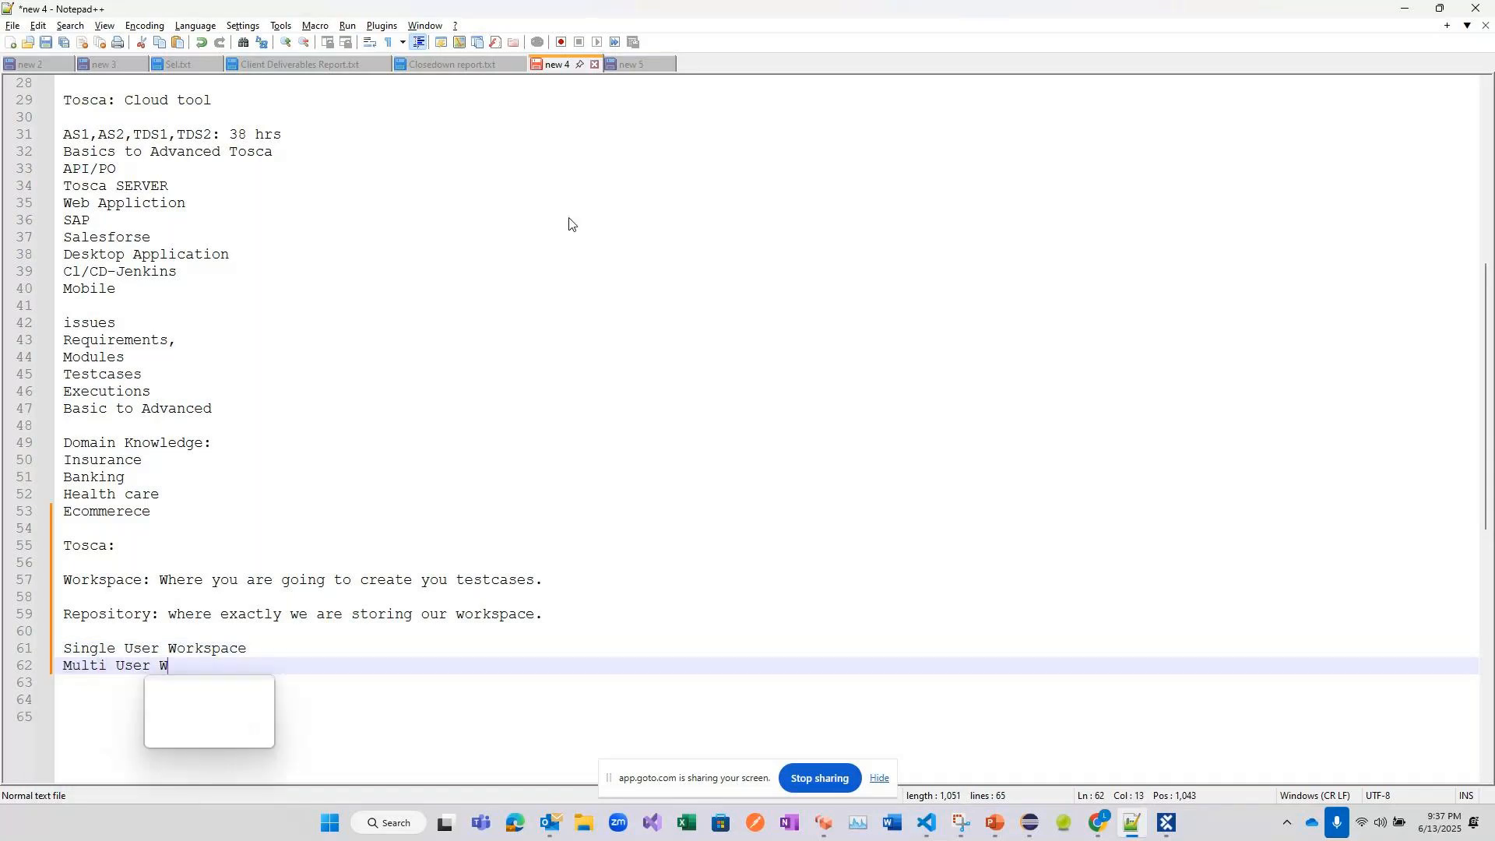
type("orkspace")
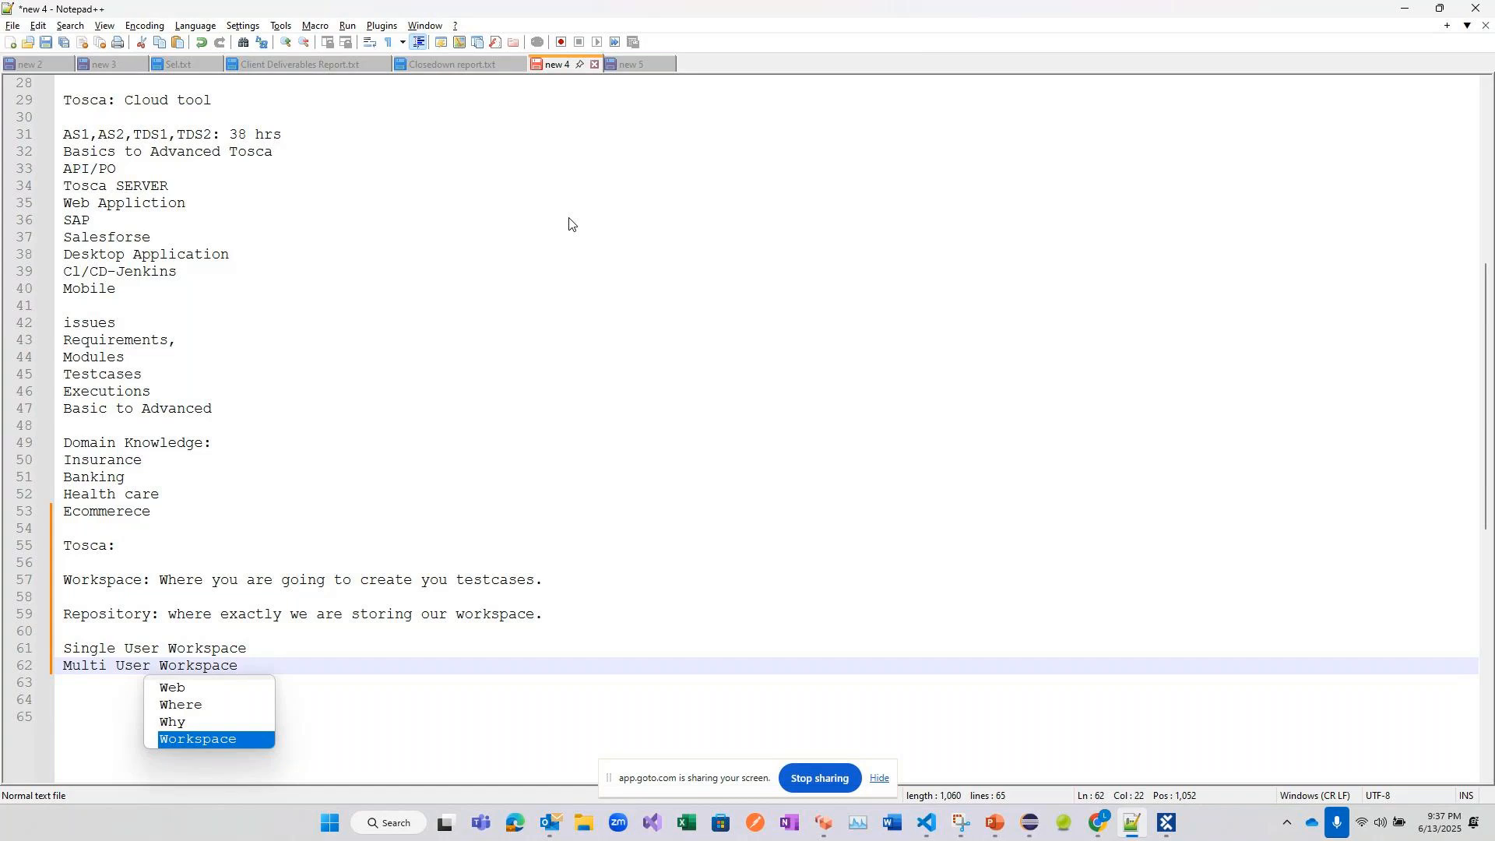
- Add the heading "Tosca Components:" below the workspace types, separated by a blank line
left_click(313, 671)
key("Return")
key("Return")
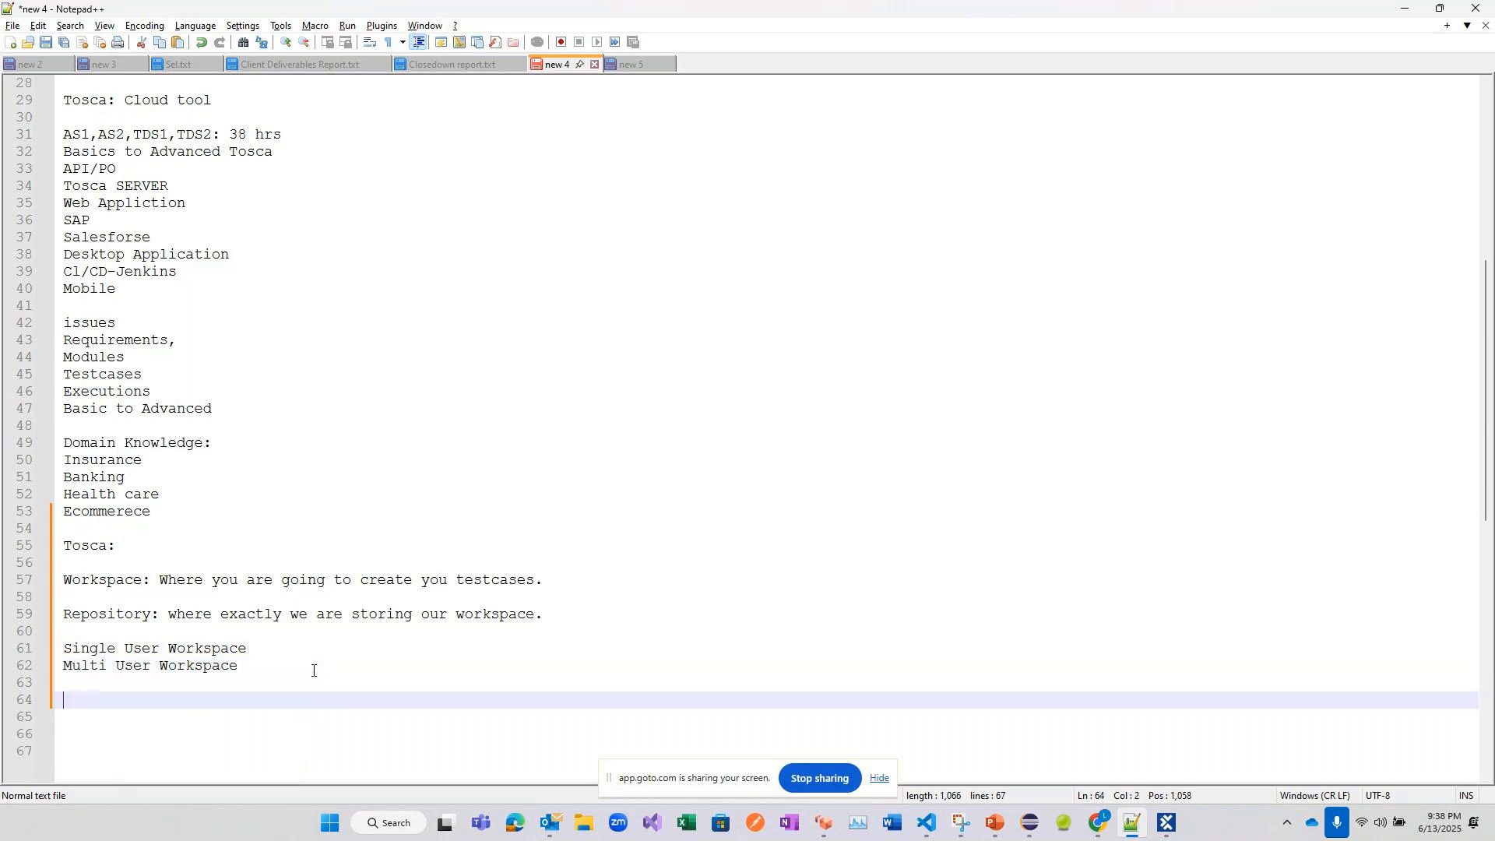
type("Tosca")
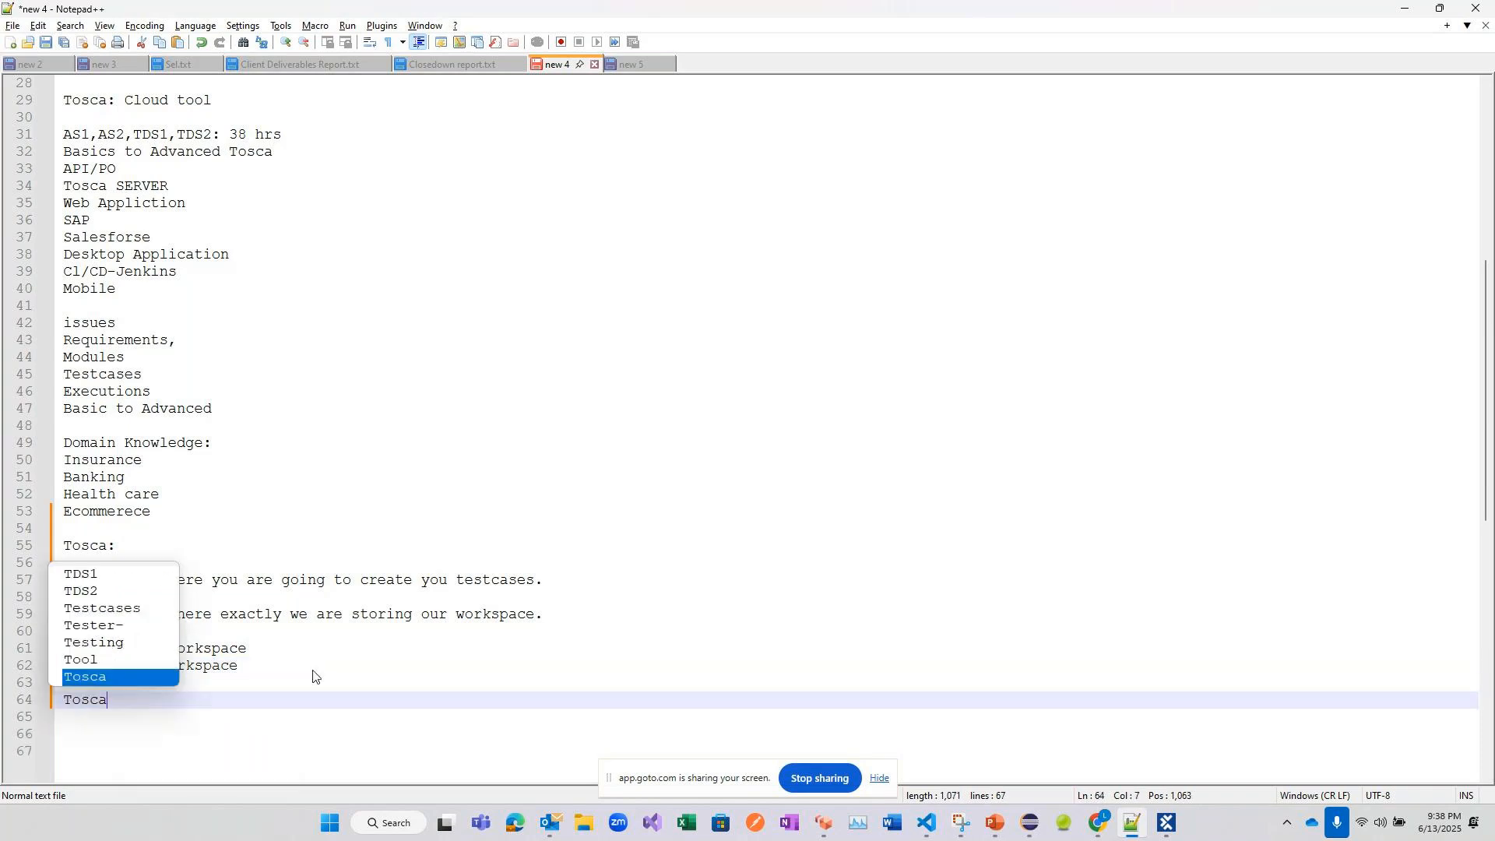
type(" Co")
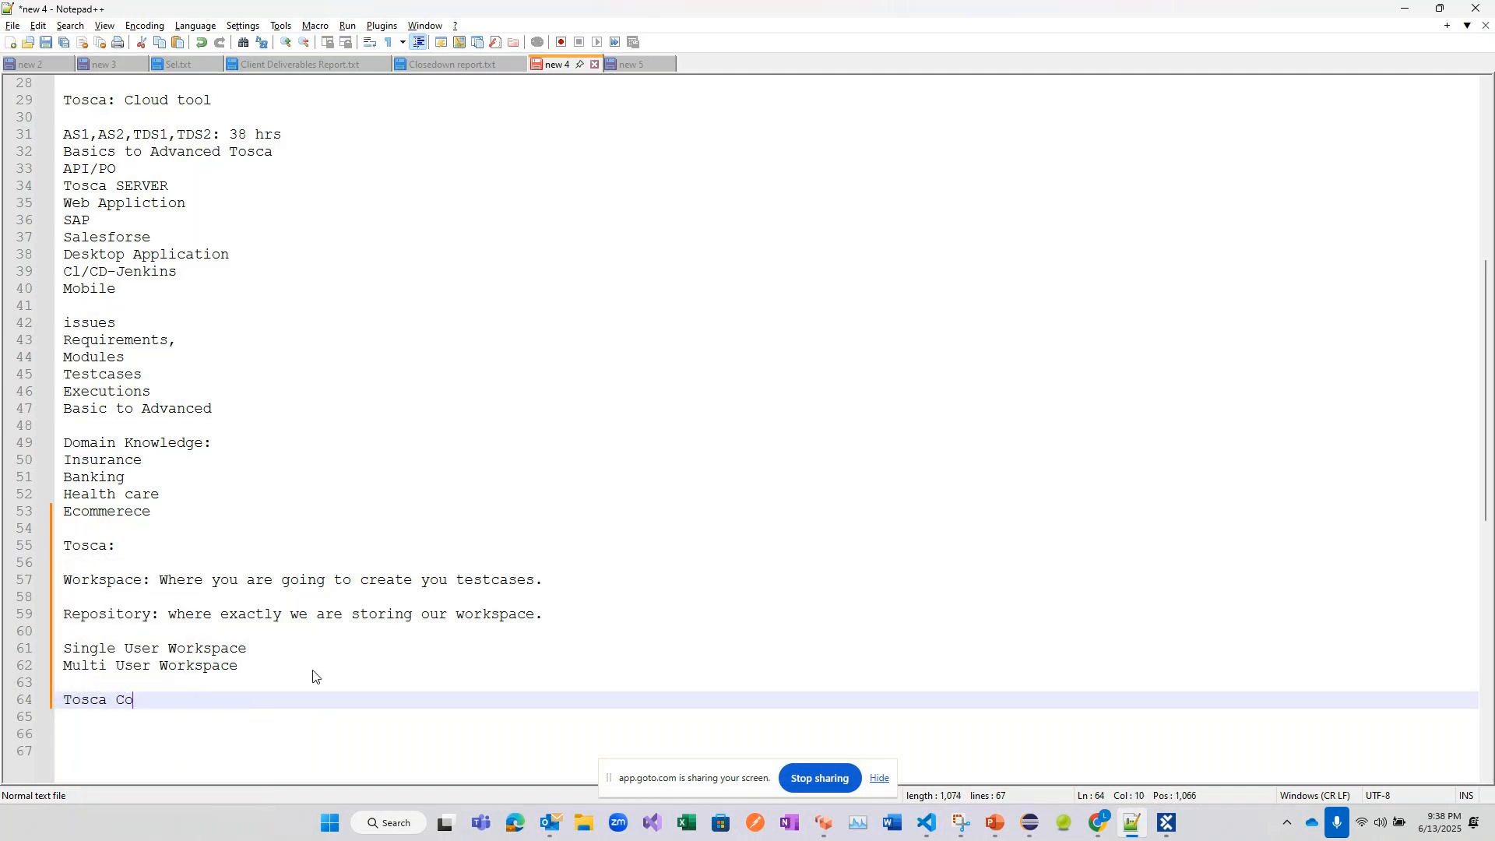
type("mponents:")
key("Return")
- Add "1. Tosca Commander" as the first item under the "Tosca Components:" heading
type("1. Tosc")
key("Return")
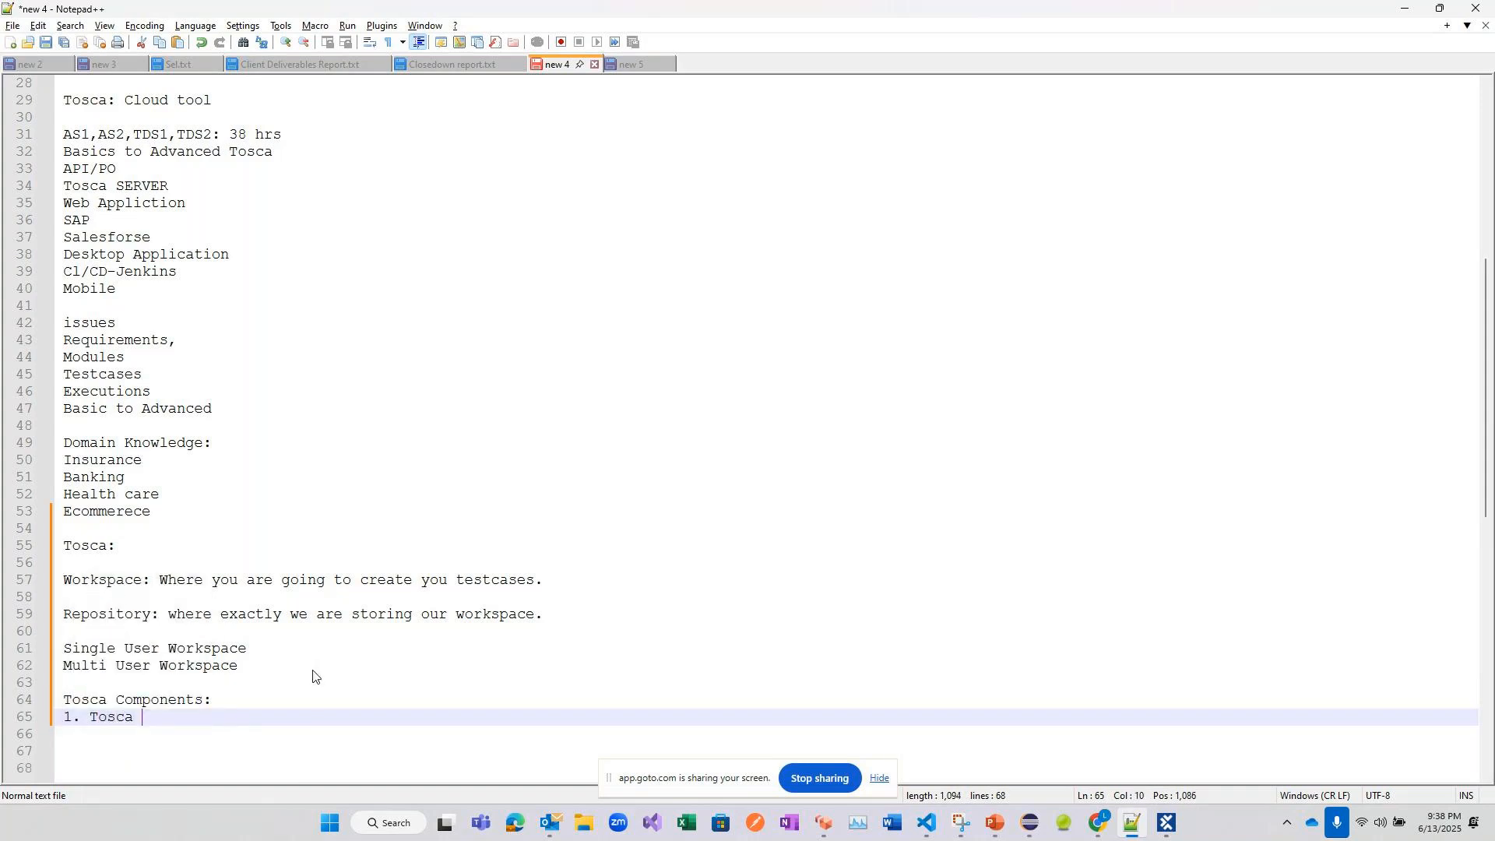
type("C")
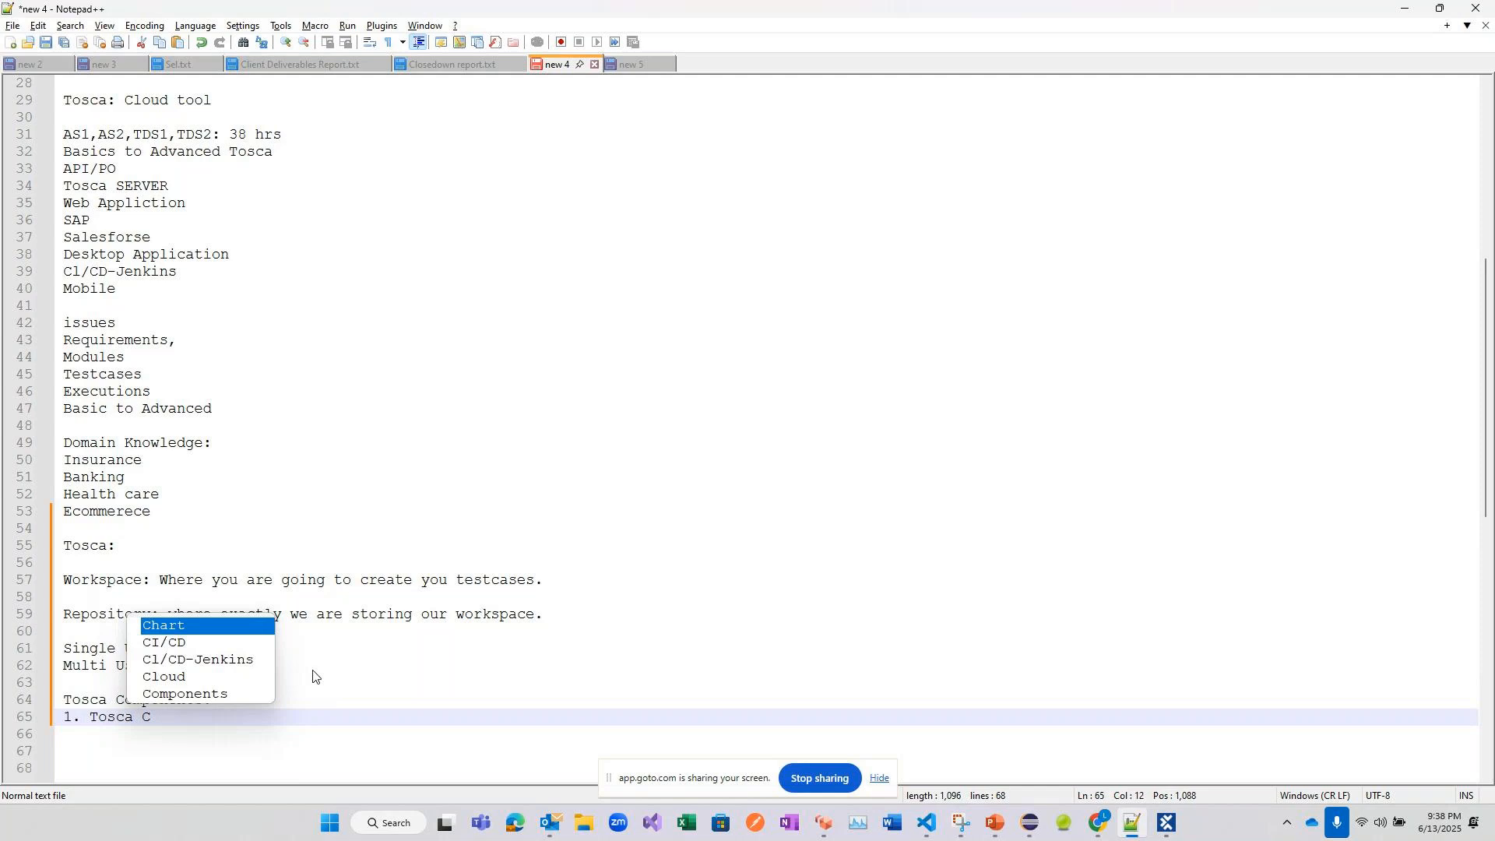
key("Down")
key("Down")
key("Down")
key("Down")
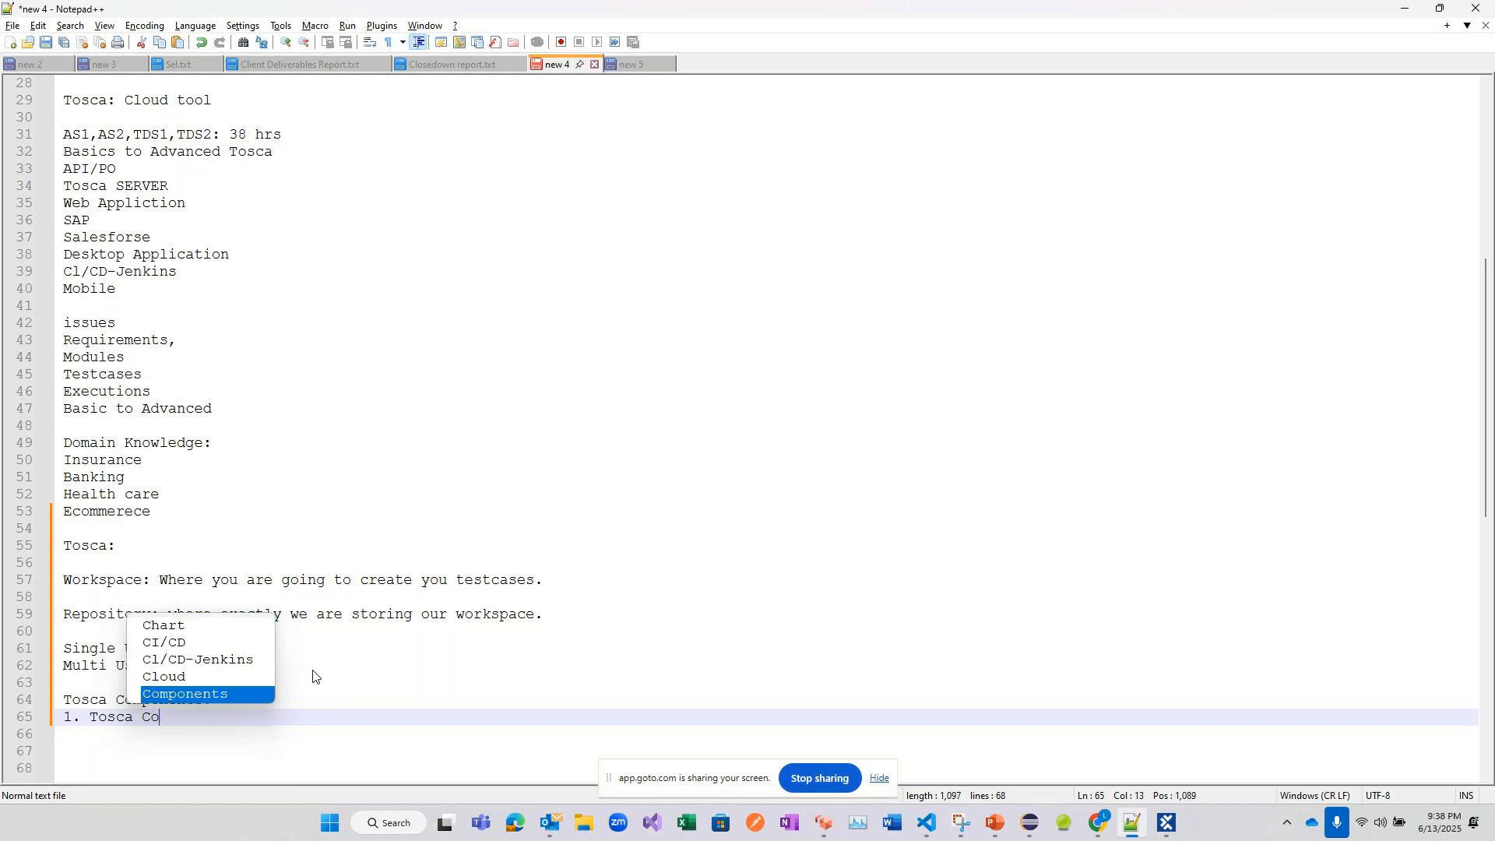
key("Escape")
key("BackSpace")
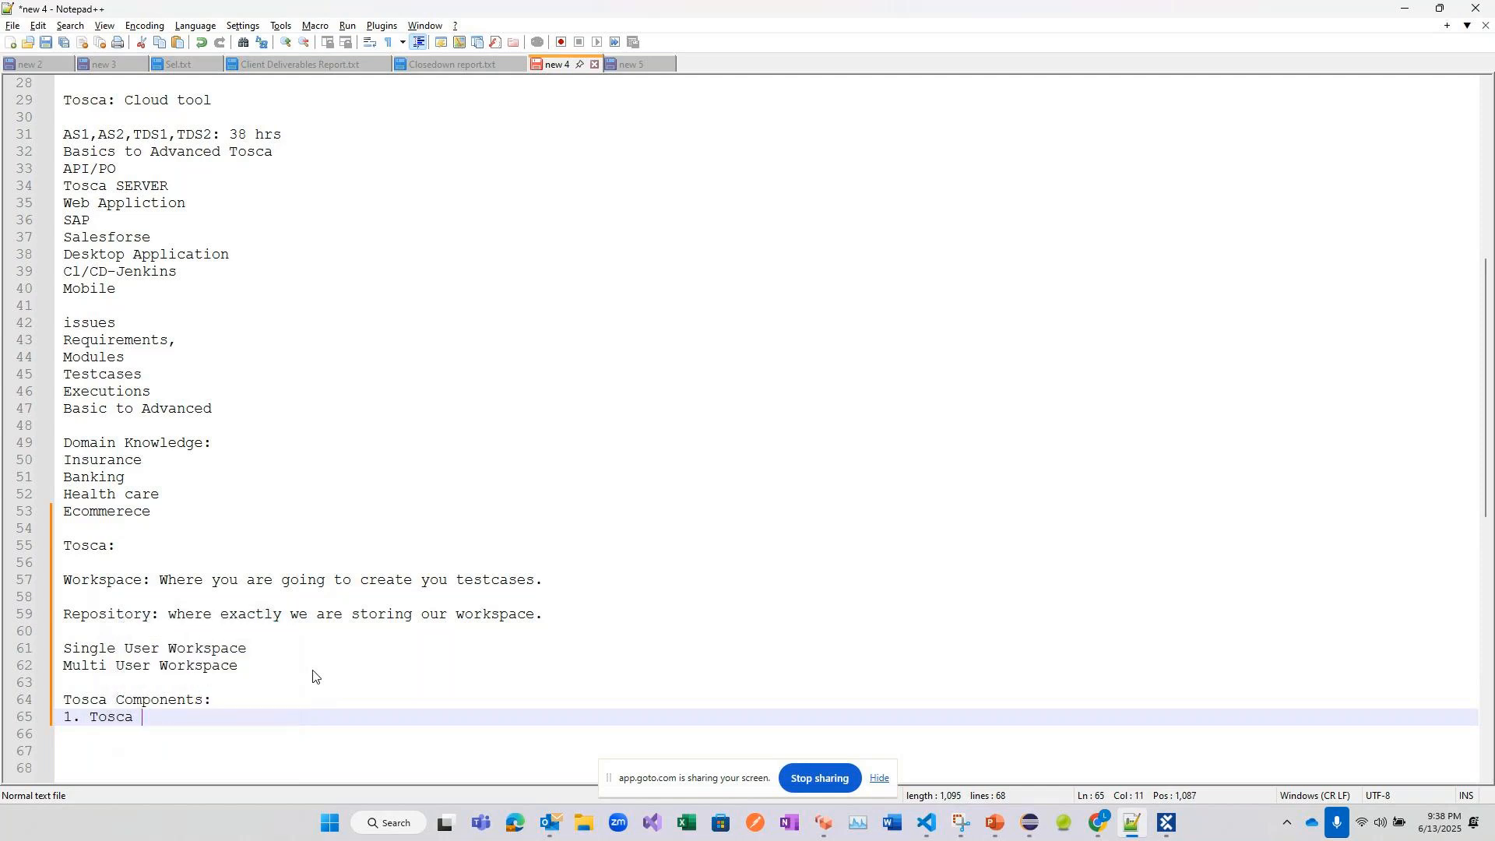
type("Commander")
key("Return")
- Add the second component item "2. Xscan Wizard: Capture the Modules" to the list
type("2.")
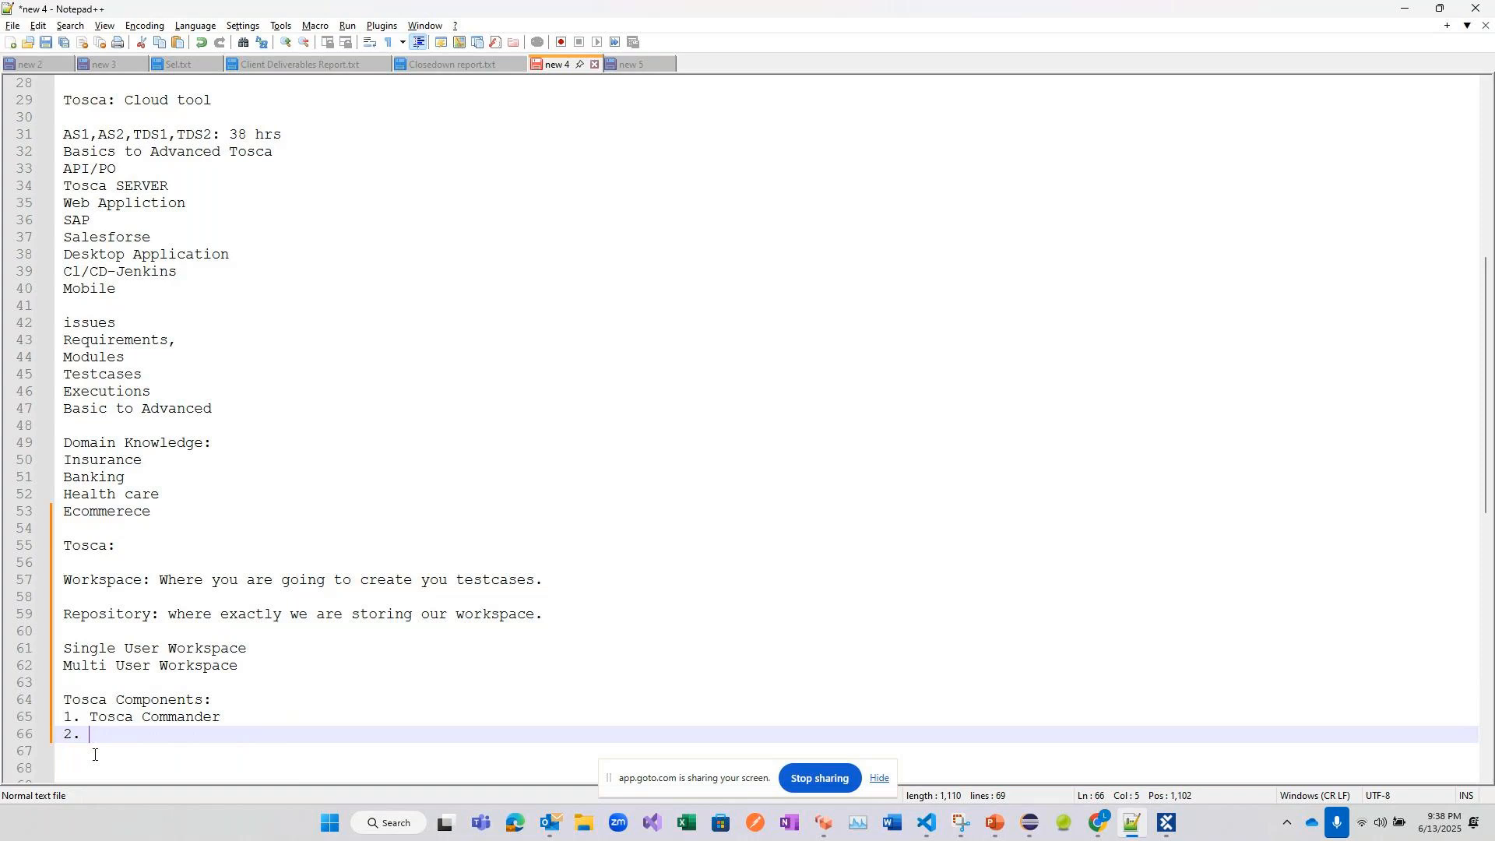
type("Xscan Wiz")
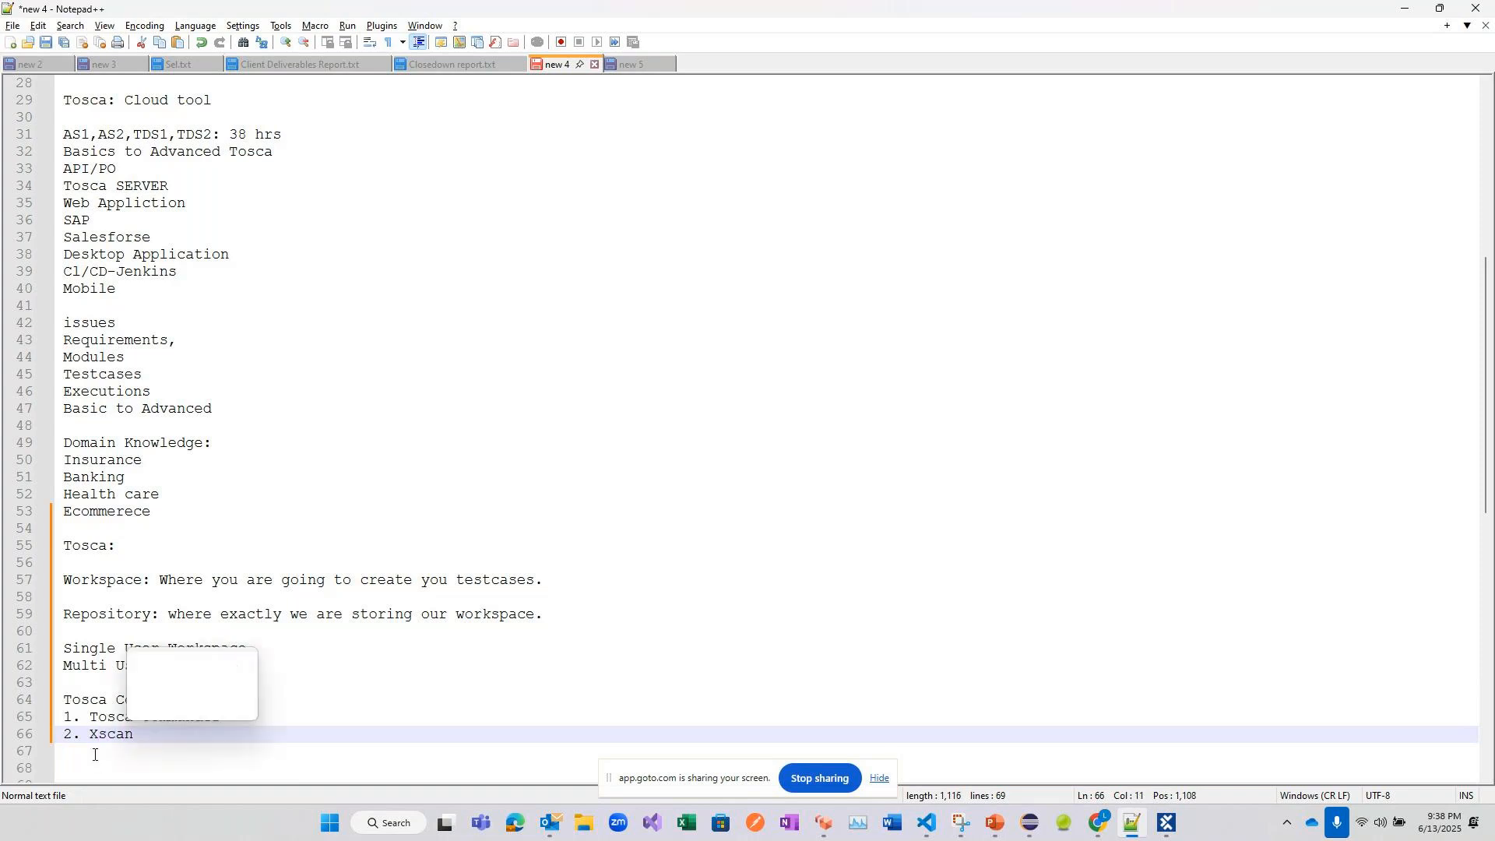
type("ard")
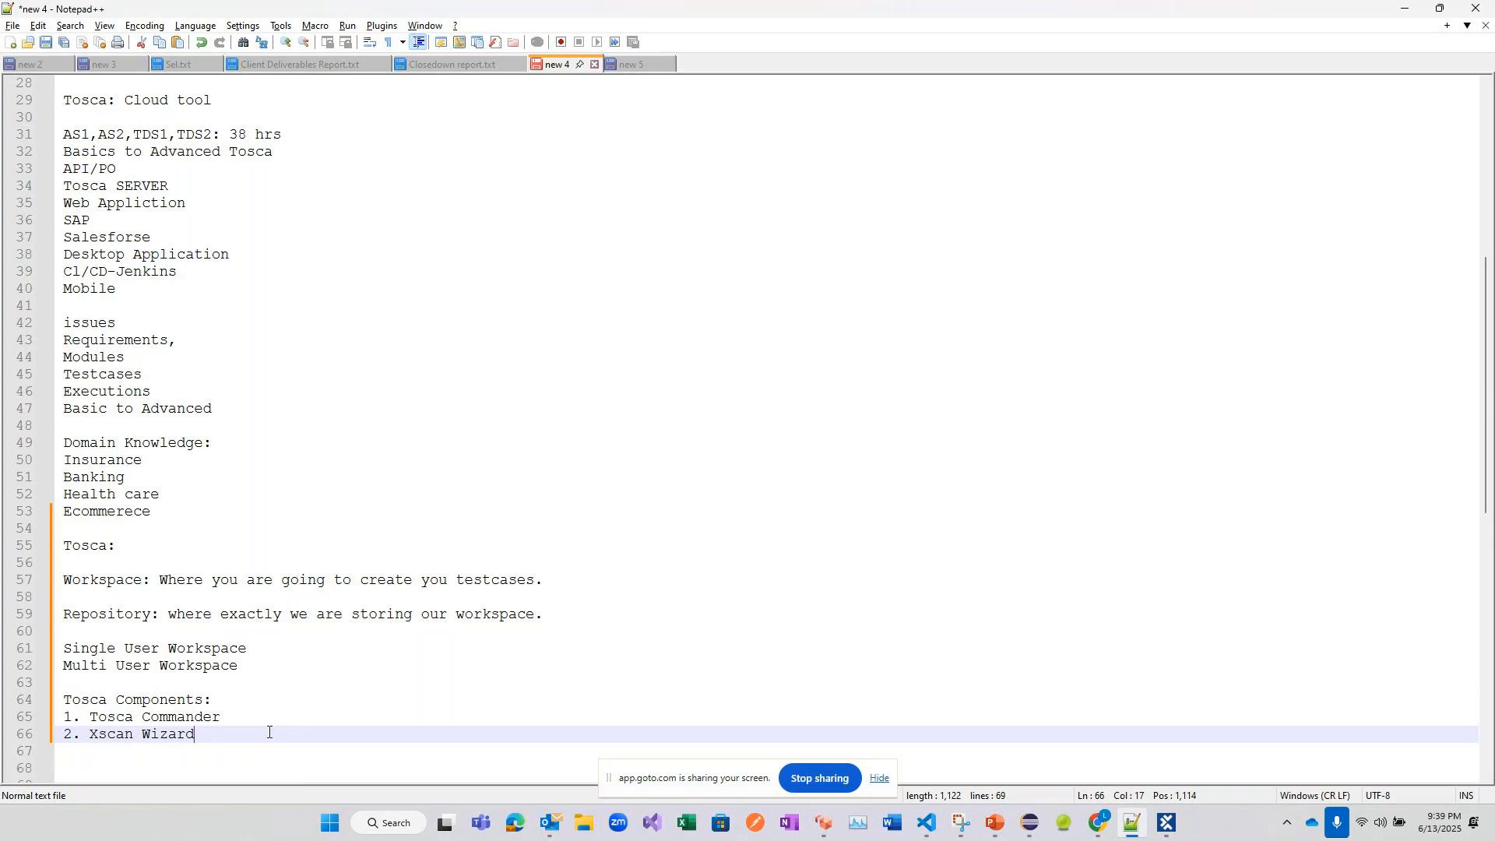
type(": C")
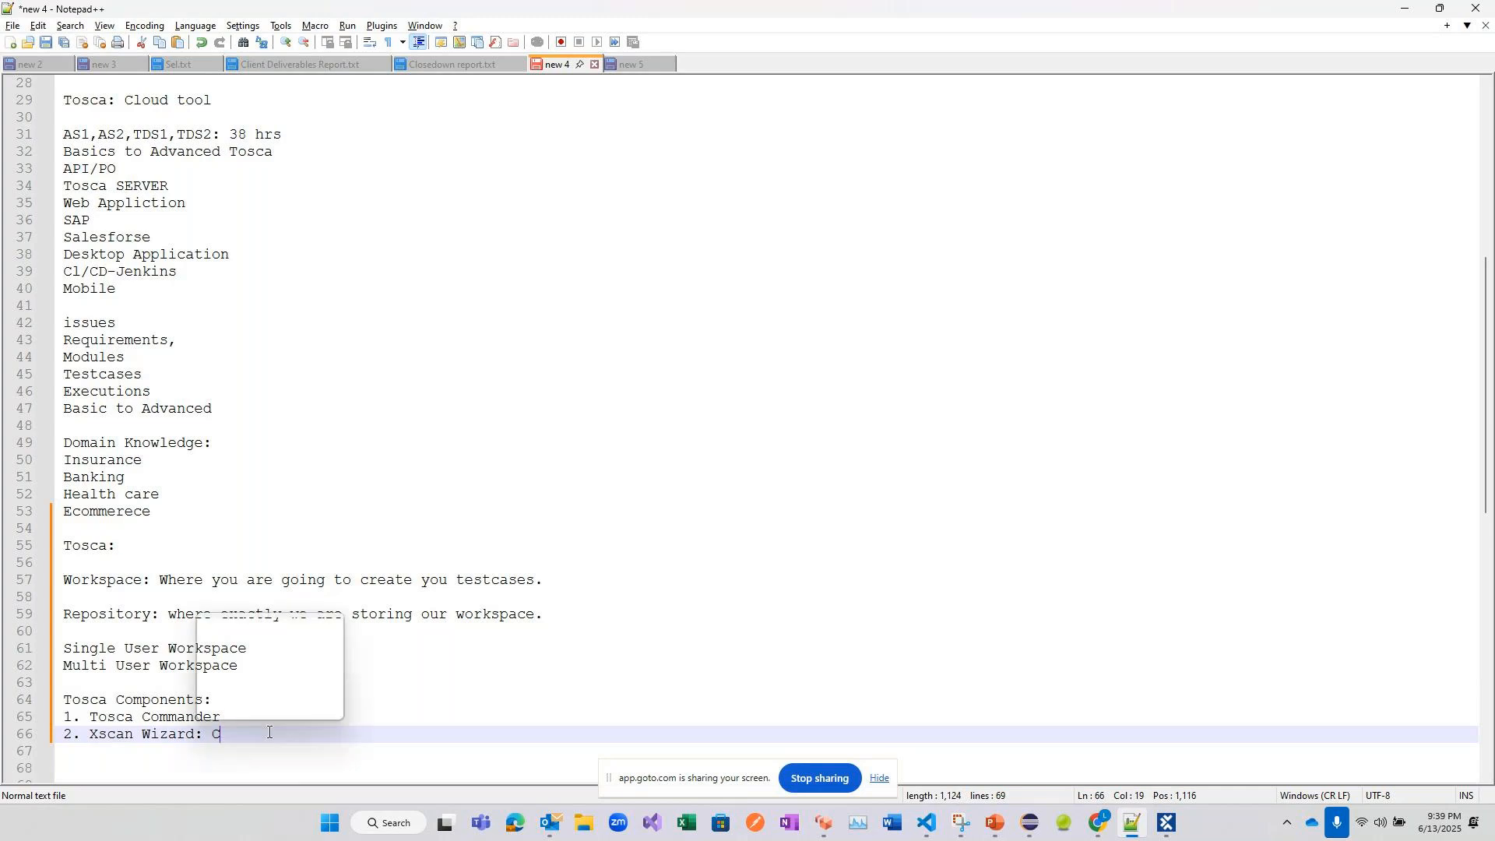
type("apture the Modules")
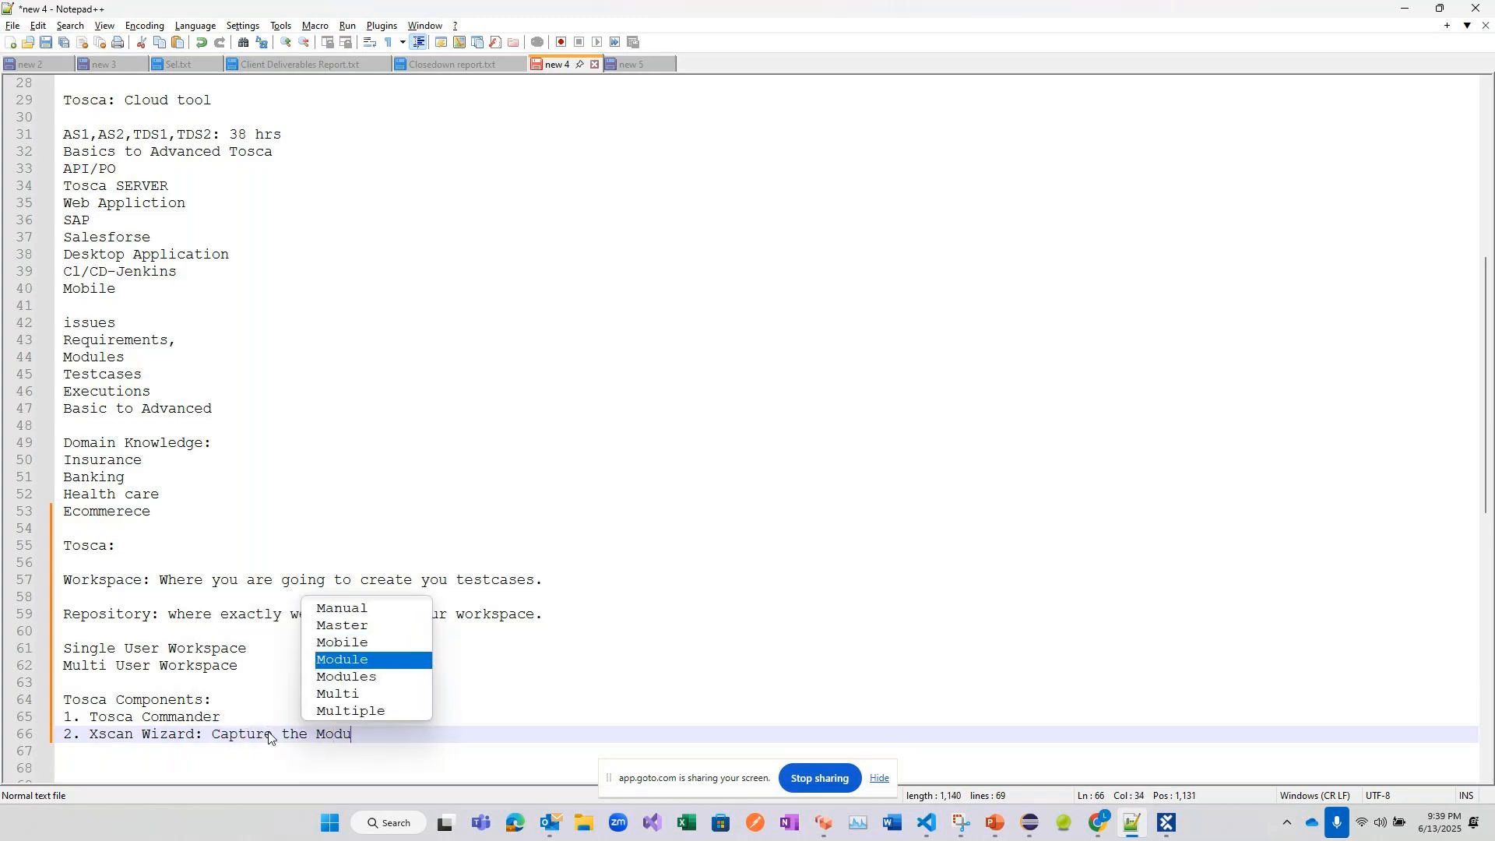
key("Escape")
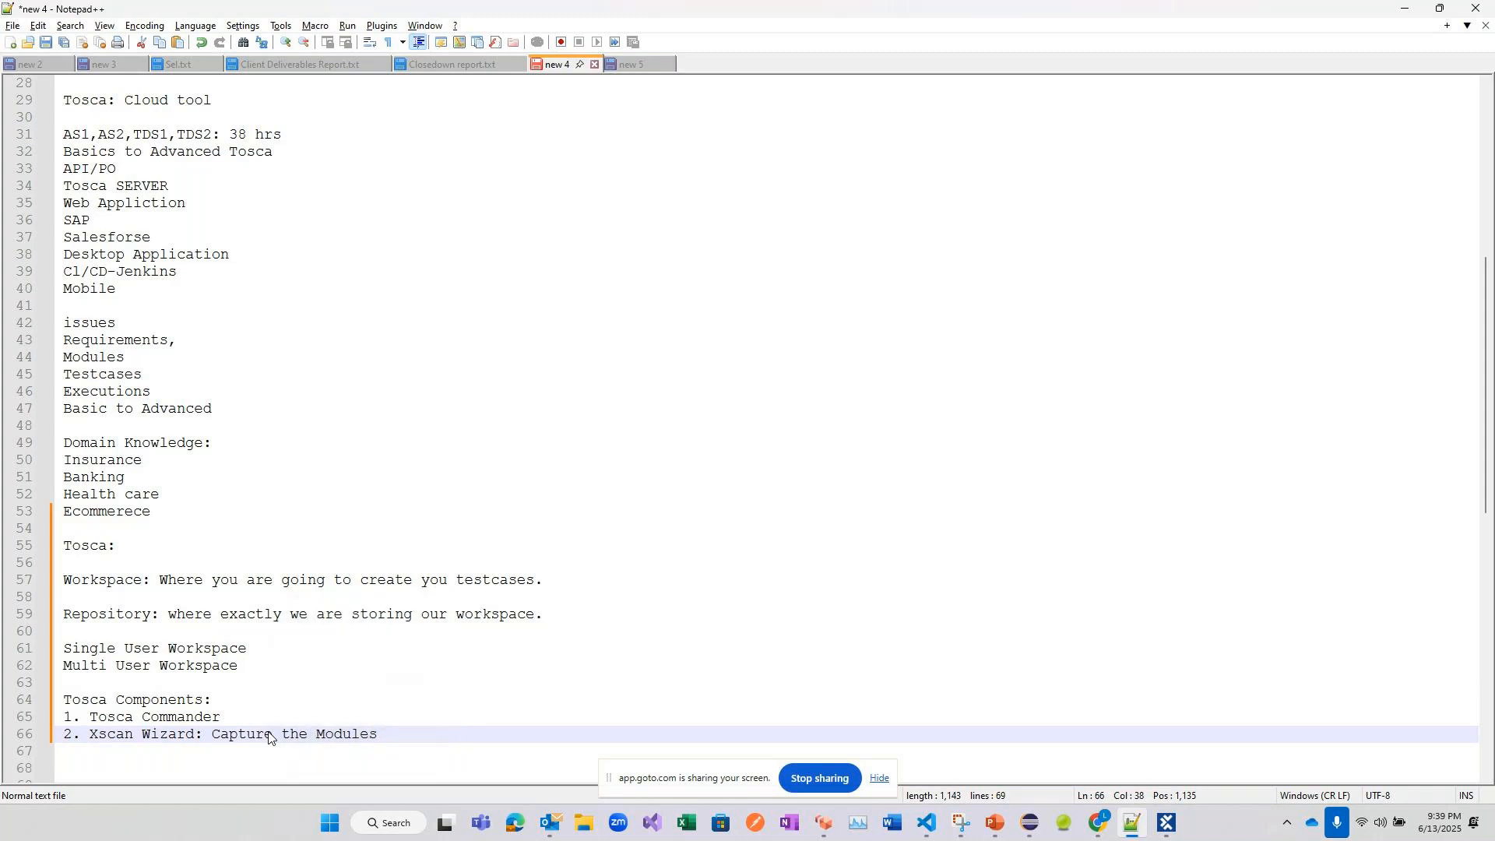
- Add the third component item "3. Executions" to the list
key("Return")
type("3.")
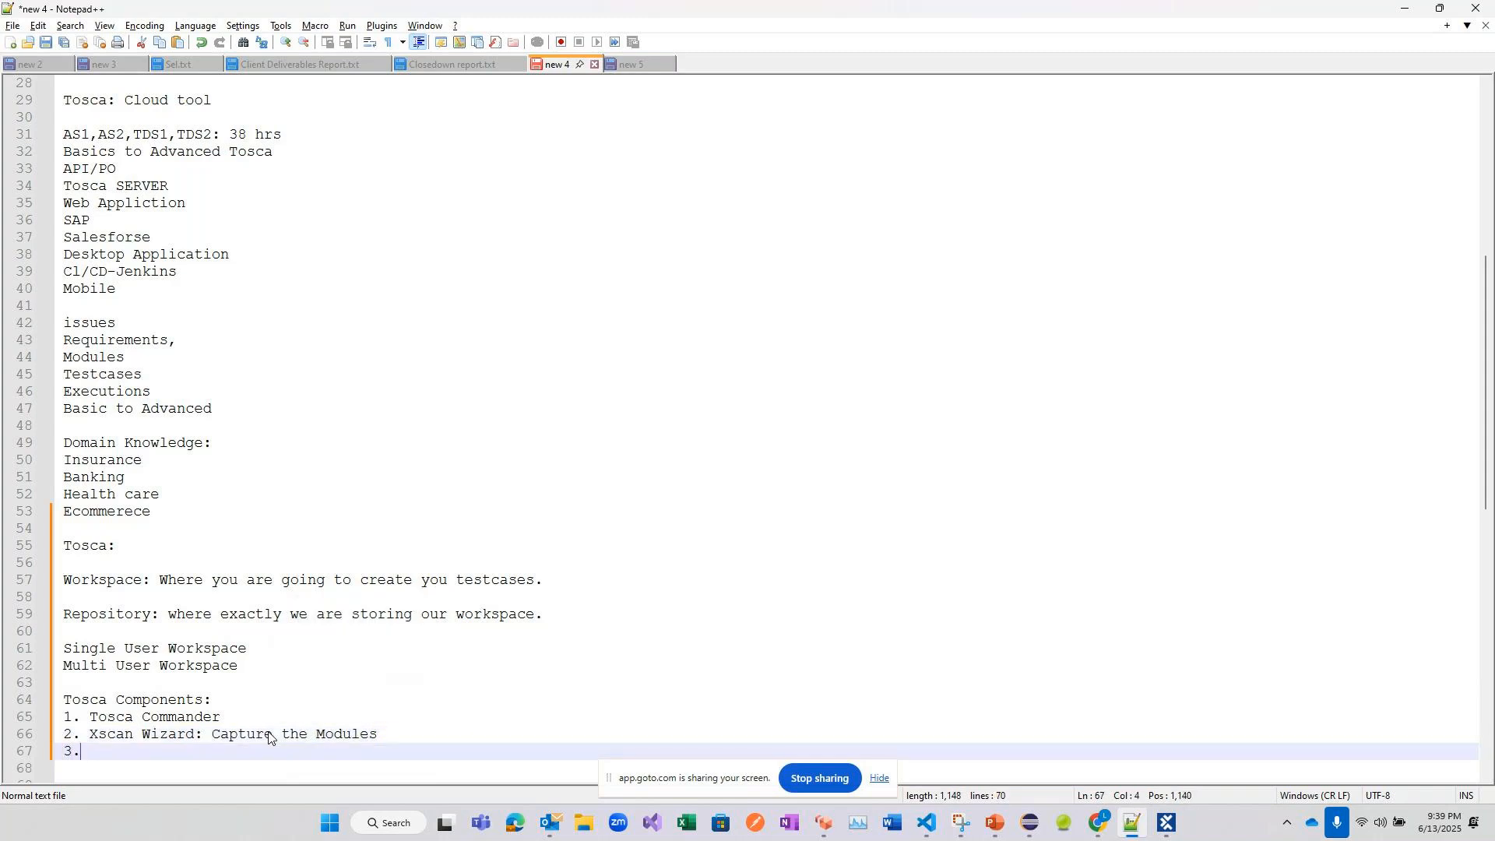
type(" Execution")
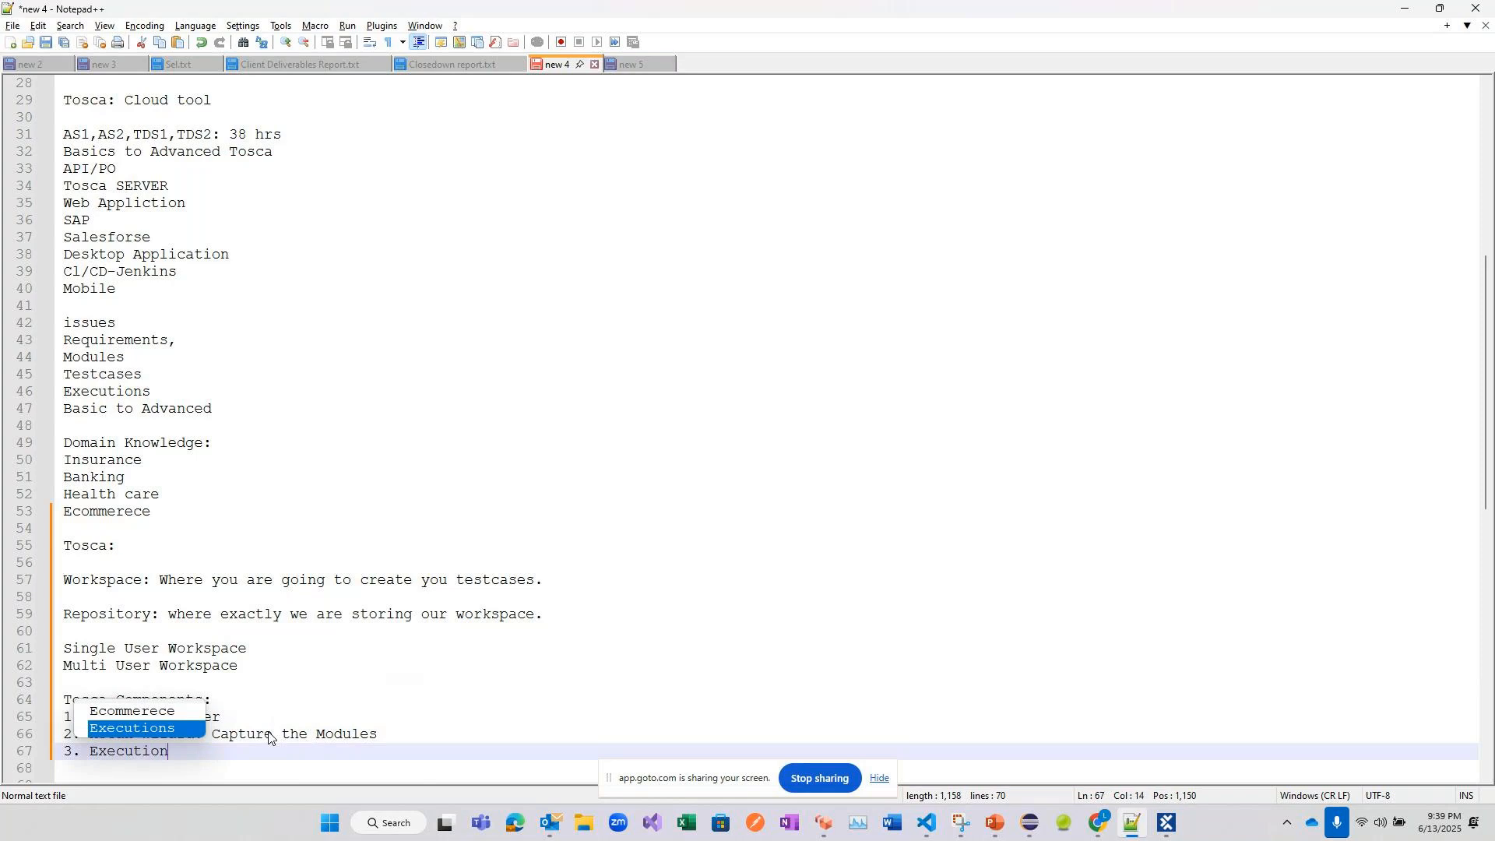
key("Return")
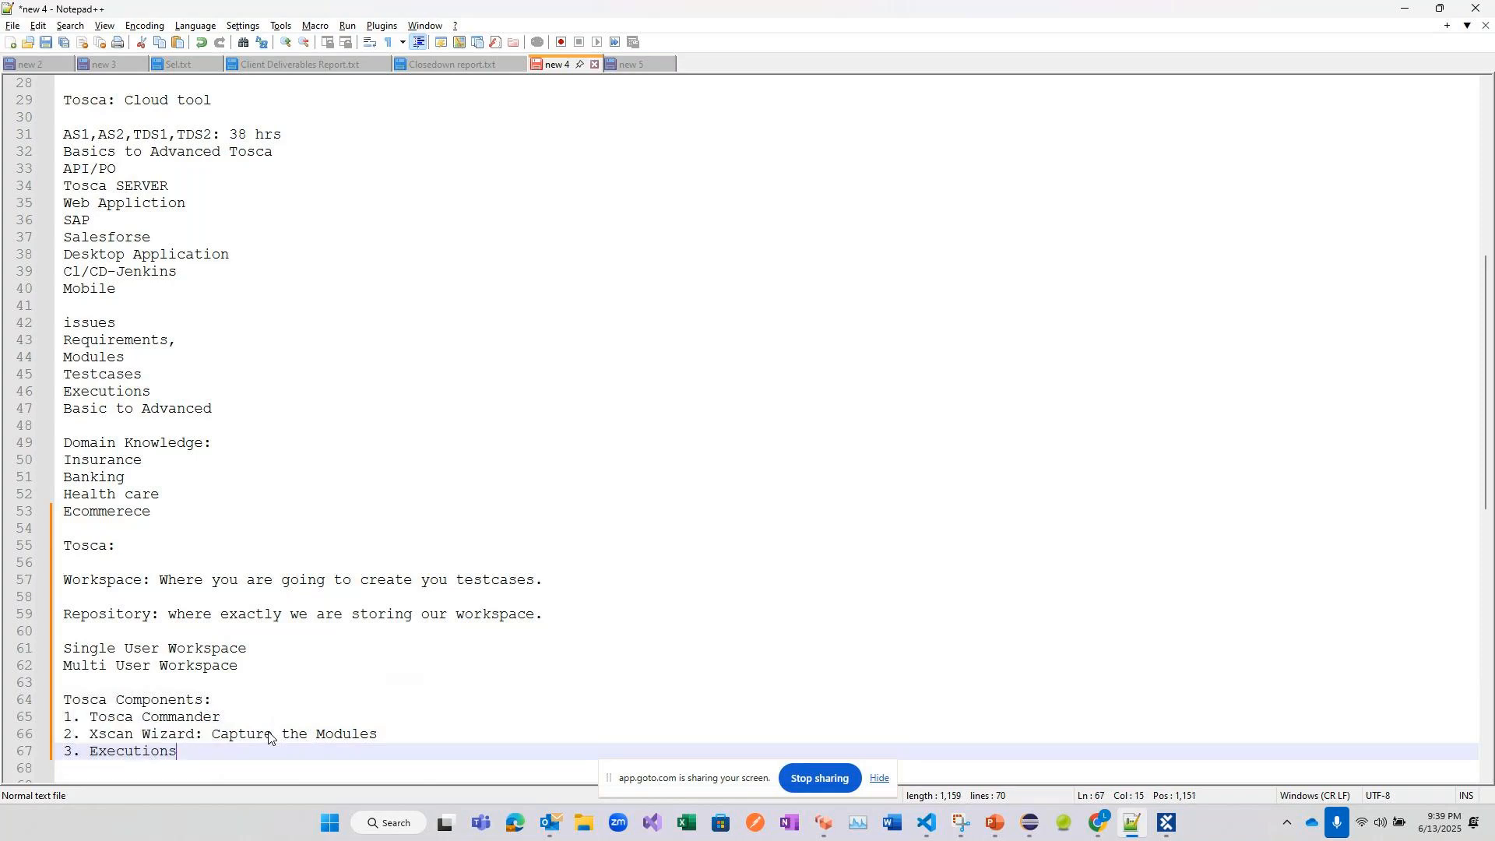
- Add "4. Repository" as the fourth item of the Tosca Components list
key("Return")
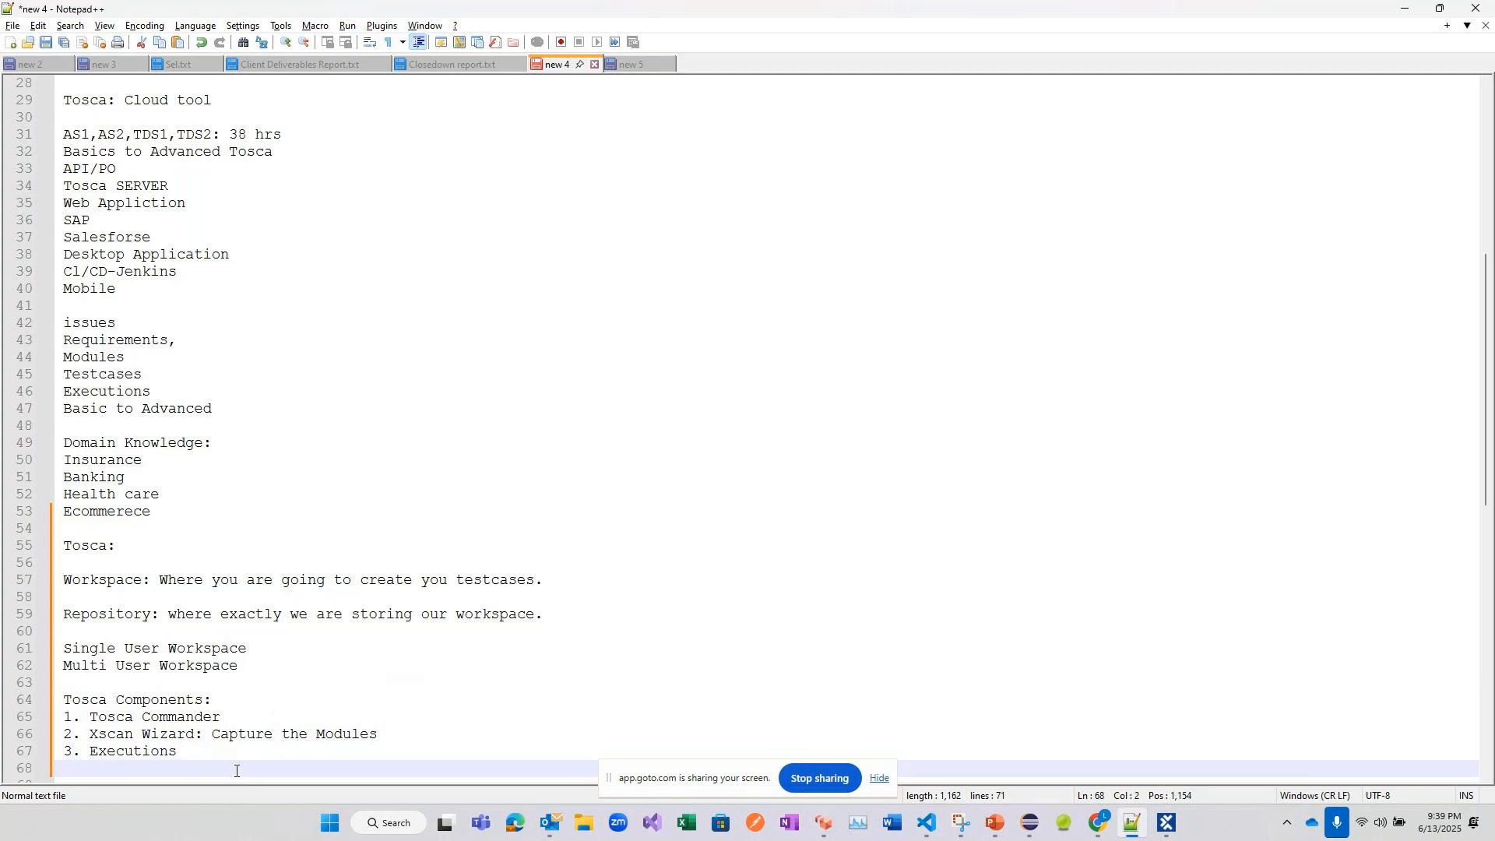
type("4. R")
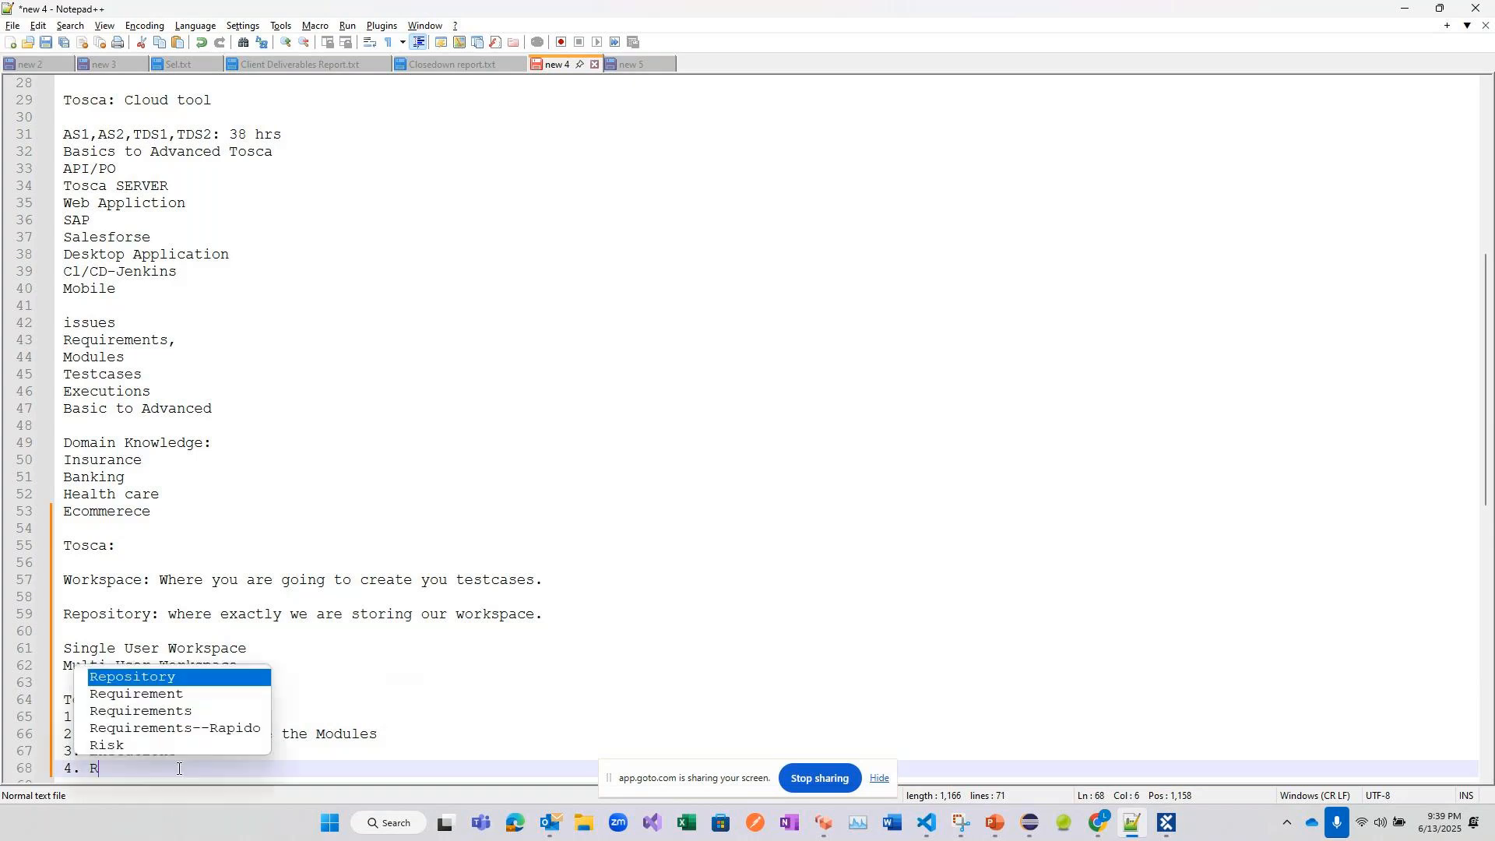
type("eposo")
key("BackSpace")
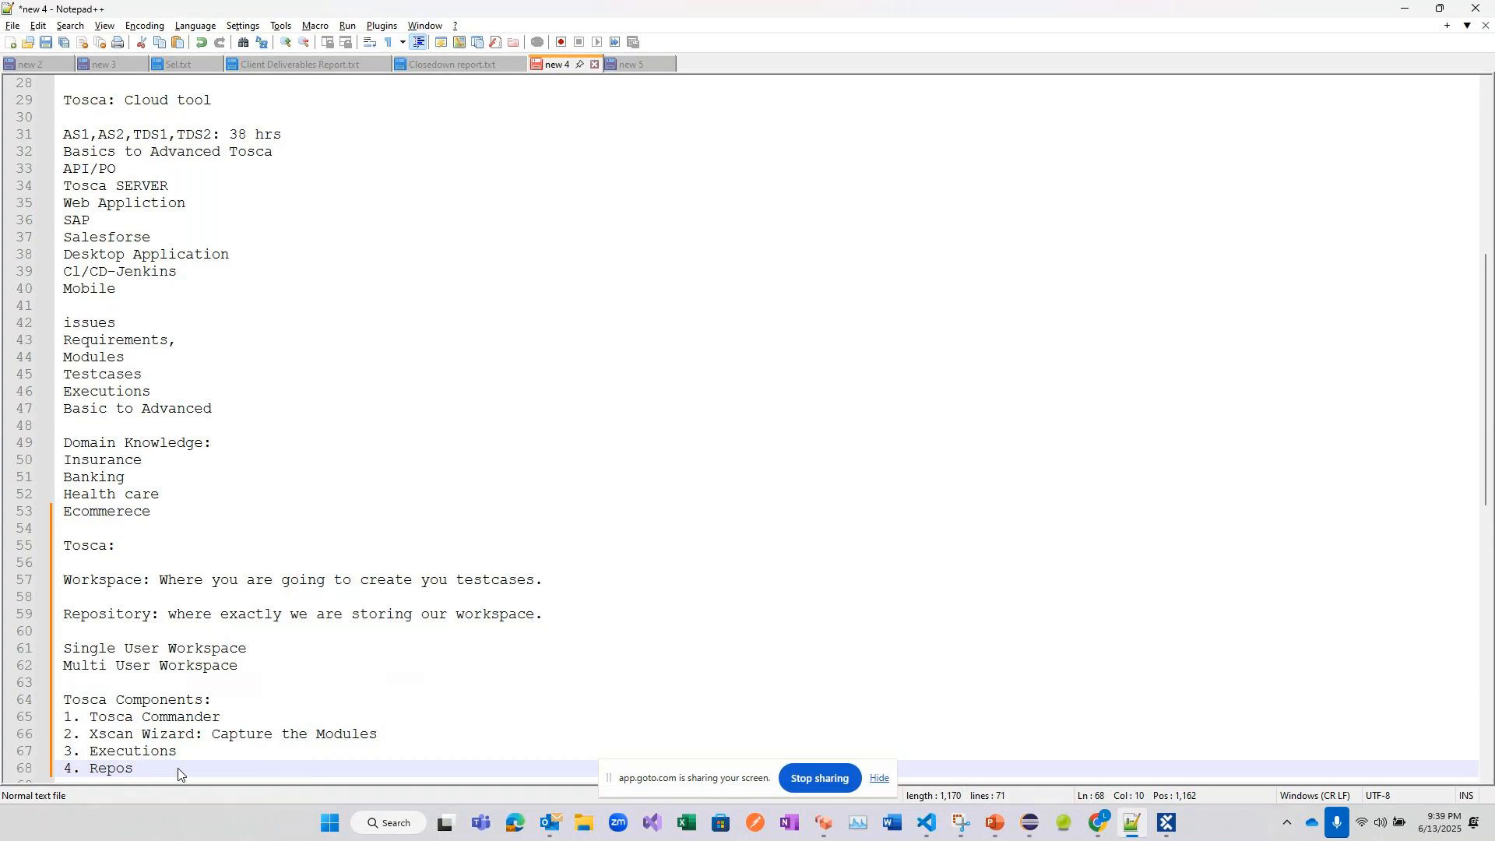
type("itory")
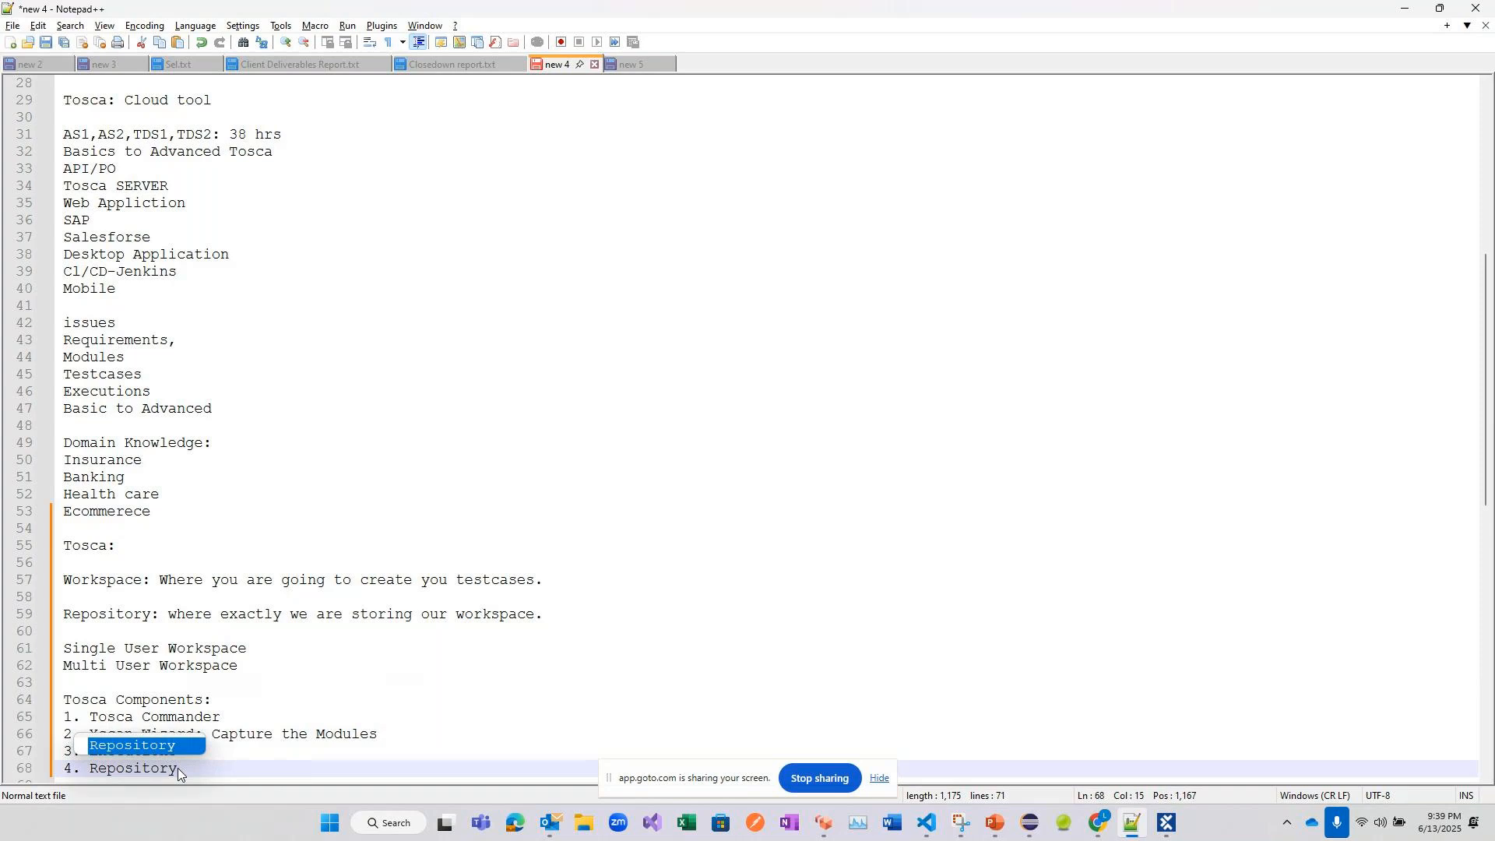
- In Tosca Commander, set the new workspace's repository type to Oracle, insert the connection string template and select its text
key("alt+Tab")
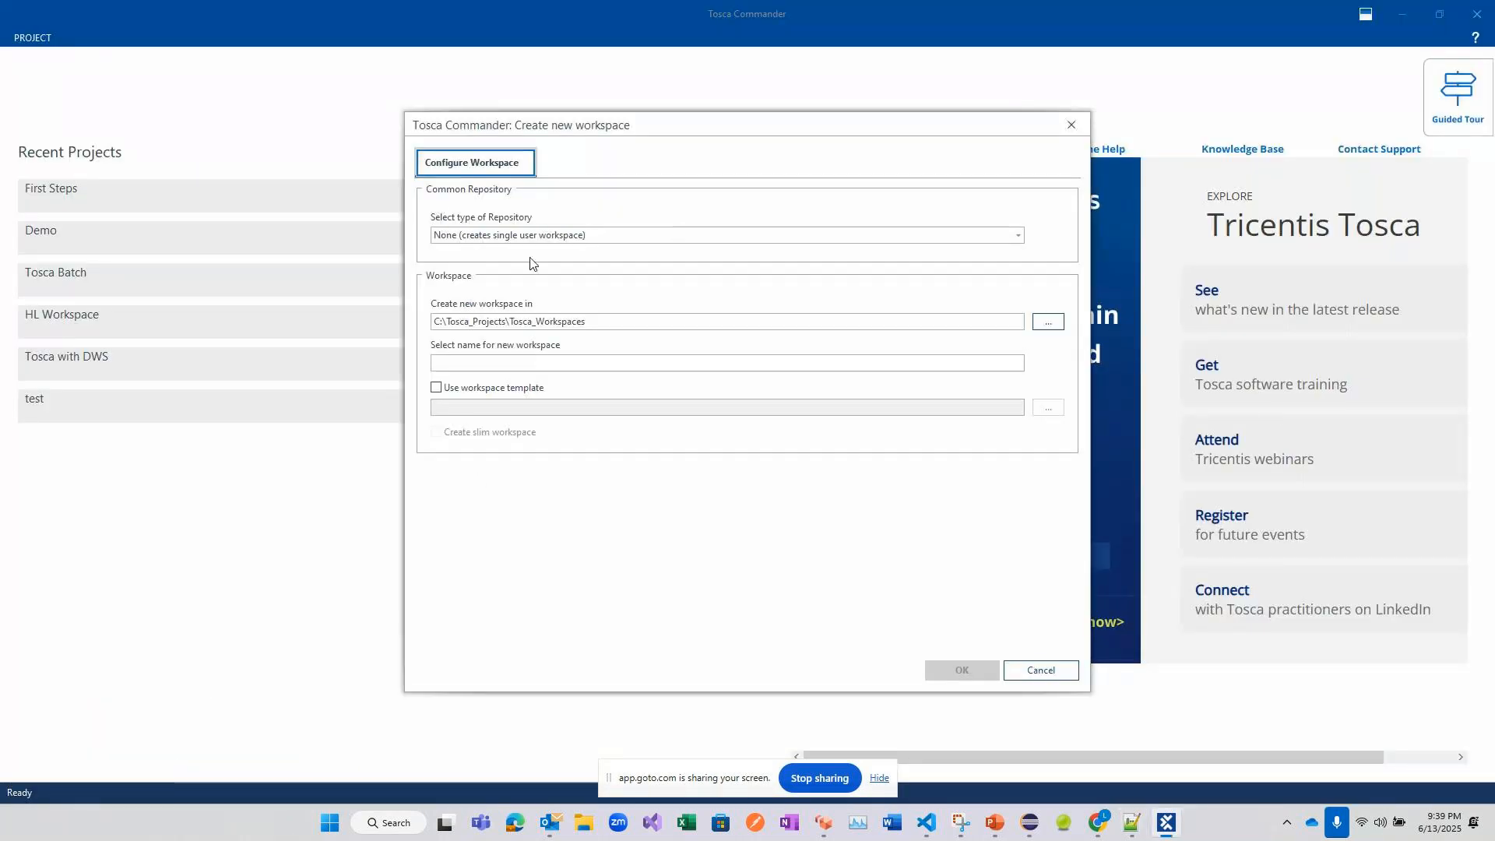
key("alt+Tab")
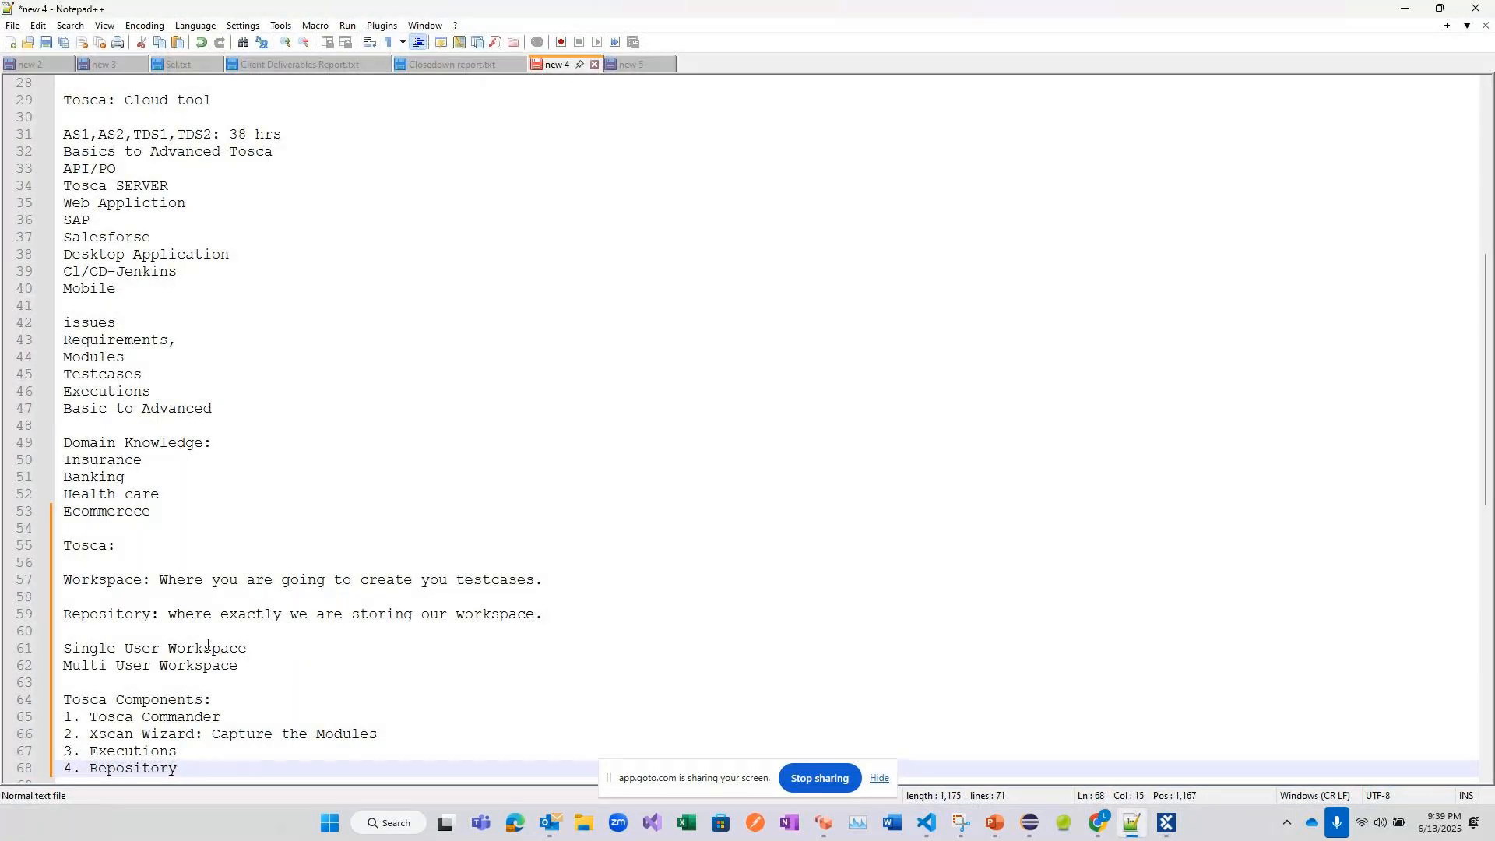
key("alt+Tab")
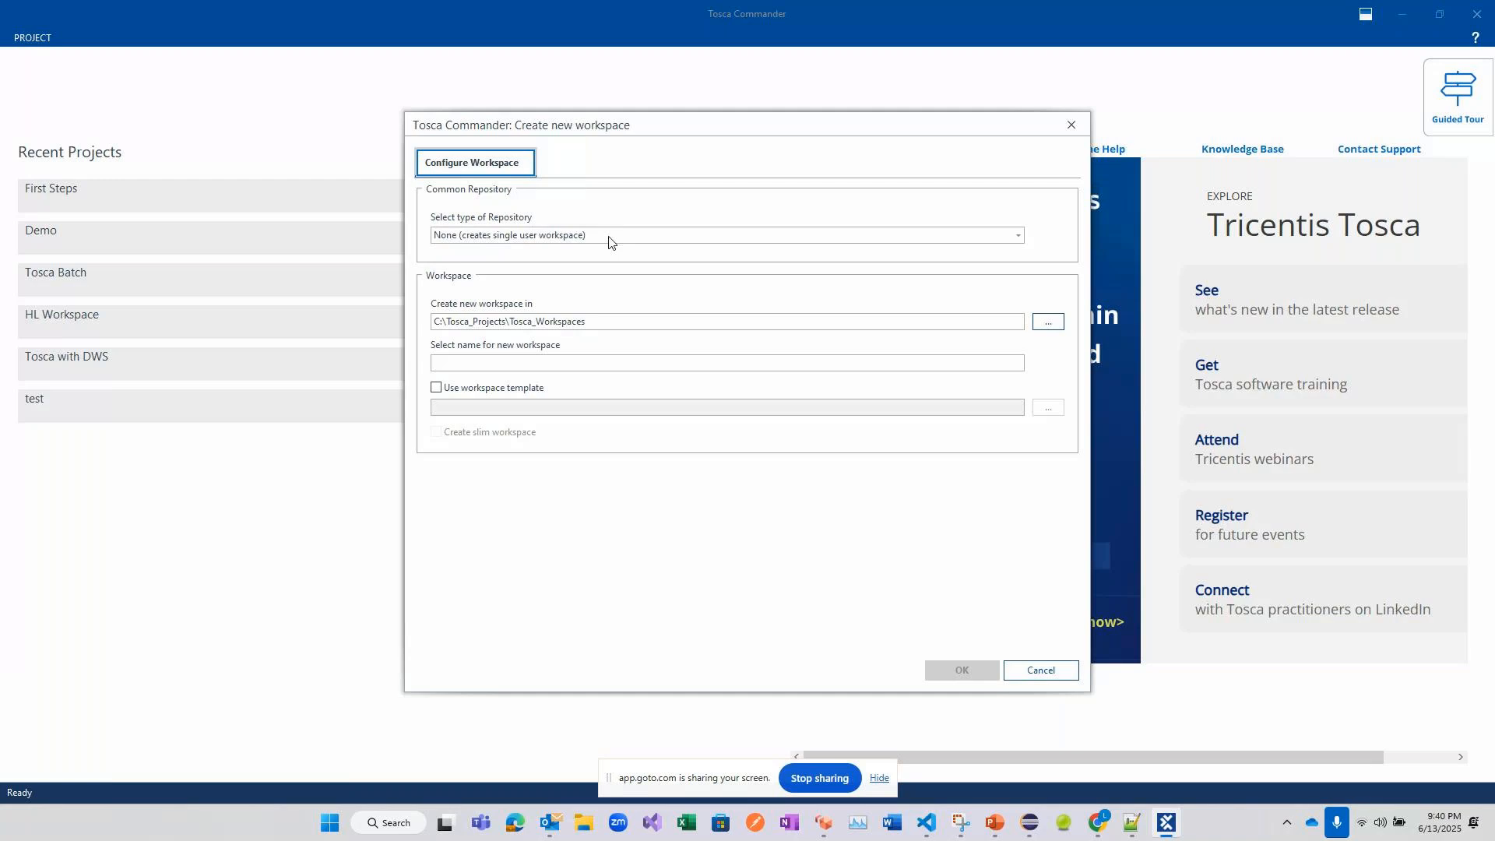
left_click(609, 237)
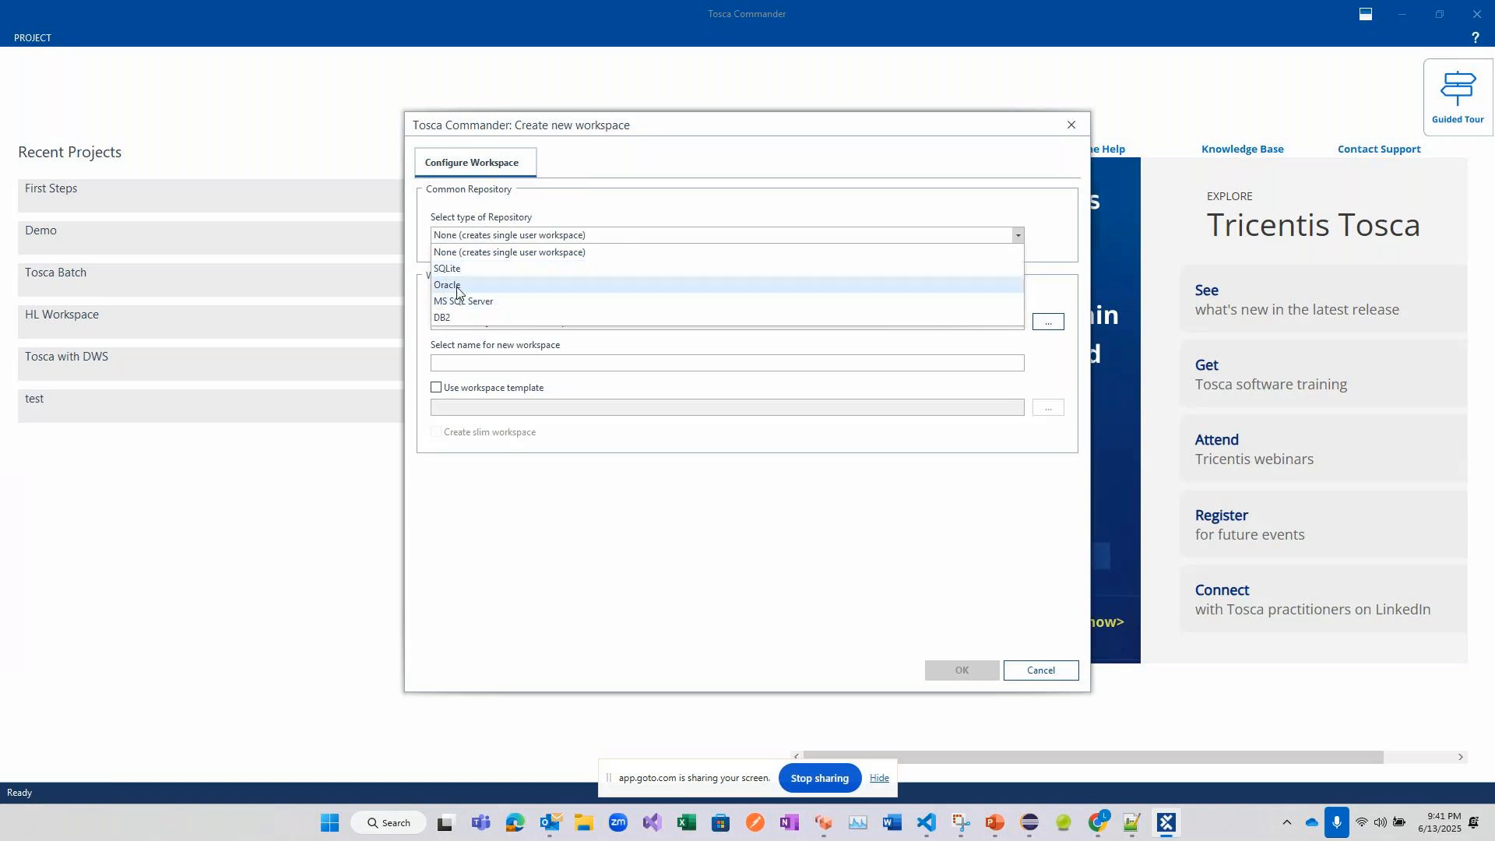
left_click(457, 285)
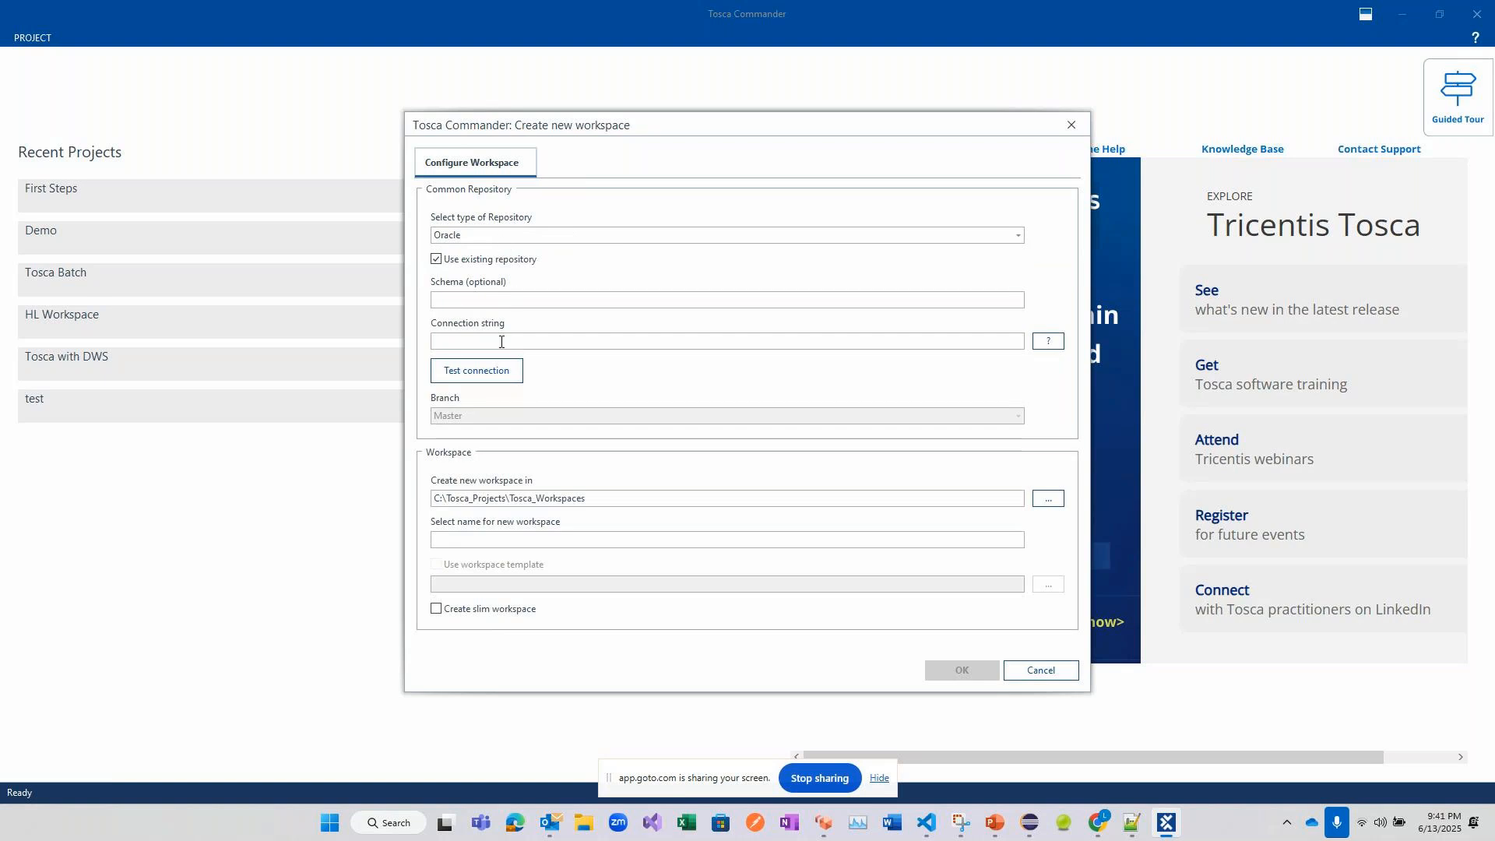
left_click(1048, 342)
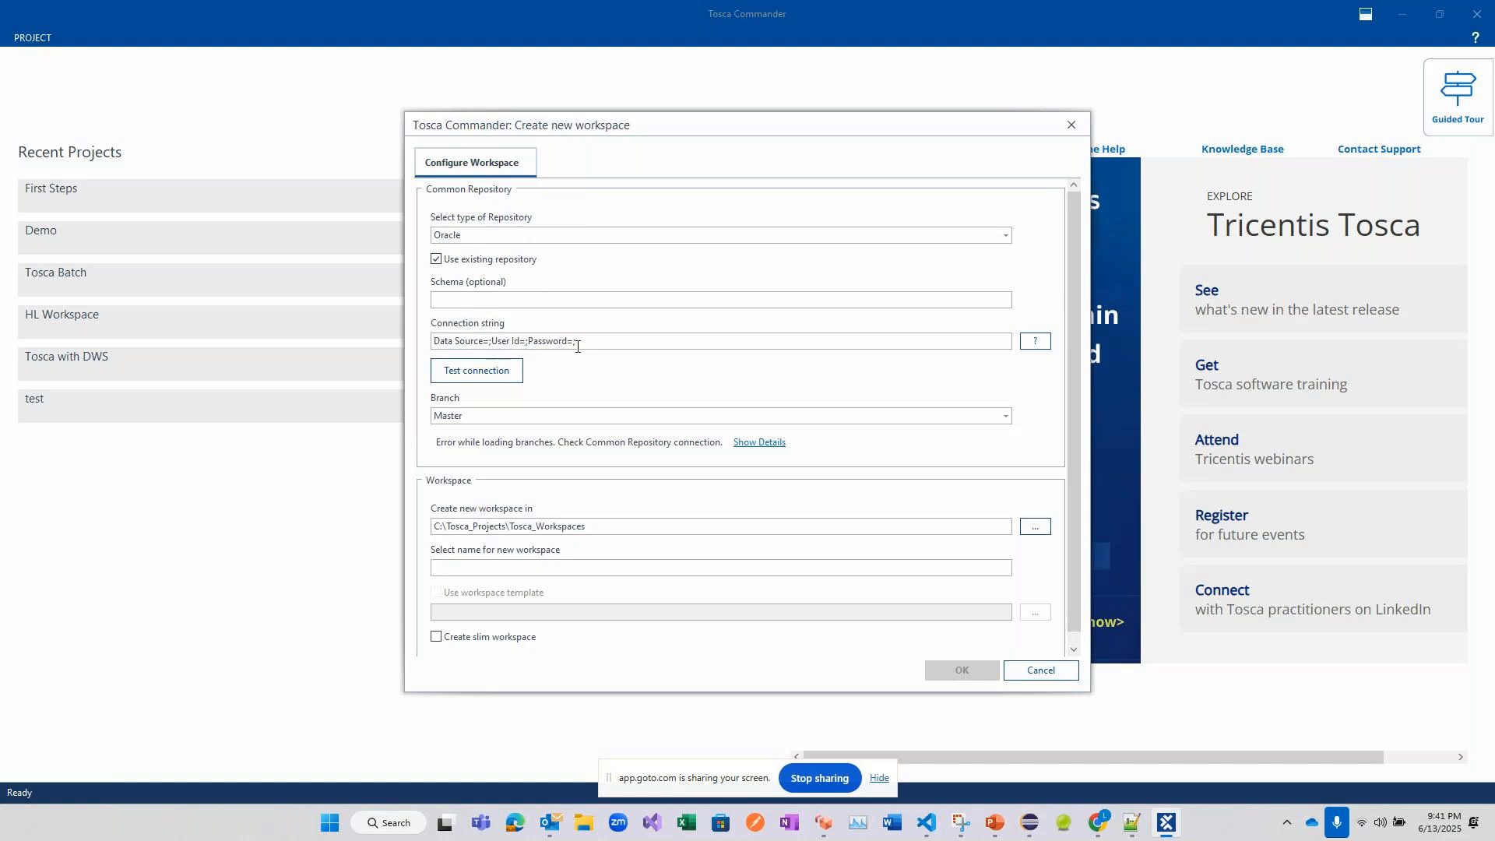
left_click_drag(594, 341, 423, 343)
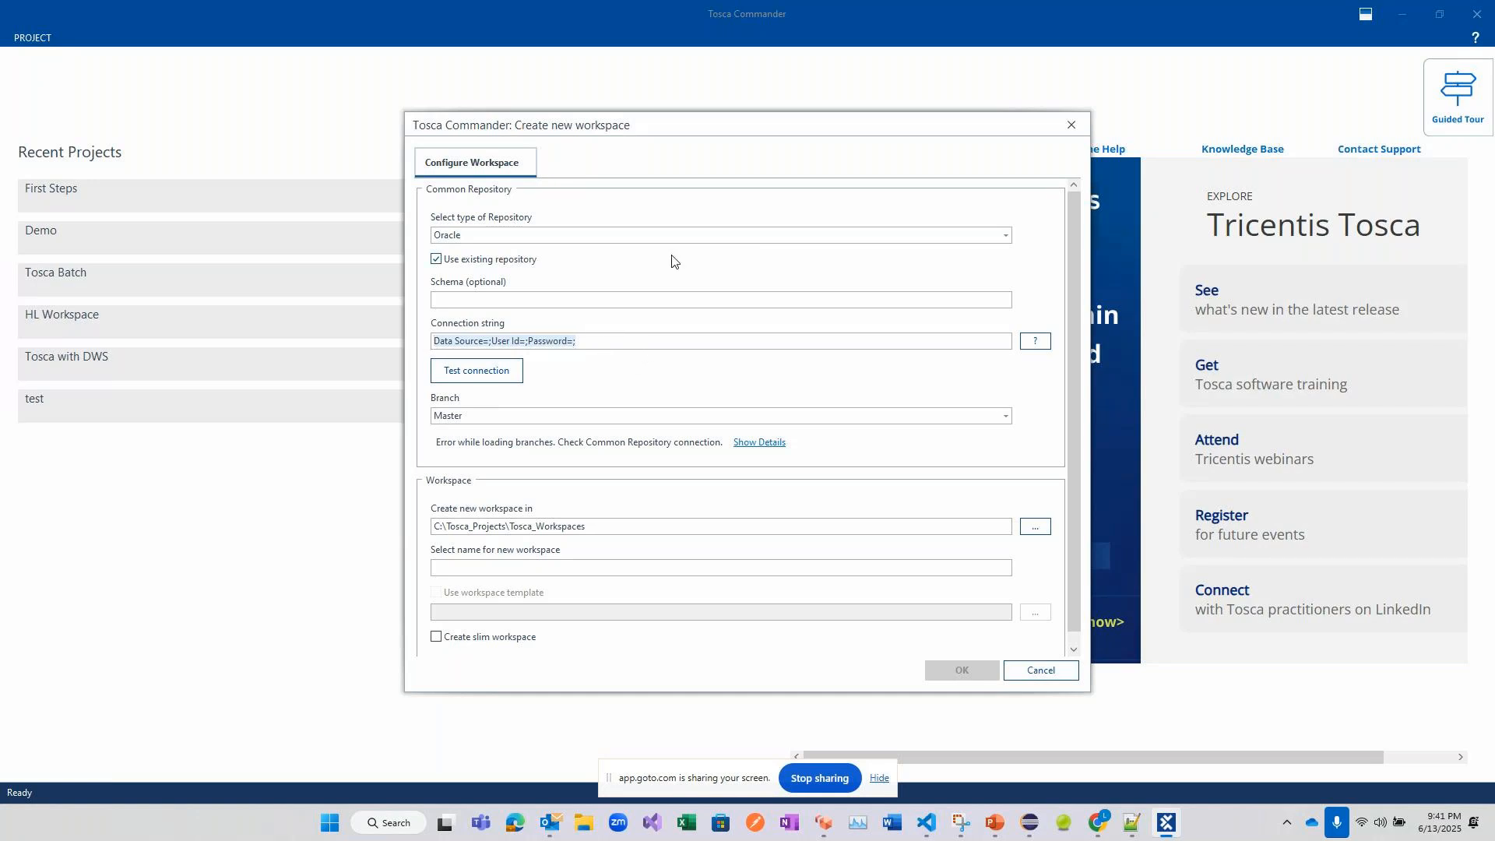
left_click(689, 235)
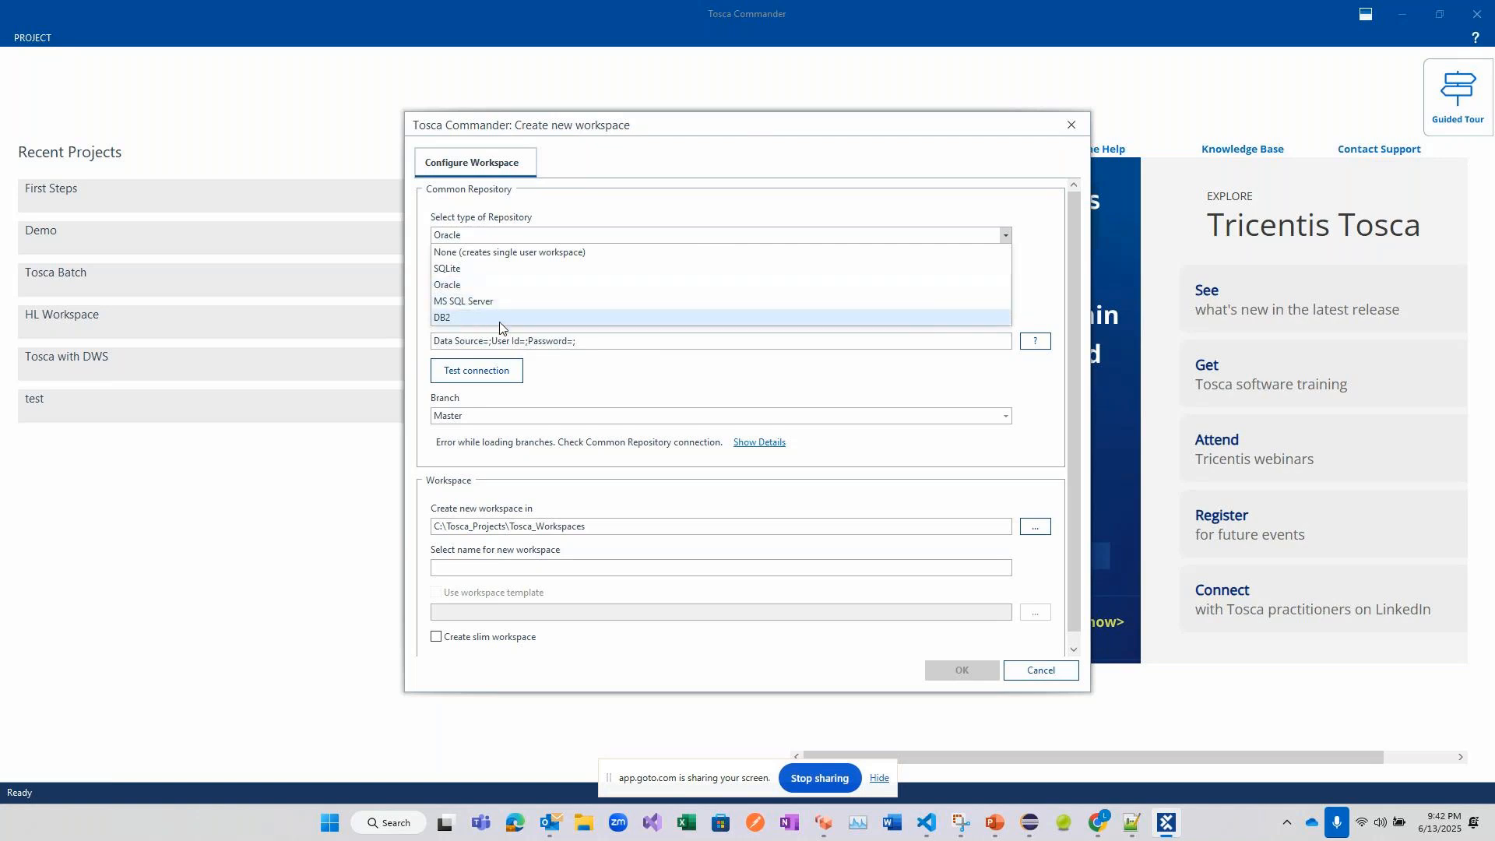
left_click(600, 343)
left_click_drag(600, 343, 428, 343)
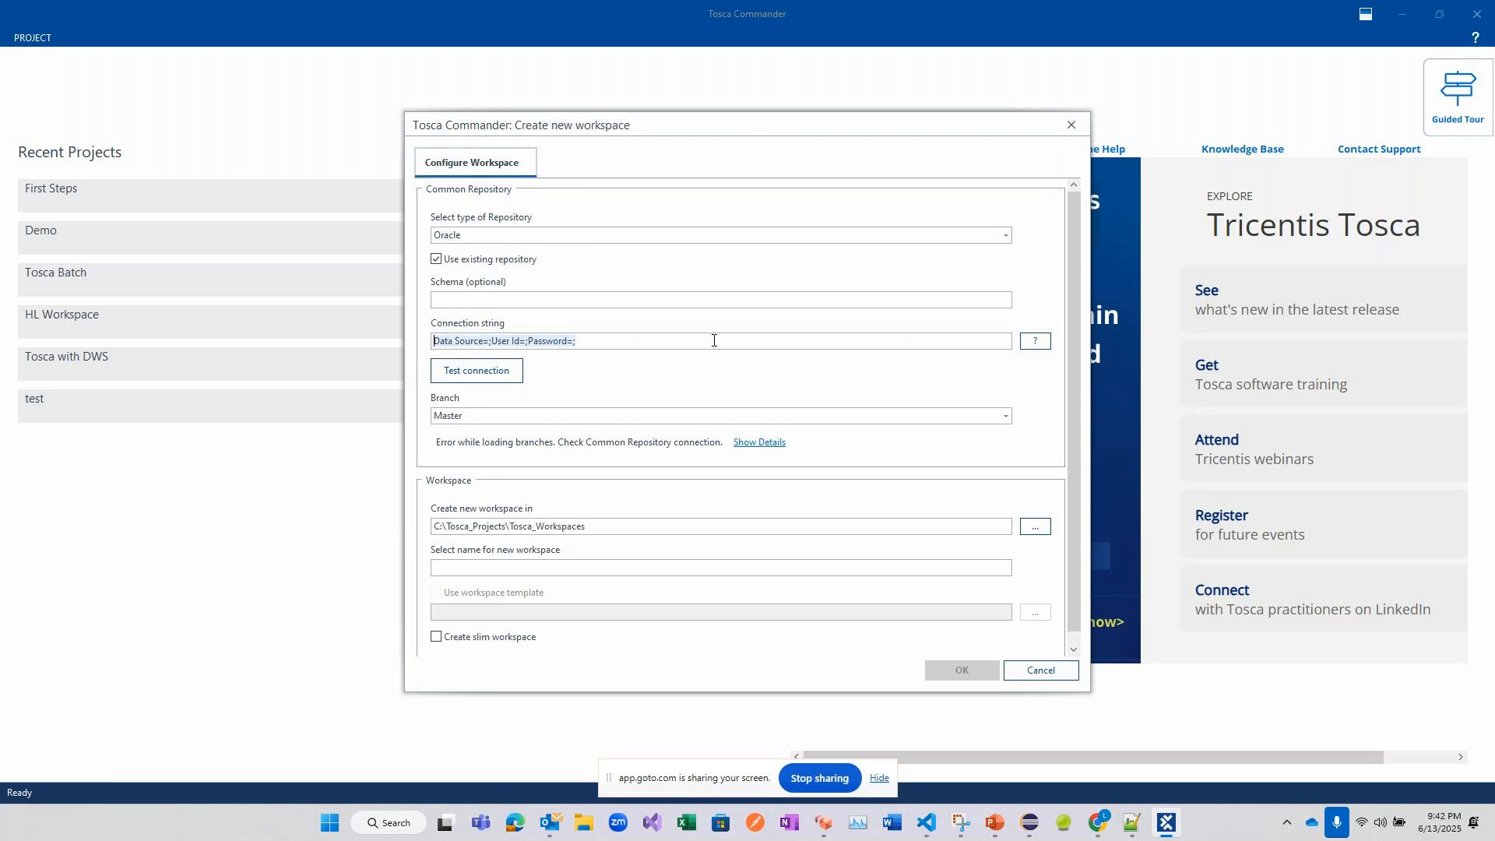
- Test the Oracle repository connection, dismiss the message and change the repository type to SQLite
left_click(506, 378)
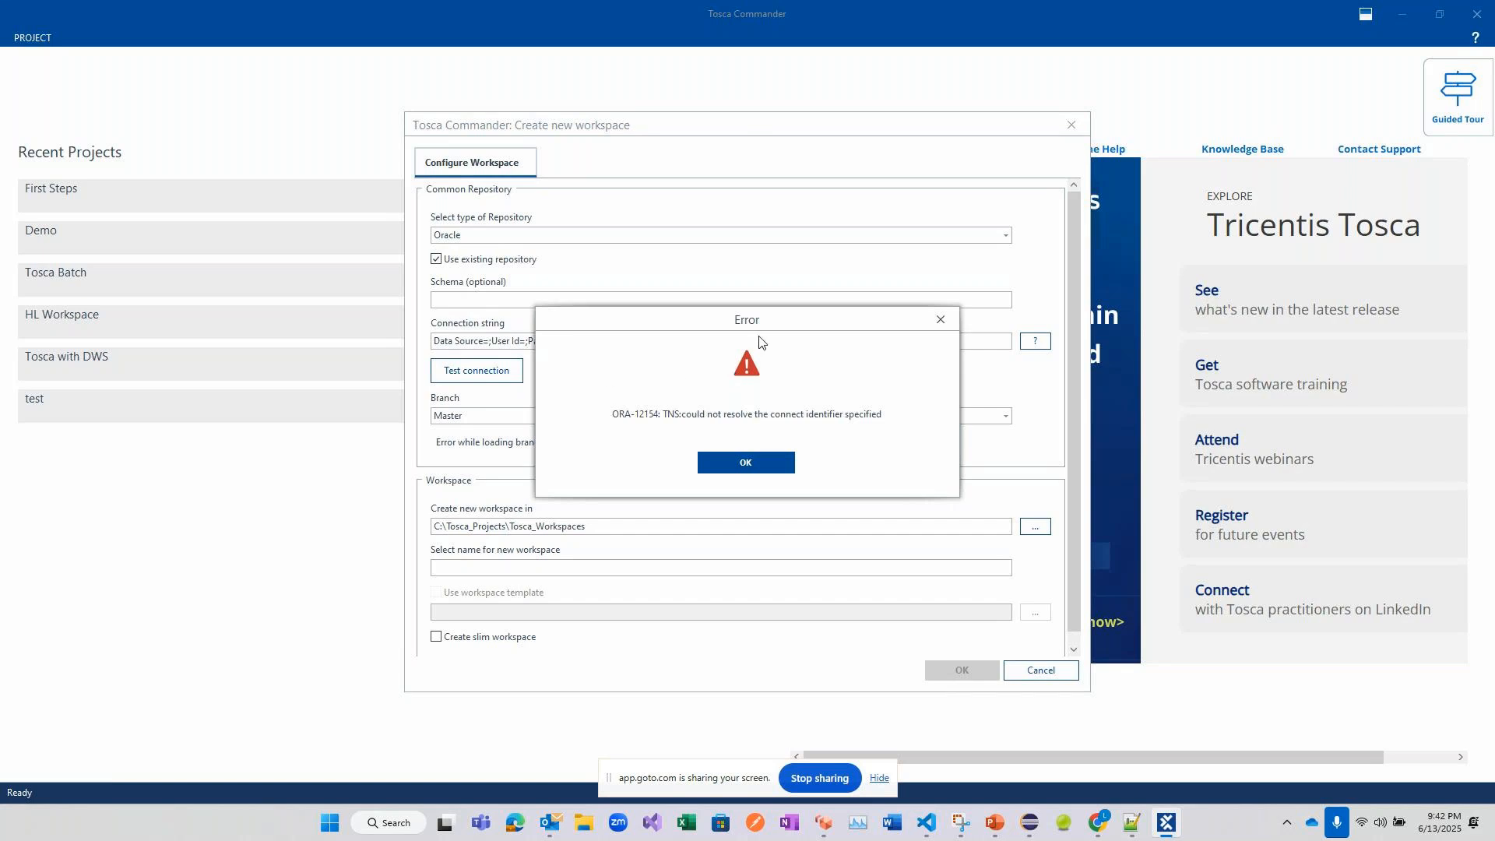
left_click(948, 322)
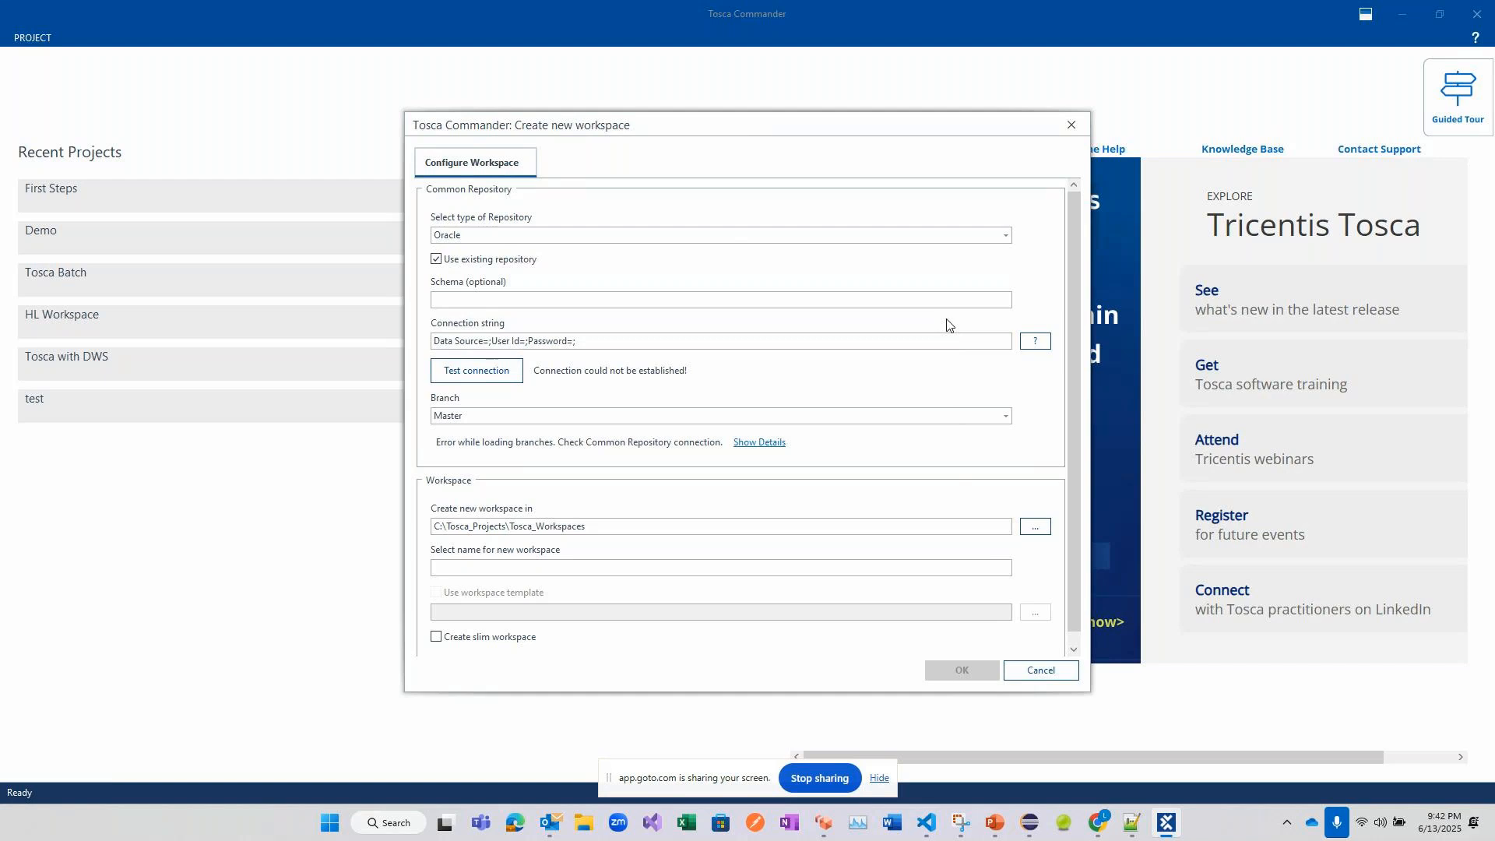
left_click(847, 236)
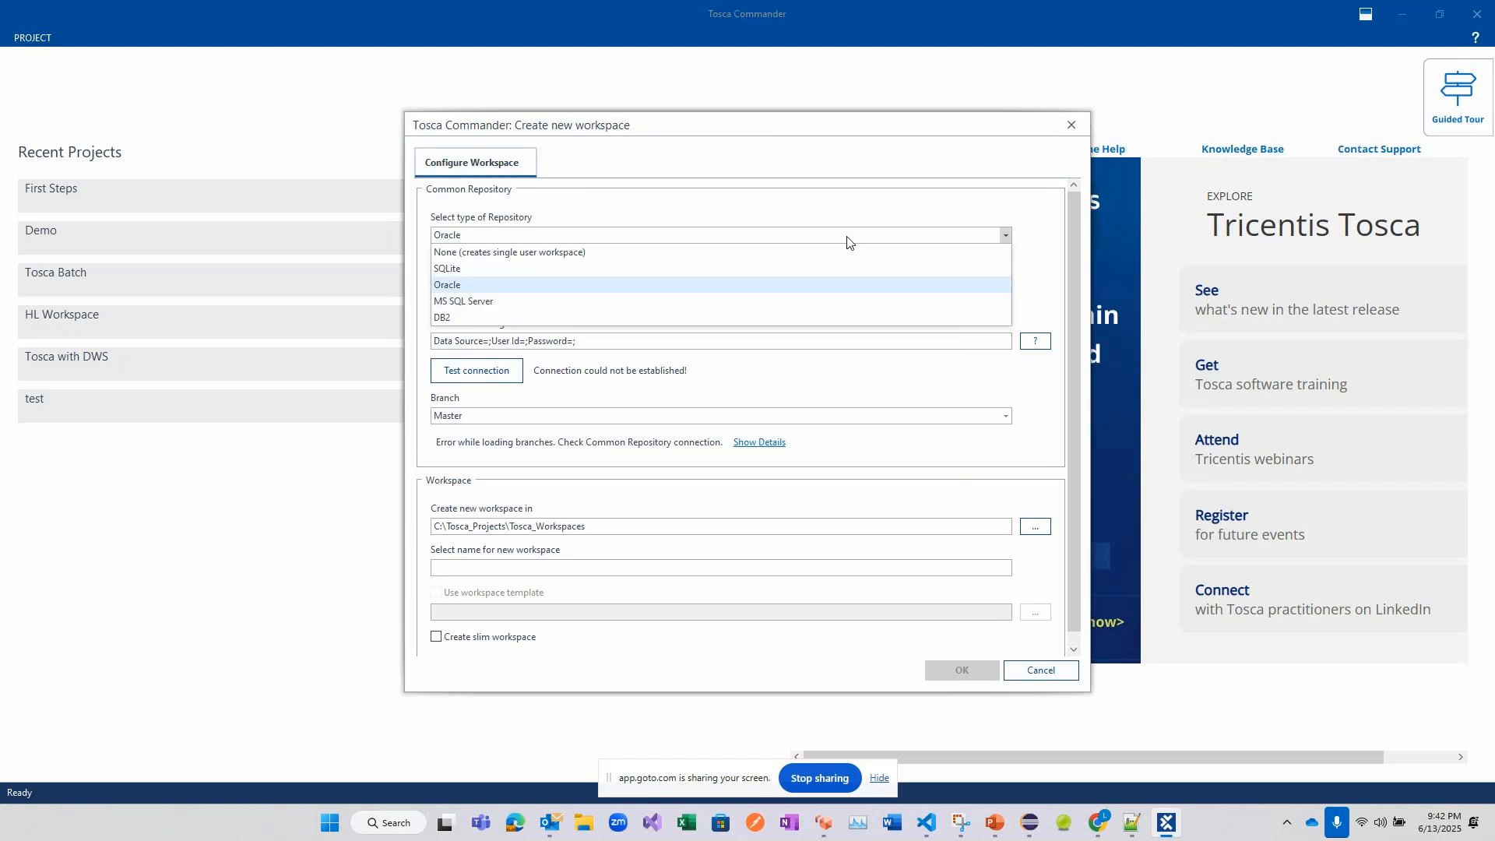
left_click(695, 273)
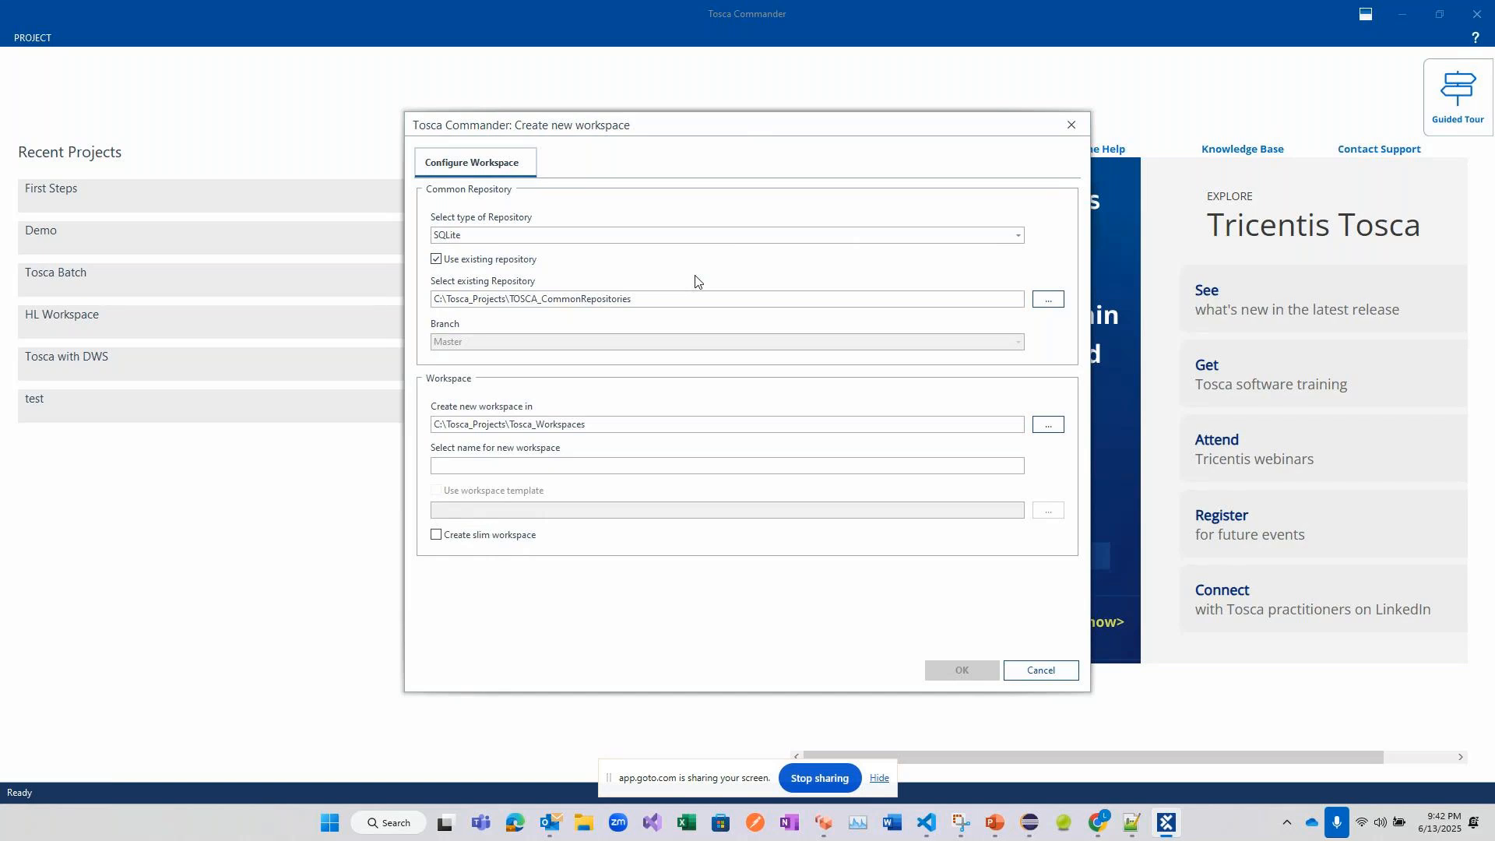
- In the GoTo Meeting window, mute all current and new participants, still allowing everybody to unmute, and turn the organizer's microphone back on
key("alt+Tab")
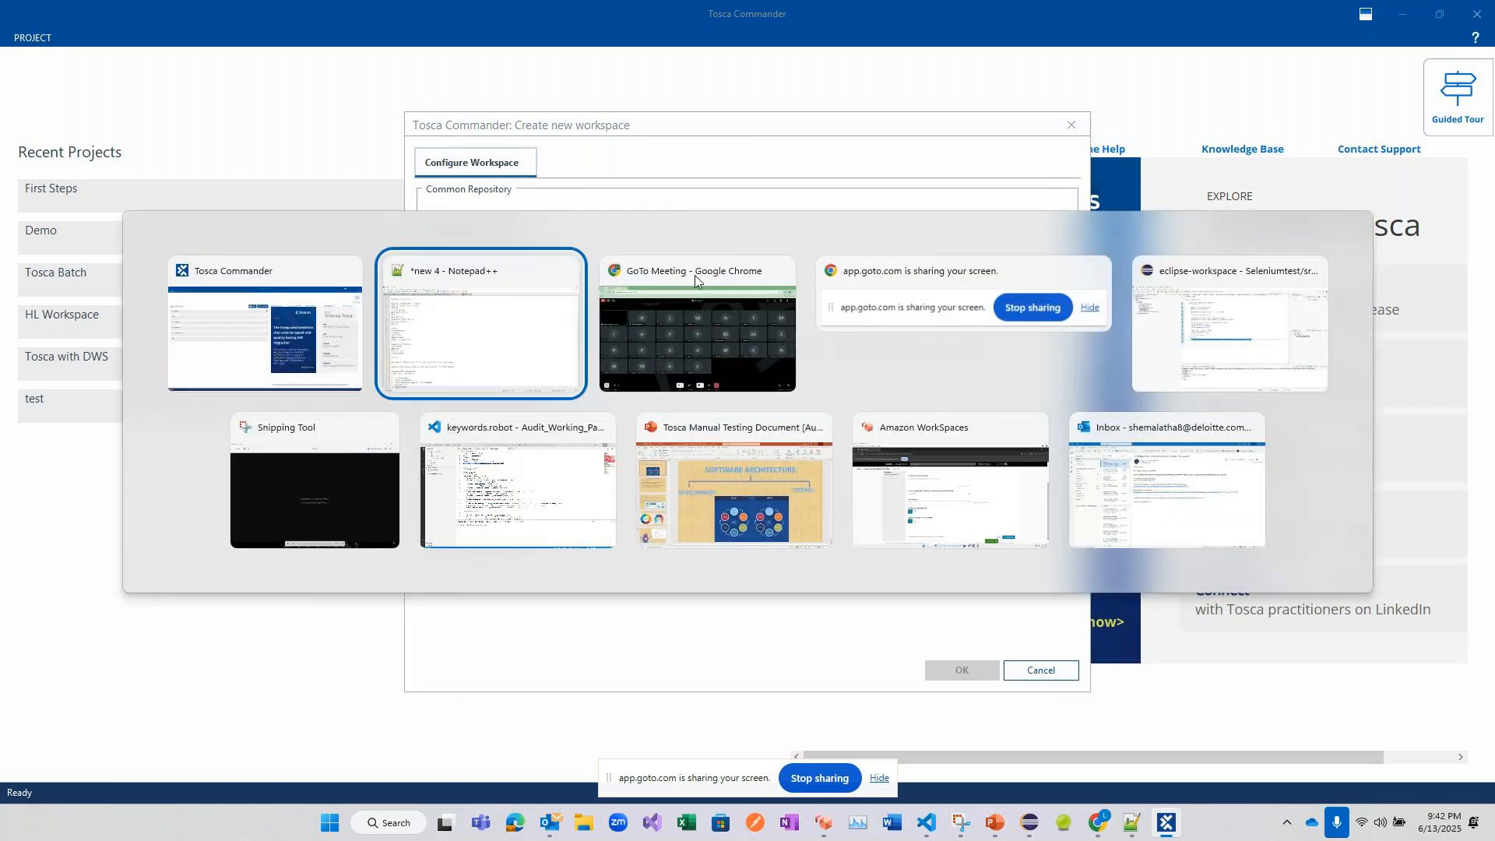
left_click(695, 274)
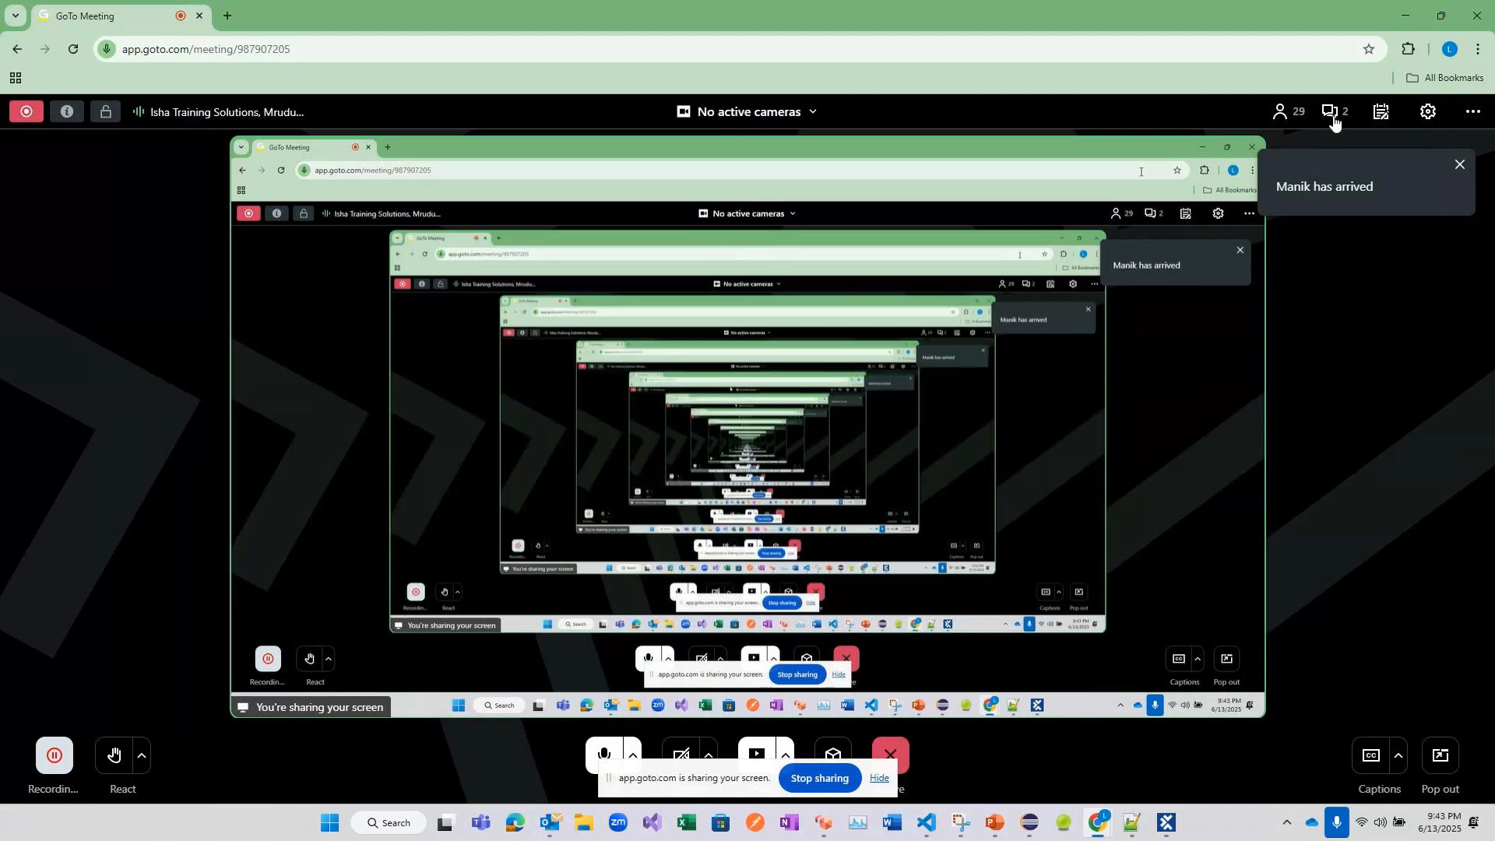
left_click(1286, 113)
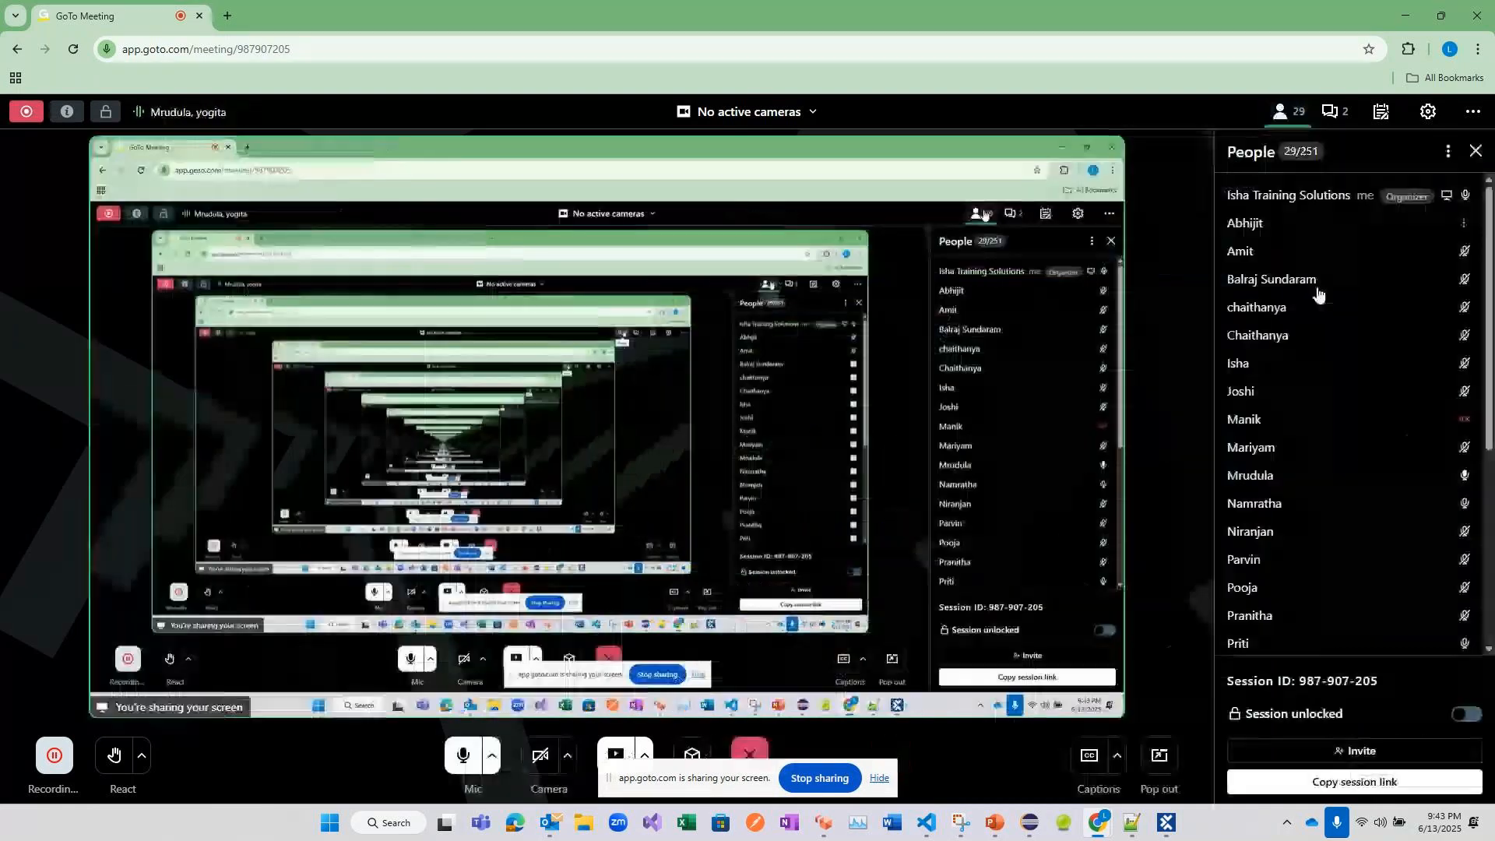
scroll(1322, 487, "down", 3)
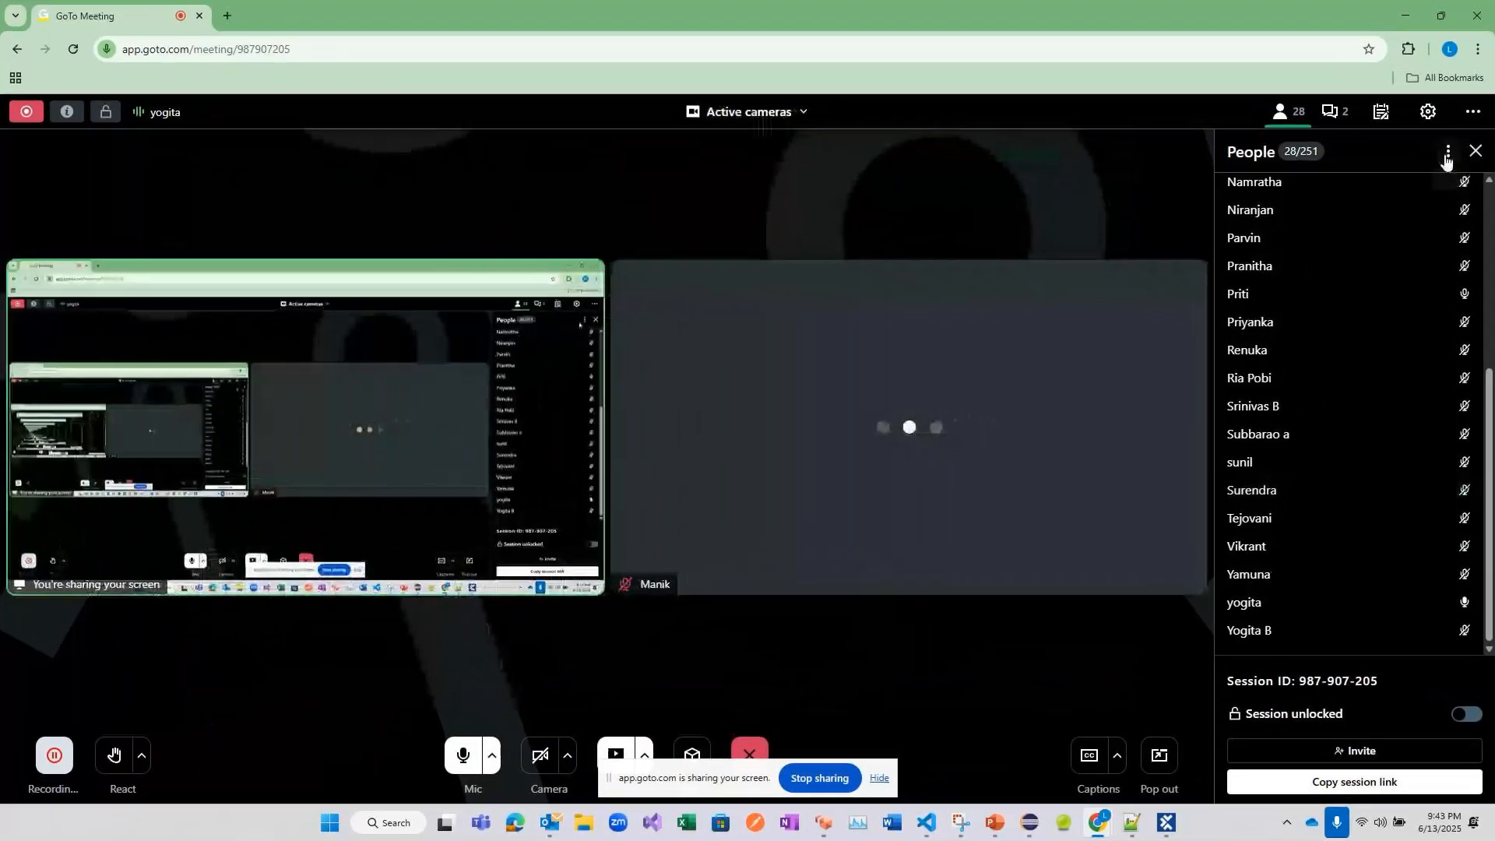
left_click(1452, 200)
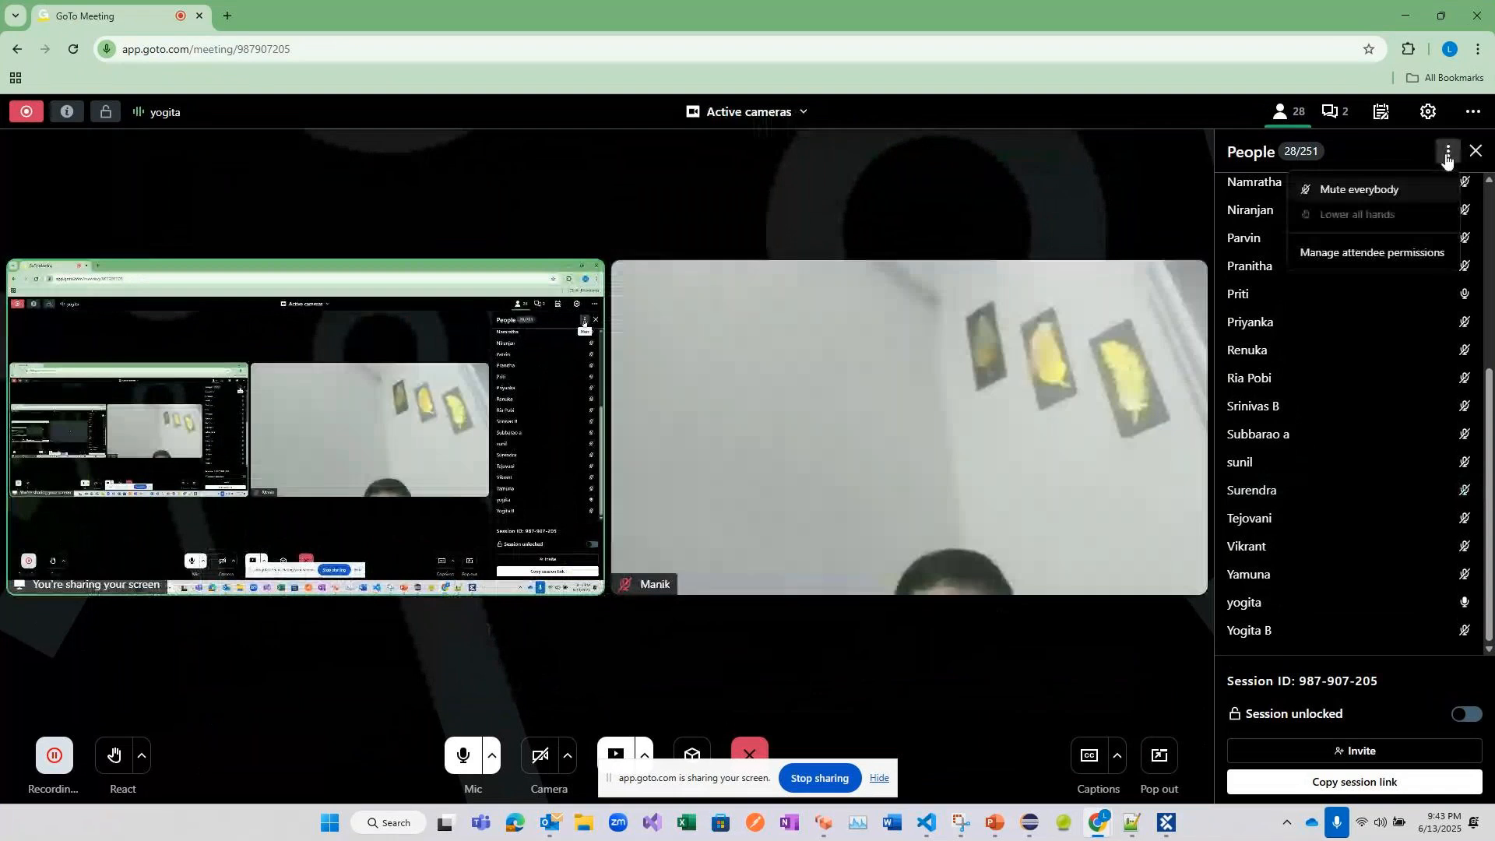
left_click(1378, 188)
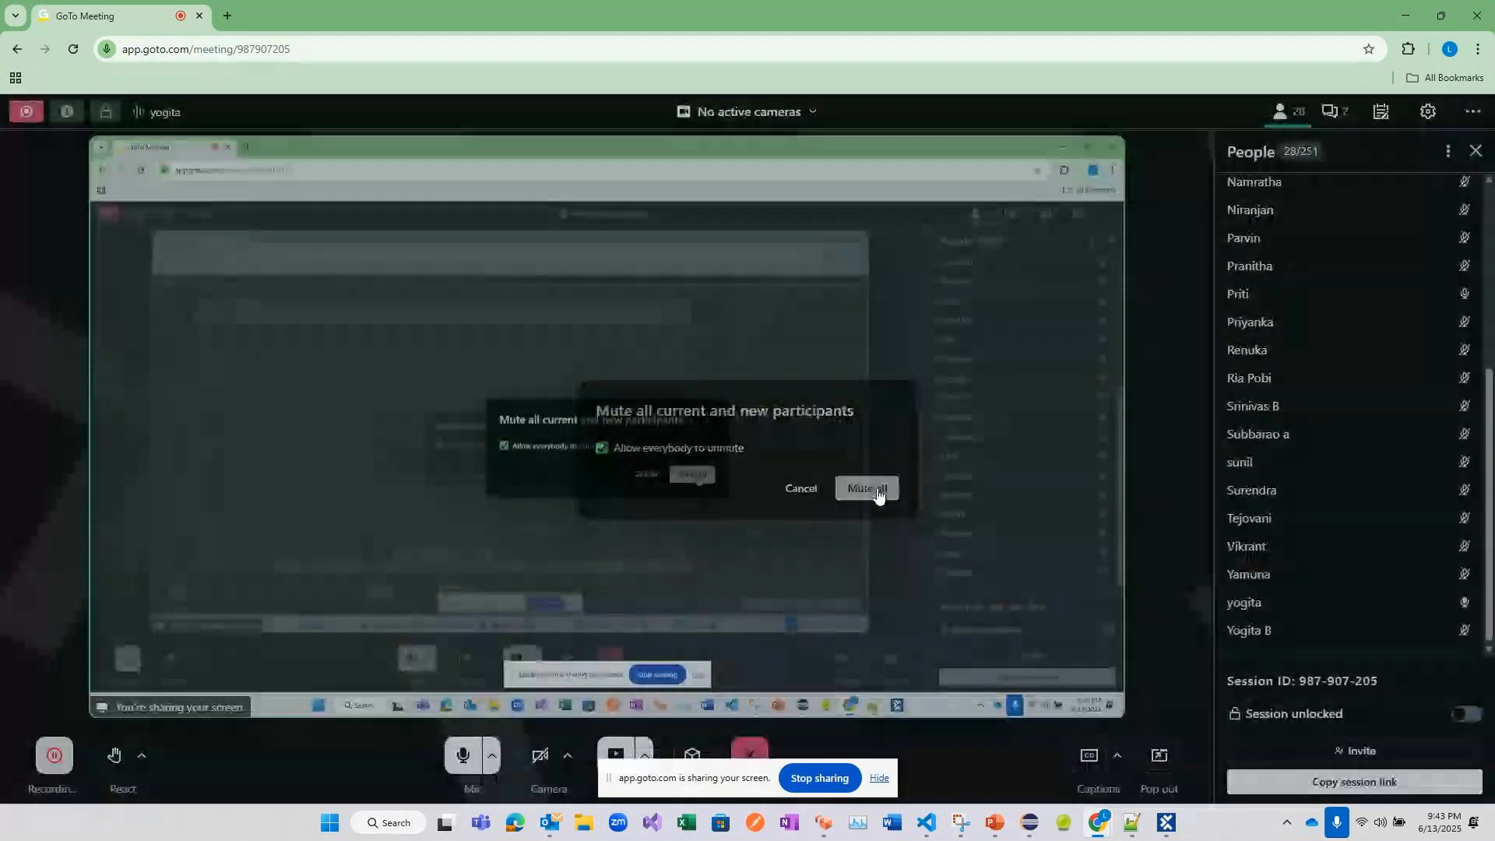
left_click(867, 488)
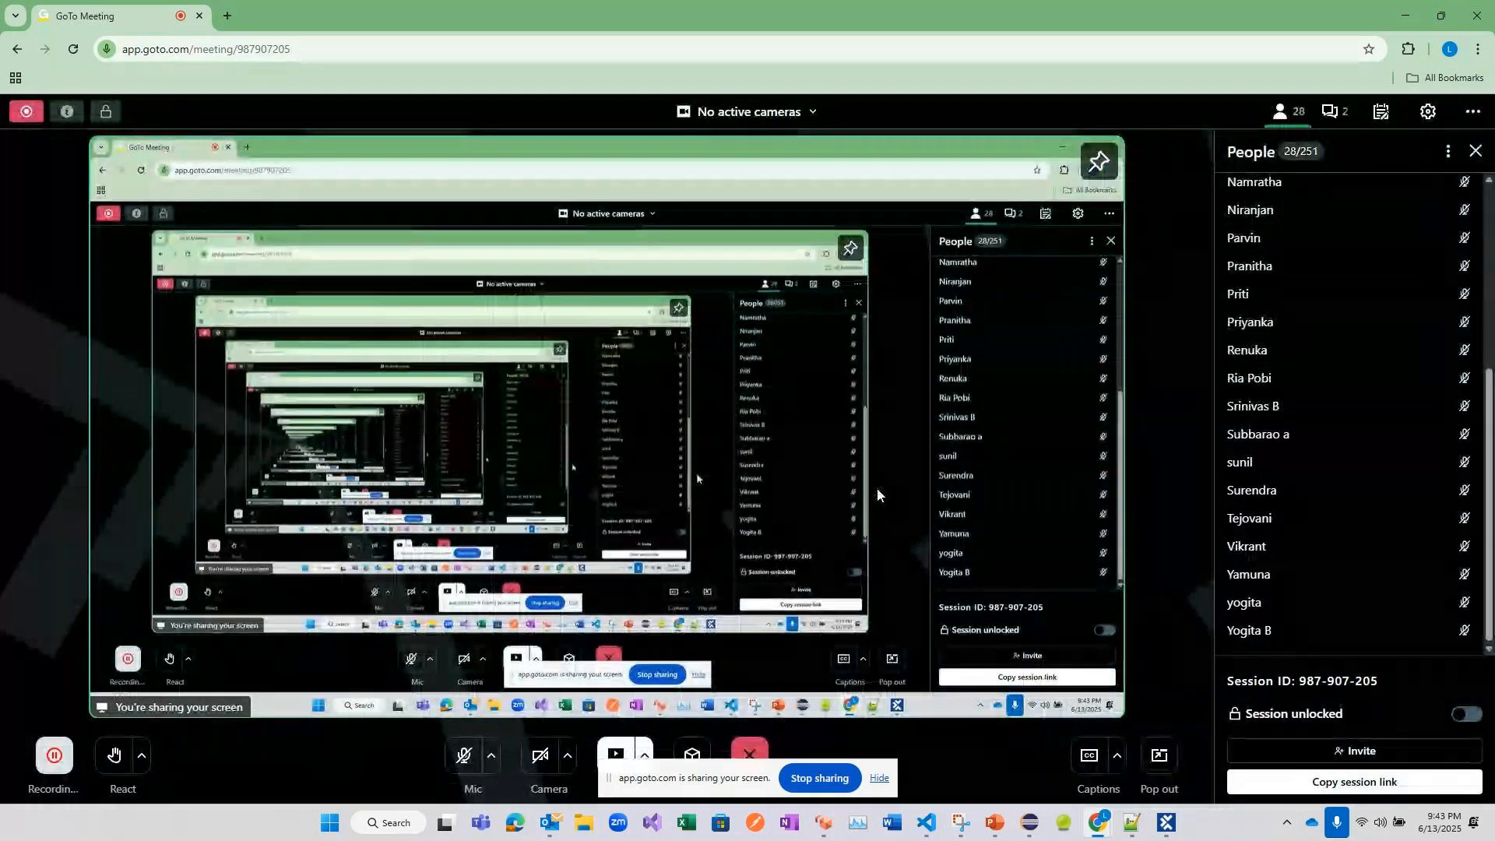
left_click(475, 757)
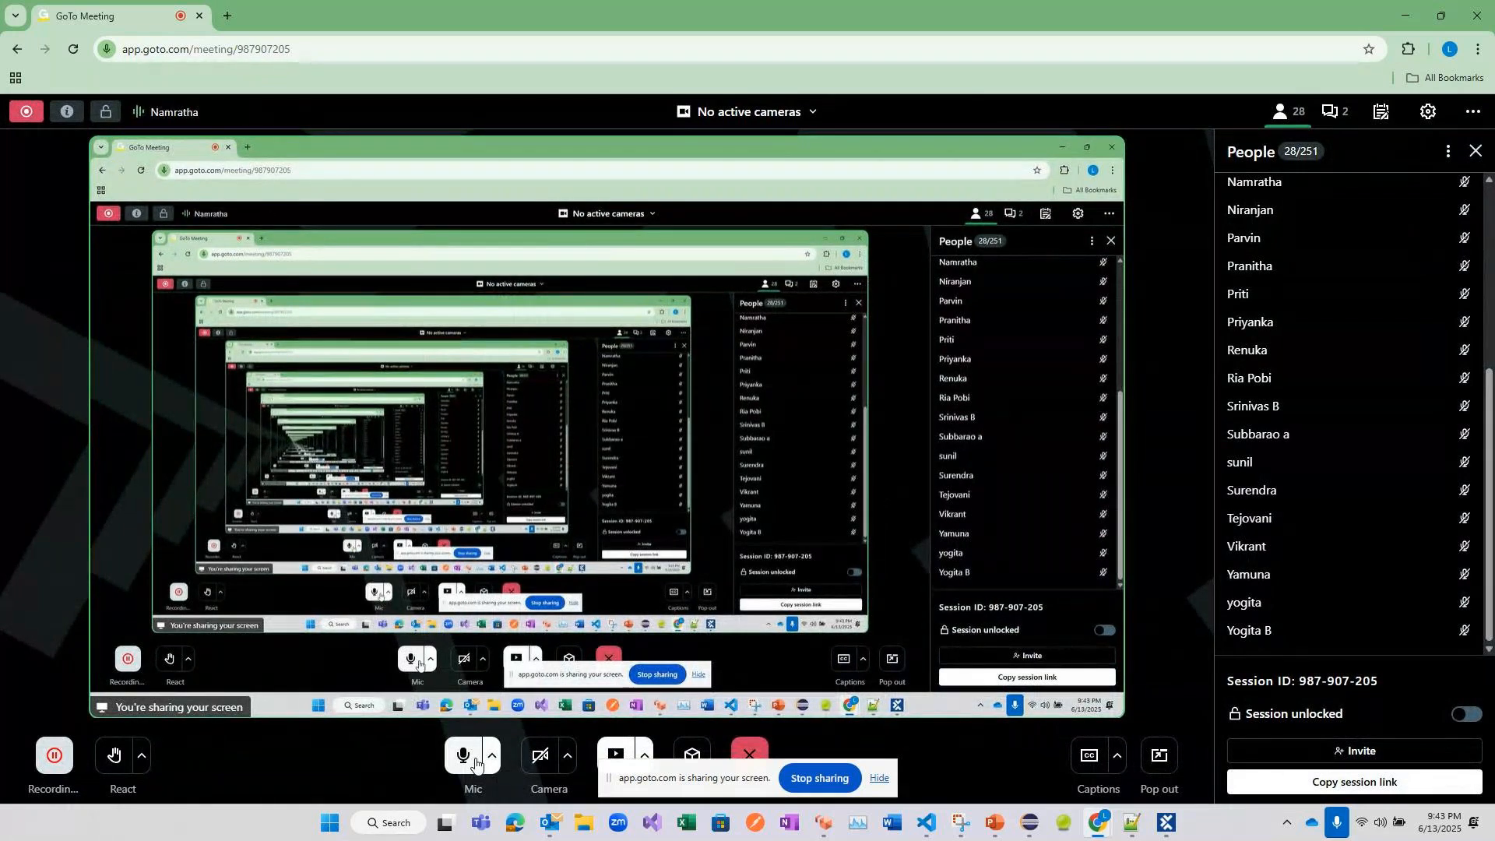
- Return to Tosca Commander and set the new workspace's repository type to MS SQL Server
key("alt+Tab")
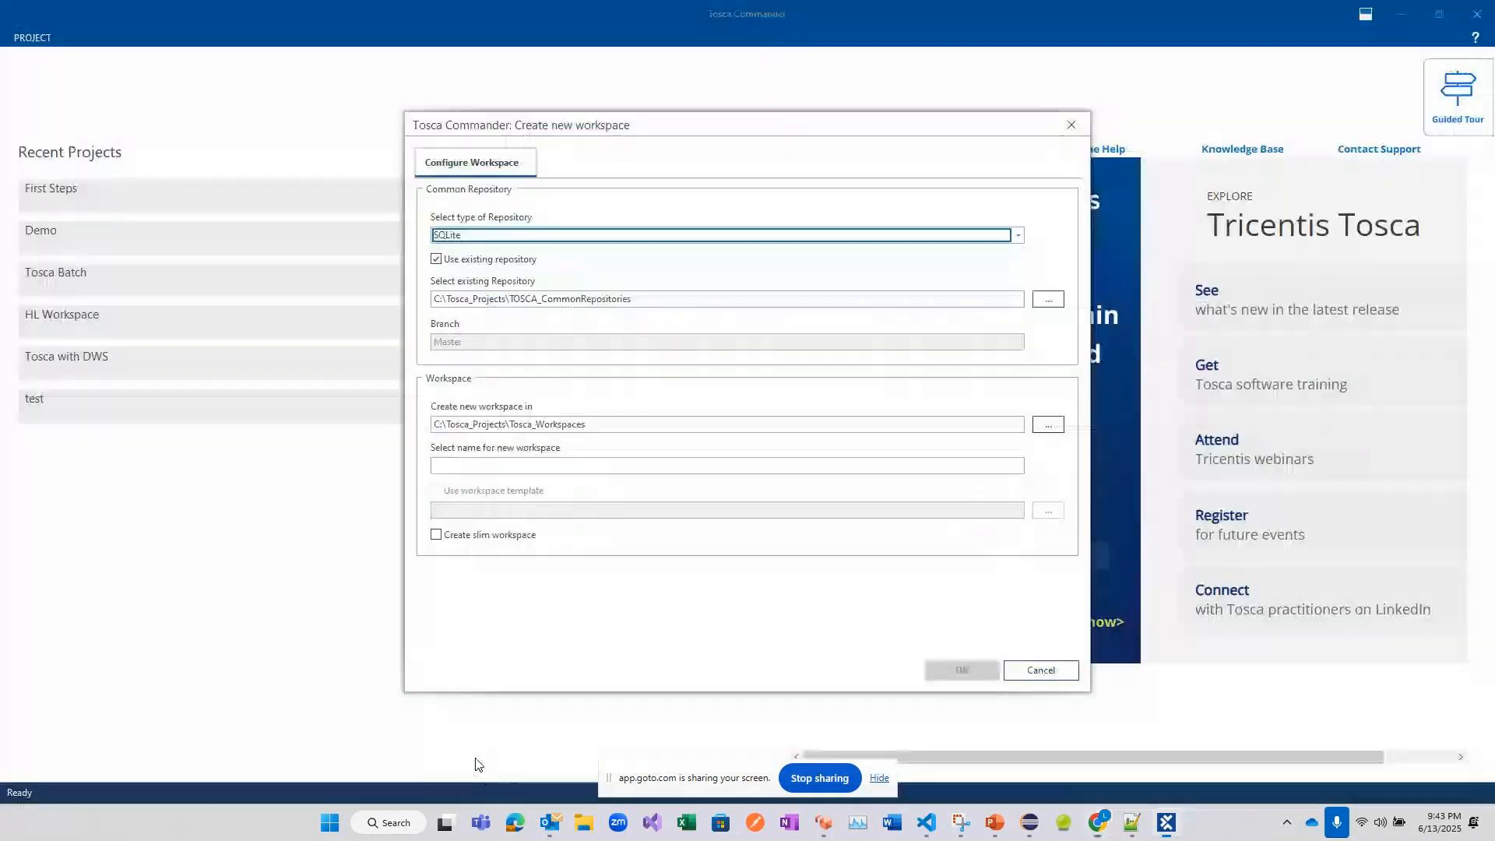
left_click(647, 236)
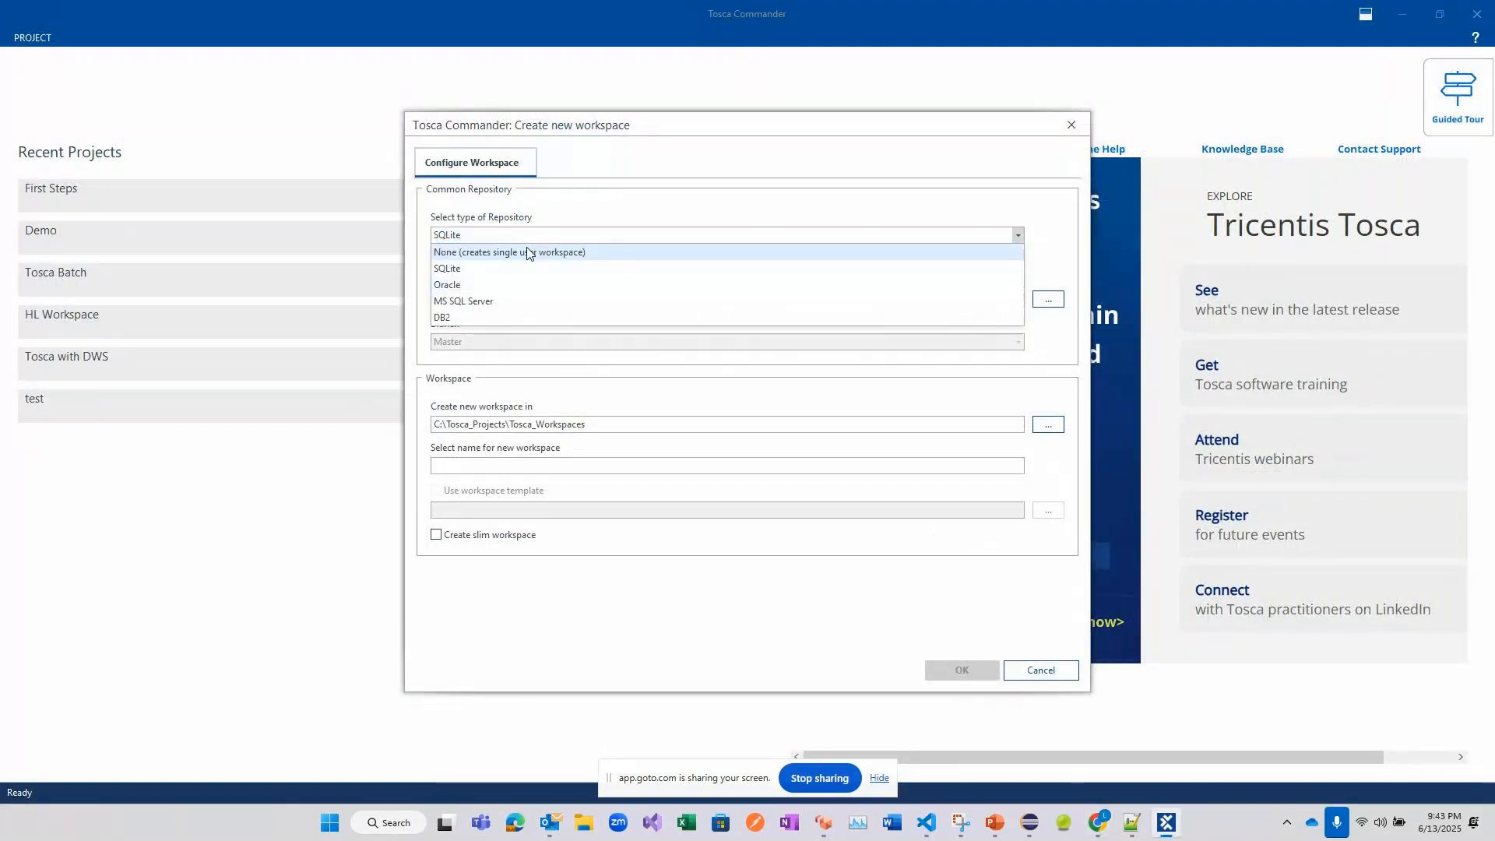
left_click(468, 303)
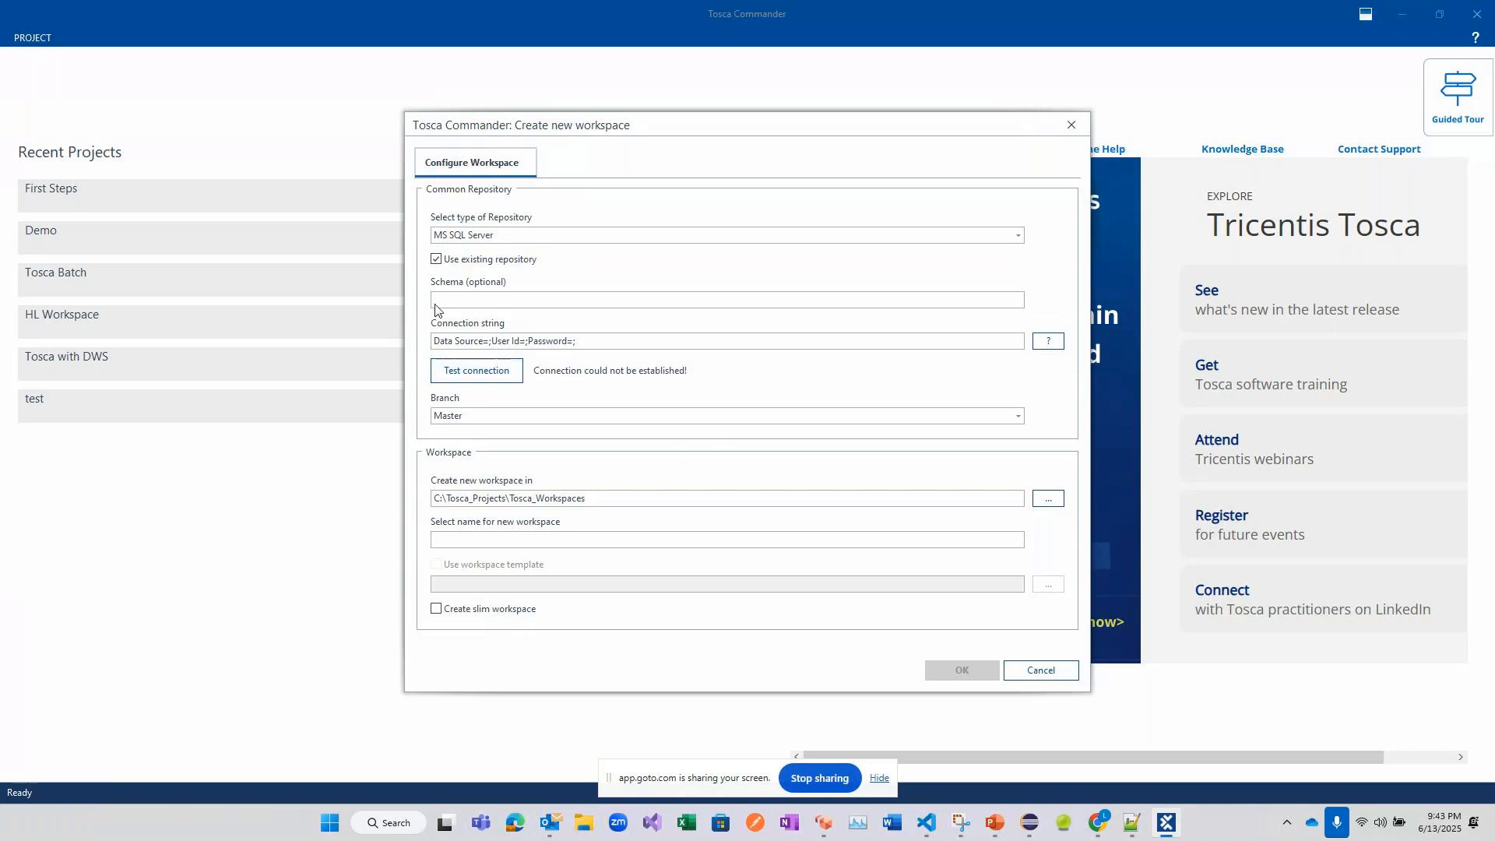
- Create a single user workspace named "Tosca class" with repository type None, using the Standard.tsu workspace template
left_click(521, 236)
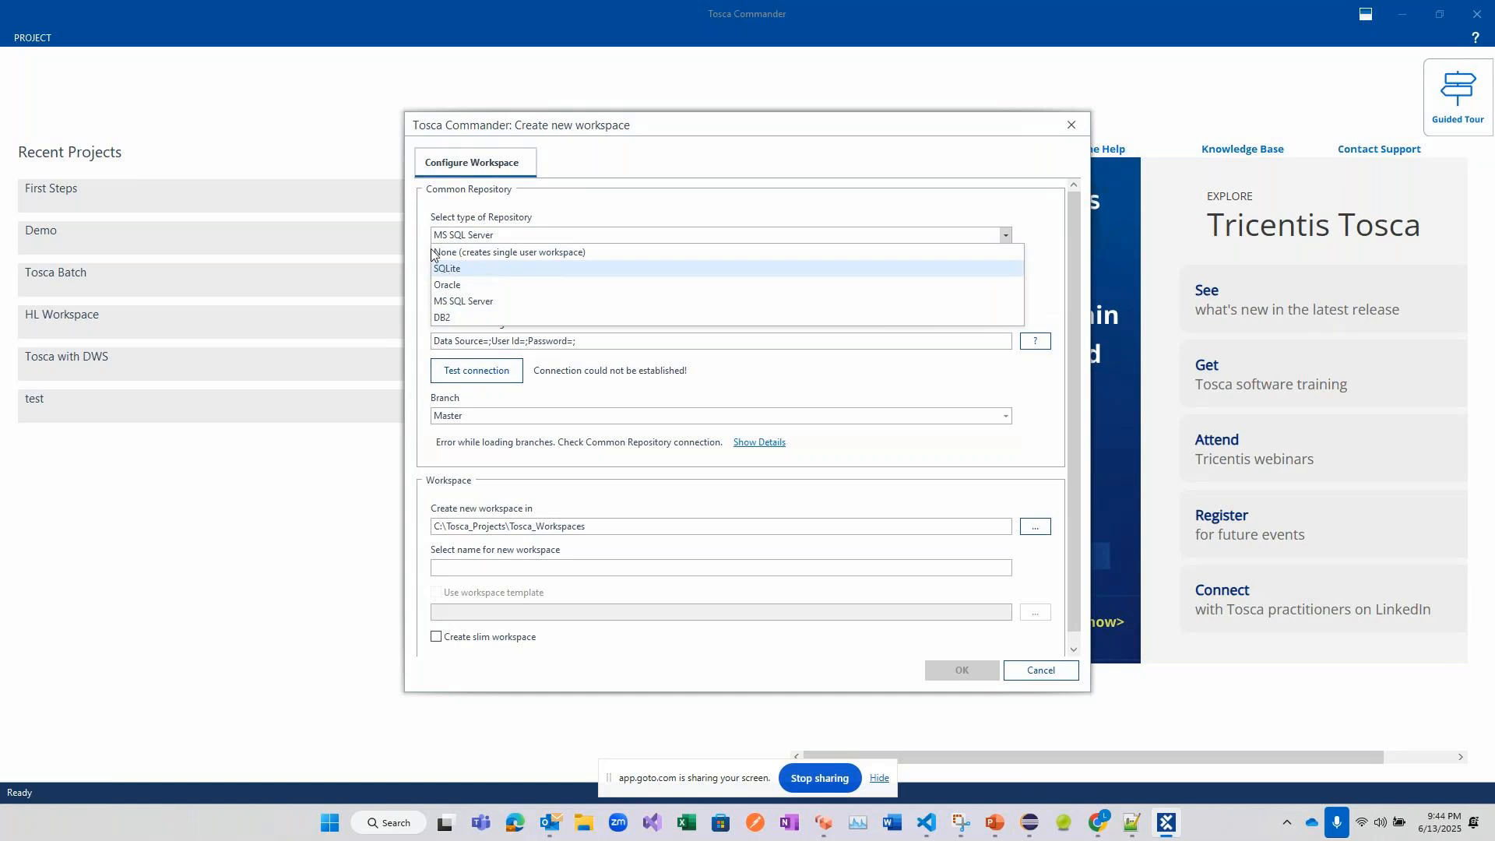
left_click(491, 257)
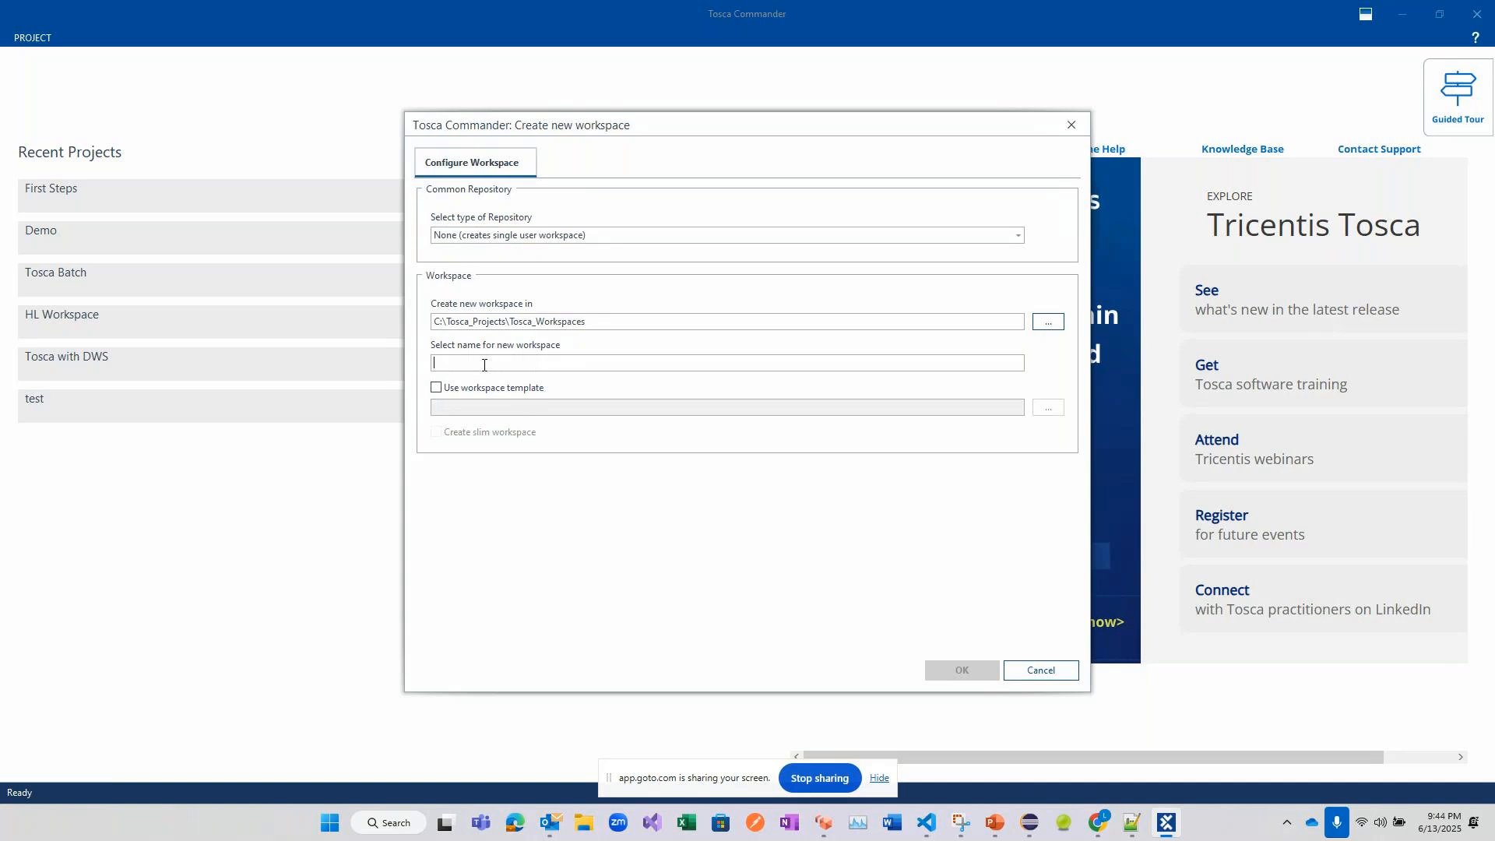
type("Tosca class")
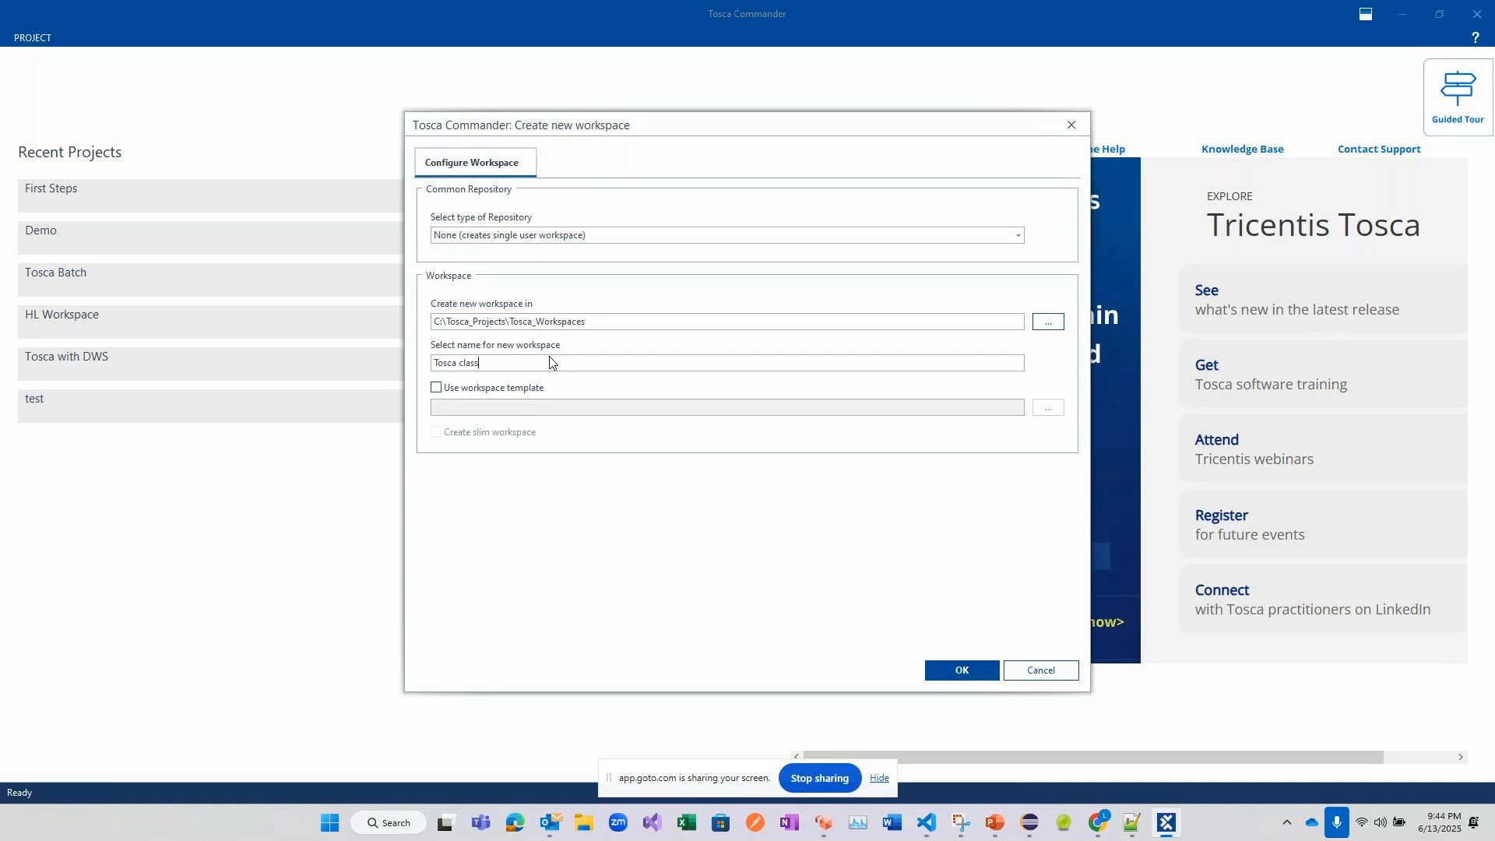
left_click(435, 388)
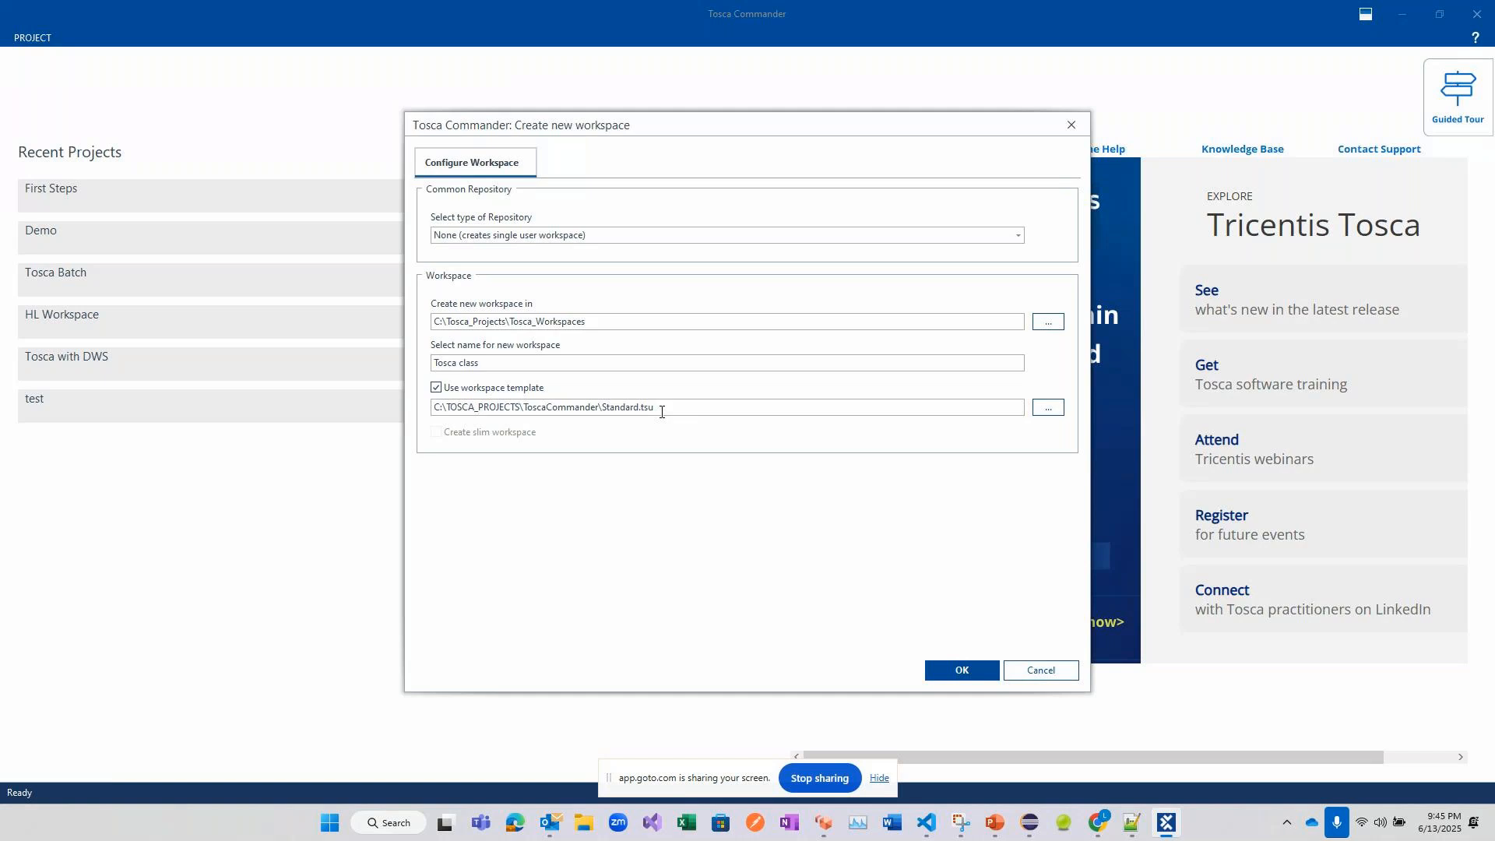
left_click(956, 677)
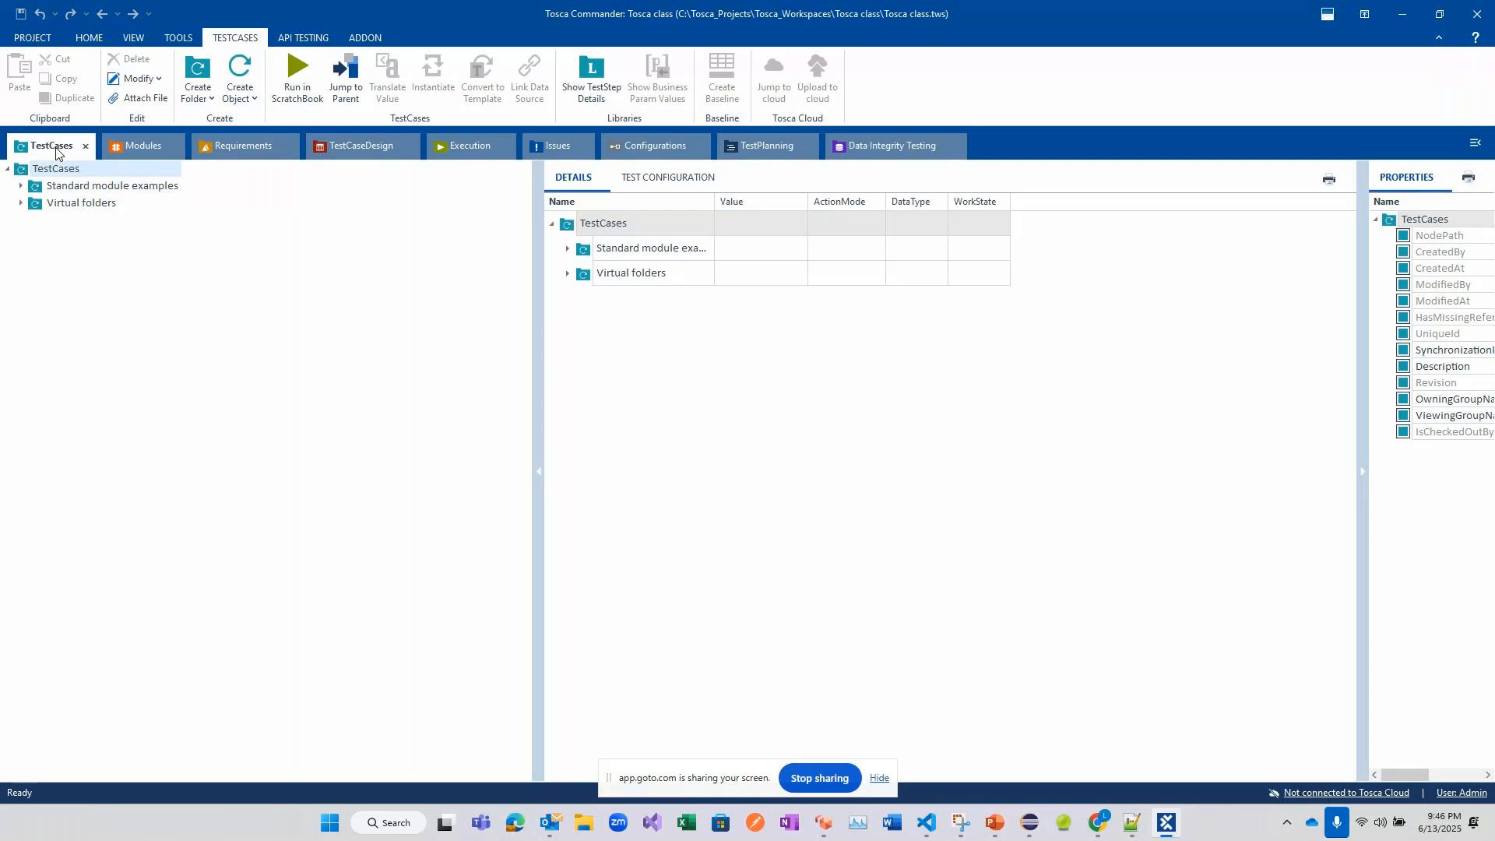
- Switch to Notepad++ and add the heading "Best Practices For using Tosca:" below the Tosca Components list
left_click(1132, 823)
key("Return")
key("Return")
type("Best Practices For using")
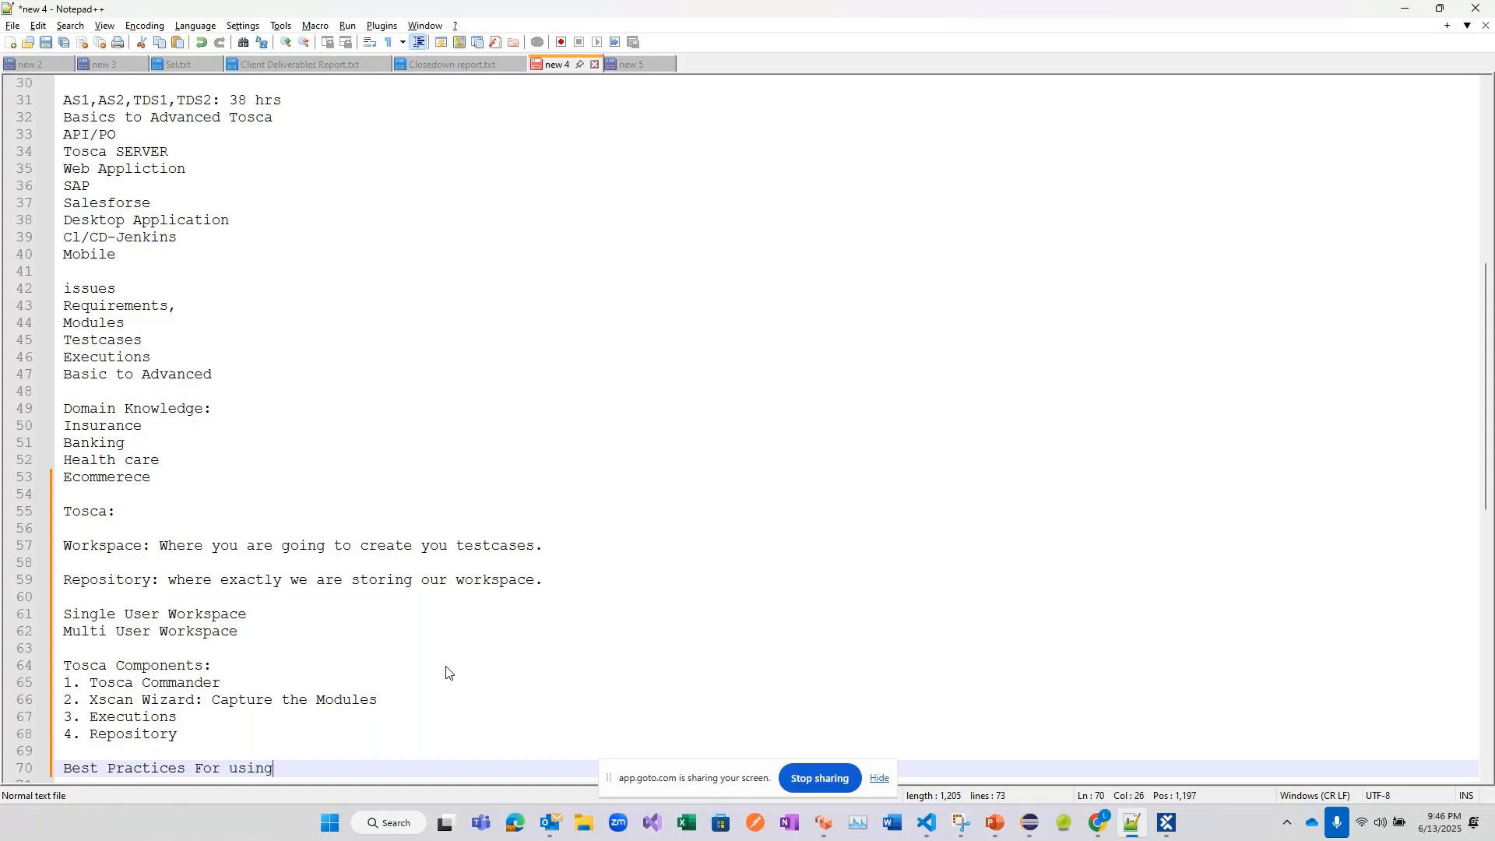
type(" Tosca:")
key("Return")
- Add best-practice item 1, "Naming conventions-- HDFC|Login, HDFC|Smoke Test Cases", and start an empty item 2 on the following line
type("1. ")
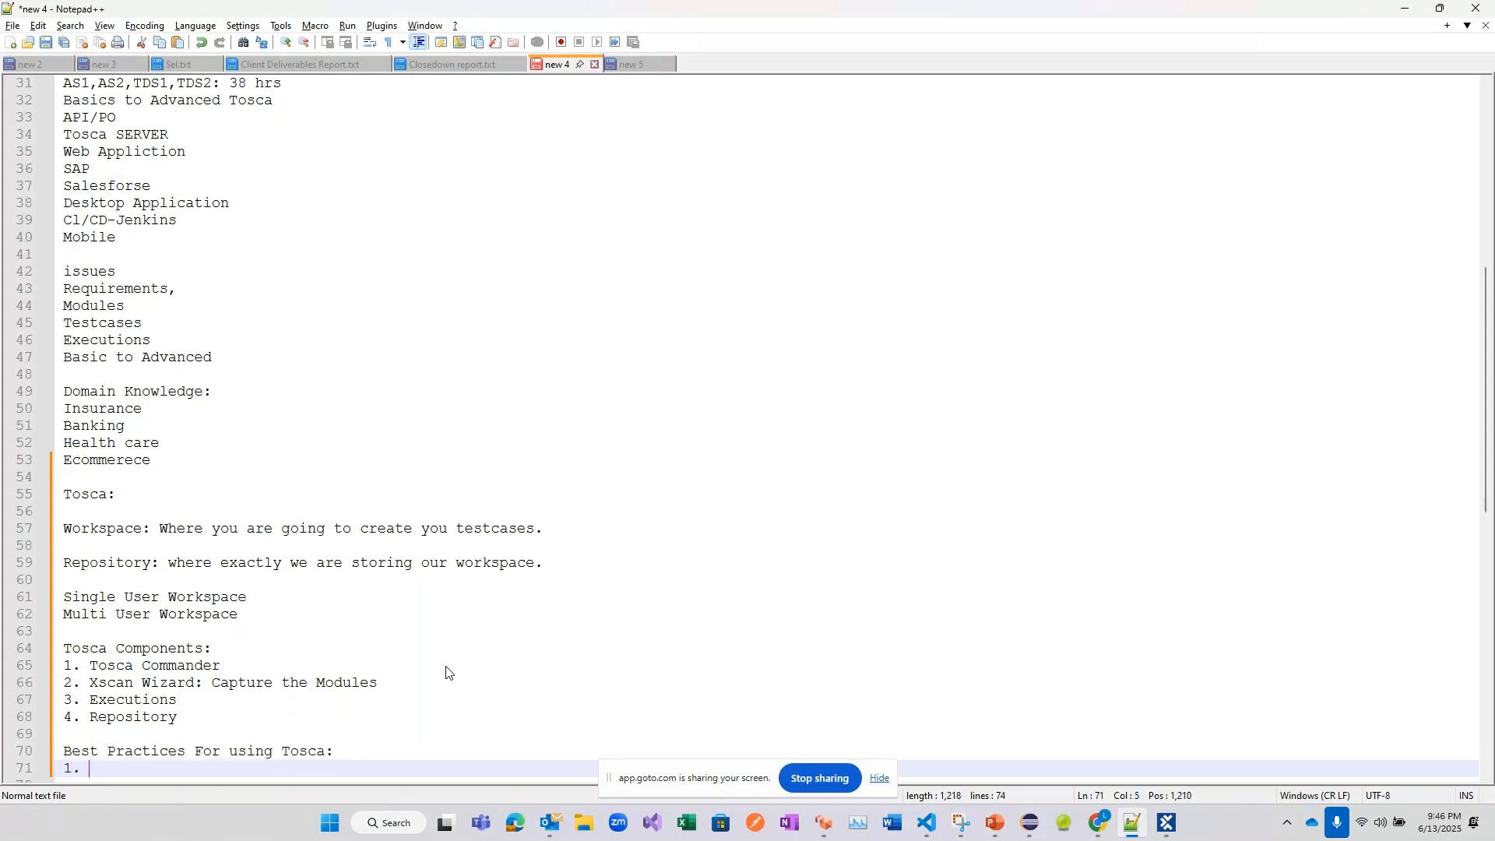
type("Naming convention")
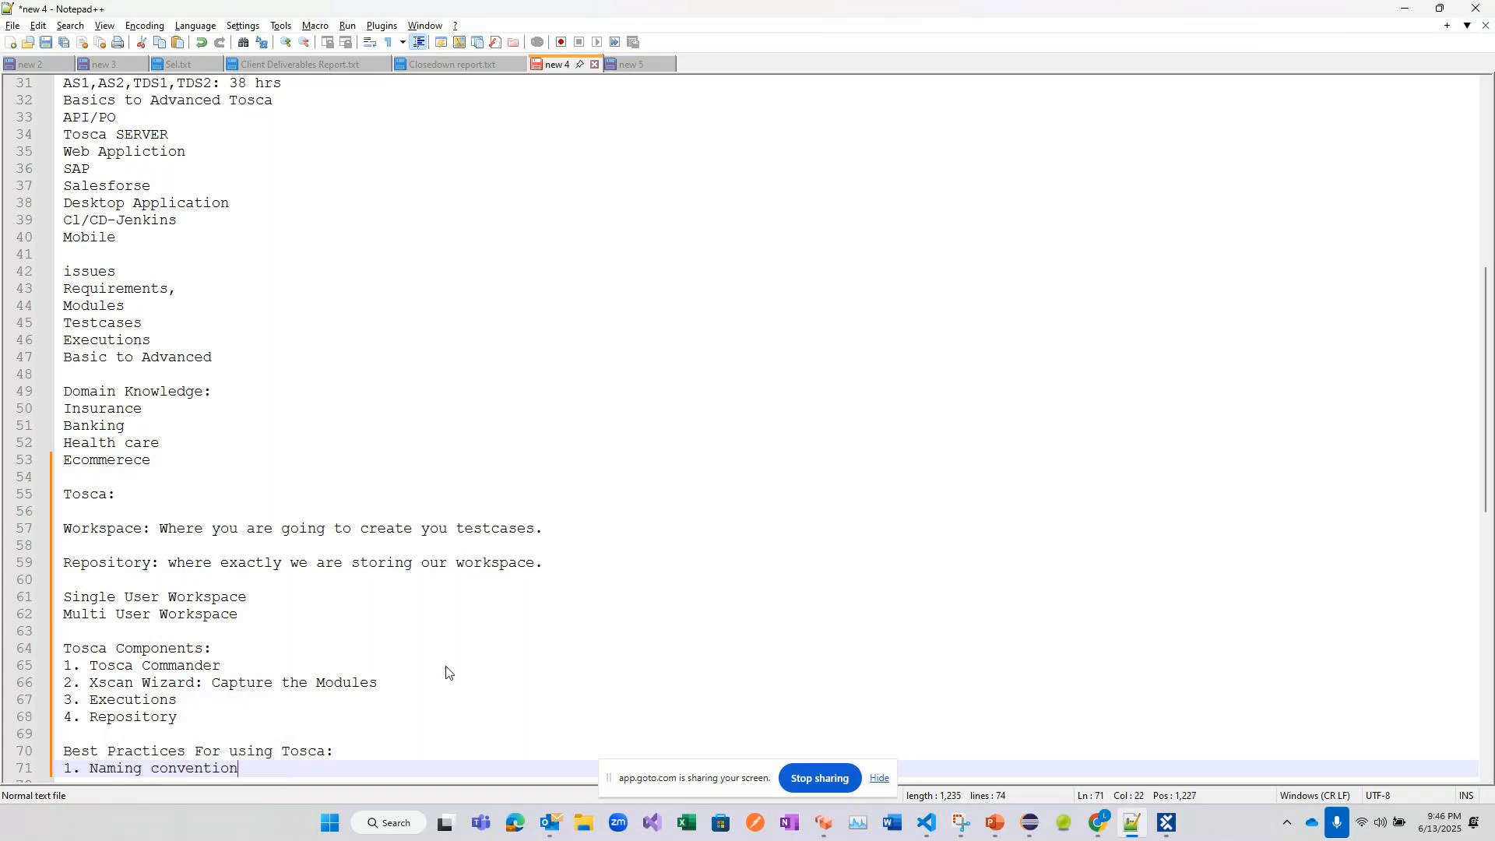
type("s--")
type("HDFC")
type("|Login,")
type("HDFC|Sm")
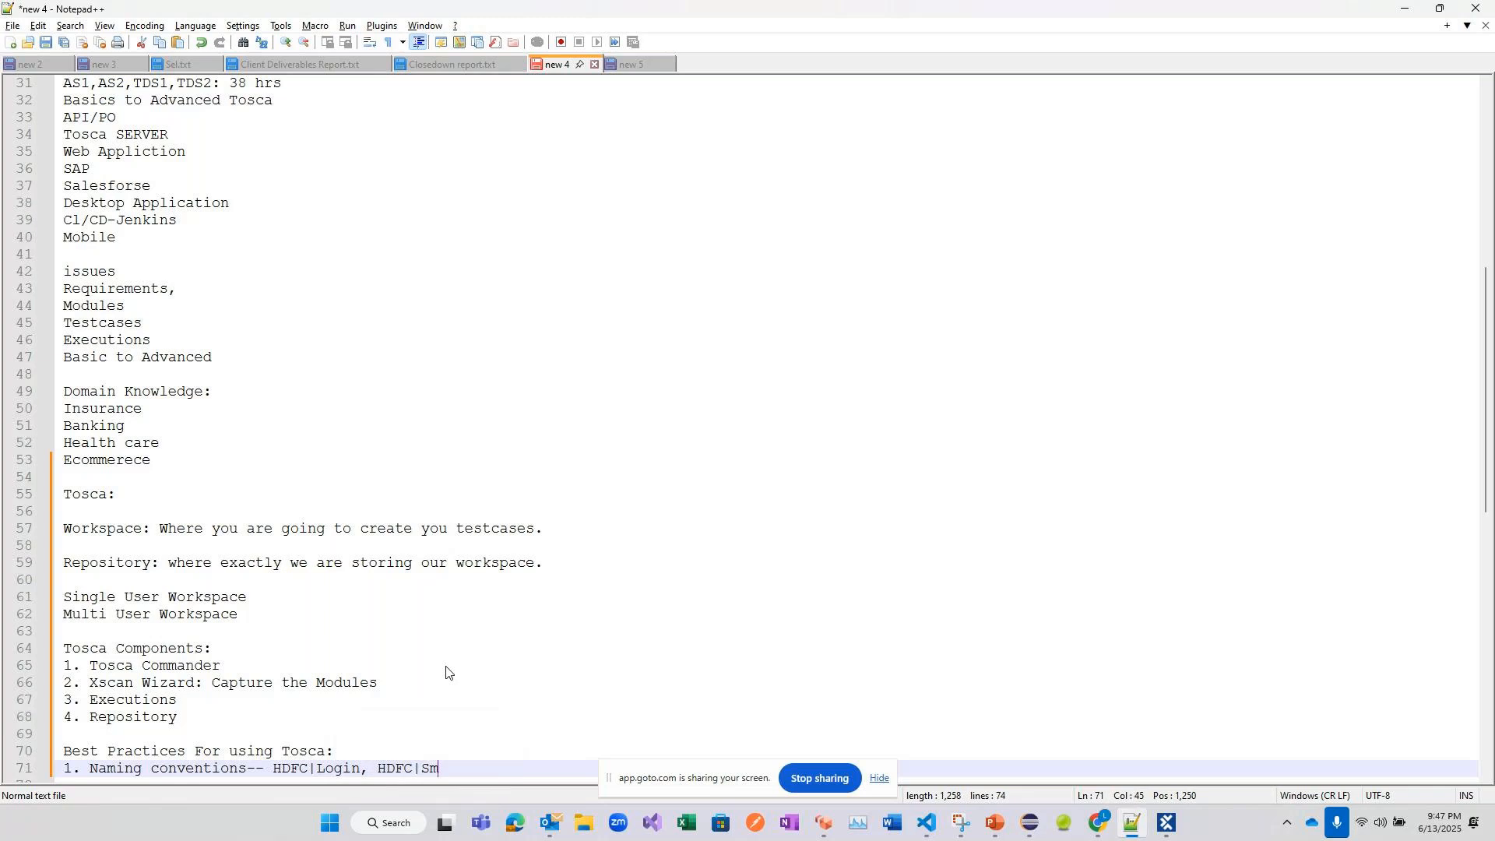
type("oke Test Cases")
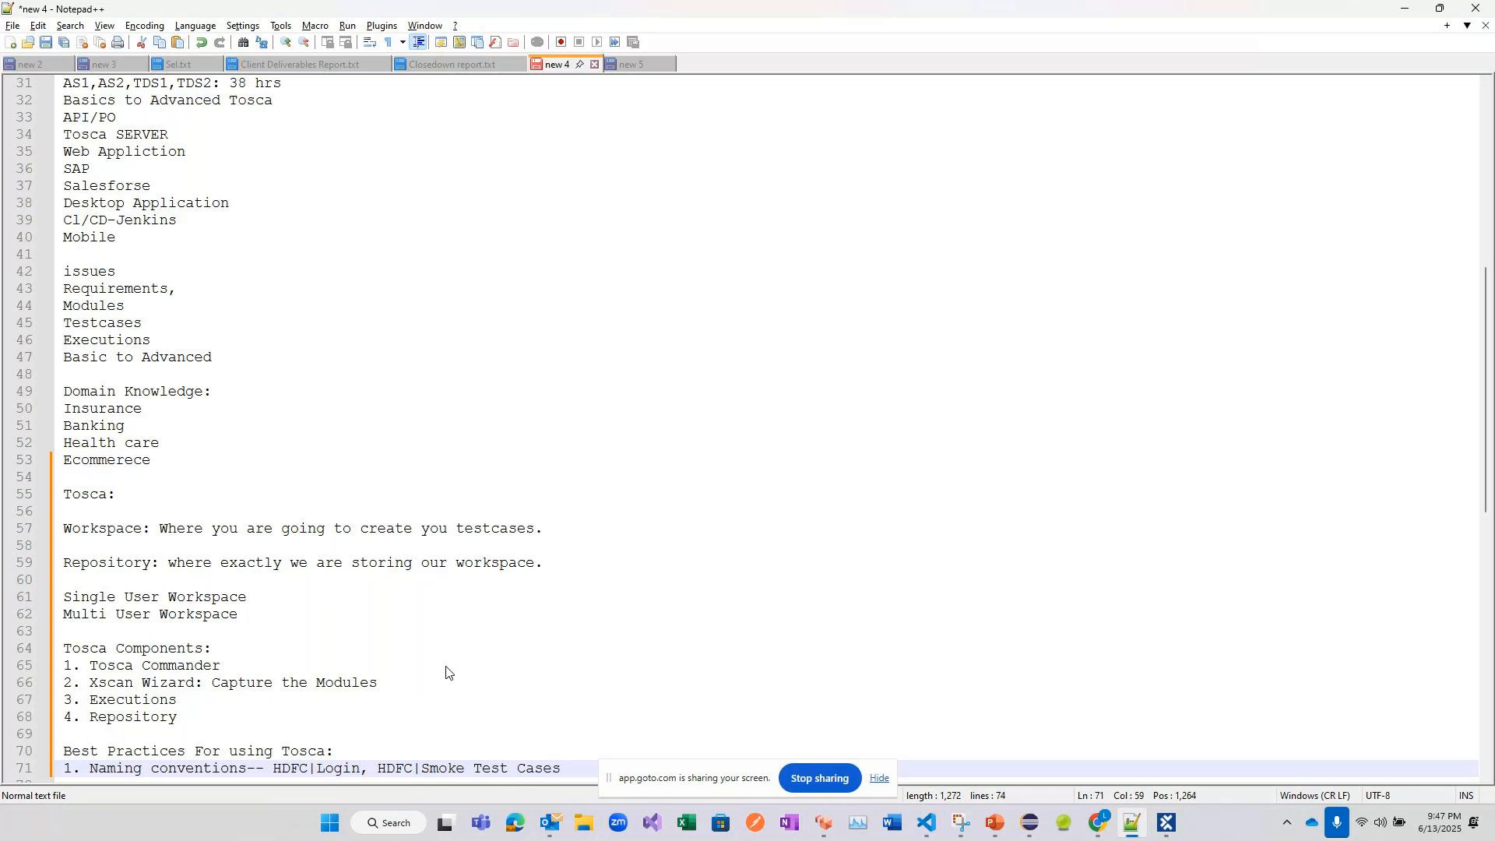
key("Return")
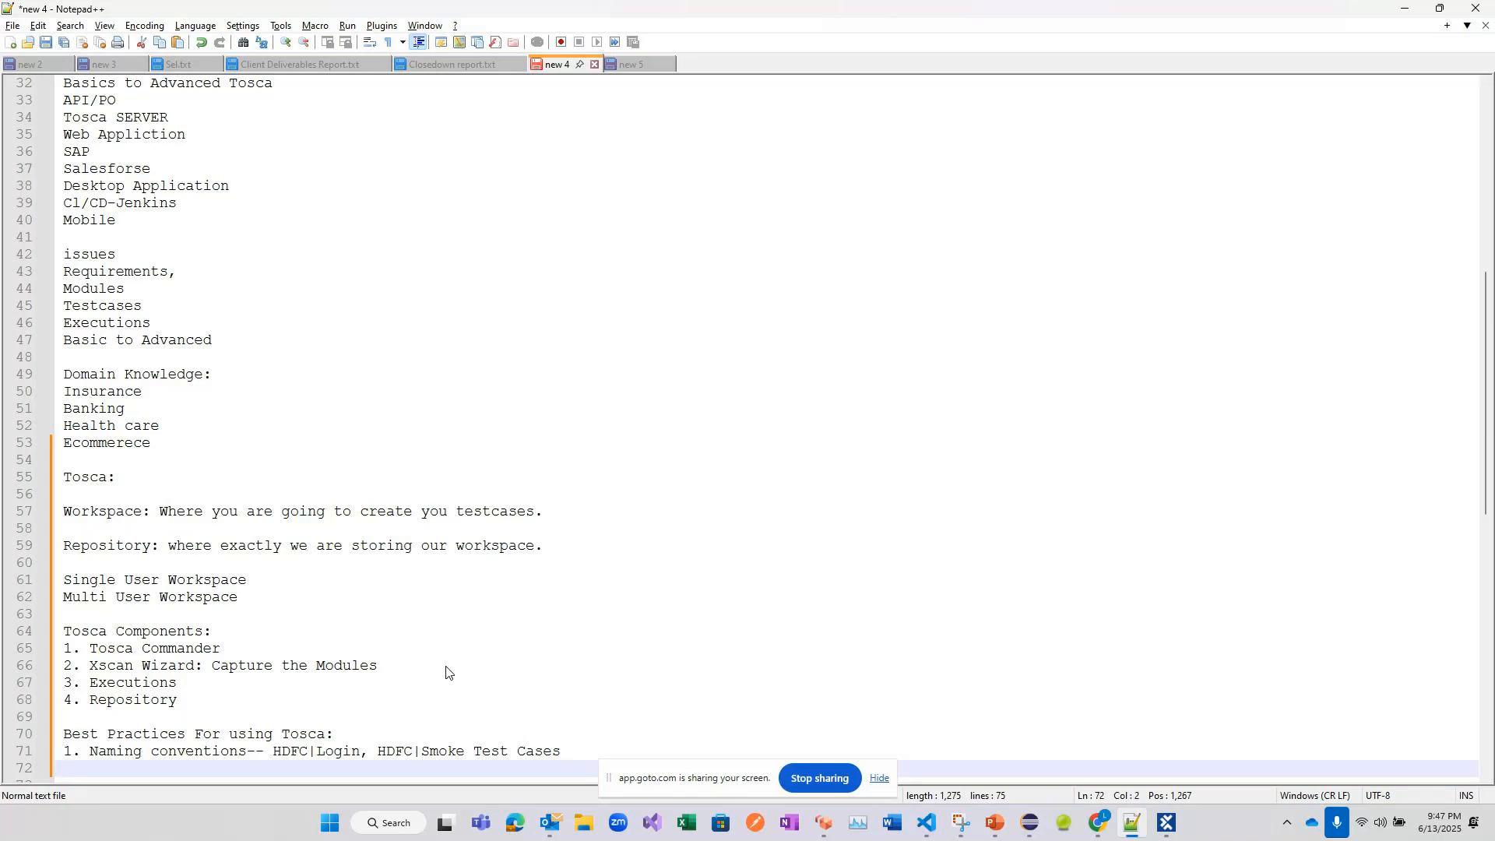
type("2.")
- Replace everything after "Mobile" through the "Testcases" line with "Sy"
left_click(529, 474)
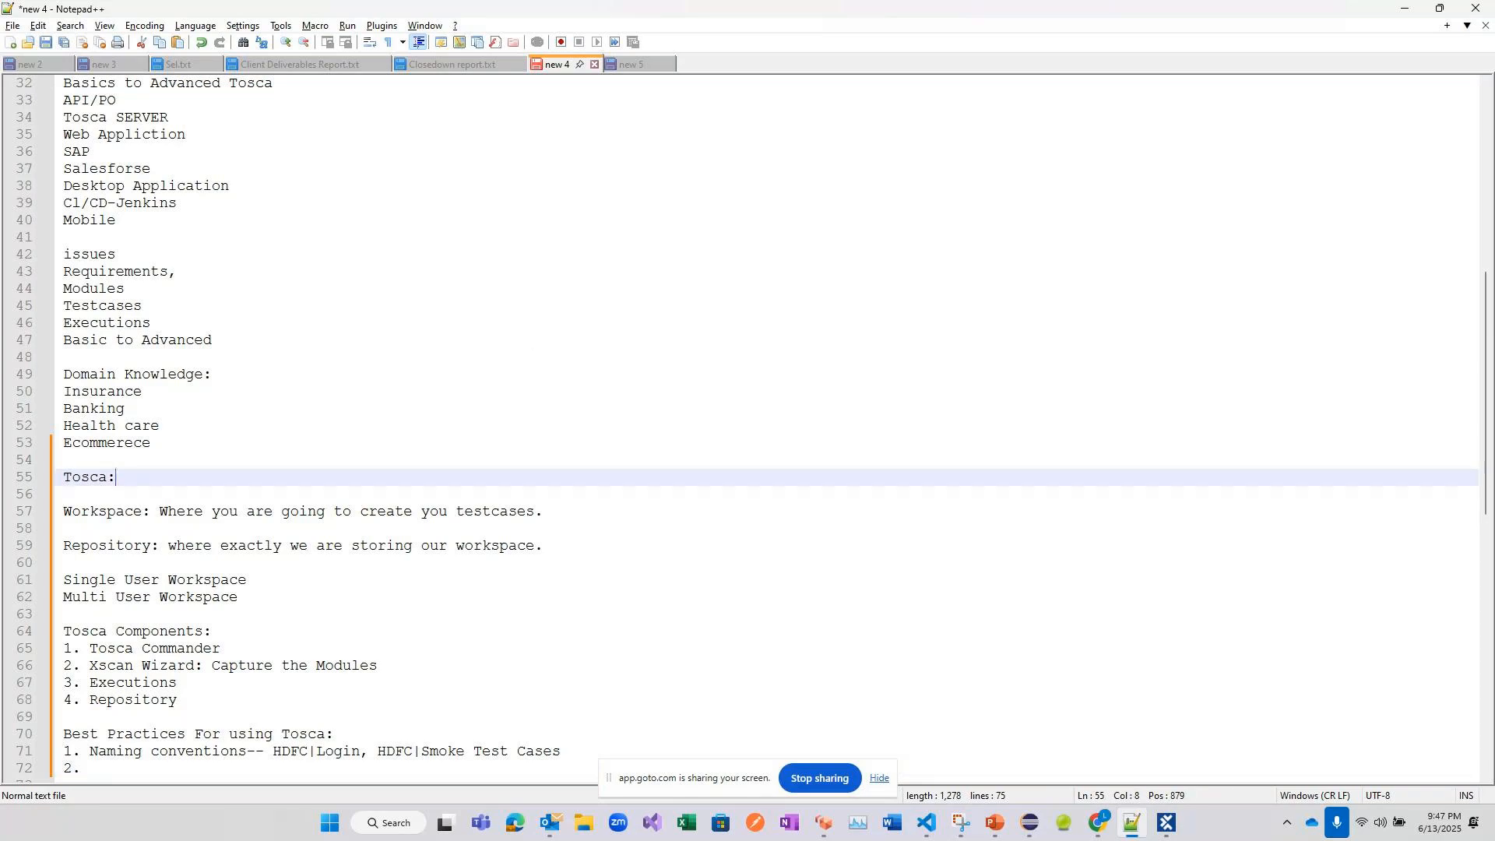
left_click_drag(143, 306, 116, 220)
type("Sy")
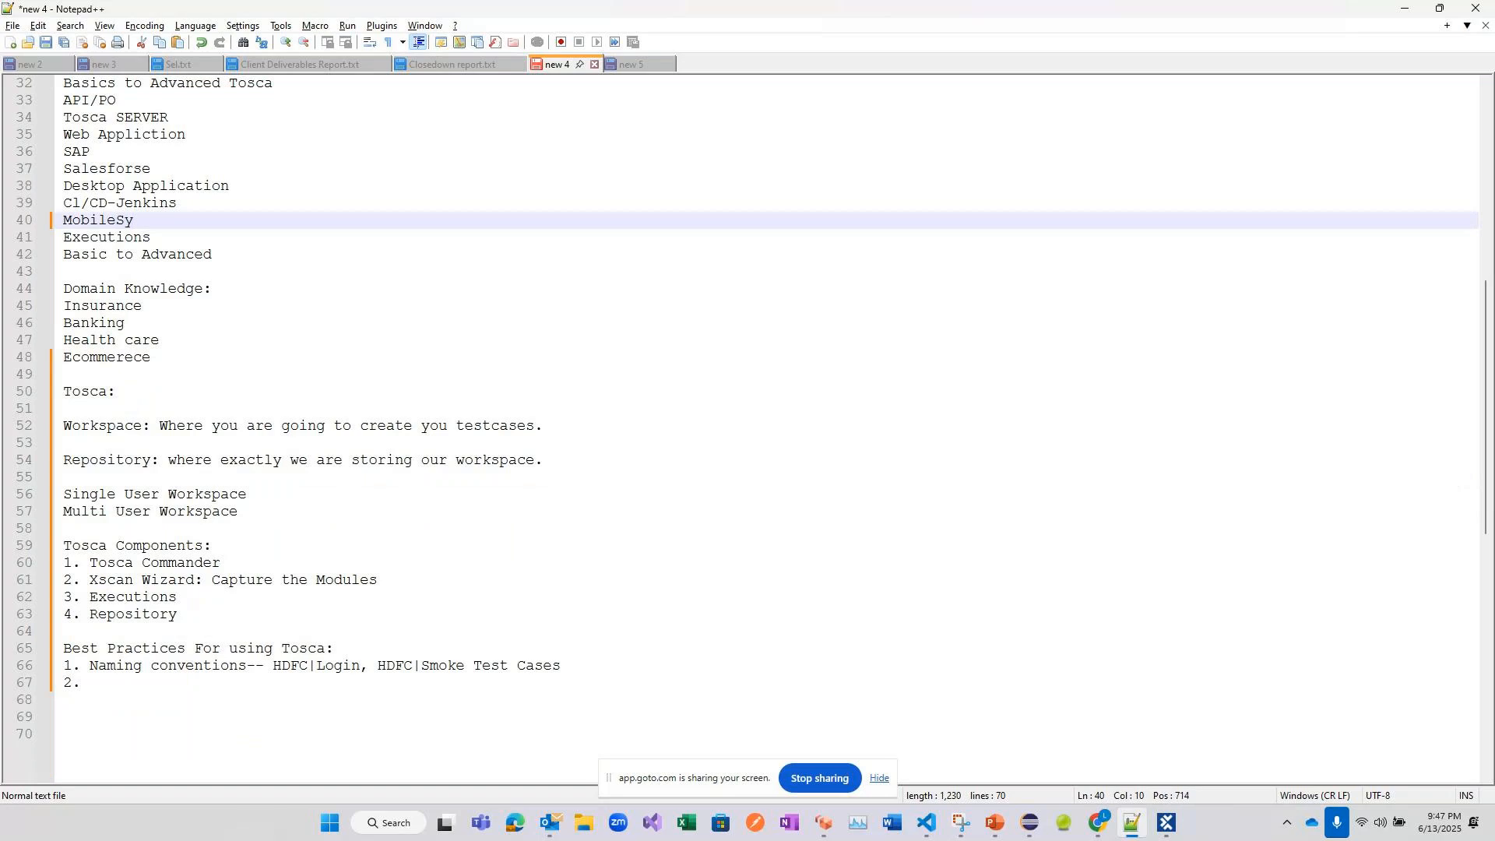
left_click(315, 693)
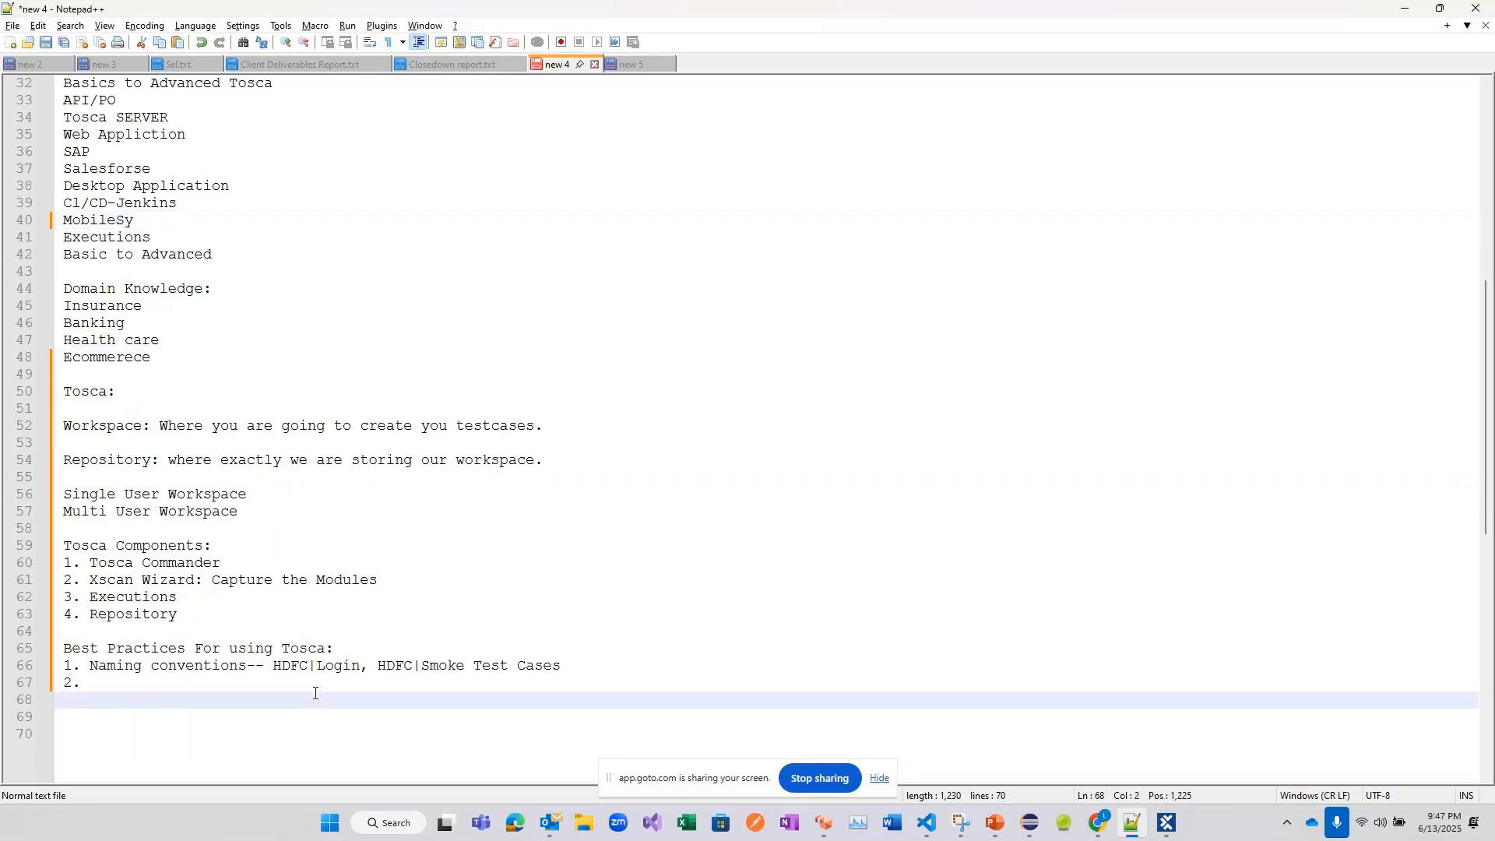
- Begin best-practice item 2 with the text "System Resolution and Browser"
left_click(293, 682)
type("Syt")
key("BackSpace")
type("tem Reso")
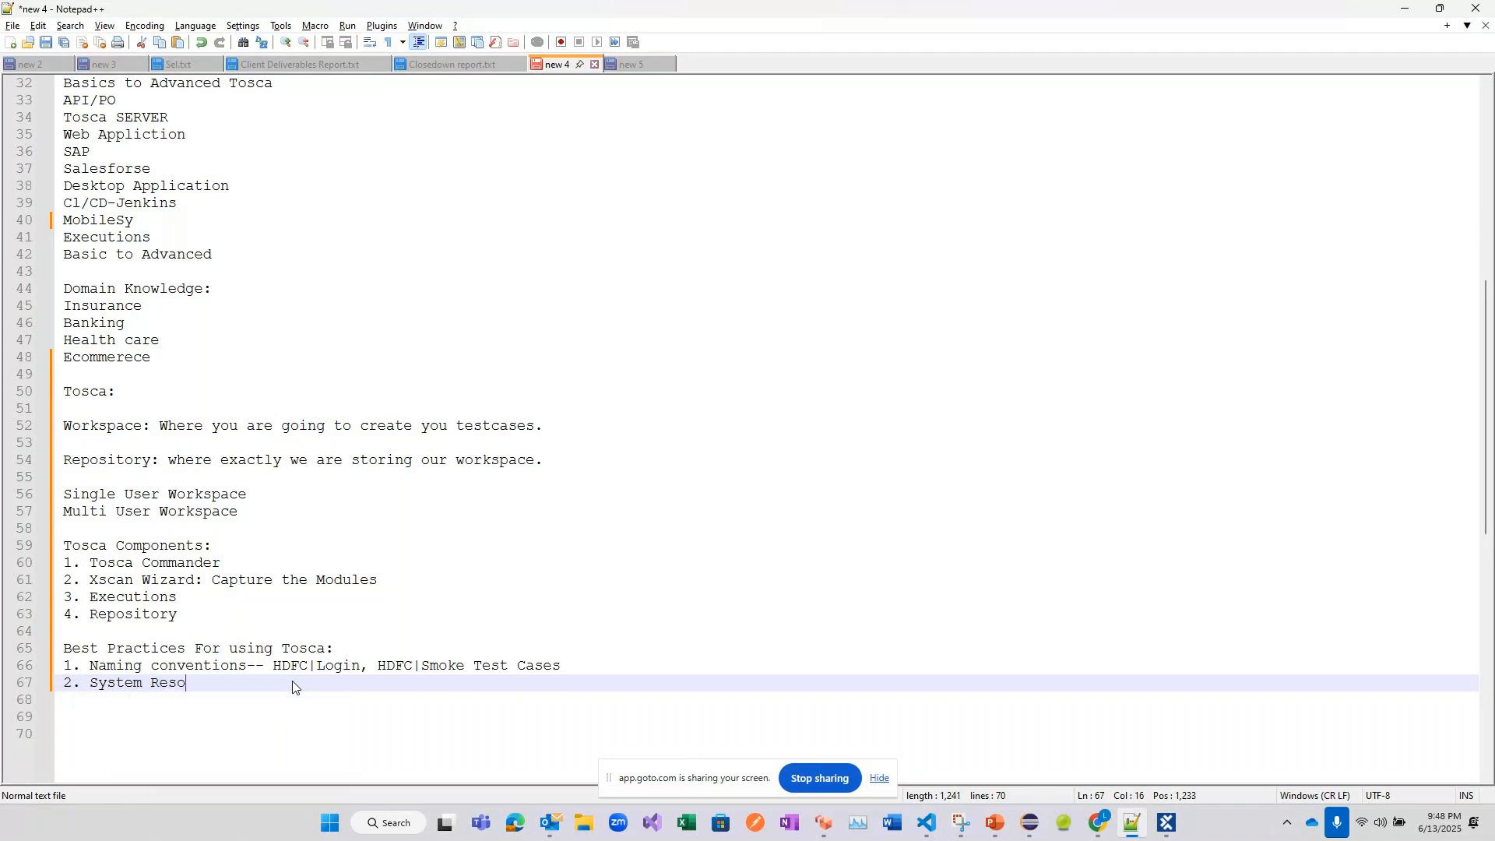
type("lution and D")
key("BackSpace")
type("App")
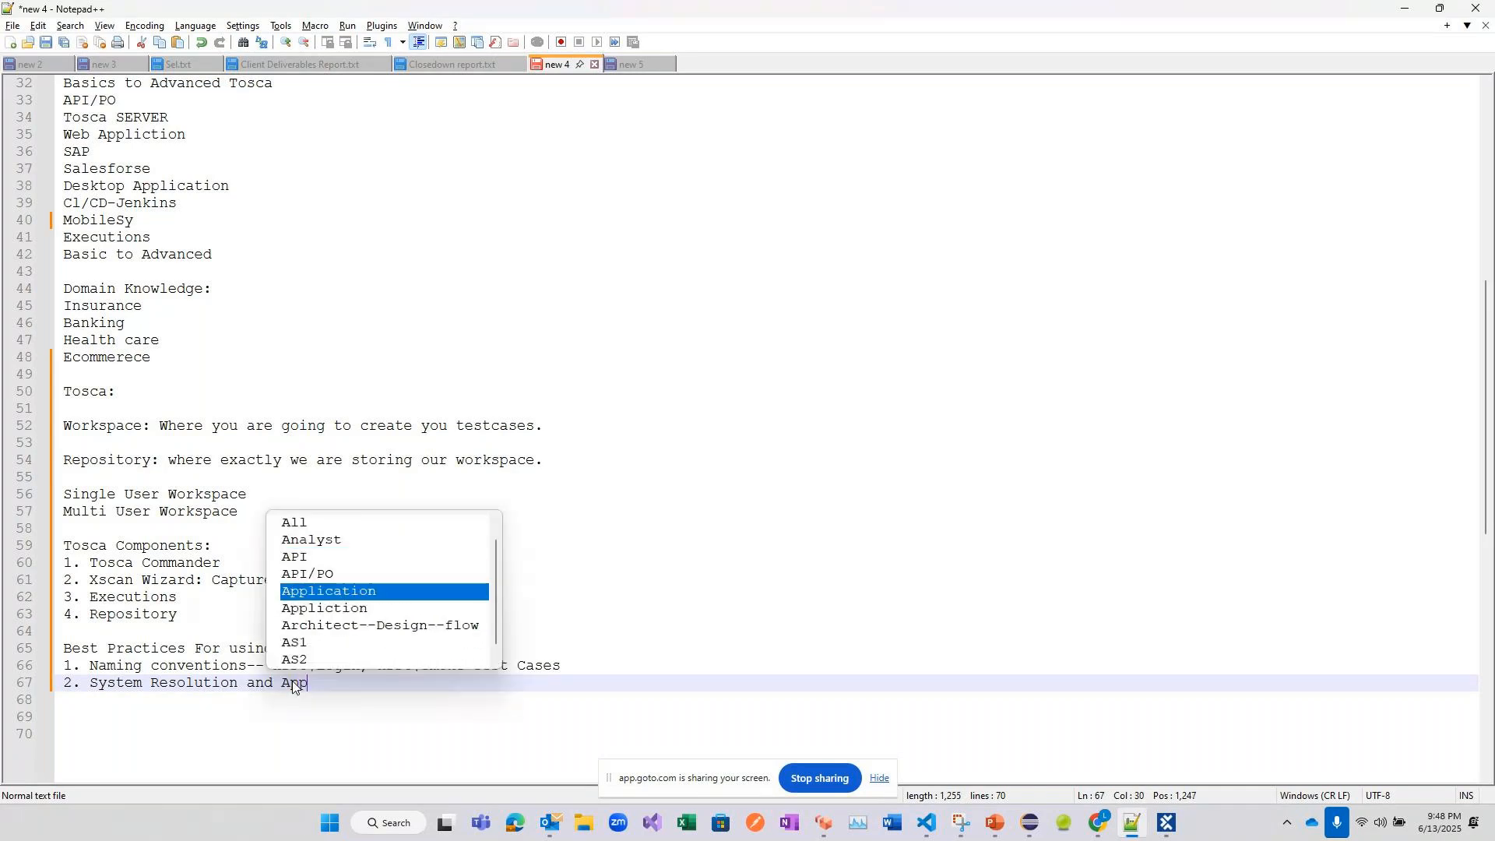
key("BackSpace")
key("BackSpace")
key("BackSpace")
type("Browse")
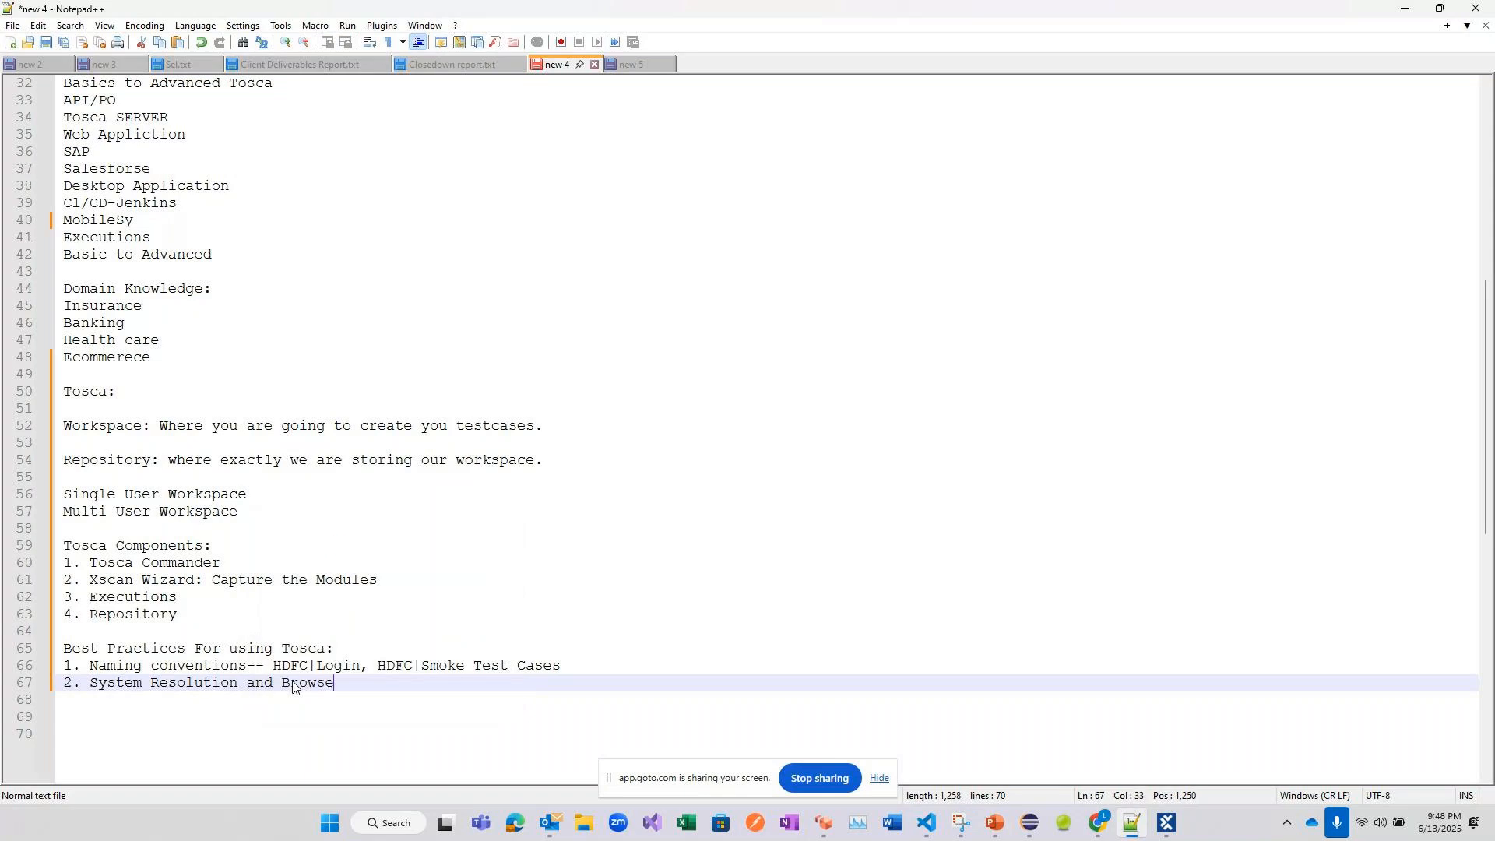
- Complete best-practice item 2 with "Resolution should be" followed by the value 100
type("r REs")
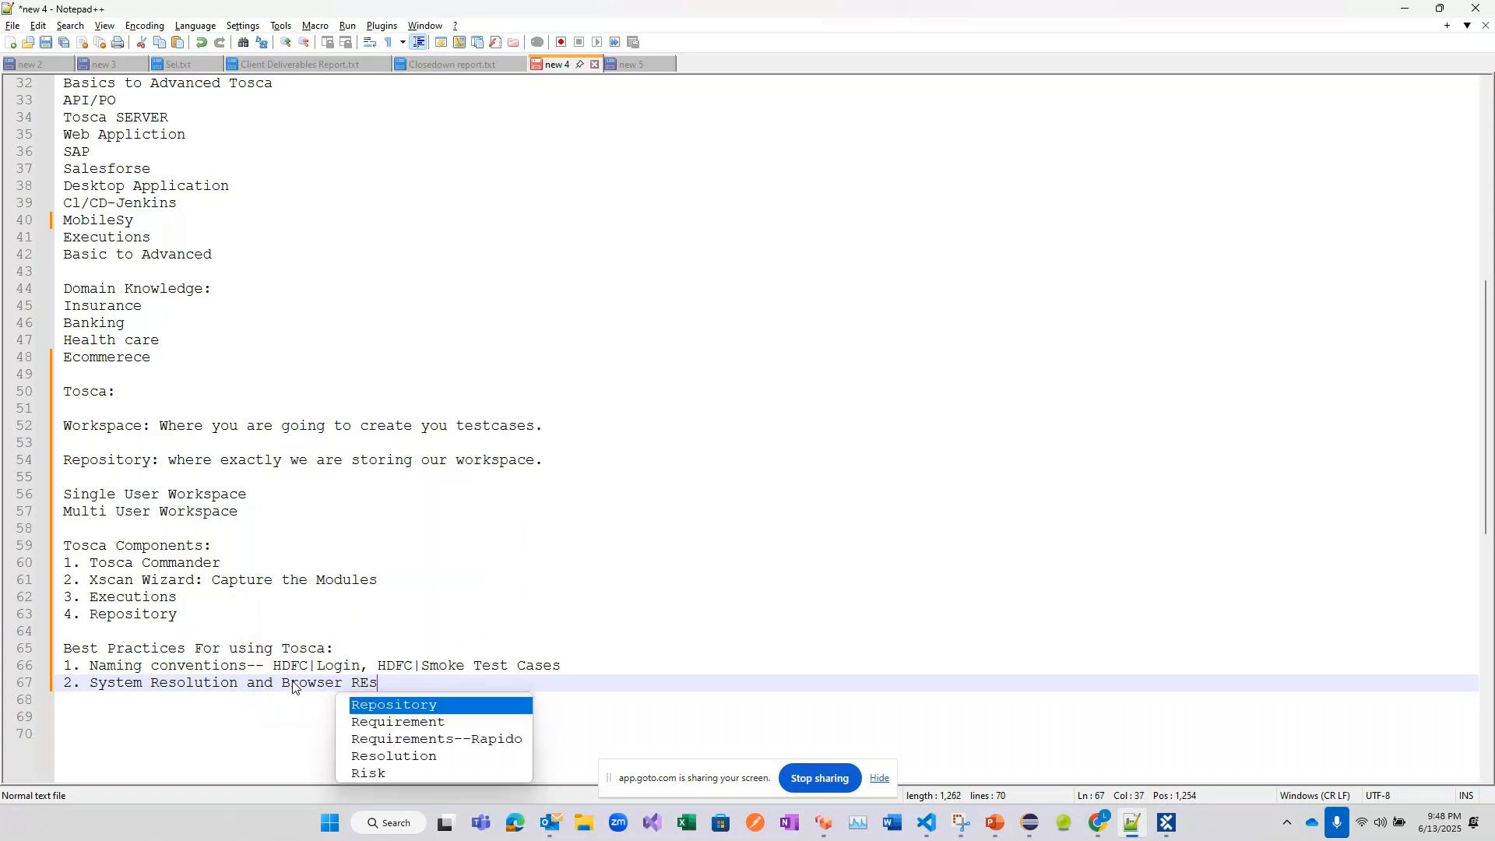
type("o")
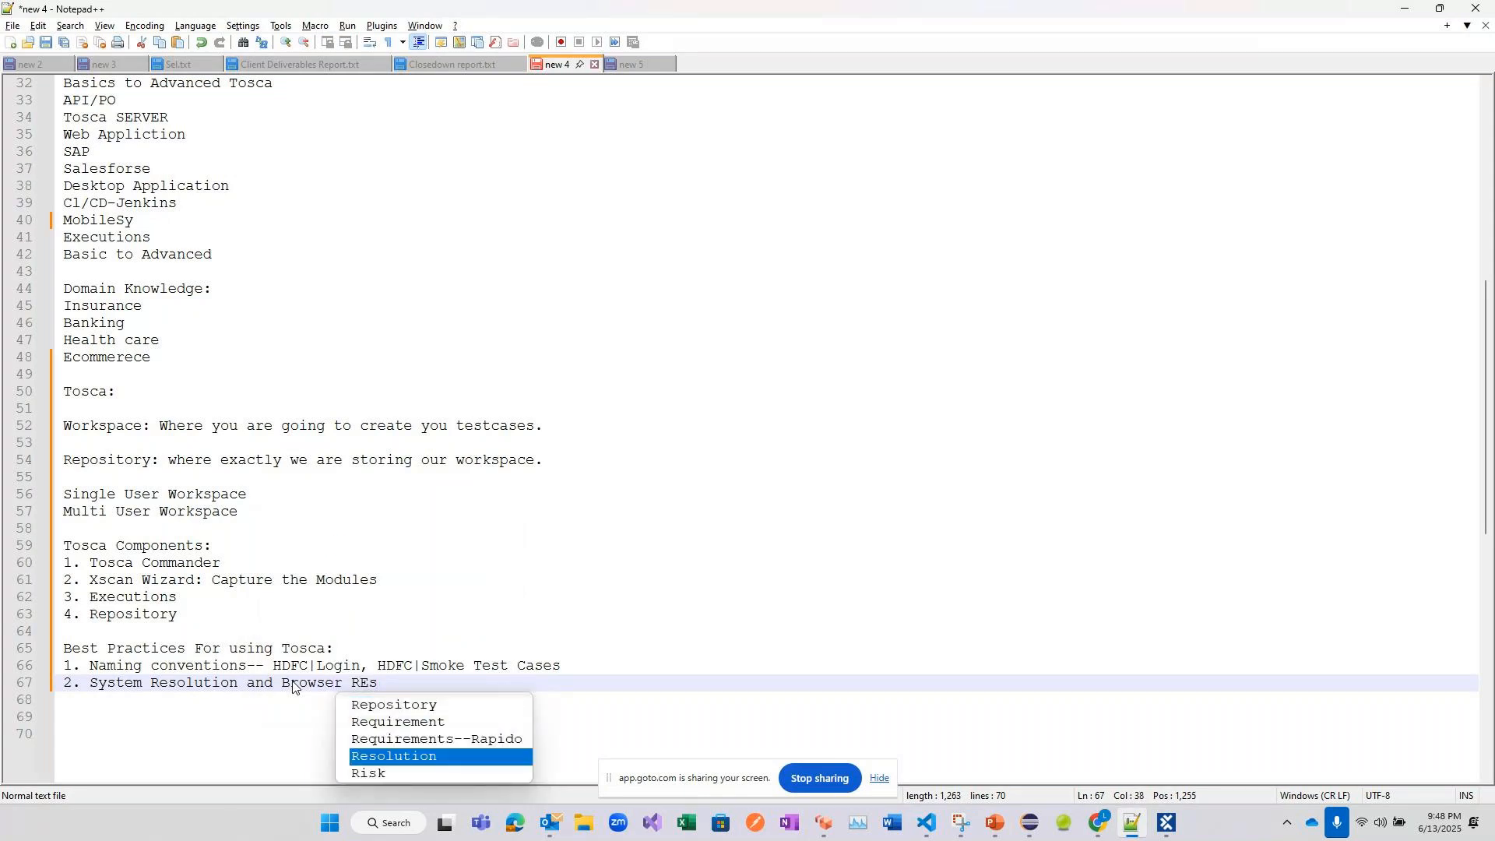
key("BackSpace")
key("BackSpace")
type("esol")
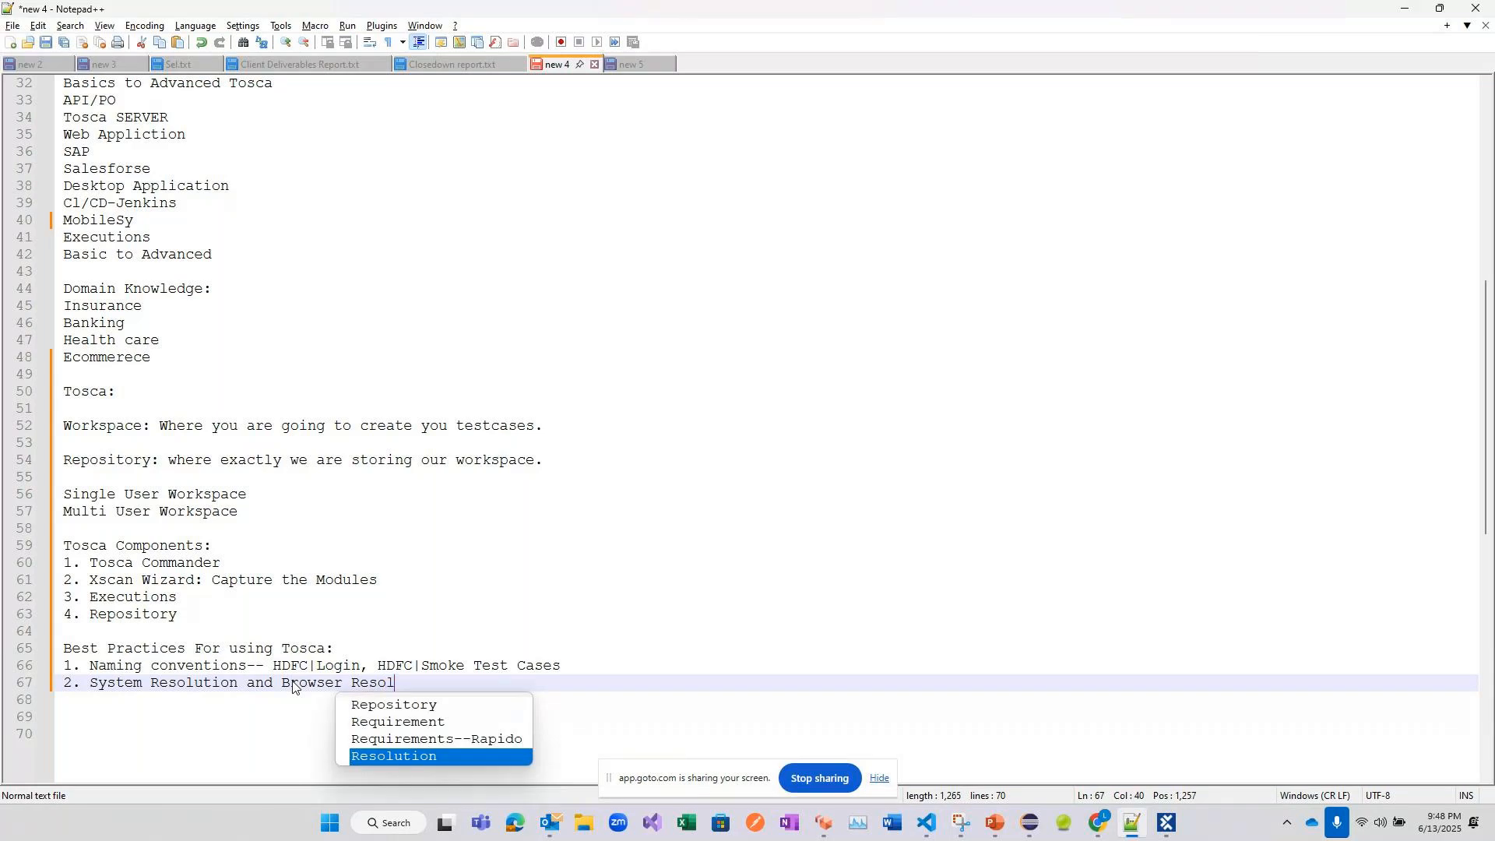
key("Return")
type("should b")
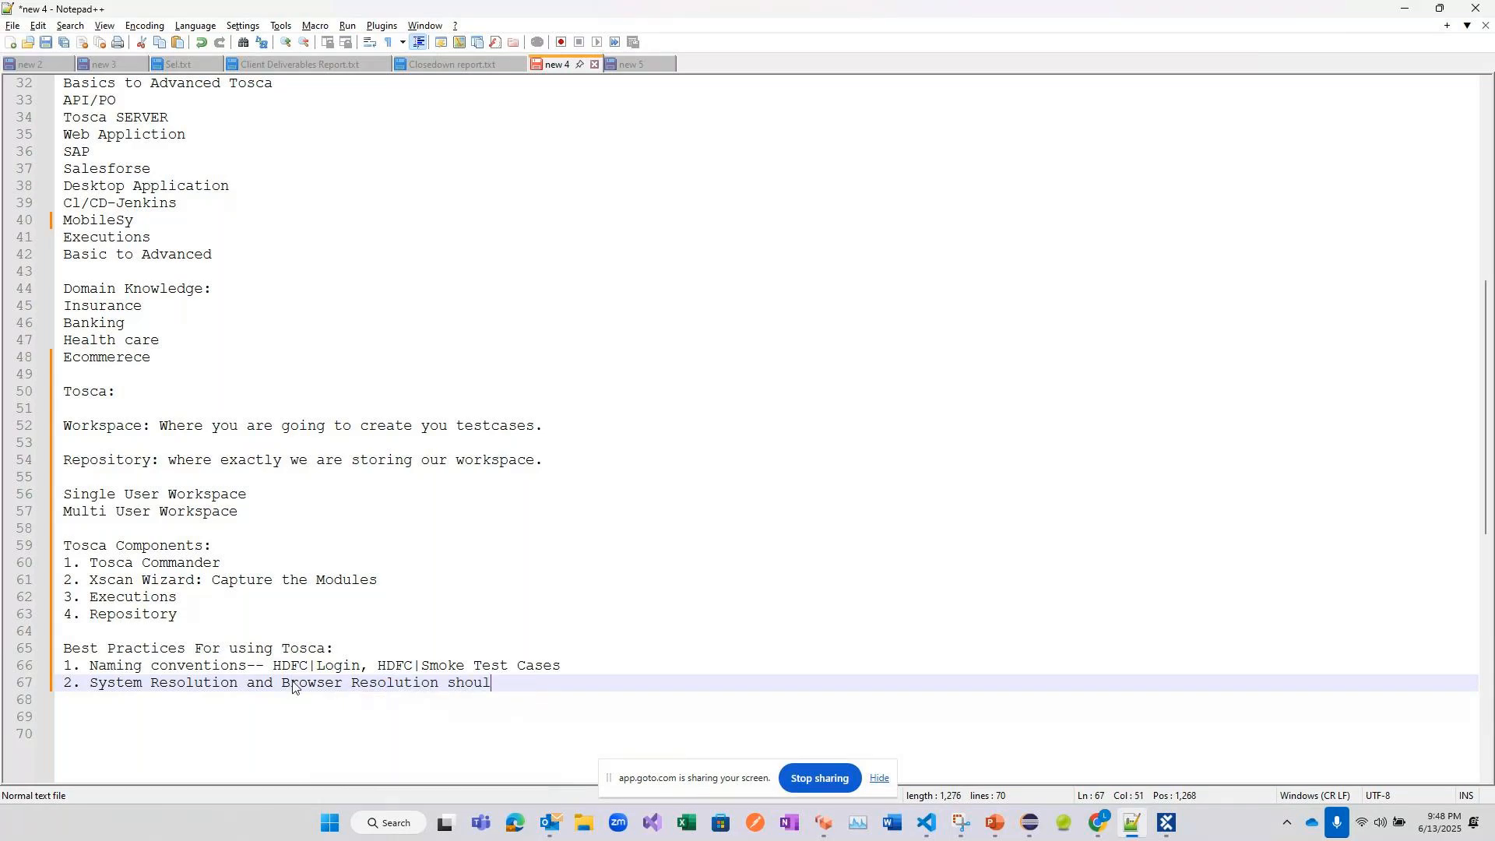
type("100^")
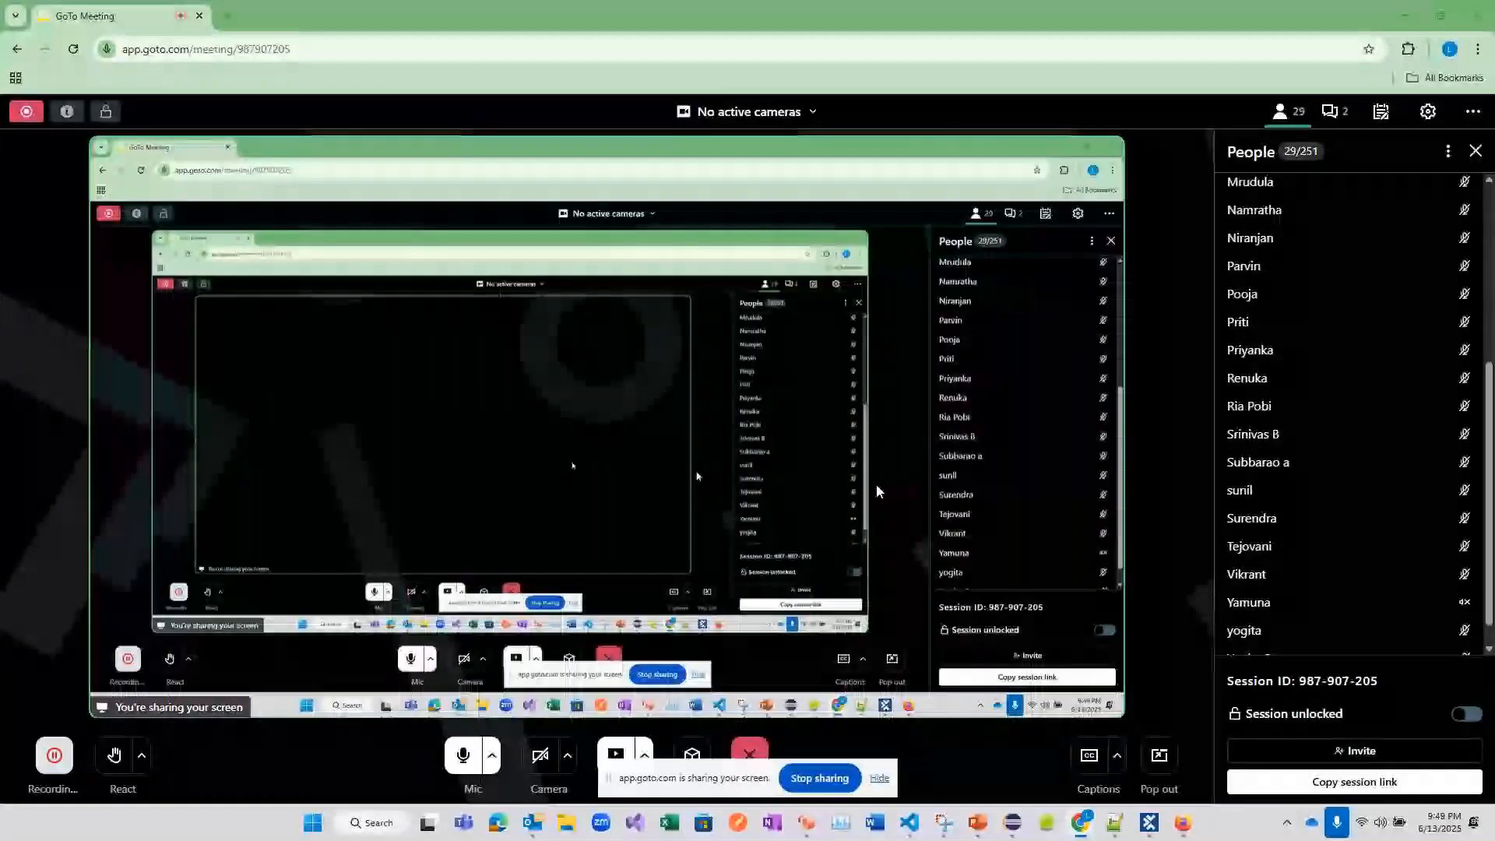
- Switch to Firefox, return to the Google results for the demo QA search and open the DEMOQA site
key("alt+Tab")
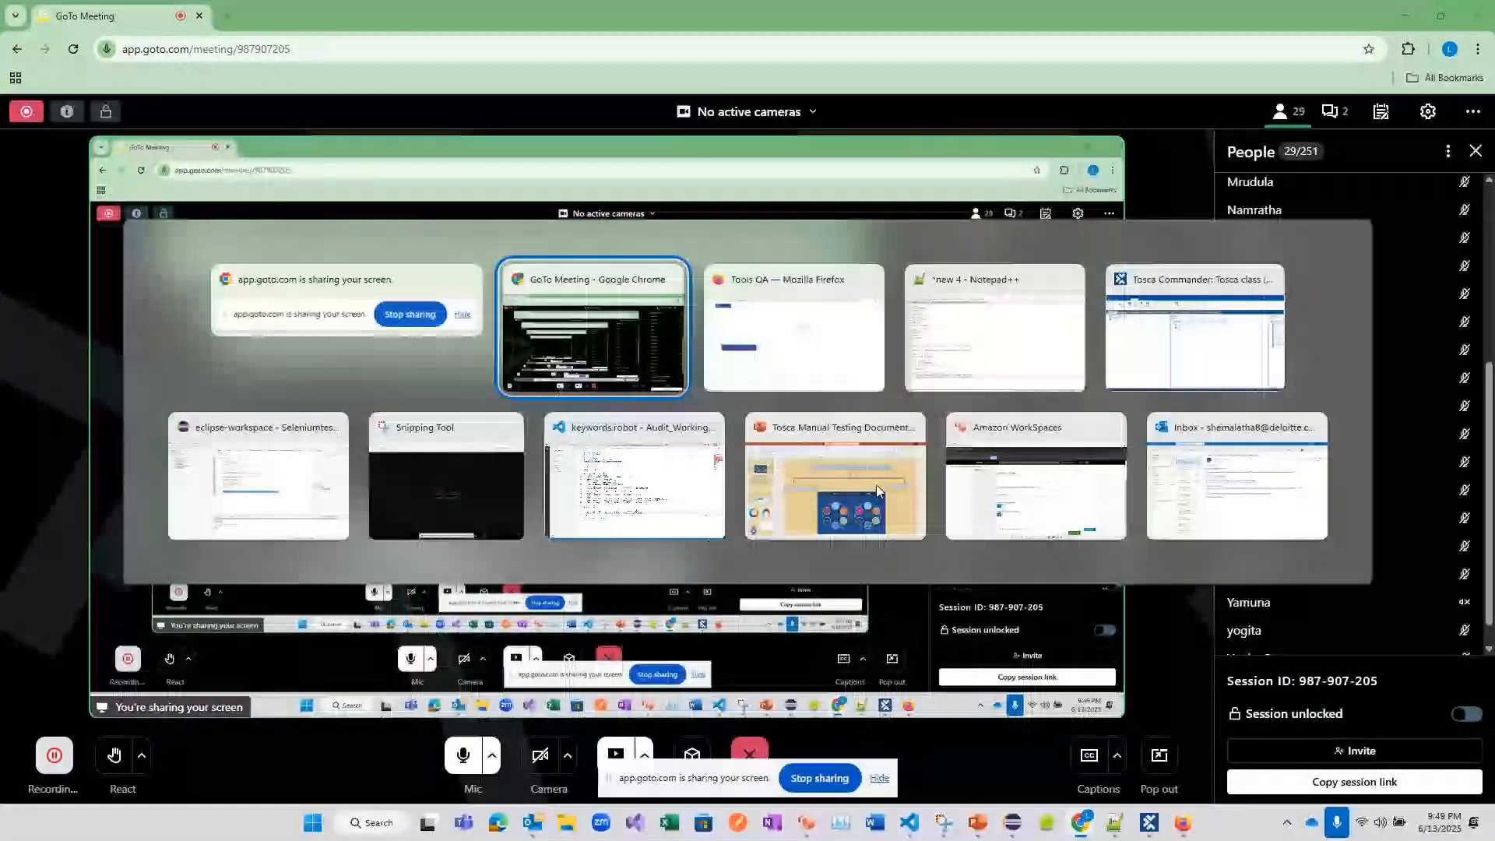
key("alt+Tab")
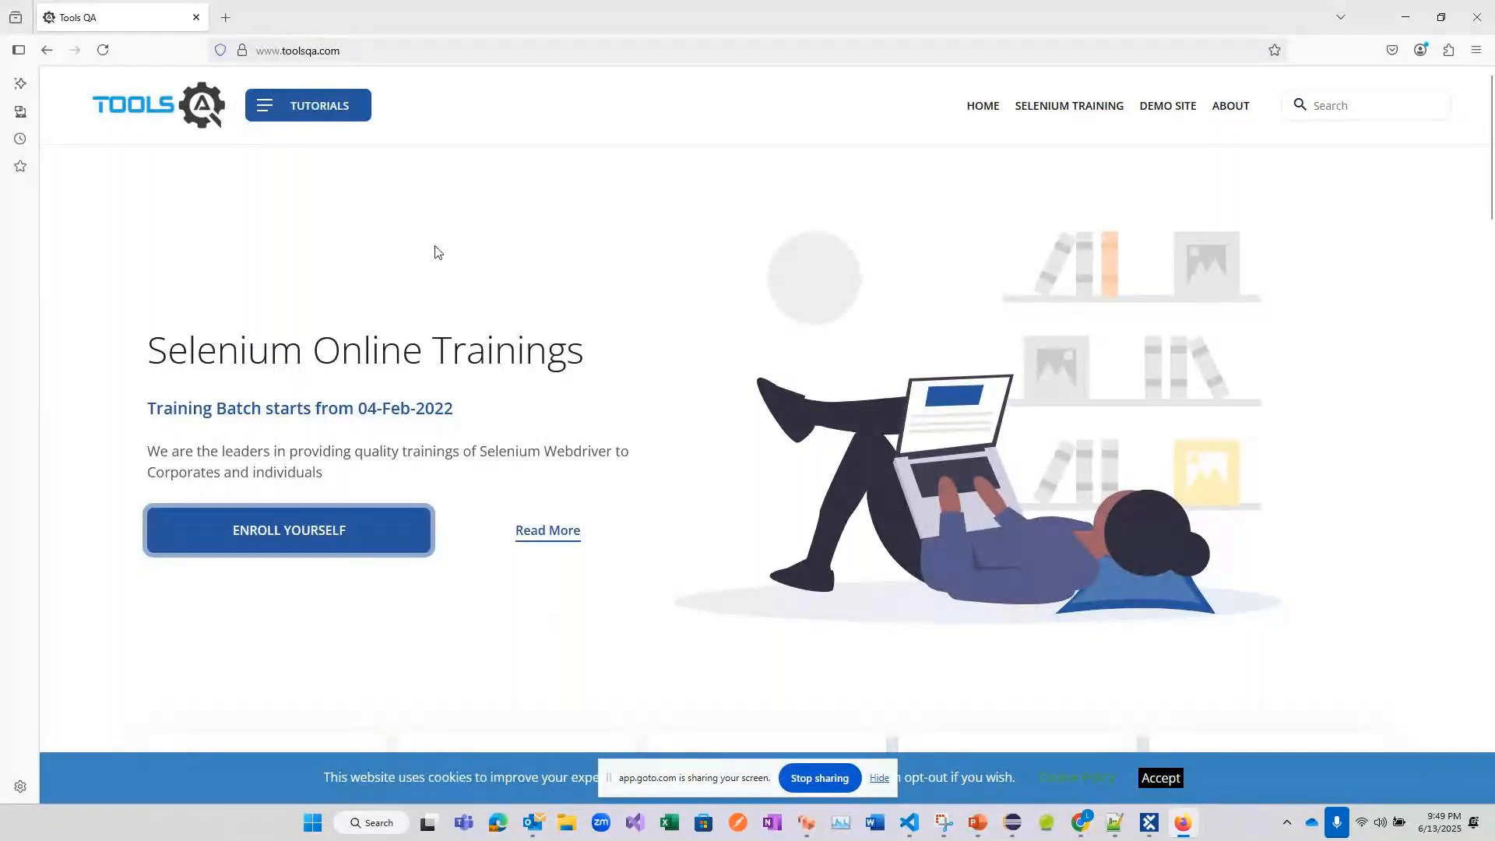
left_click(47, 50)
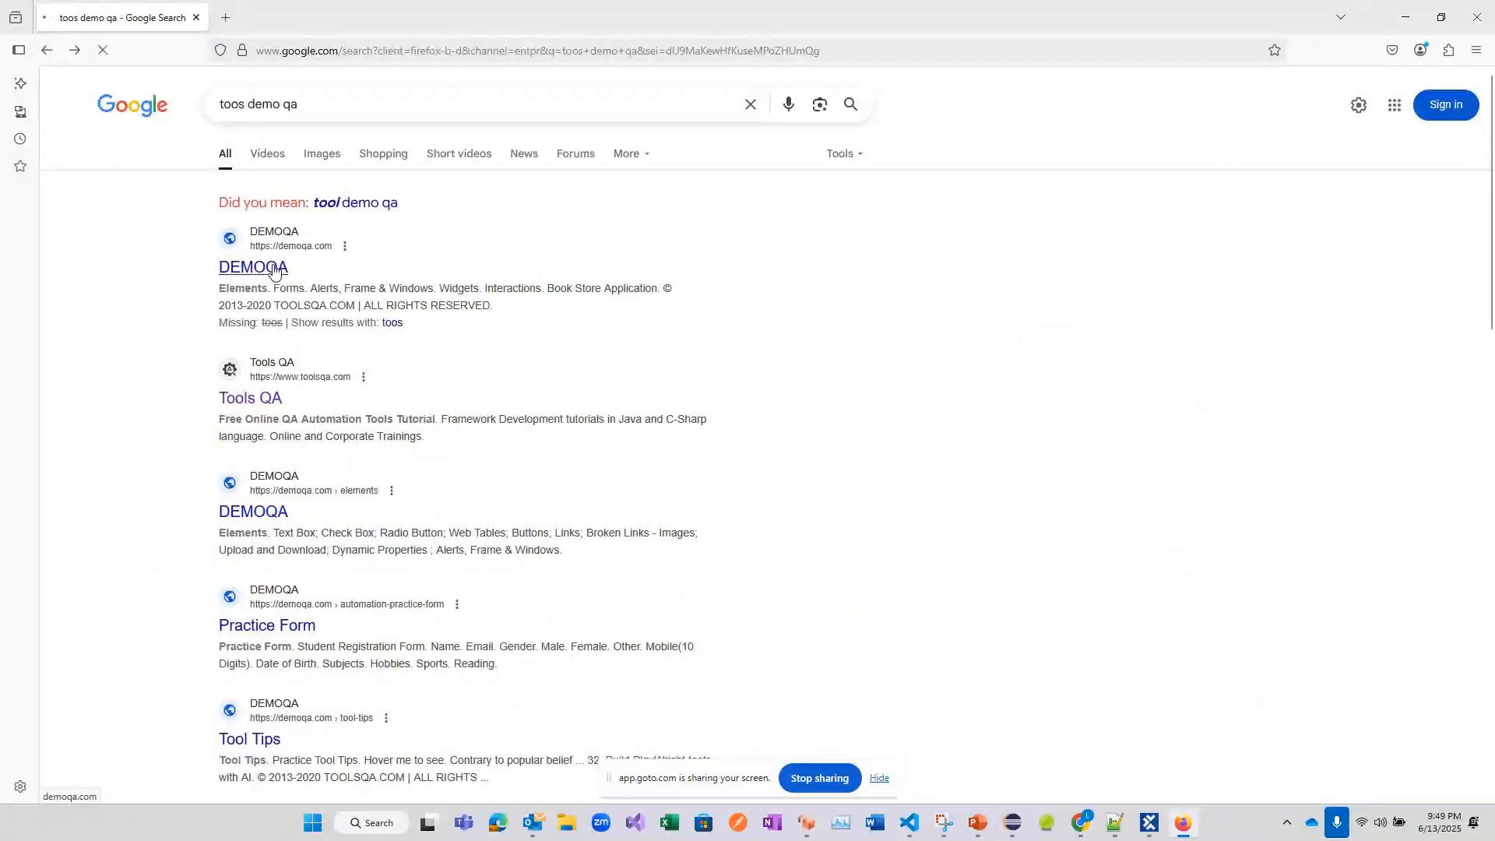
left_click(273, 269)
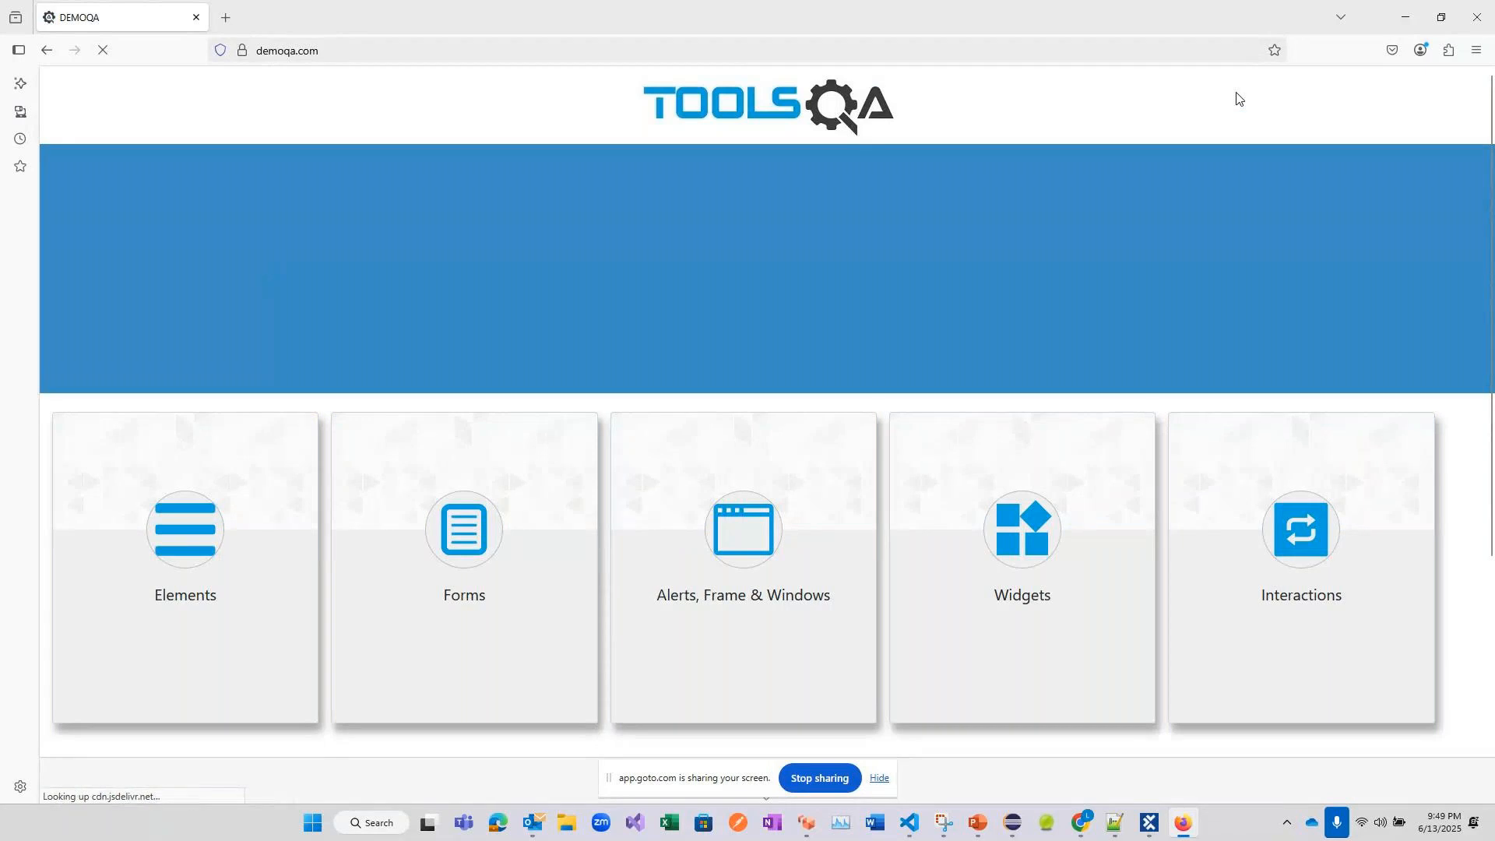
- Set the browser zoom to 80% and open the Elements section of DEMOQA
left_click(1479, 52)
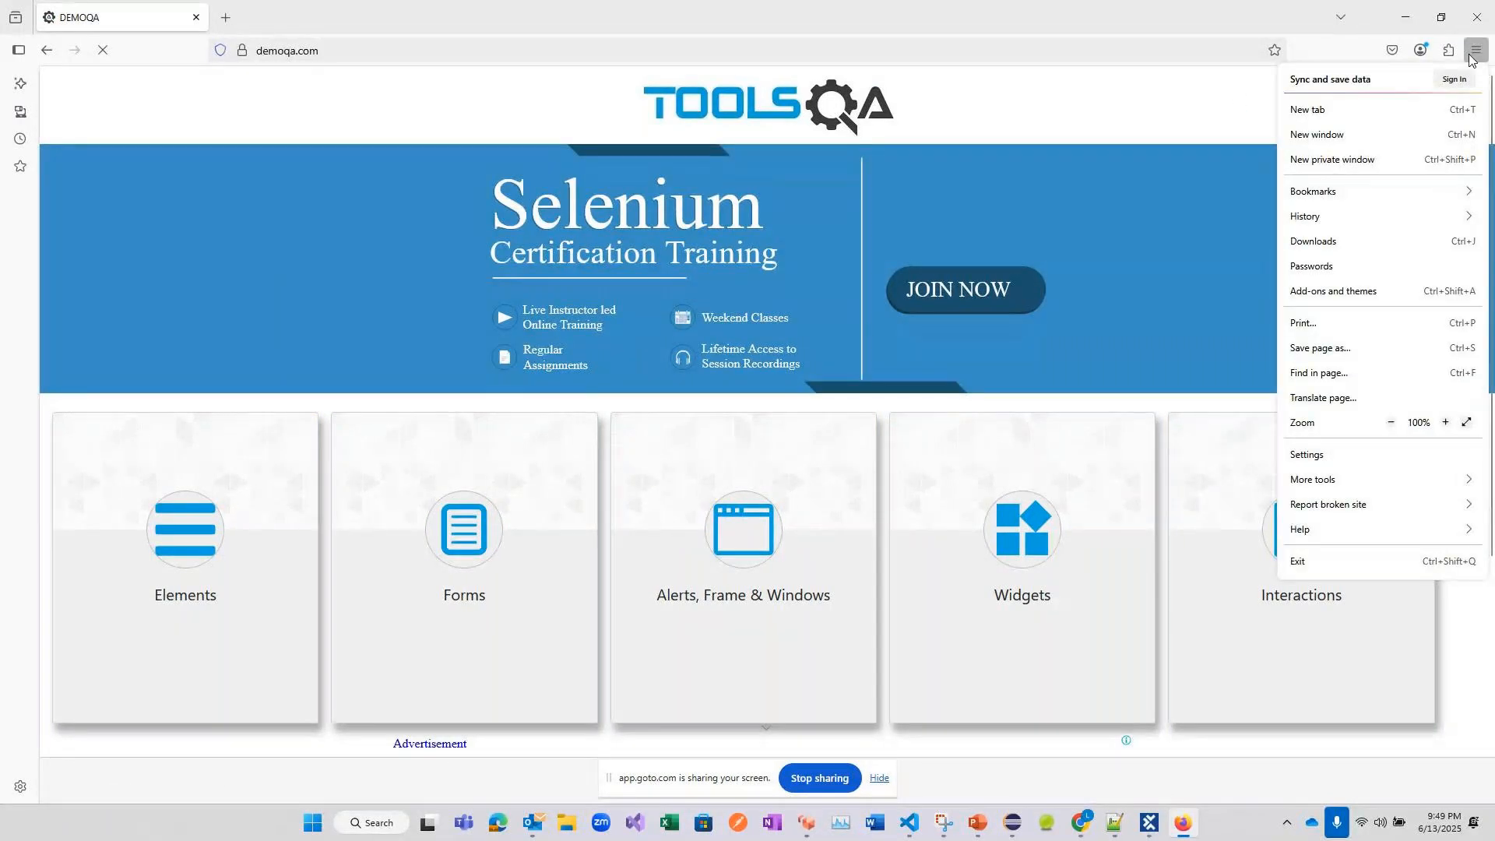
left_click(1393, 424)
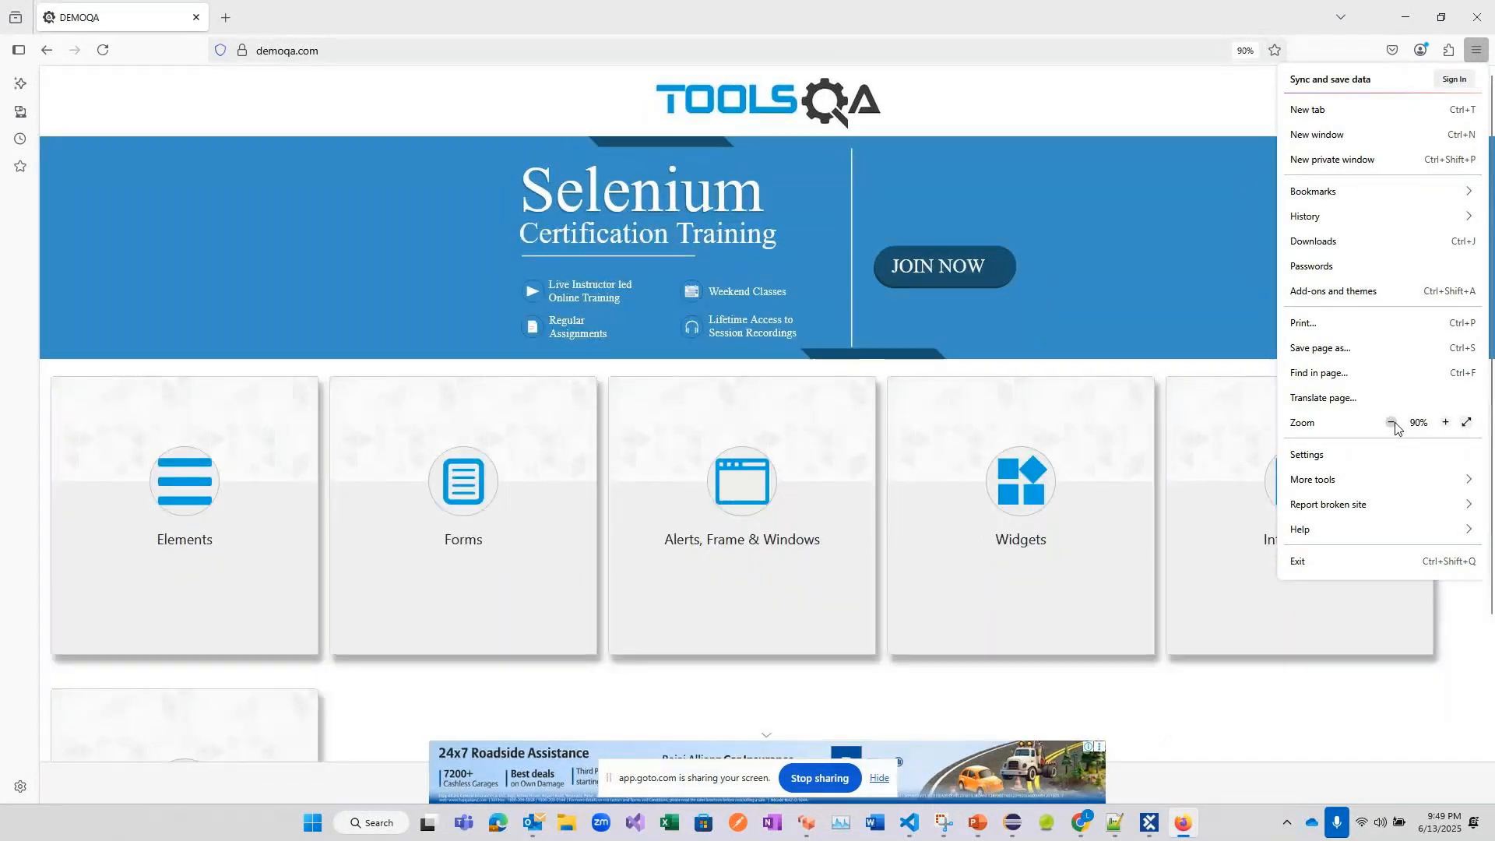
left_click(1392, 424)
left_click(234, 450)
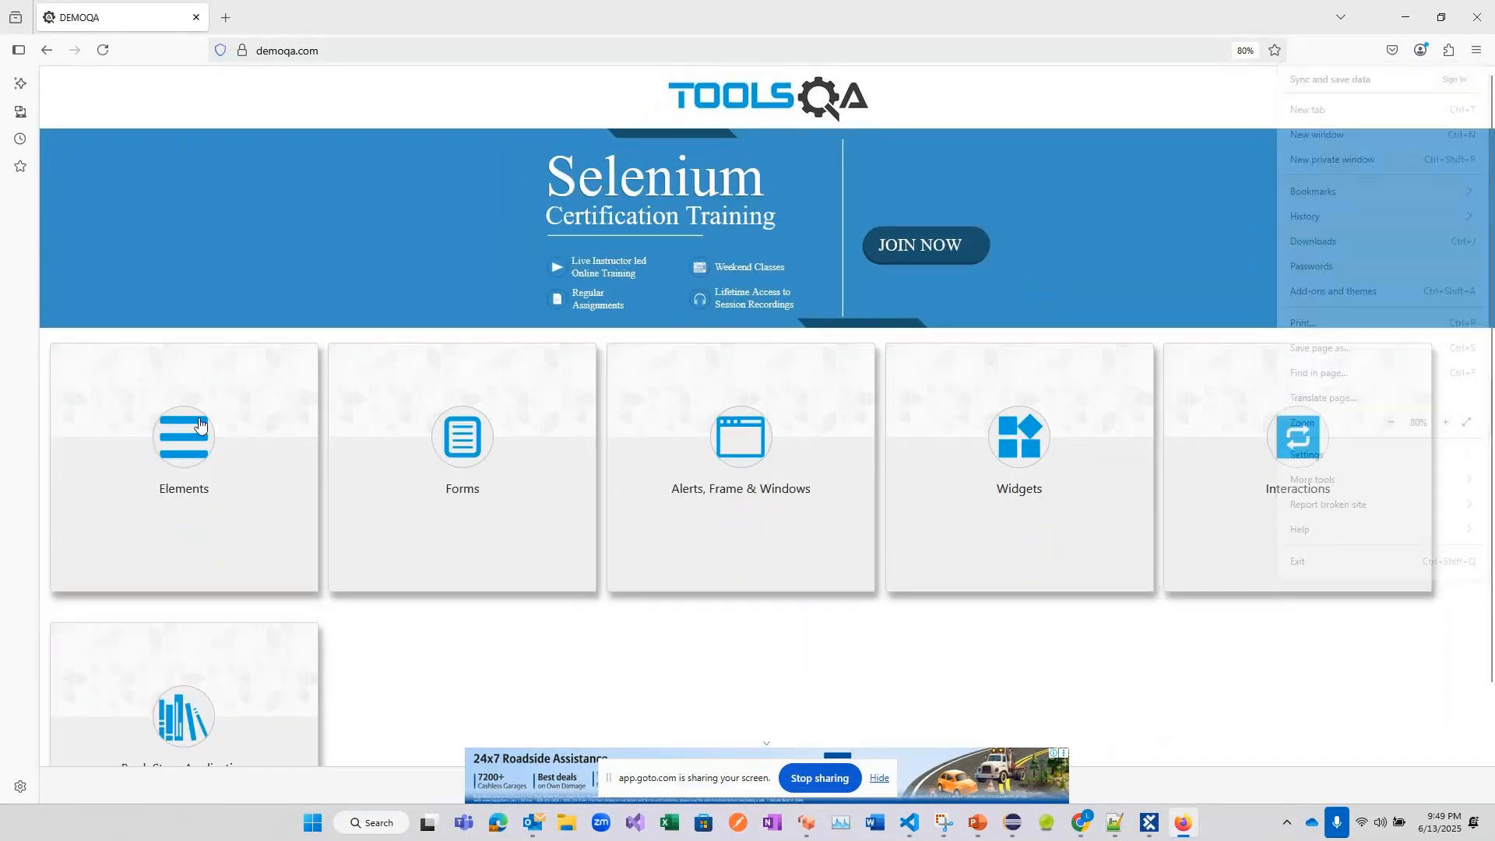
left_click(214, 436)
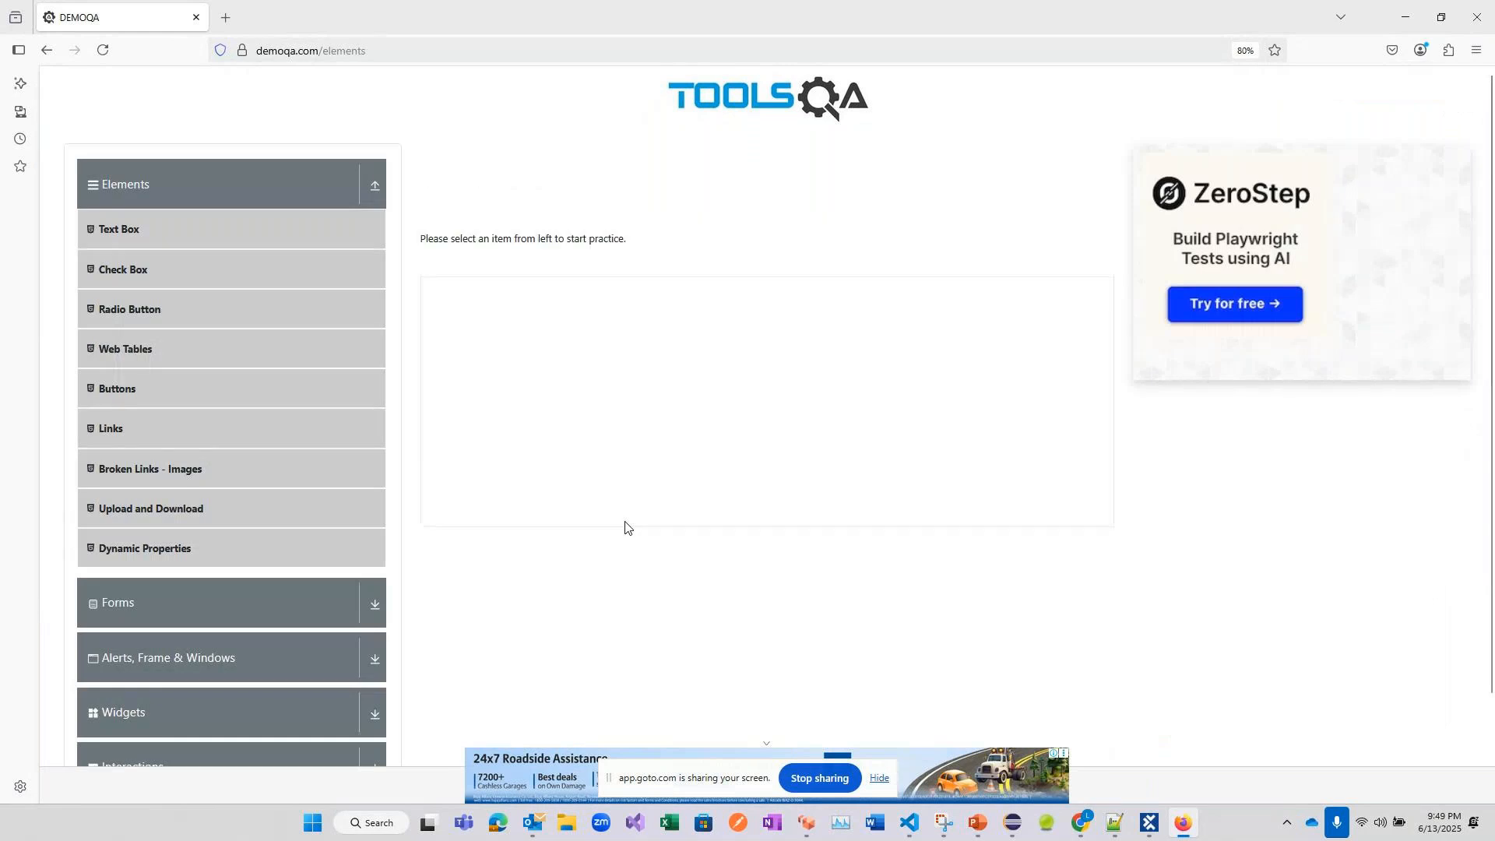
- Switch to Tosca Commander and display the Modules section of the workspace
key("alt+Tab")
key("alt+Tab")
key("alt+Tab")
key("alt+Tab")
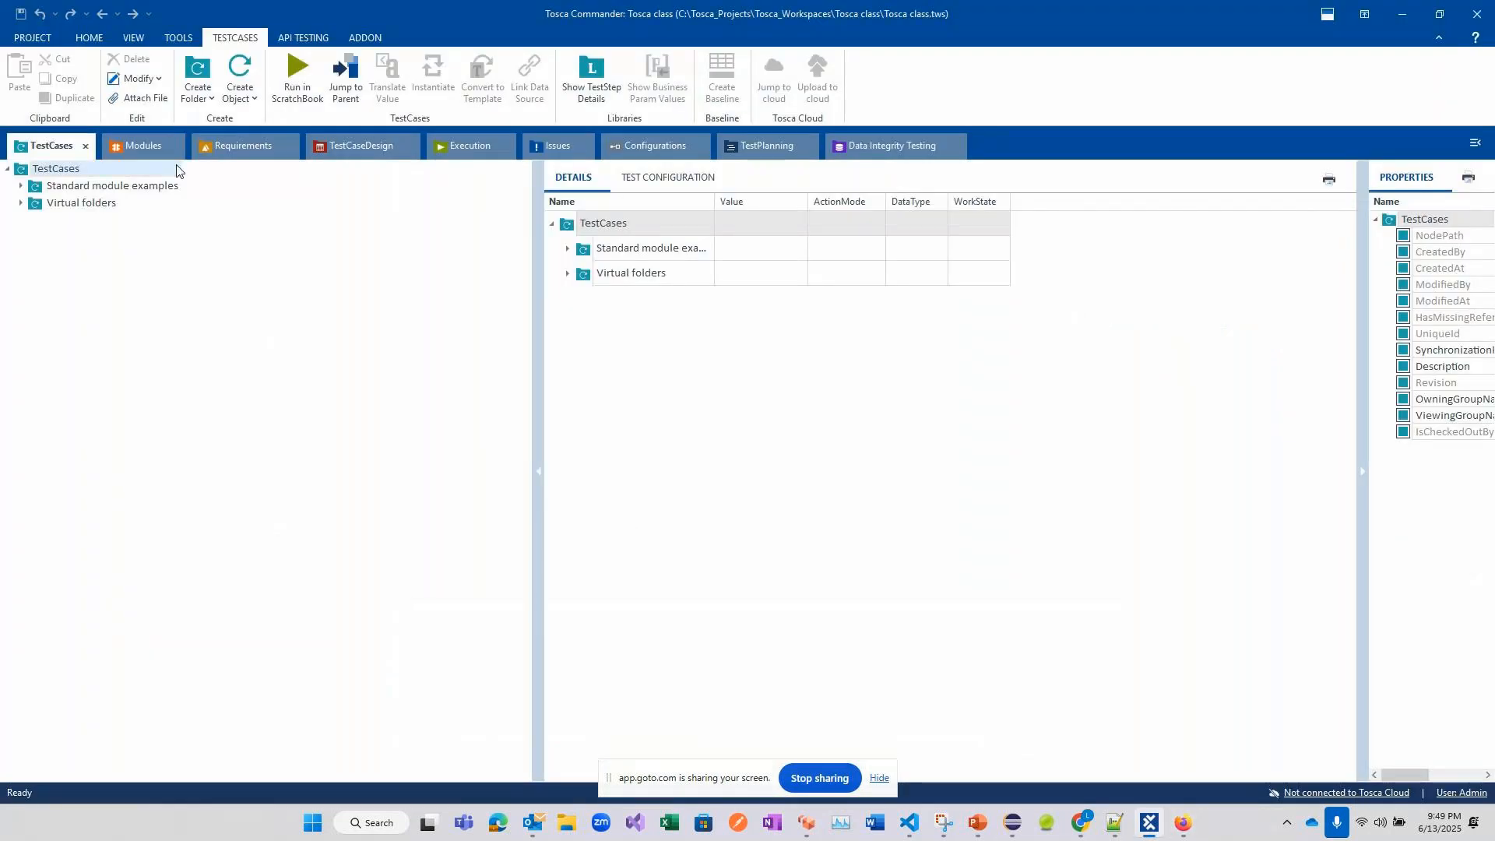
left_click(144, 146)
- Return to Firefox and open the Text Box practice form in DEMOQA's Elements group
key("alt+Tab")
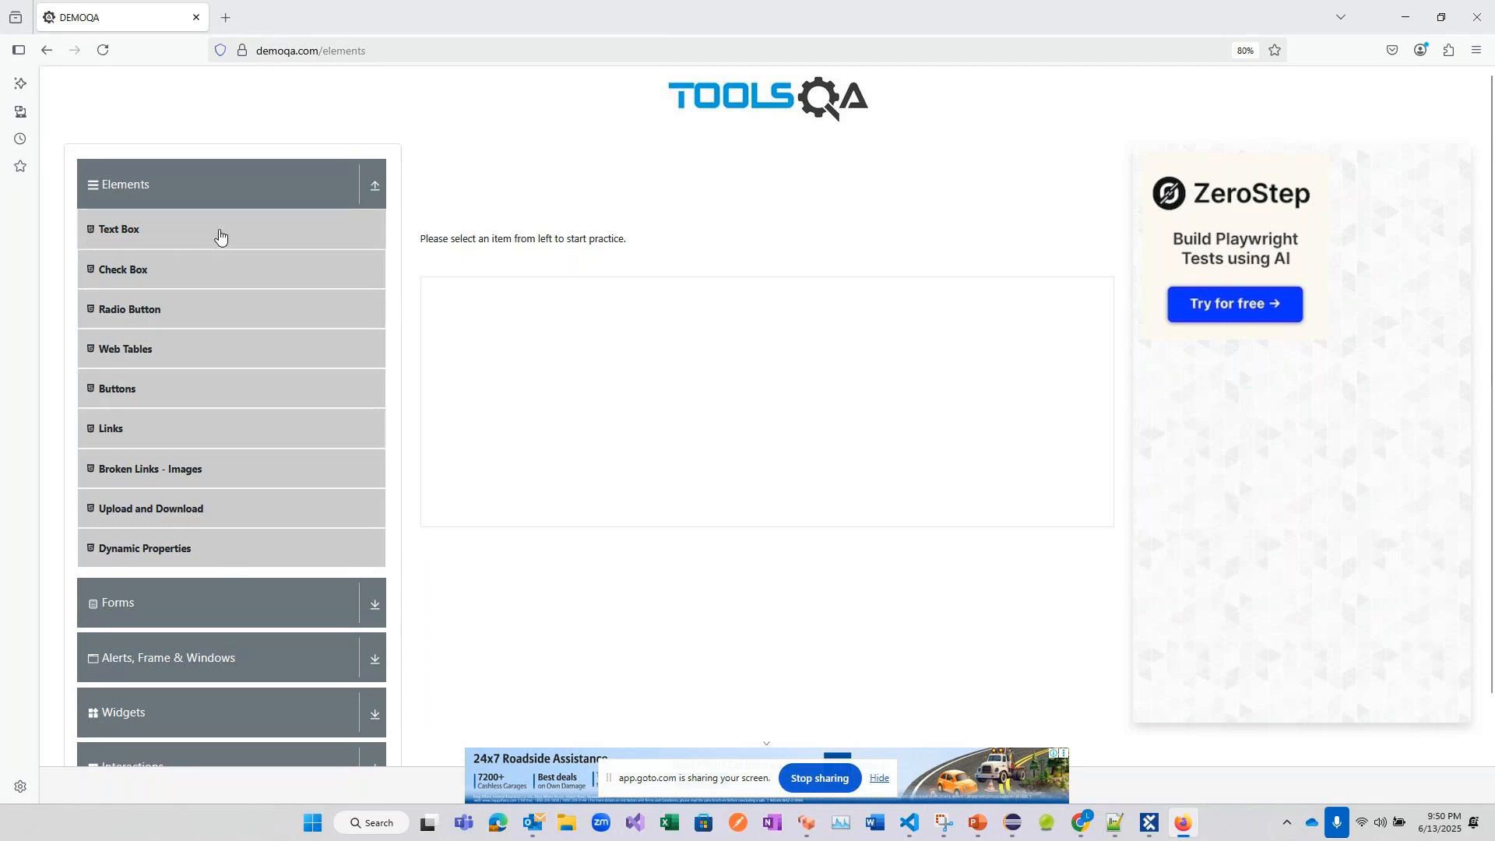
left_click(220, 237)
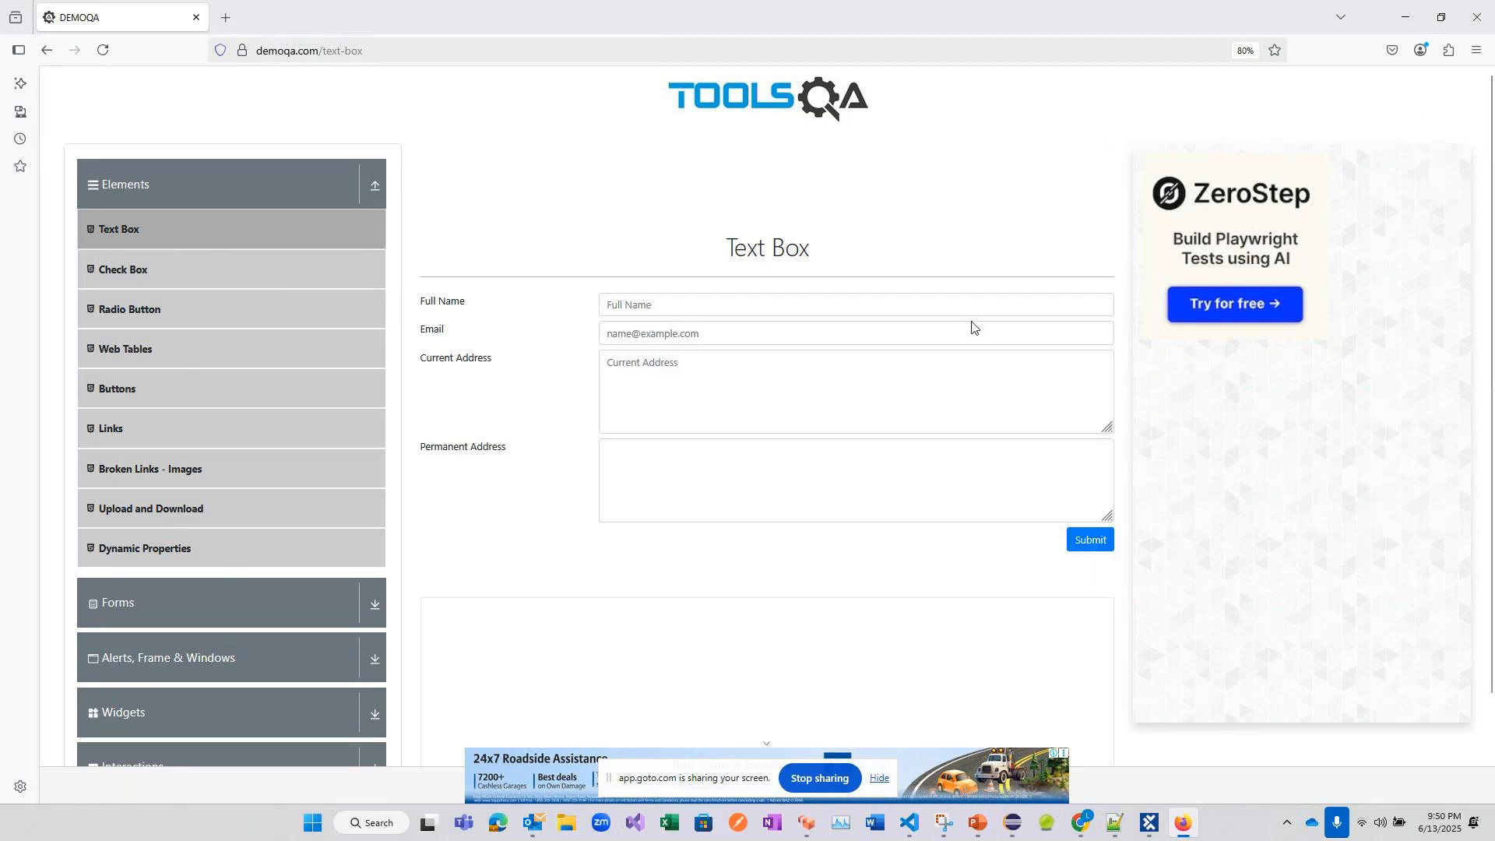
- Switch to Tosca Commander and create a new folder directly under the Modules root
mouse_move(1149, 822)
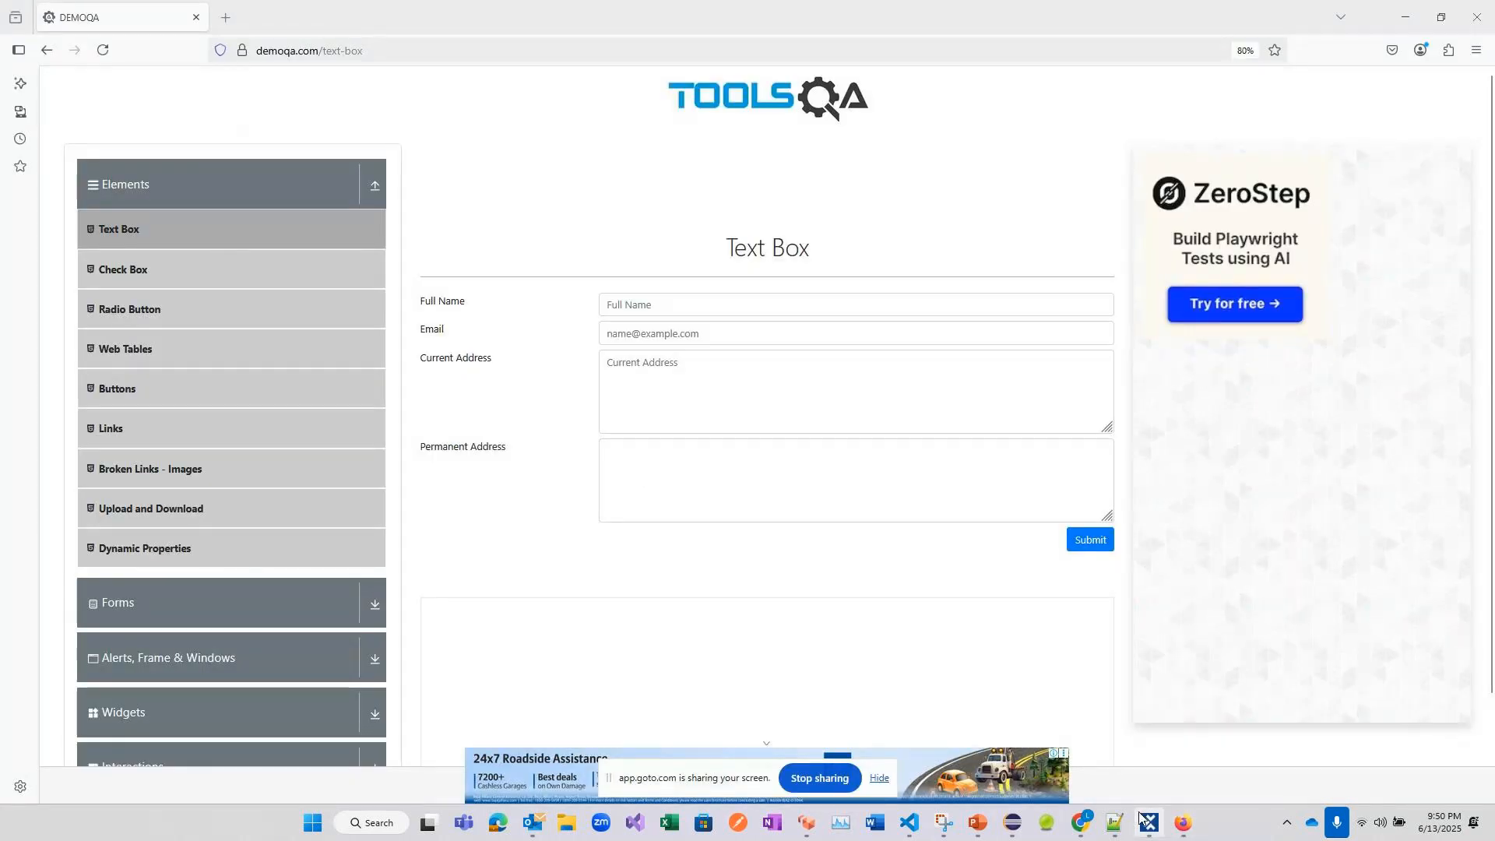
key("alt+Tab")
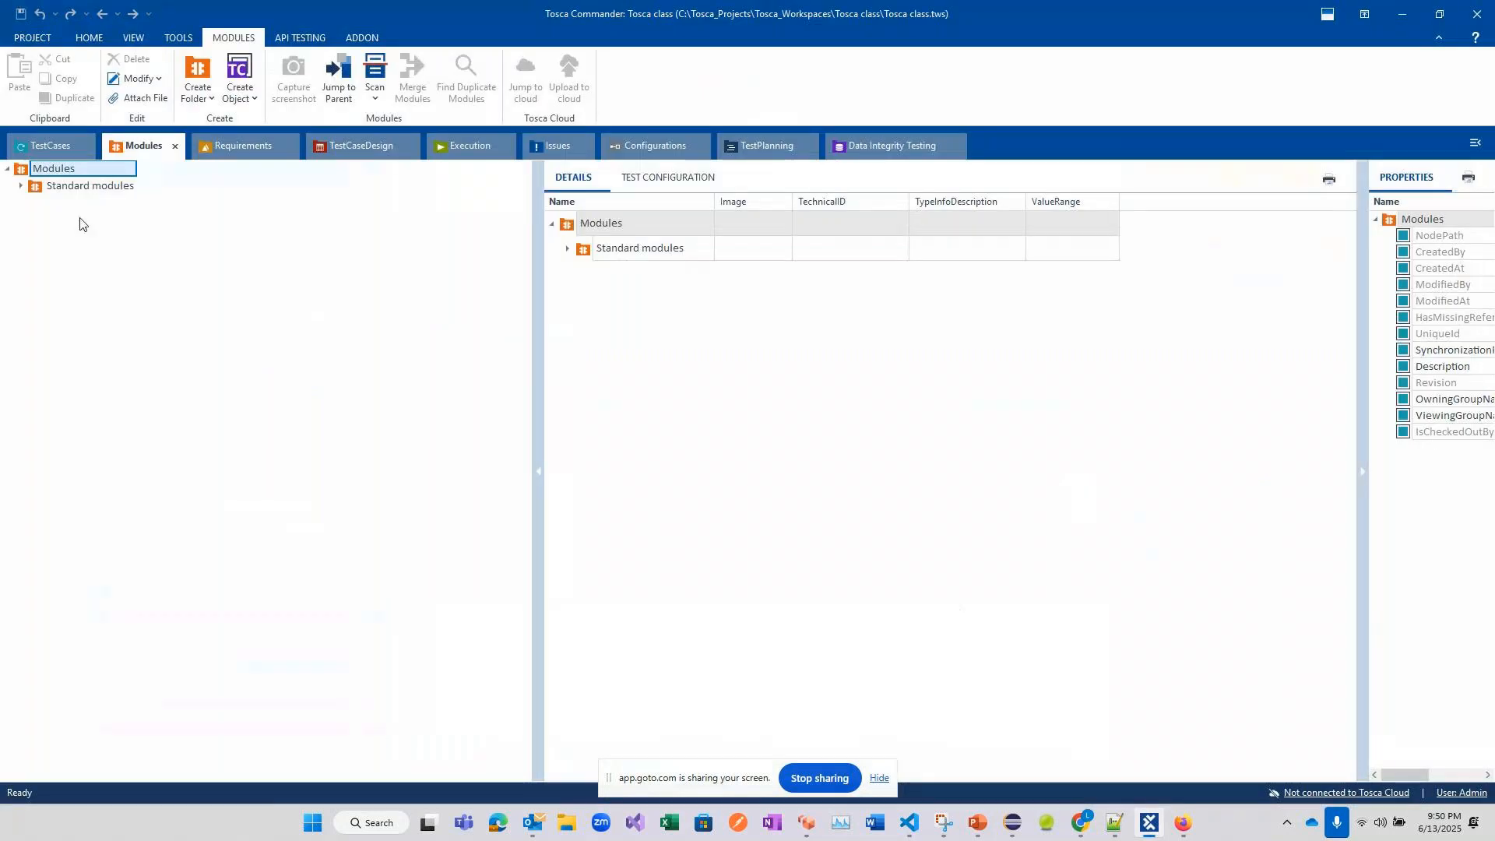
right_click(59, 169)
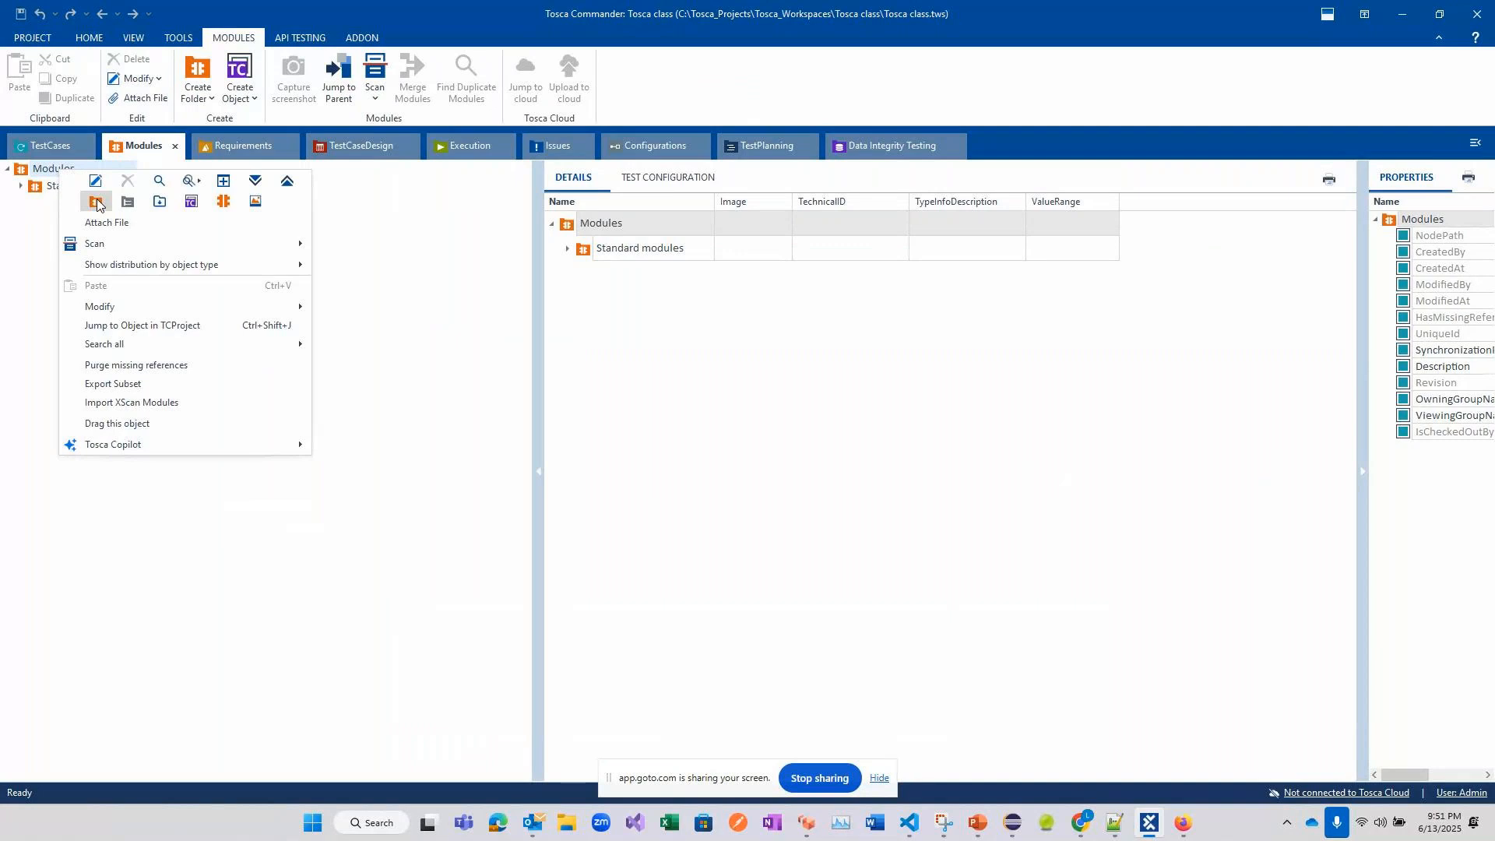
left_click(97, 204)
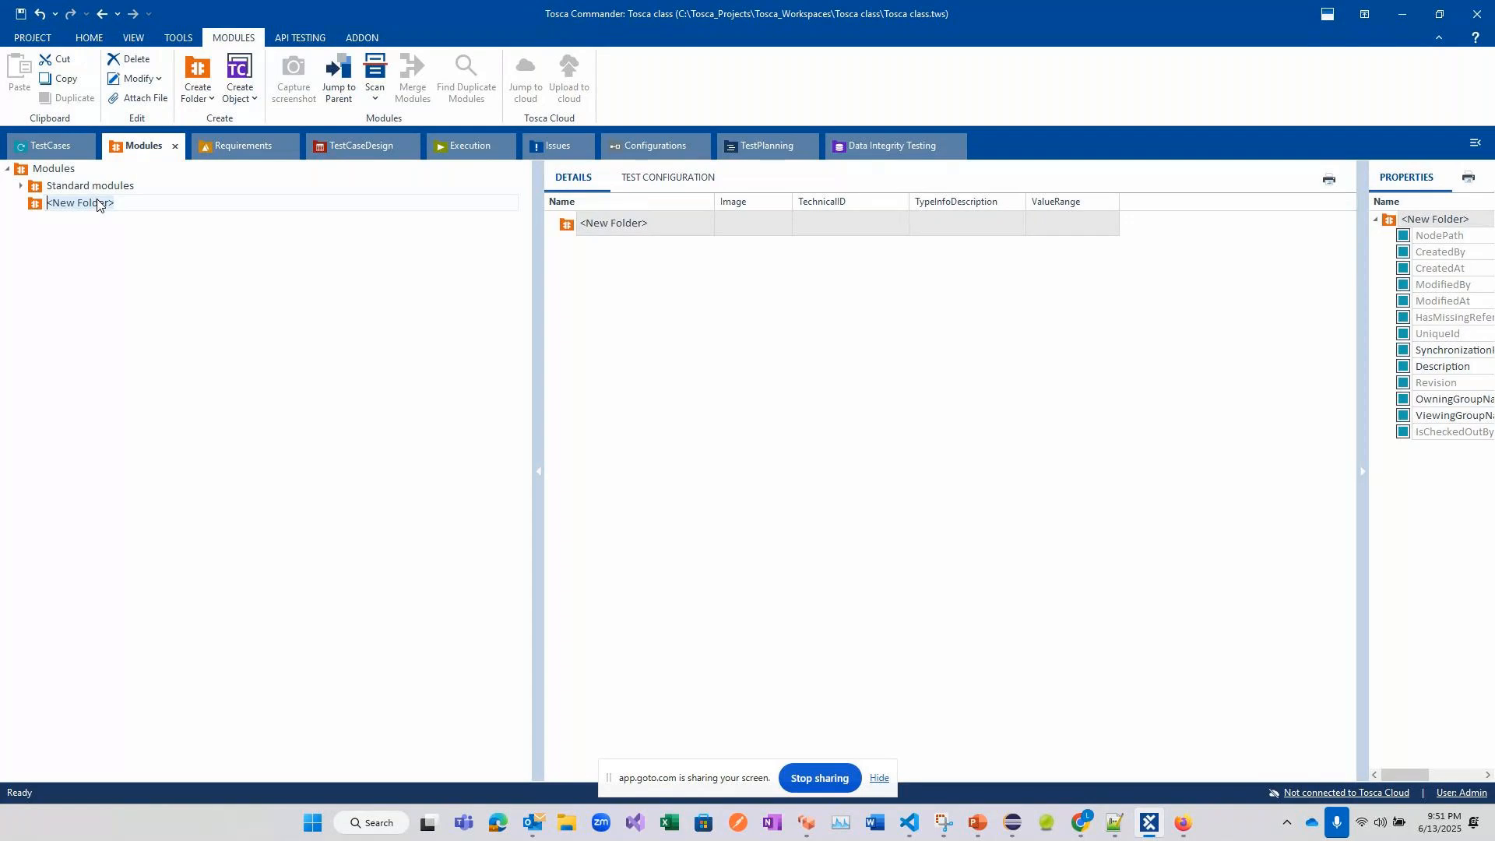
type("Tools QA")
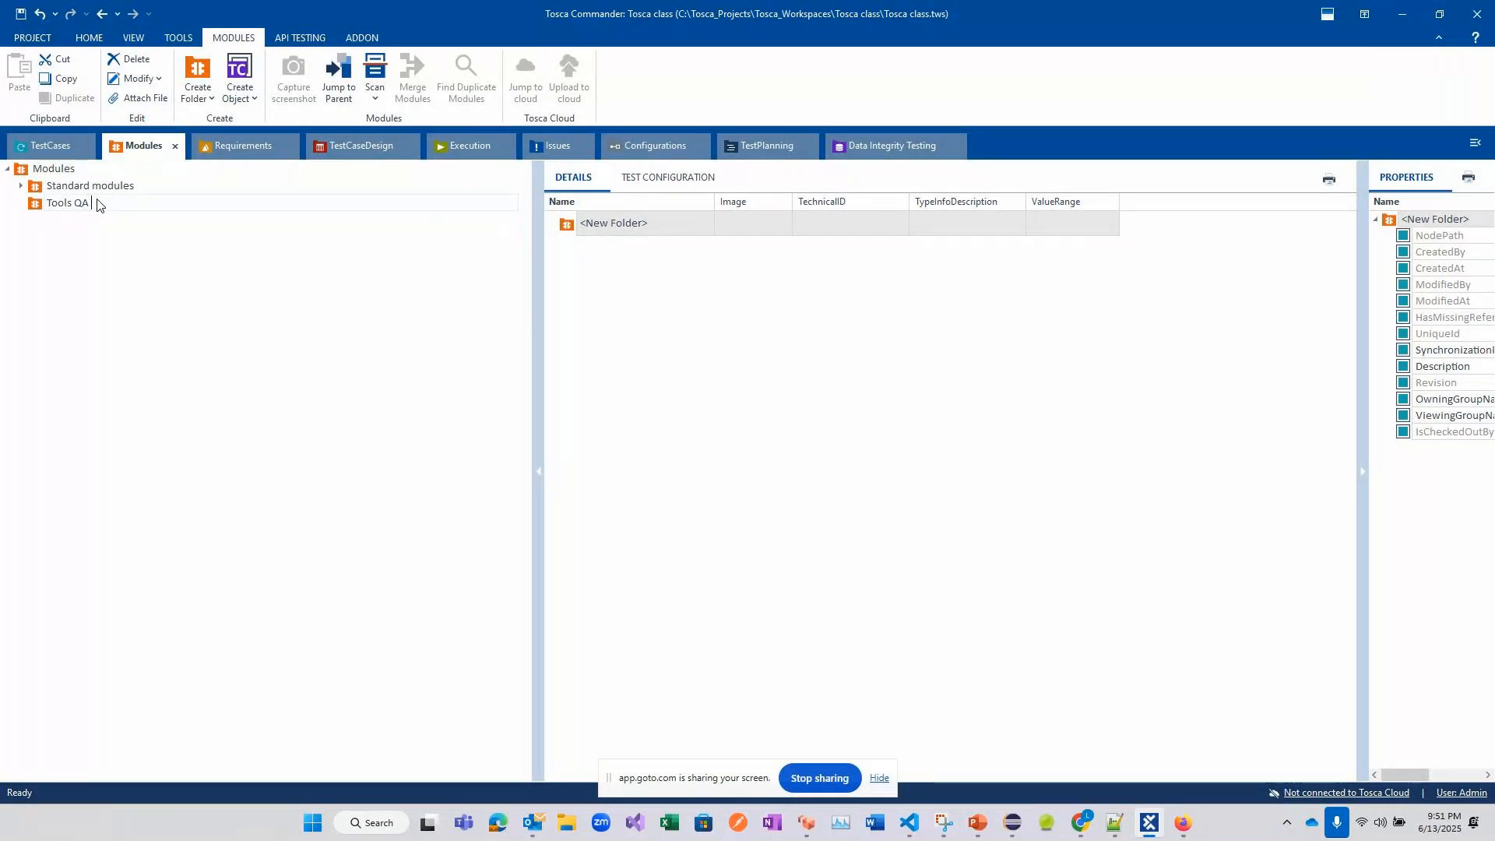
type(" D")
key("BackSpace")
key("BackSpace")
key("BackSpace")
key("BackSpace")
key("BackSpace")
key("BackSpace")
key("BackSpace")
key("BackSpace")
key("BackSpace")
key("BackSpace")
- Name the new module folder "Demo Tools QA"
type("Deo")
key("BackSpace")
type("mo Tools QA")
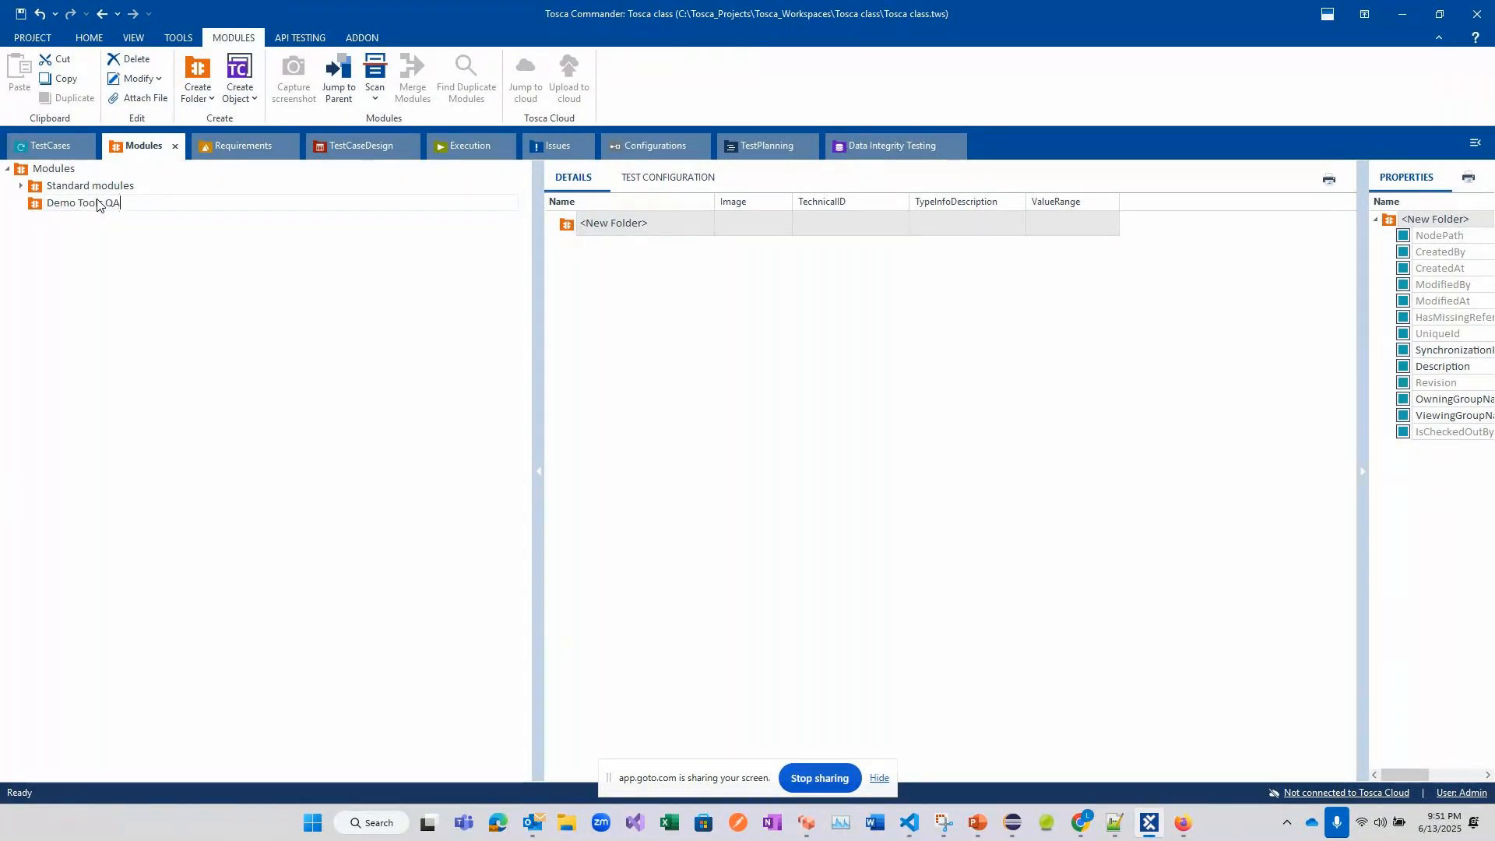
key("Return")
left_click(132, 381)
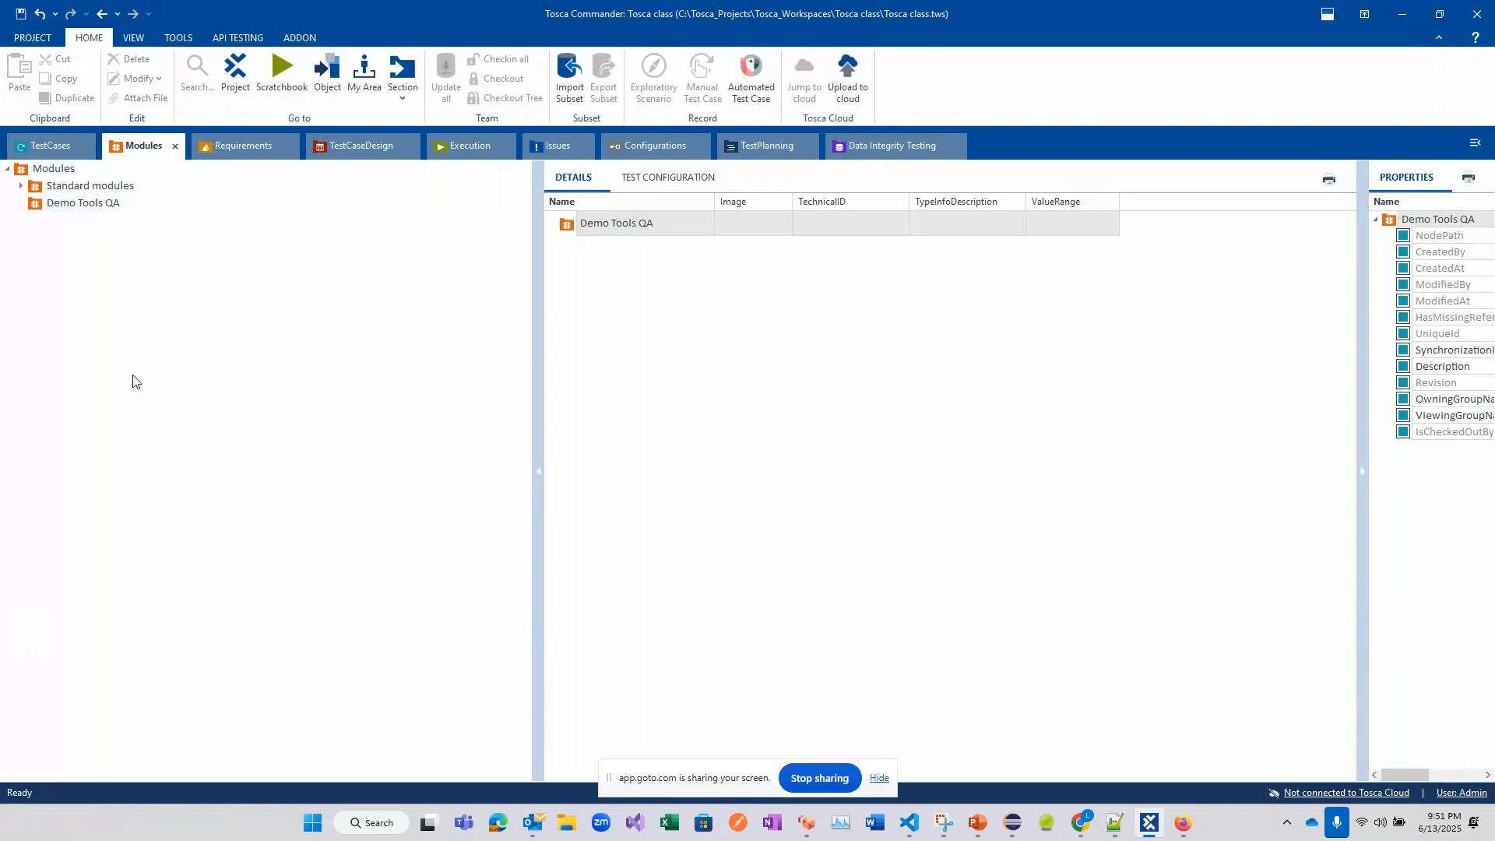
right_click(36, 200)
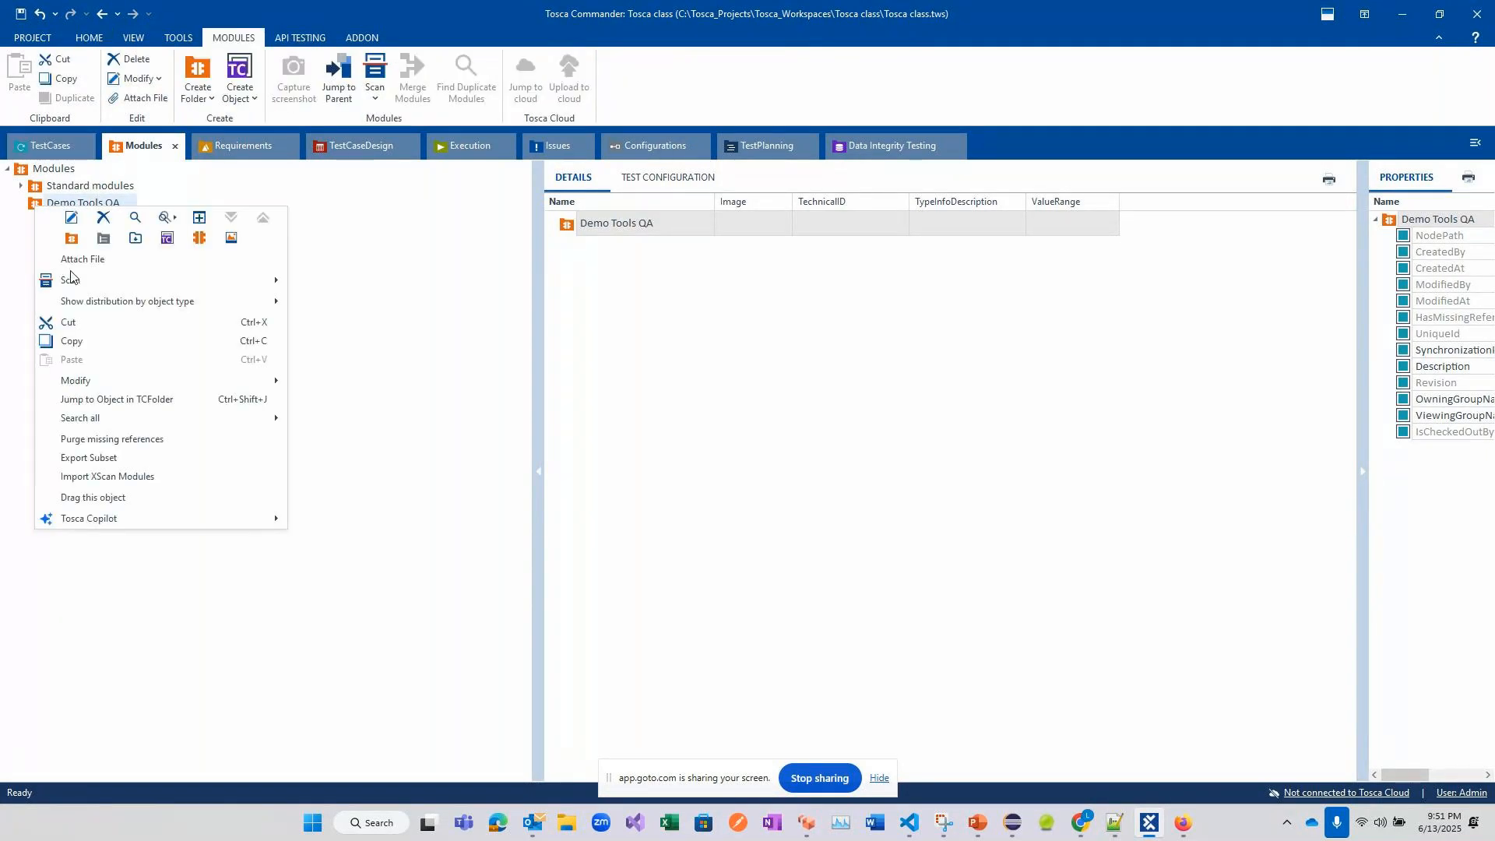
mouse_move(72, 280)
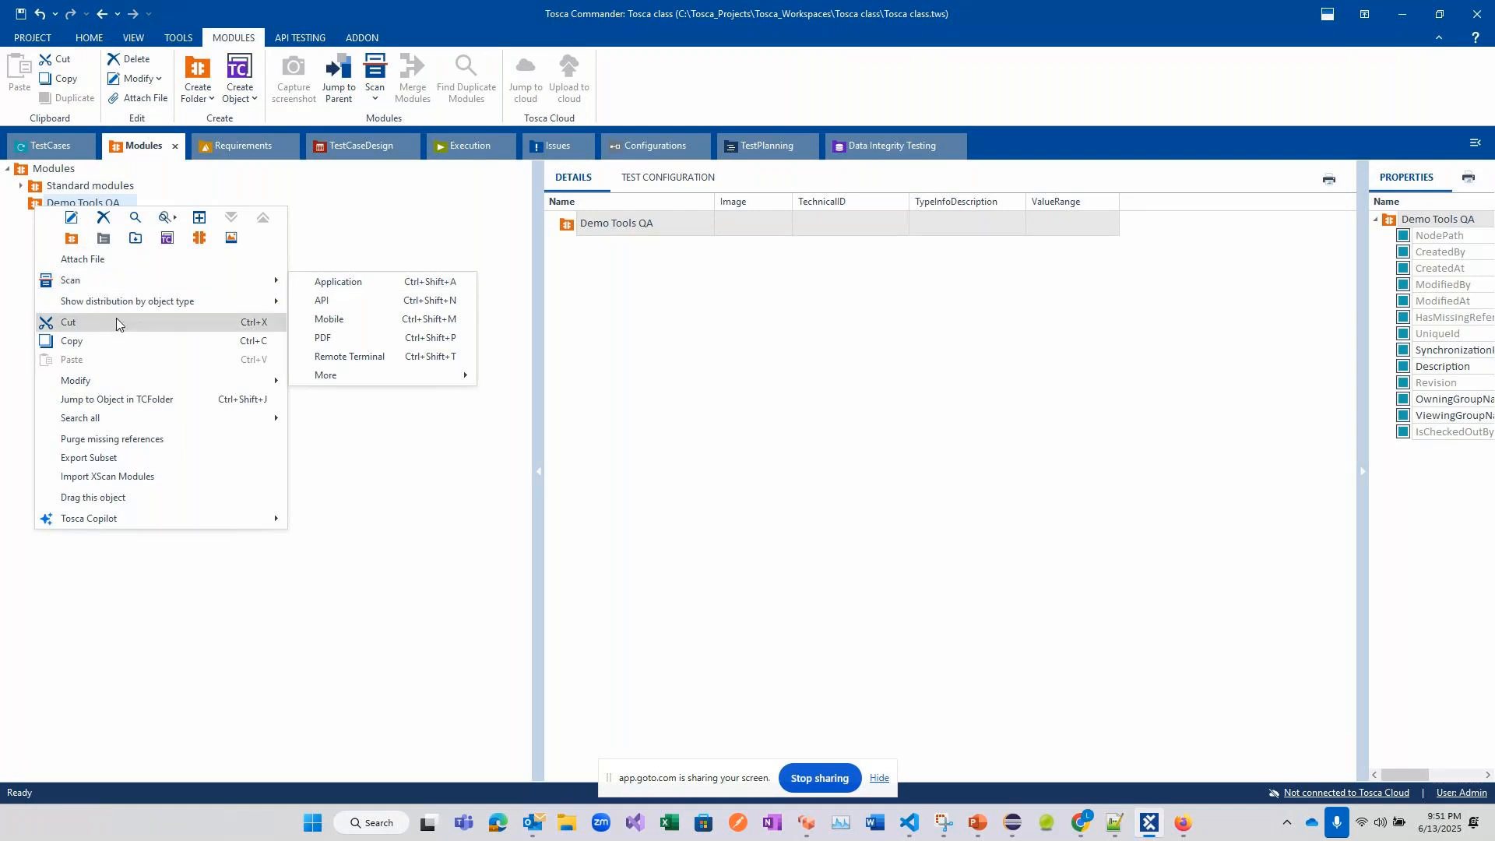
left_click(343, 284)
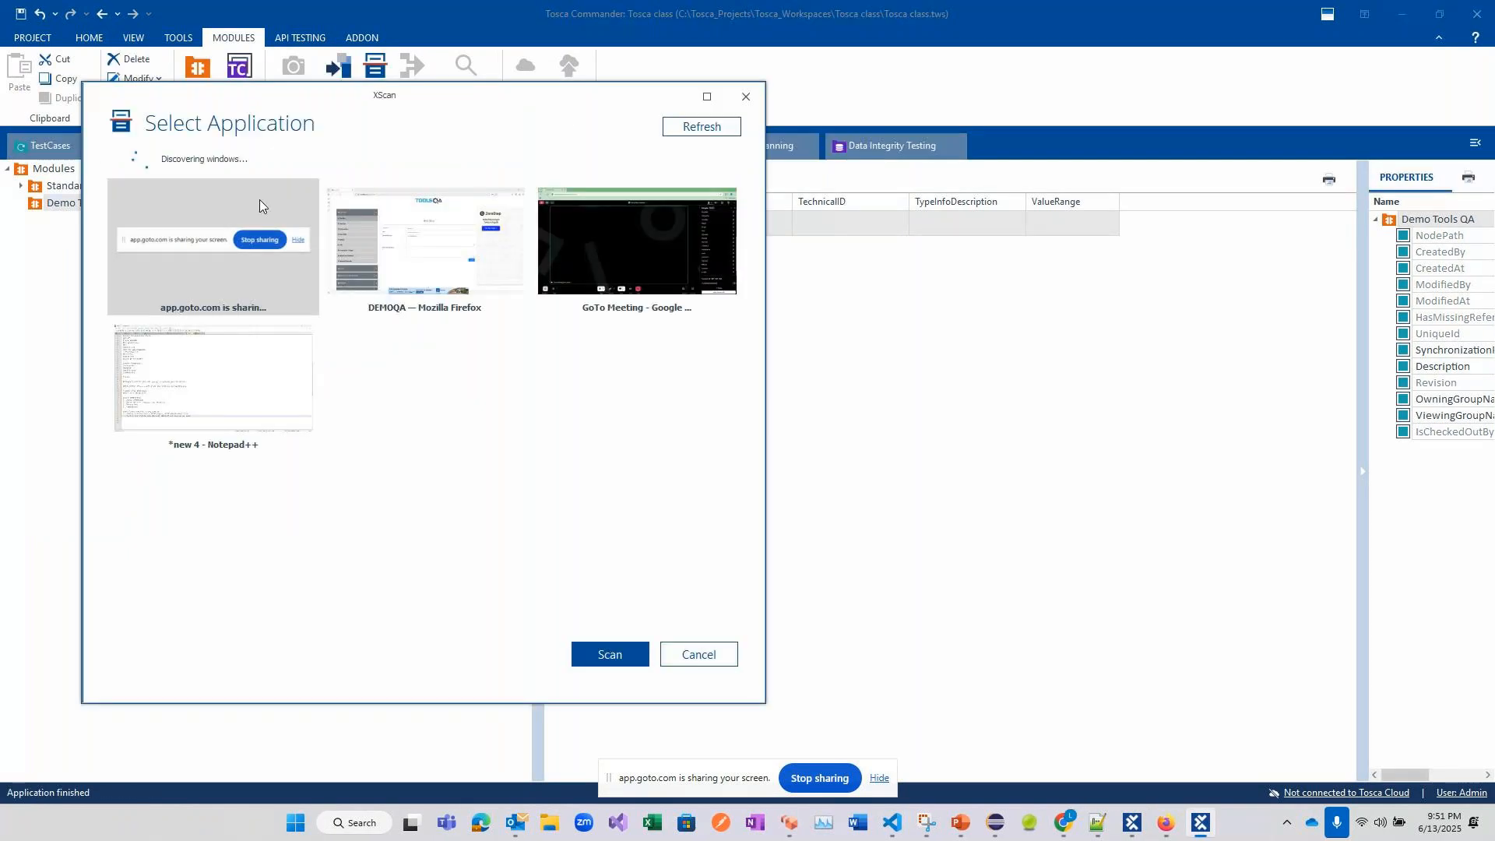
left_click(433, 259)
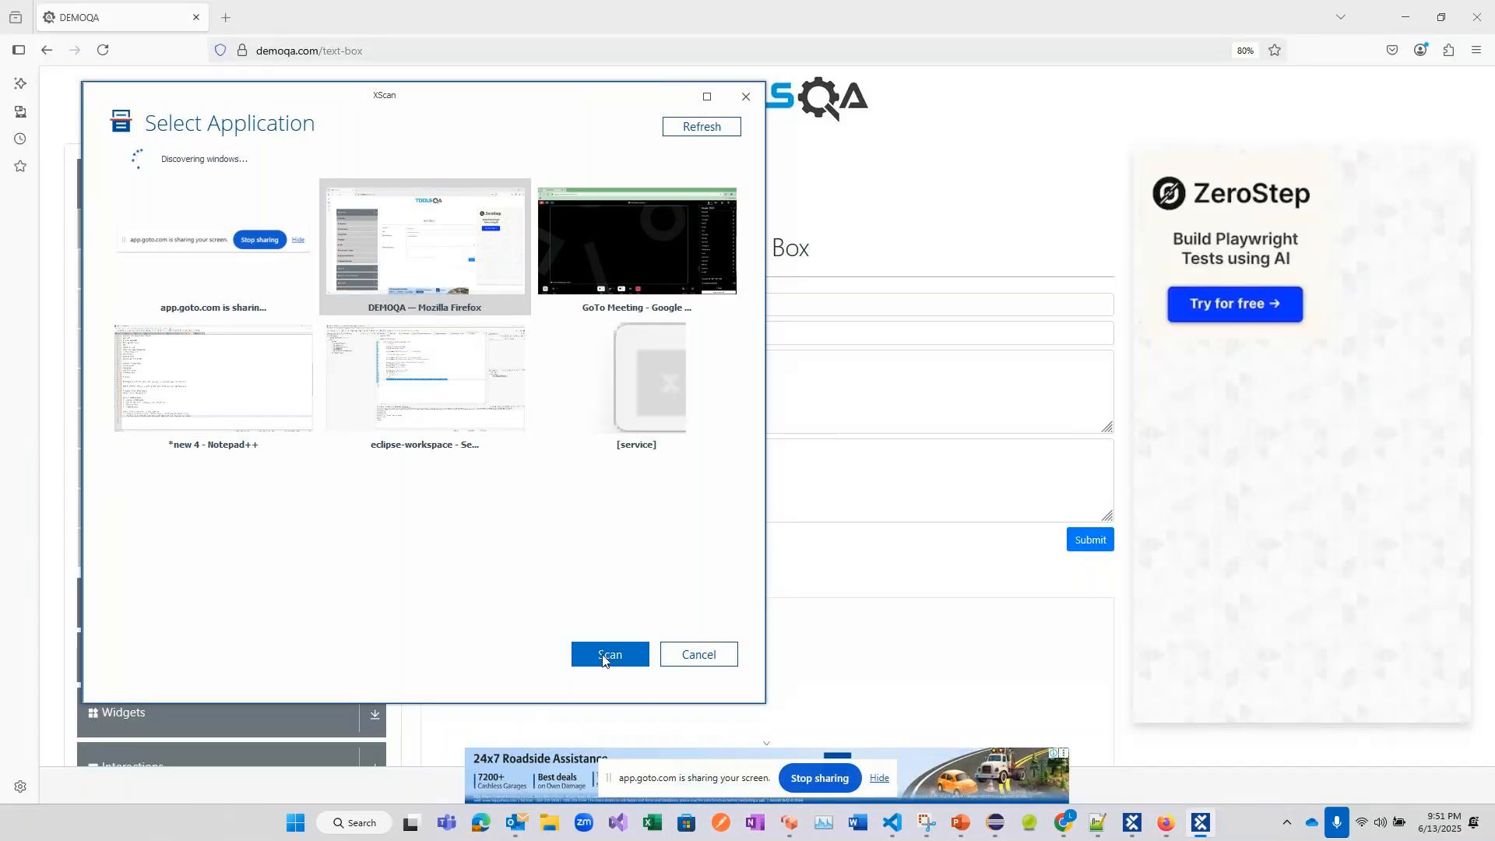
left_click(607, 655)
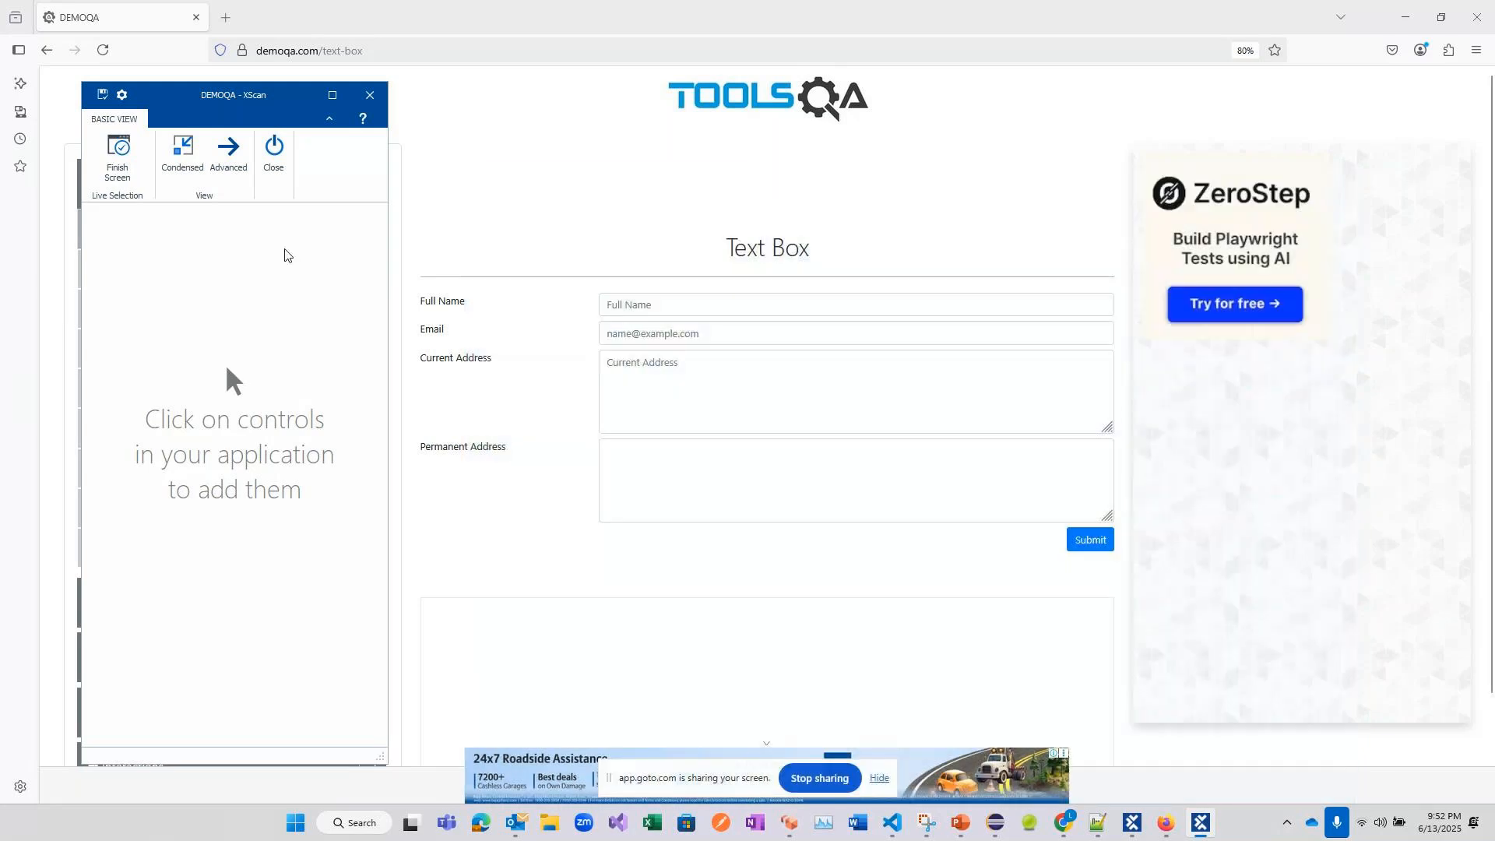
left_click(366, 97)
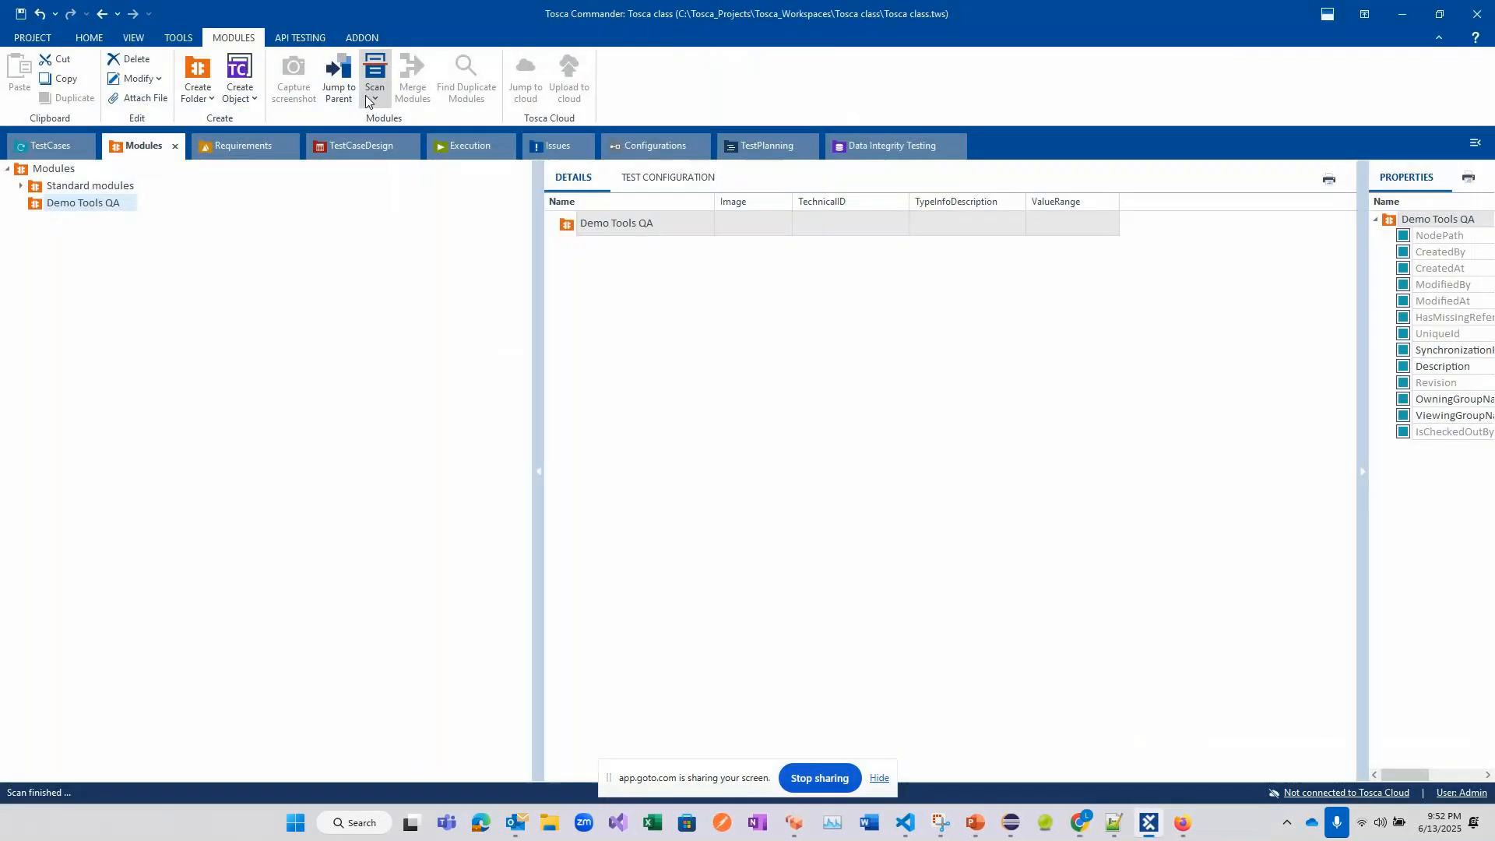
- Switch to Firefox and raise the DEMOQA page zoom to 100%
left_click(1179, 826)
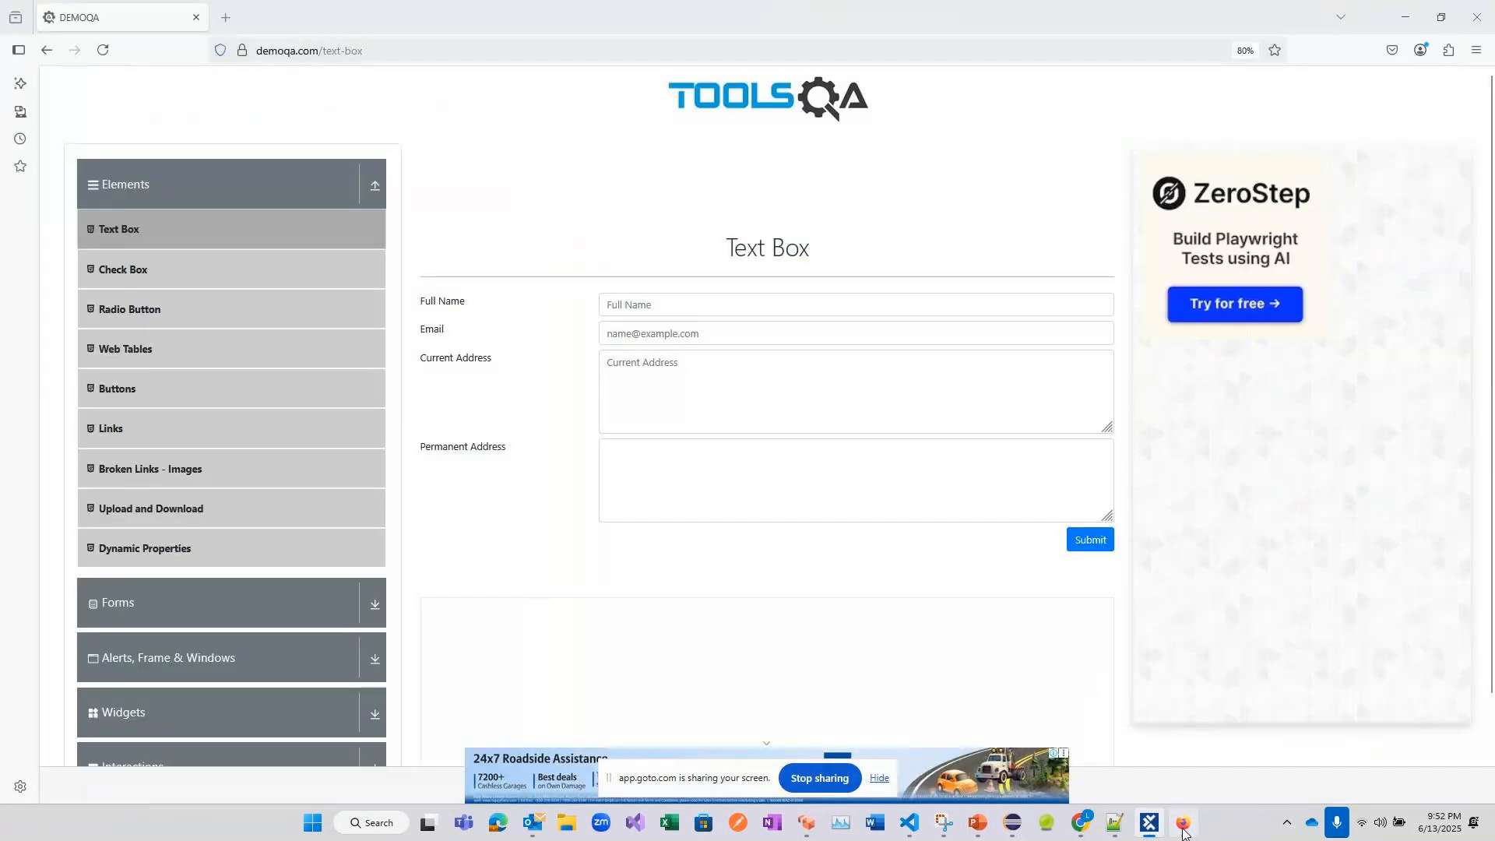
left_click(1477, 51)
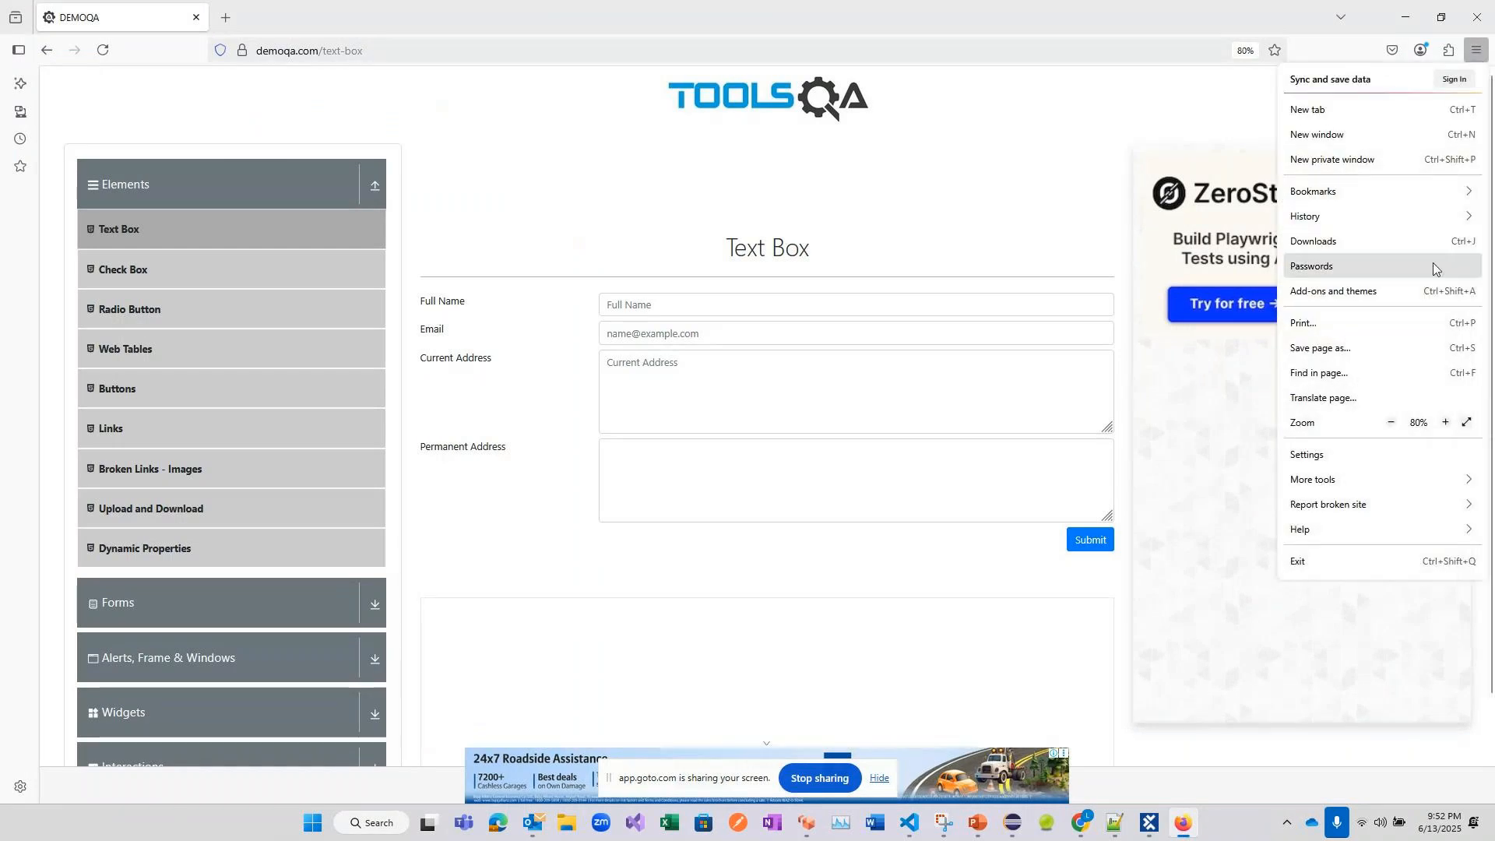
left_click(1446, 423)
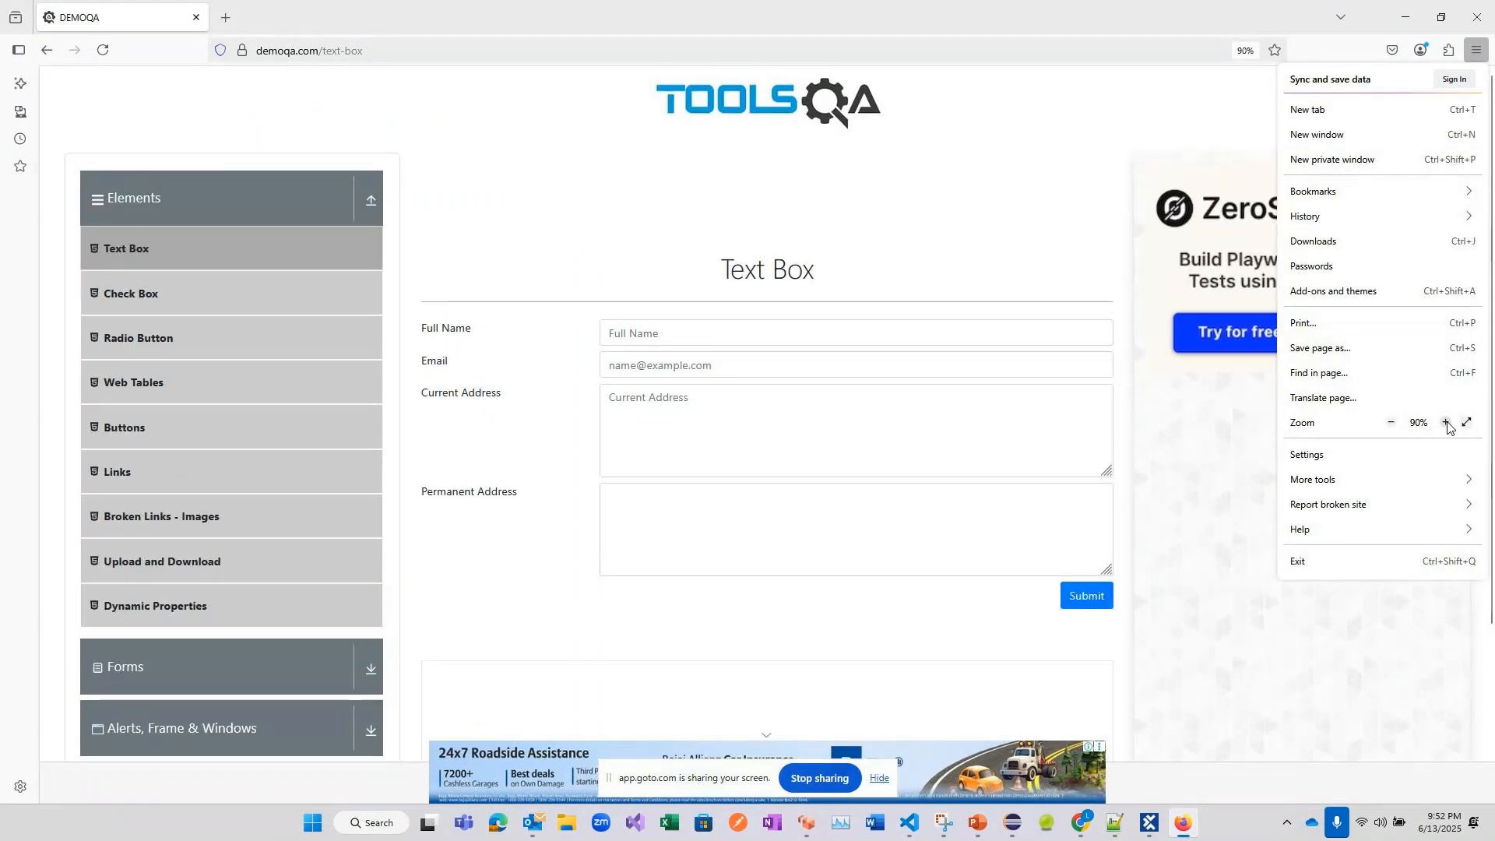
left_click(1446, 423)
left_click(962, 246)
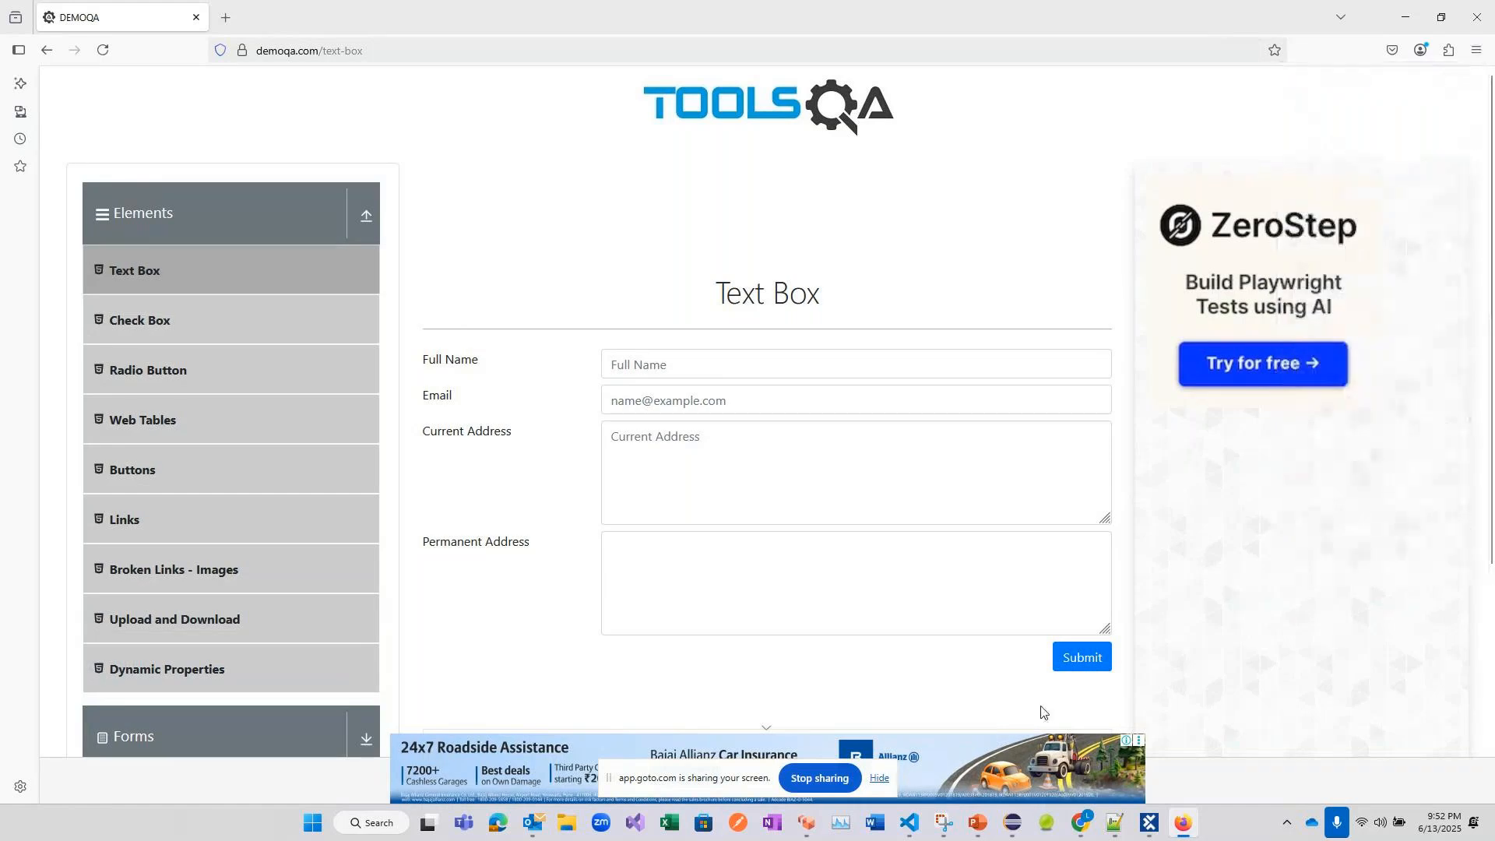
- Switch to Tosca Commander and start an application scan of the DEMOQA Firefox window from the Demo Tools QA folder
left_click(1151, 826)
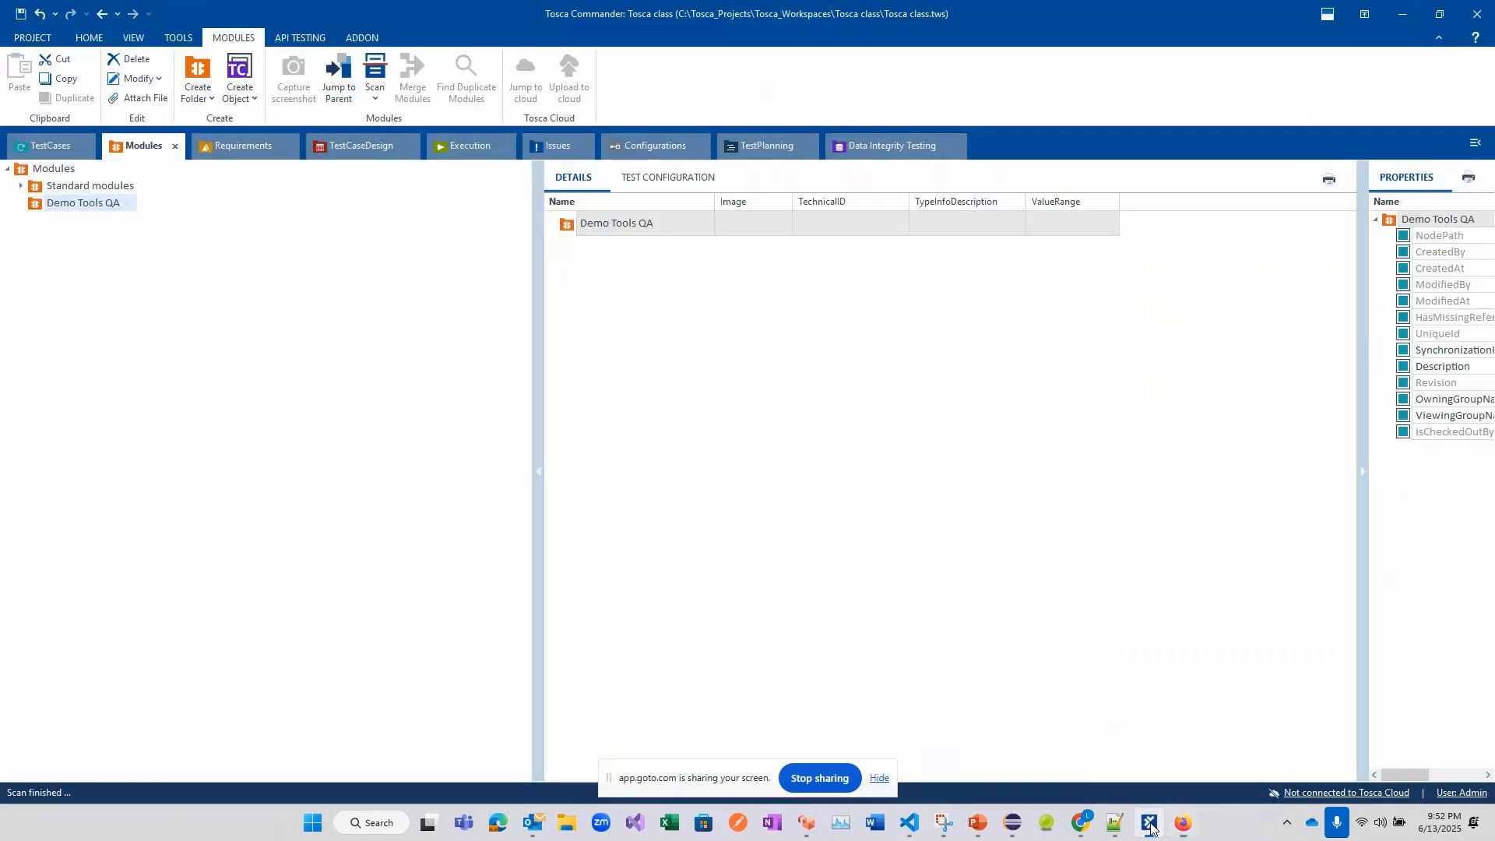
right_click(109, 205)
mouse_move(144, 282)
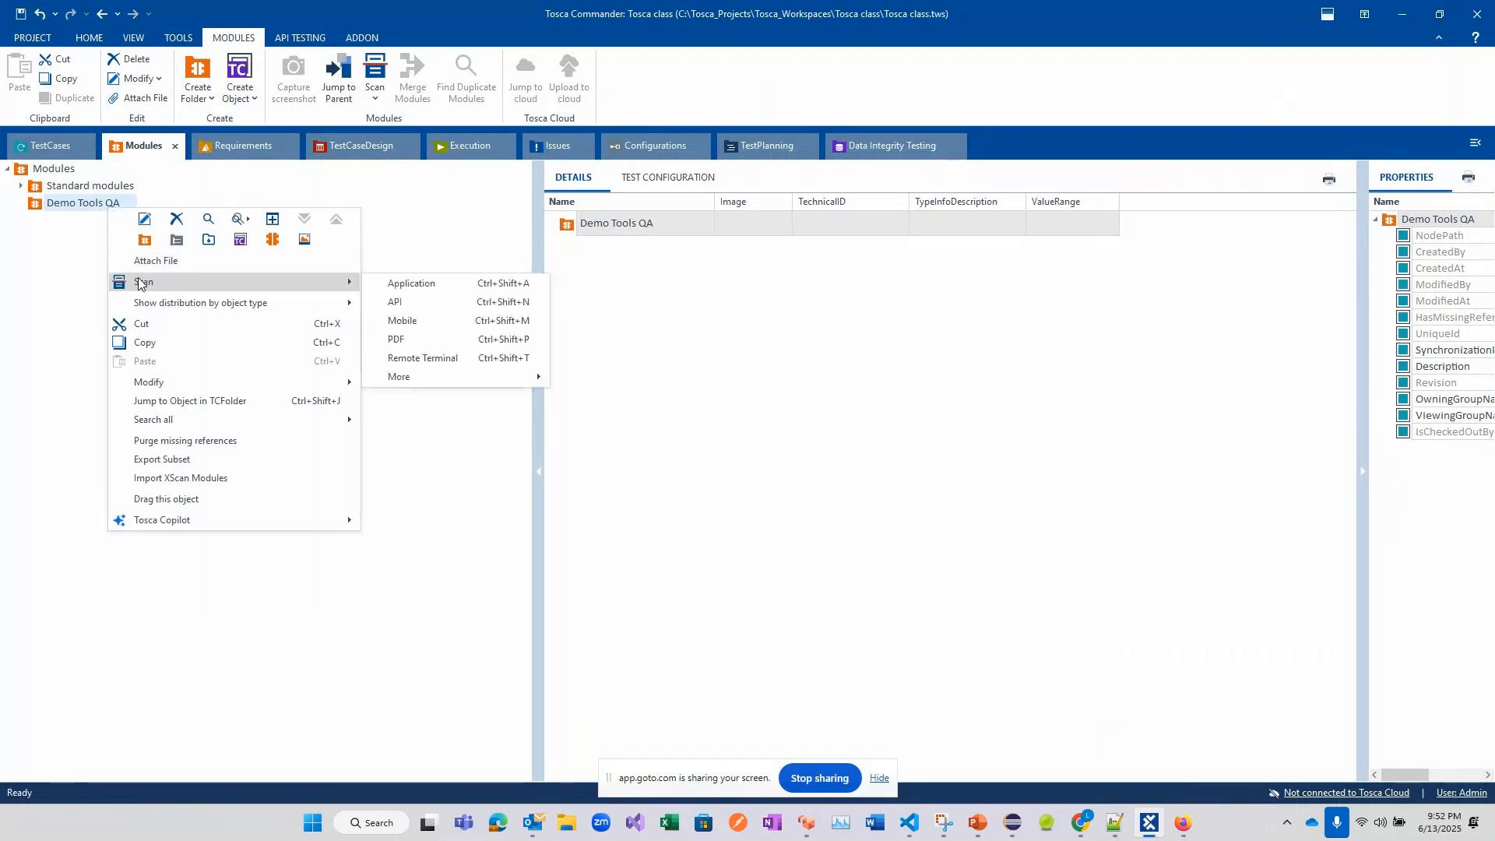
left_click(420, 290)
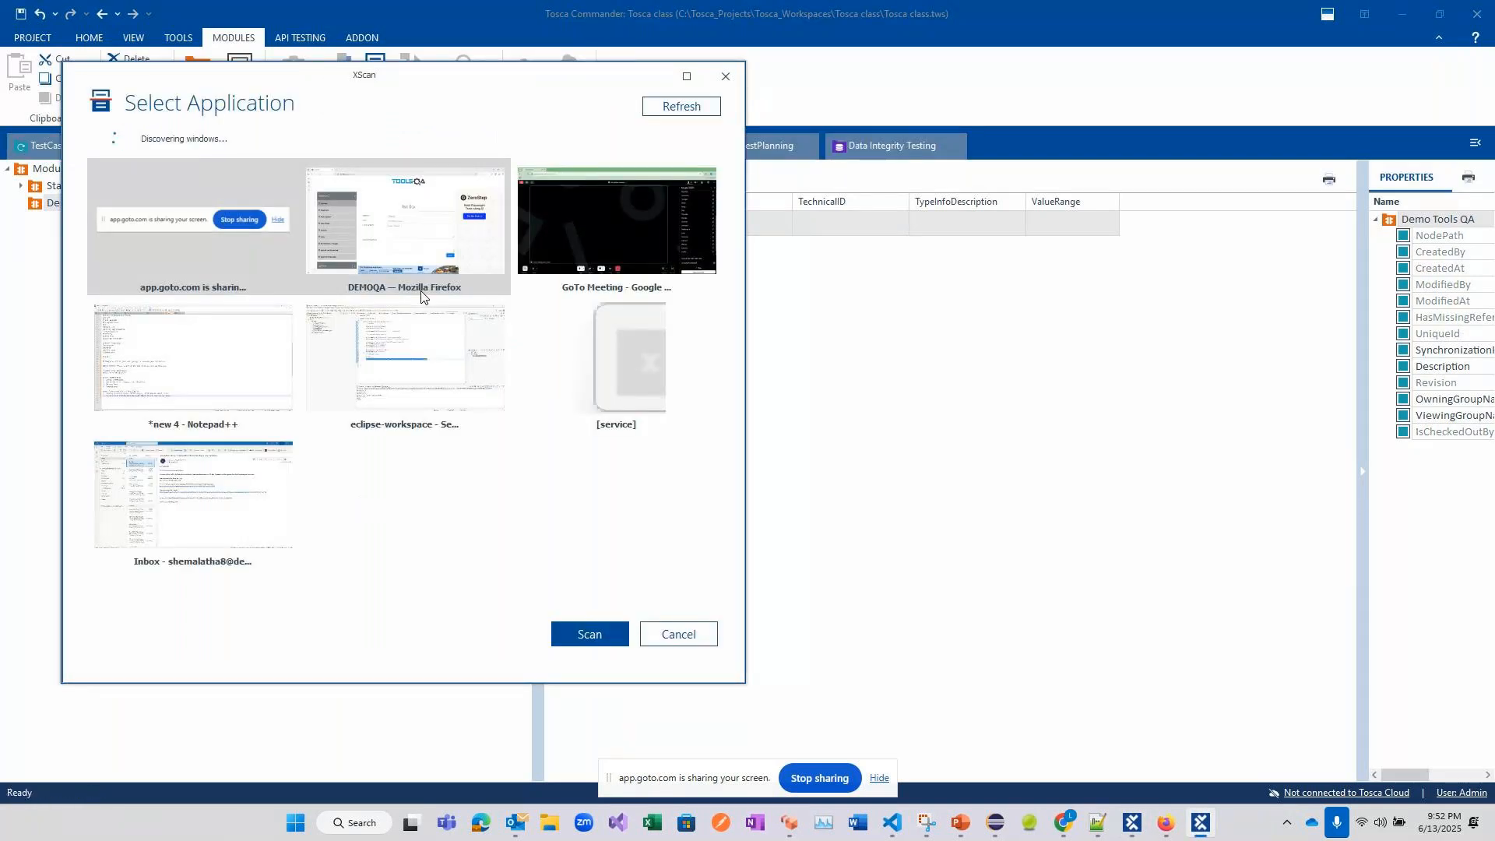
left_click(420, 293)
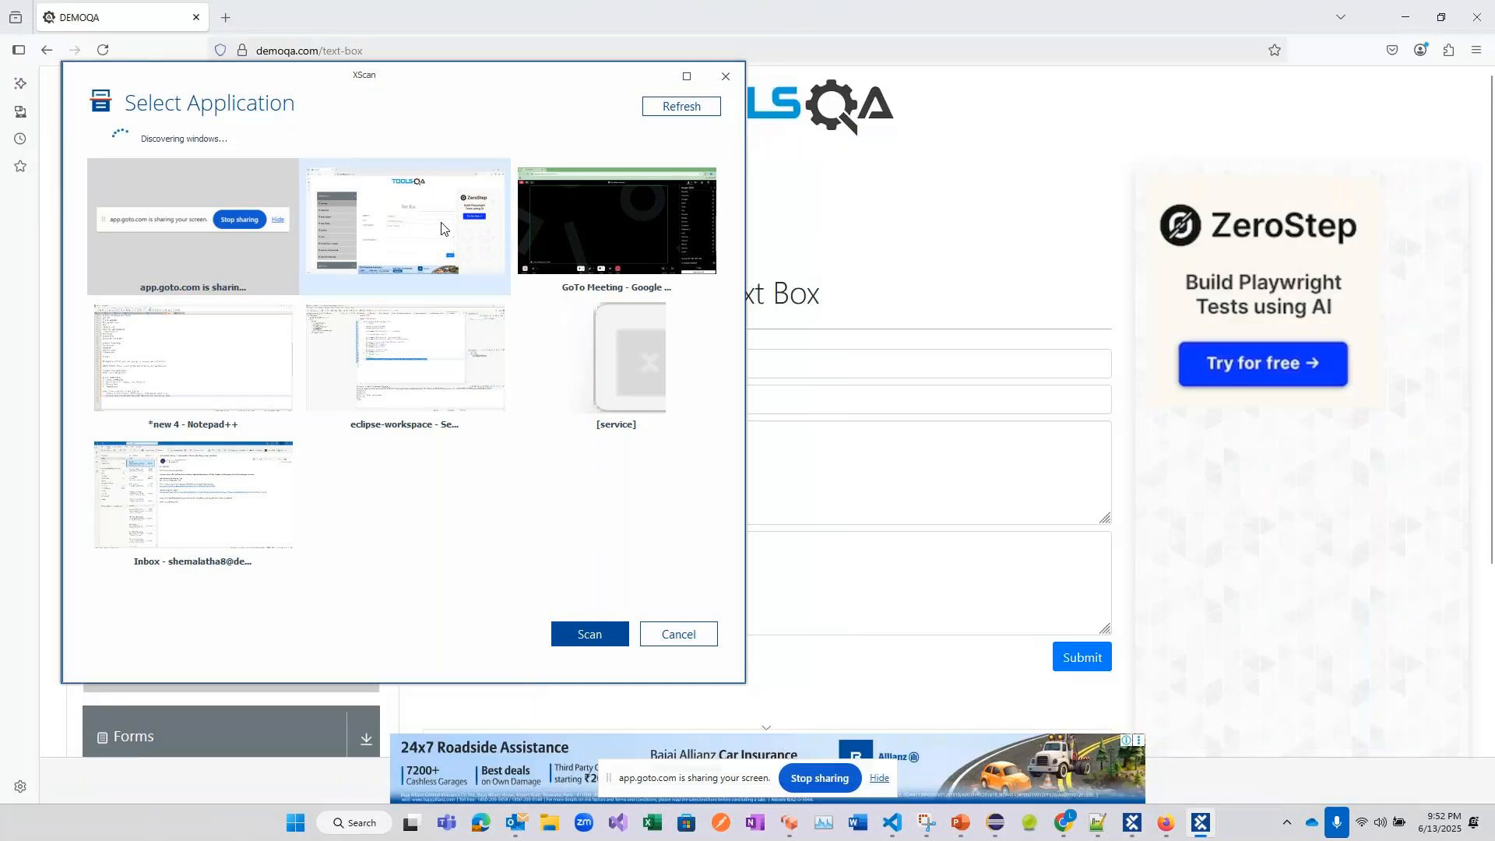
left_click(589, 630)
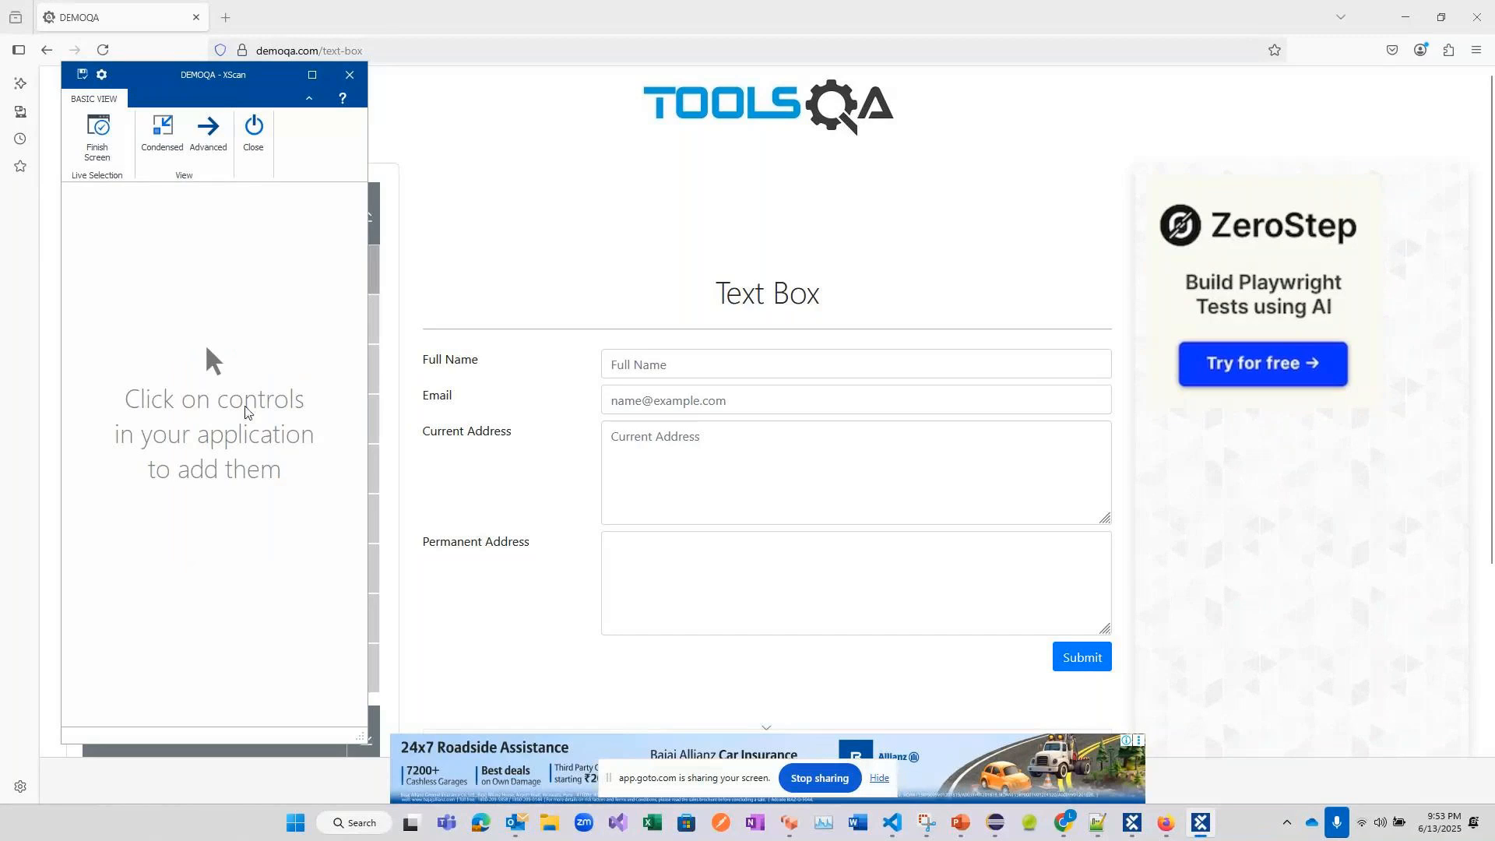
- Add the Full Name input to the scan with on-screen selection in the Advanced view, and return to the Basic view
left_click(209, 134)
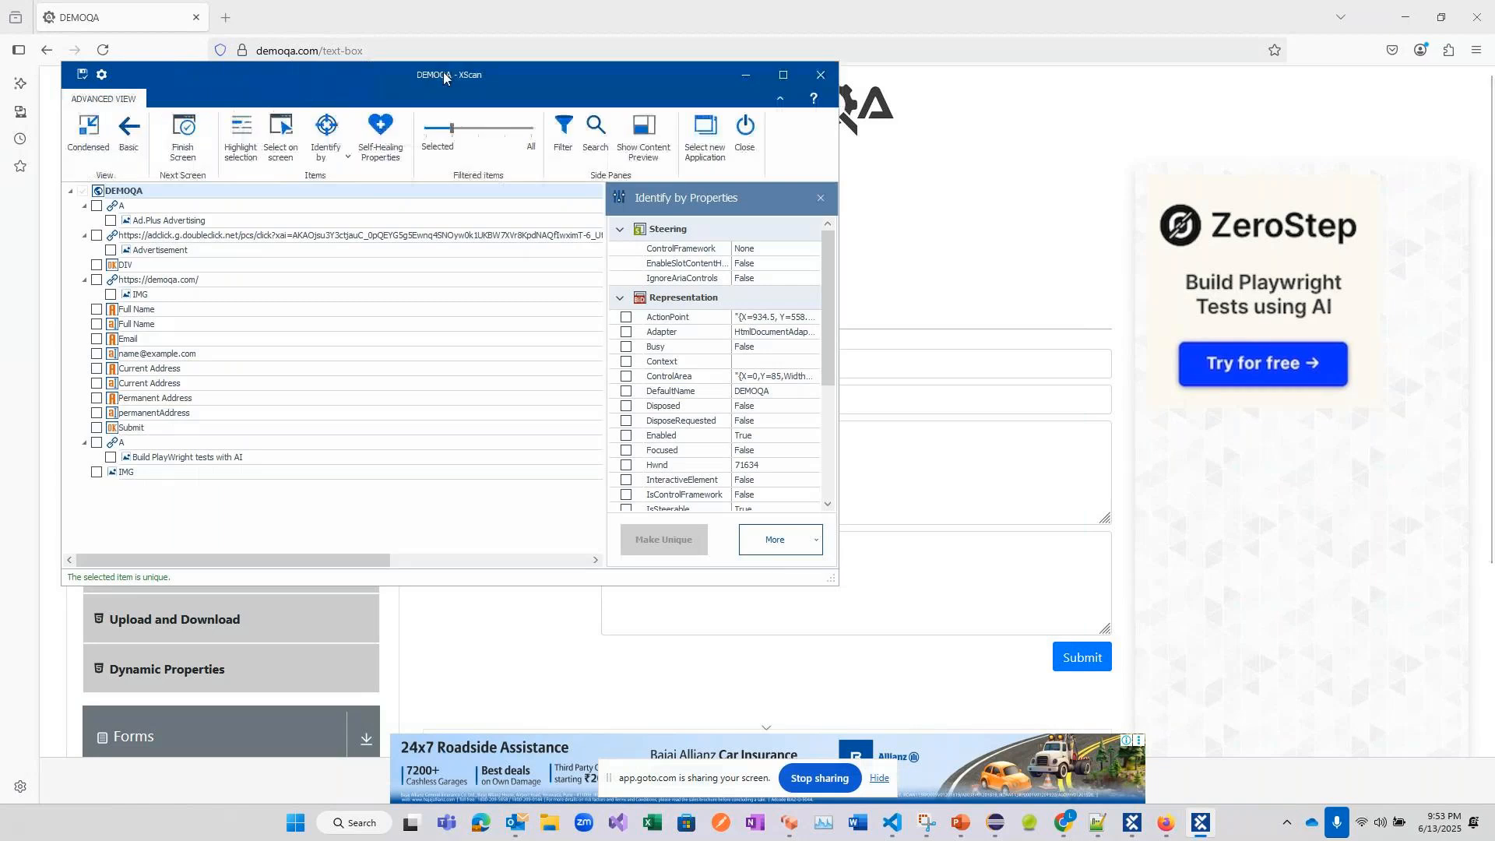
left_click_drag(449, 81, 1136, 156)
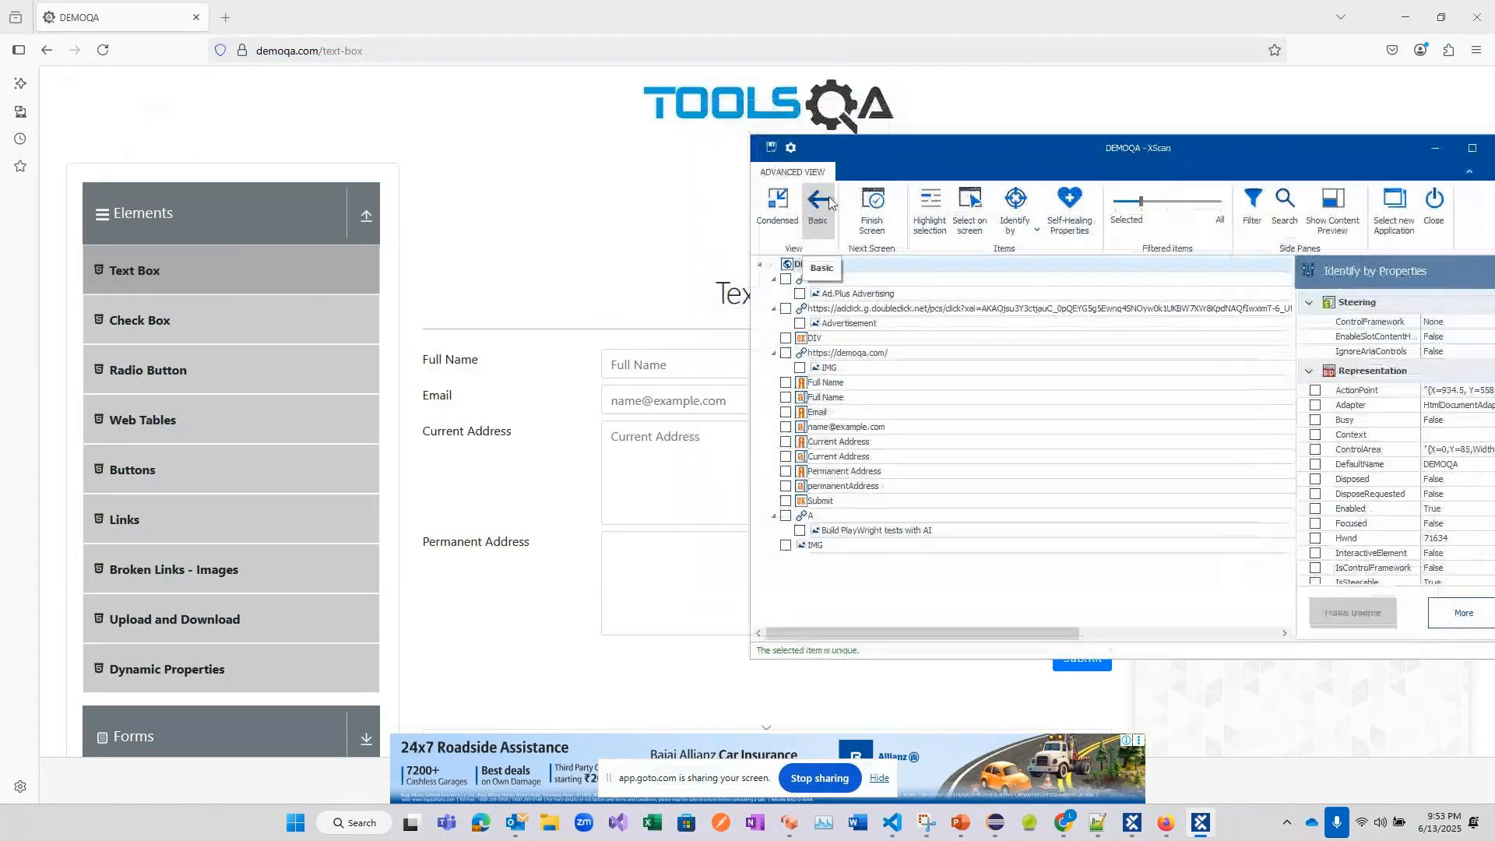
left_click(968, 209)
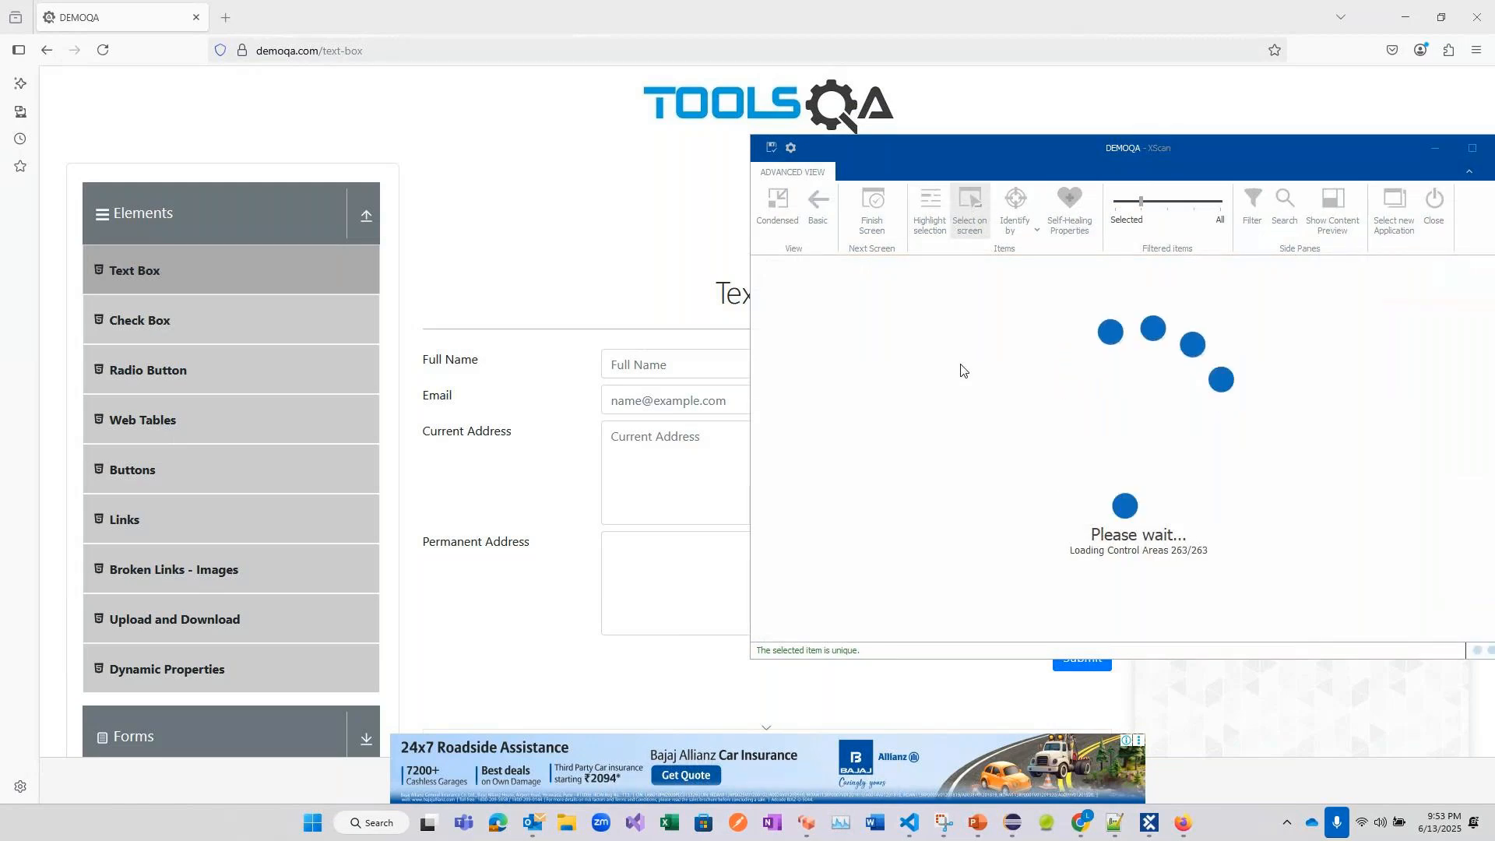
left_click(723, 364)
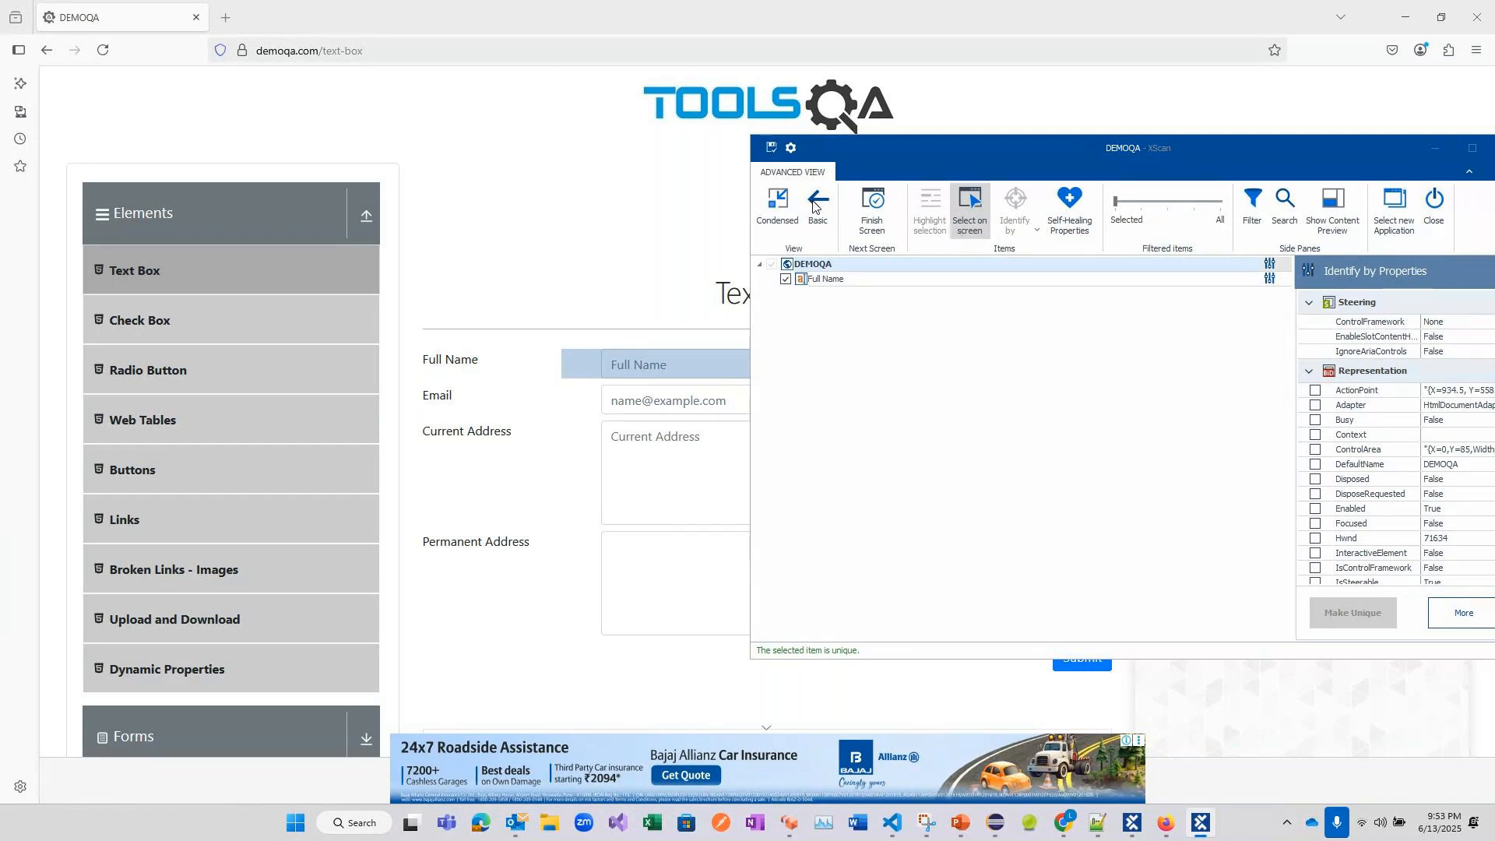
left_click_drag(904, 157, 1117, 163)
left_click(1030, 210)
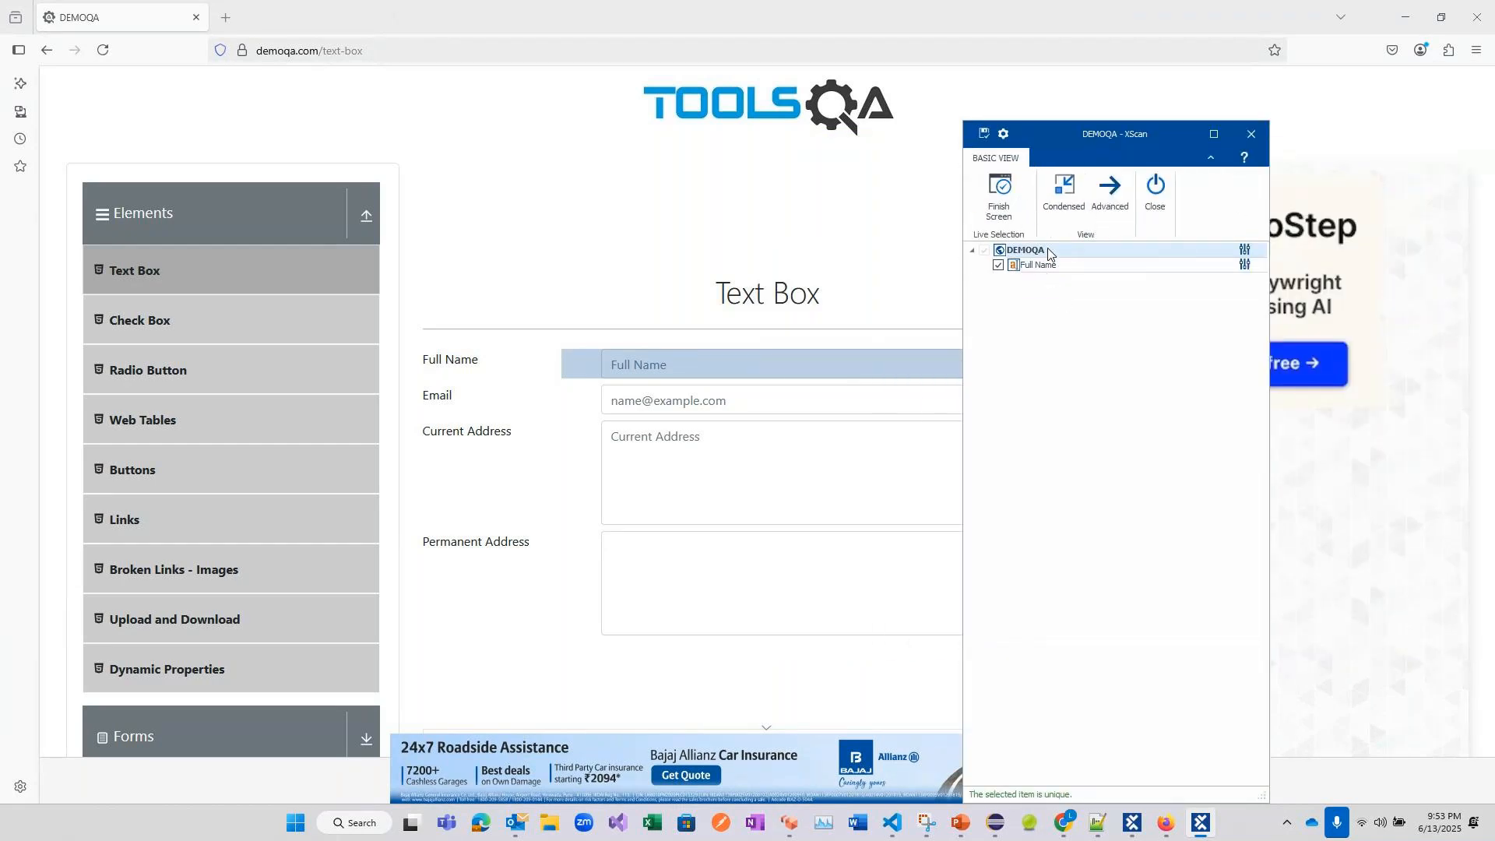
- Add the Email, Current Address and Permanent Address input fields to the scanned controls
left_click(854, 406)
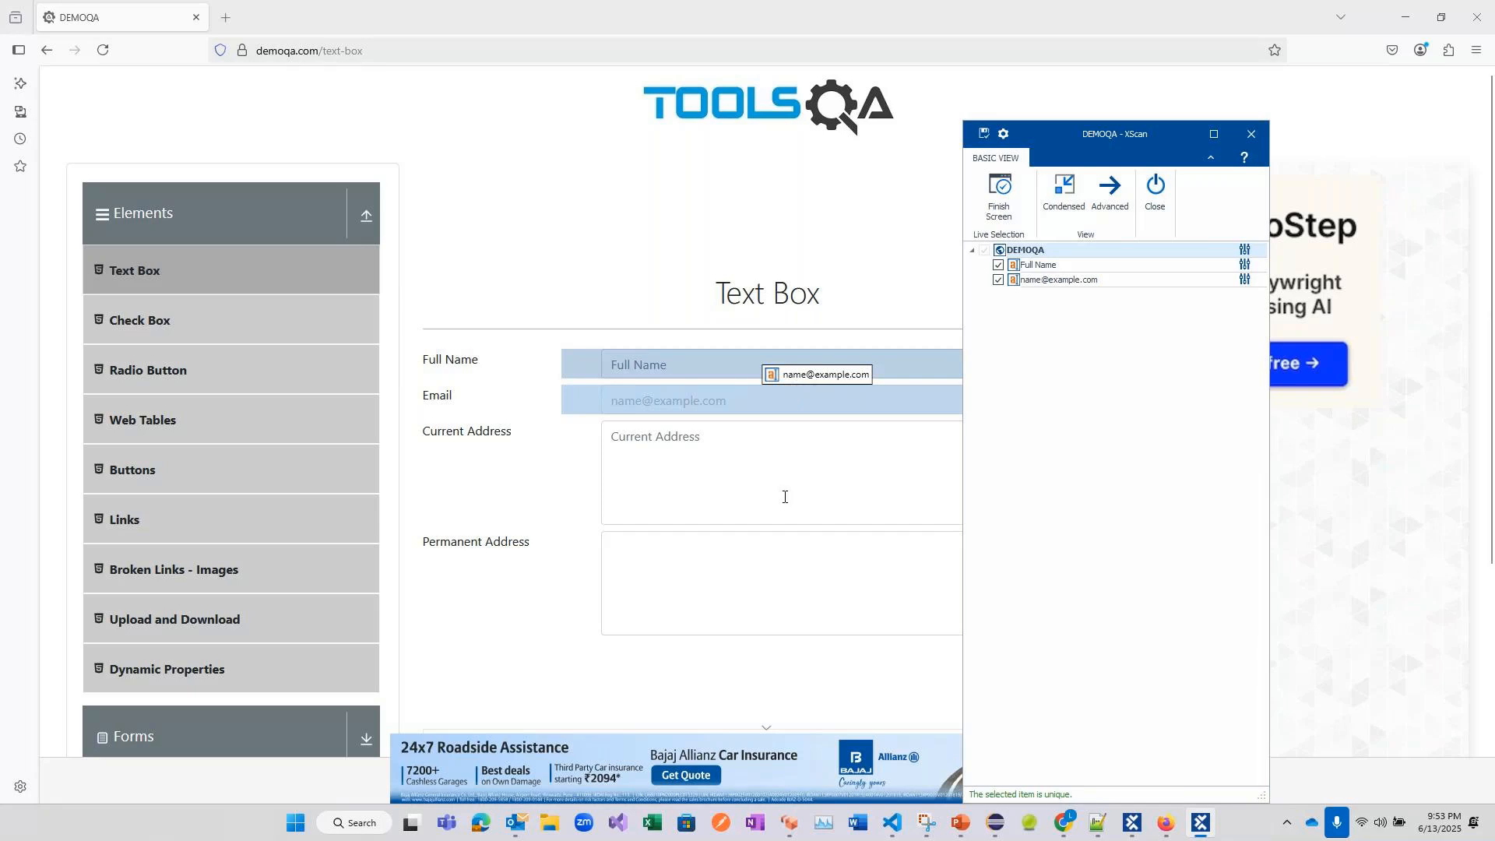
left_click(785, 497)
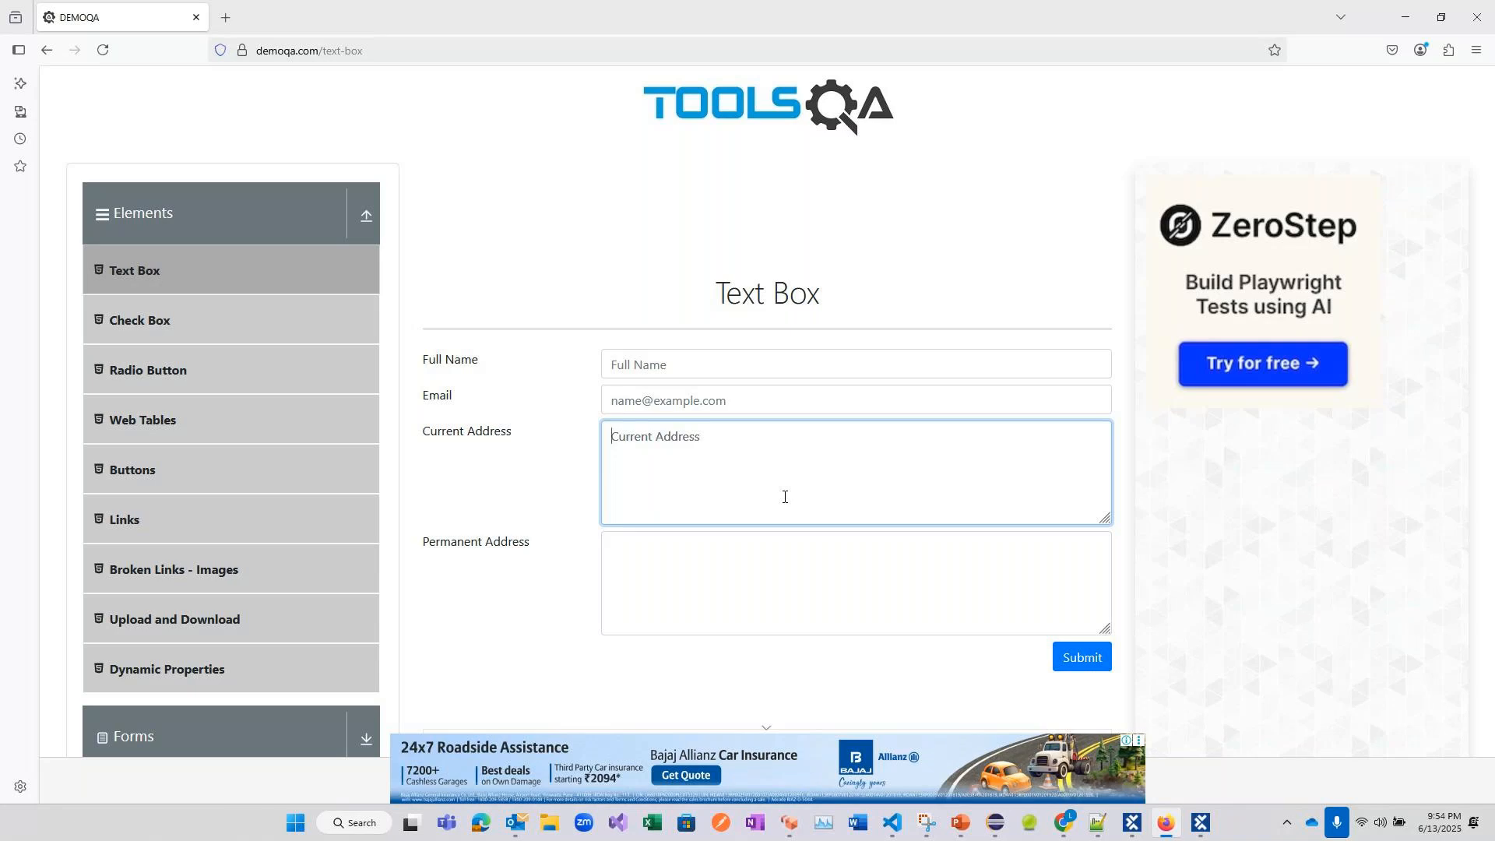
key("alt+Tab")
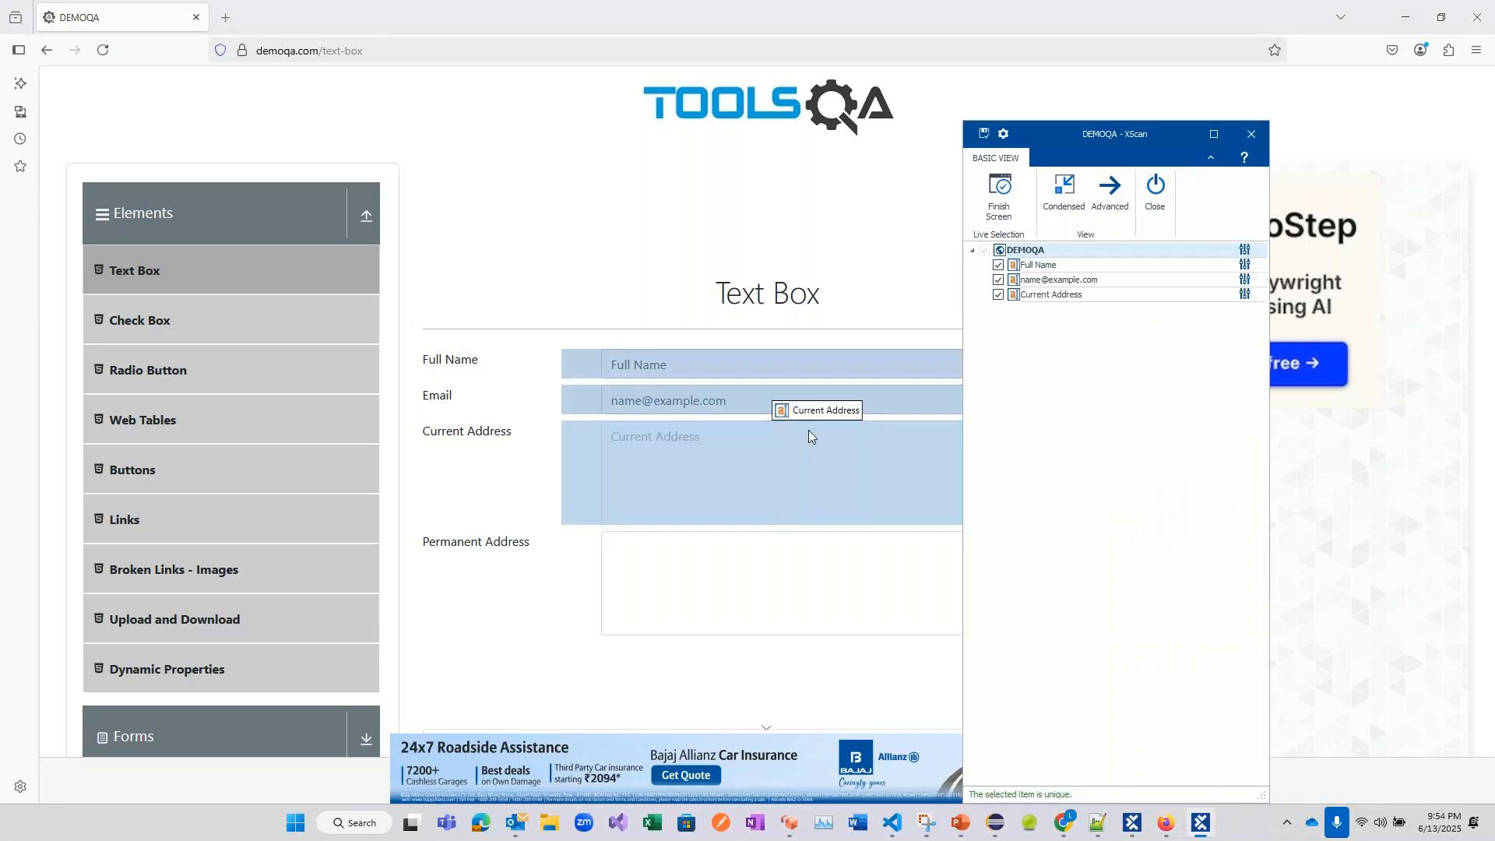
left_click(781, 565)
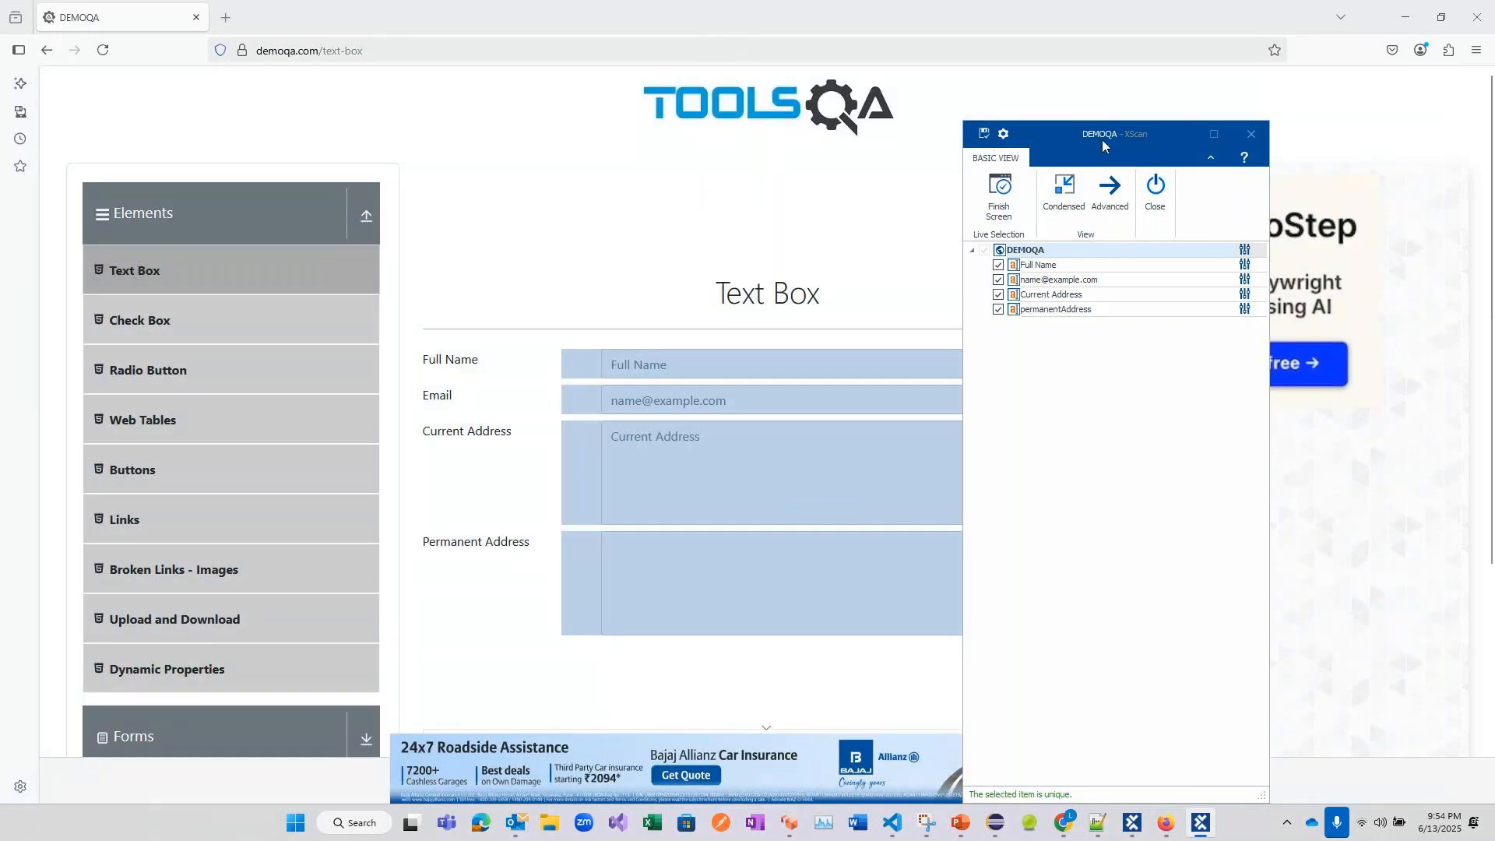
- Uncover the form's Submit button, add it to the scanned controls and exclude the stray DIV entry
left_click_drag(1103, 146, 790, 145)
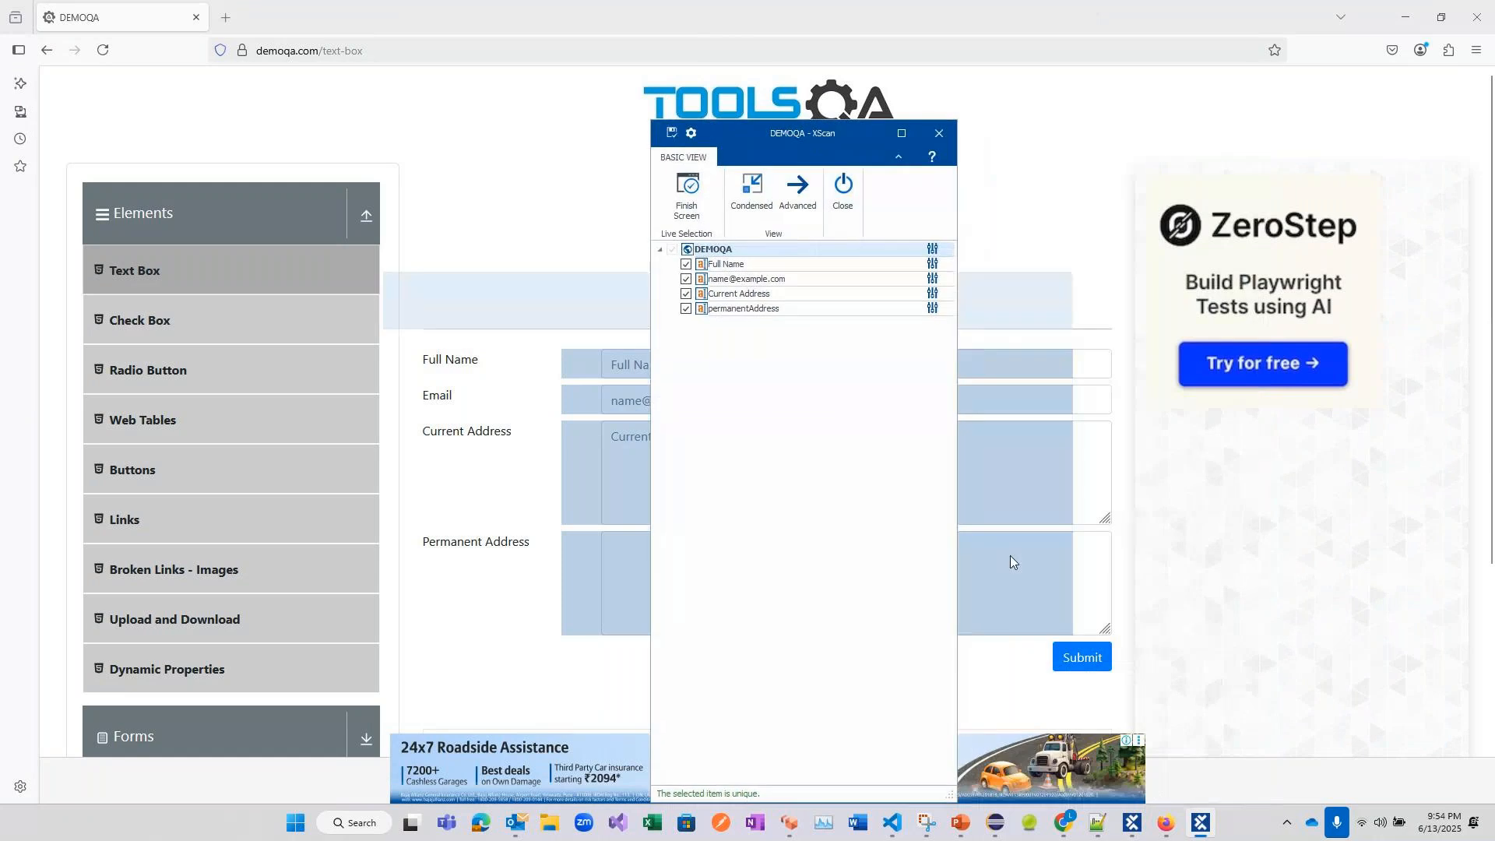
left_click(1098, 666)
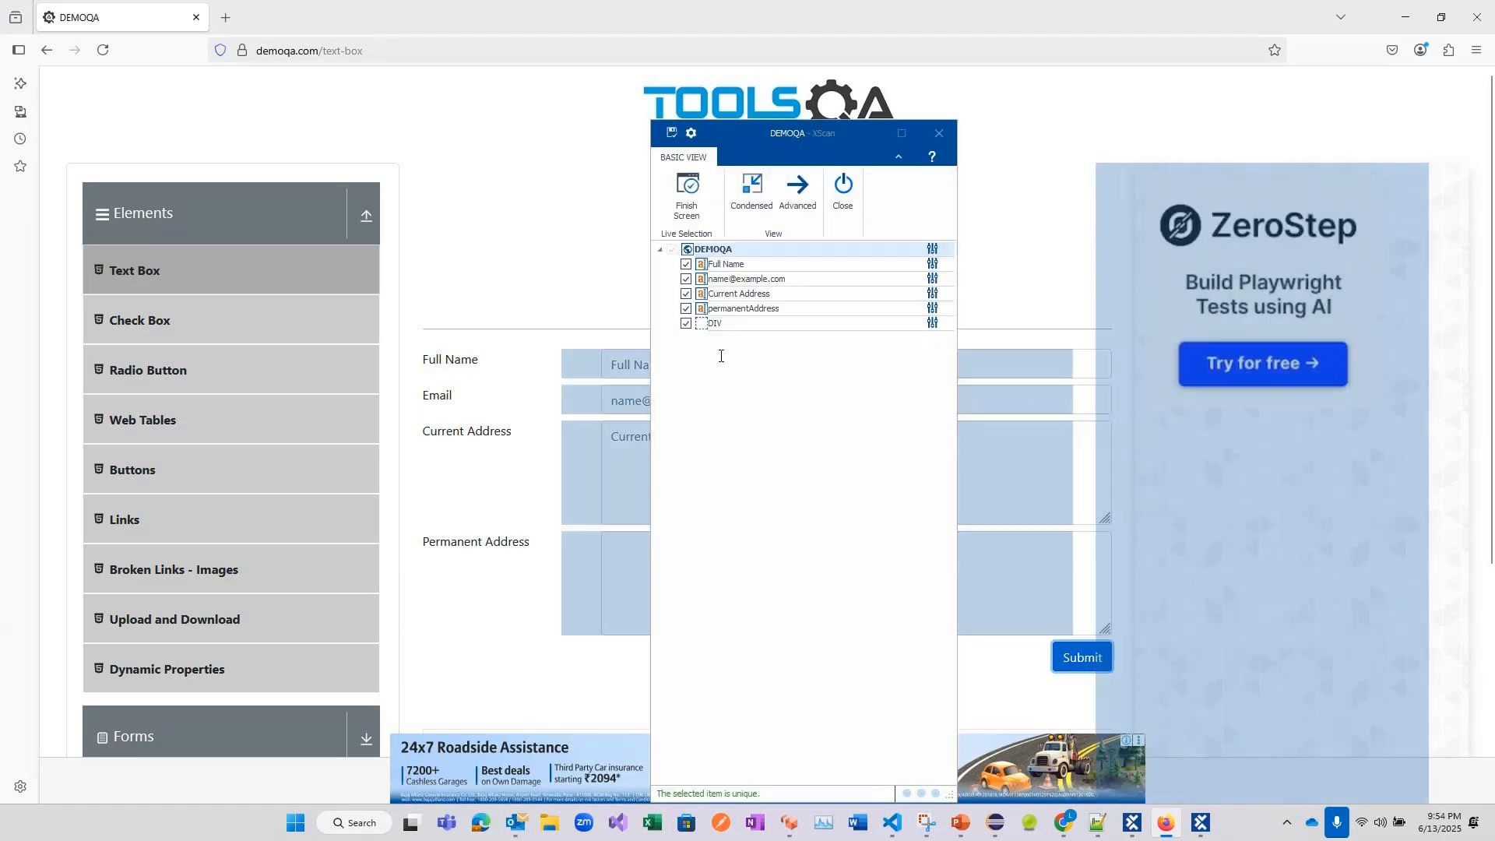
left_click(685, 326)
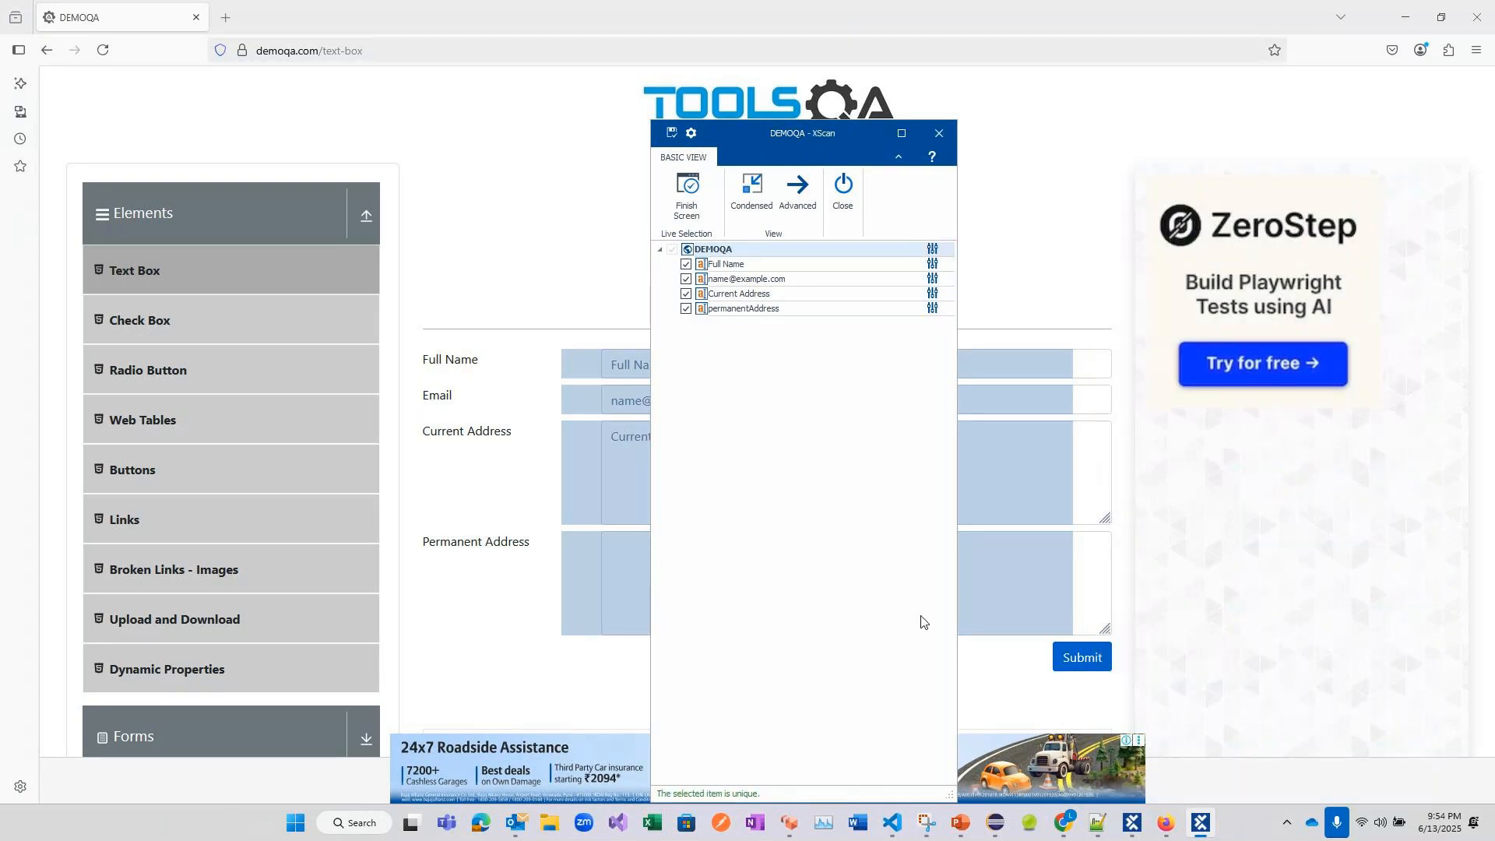
left_click(1061, 660)
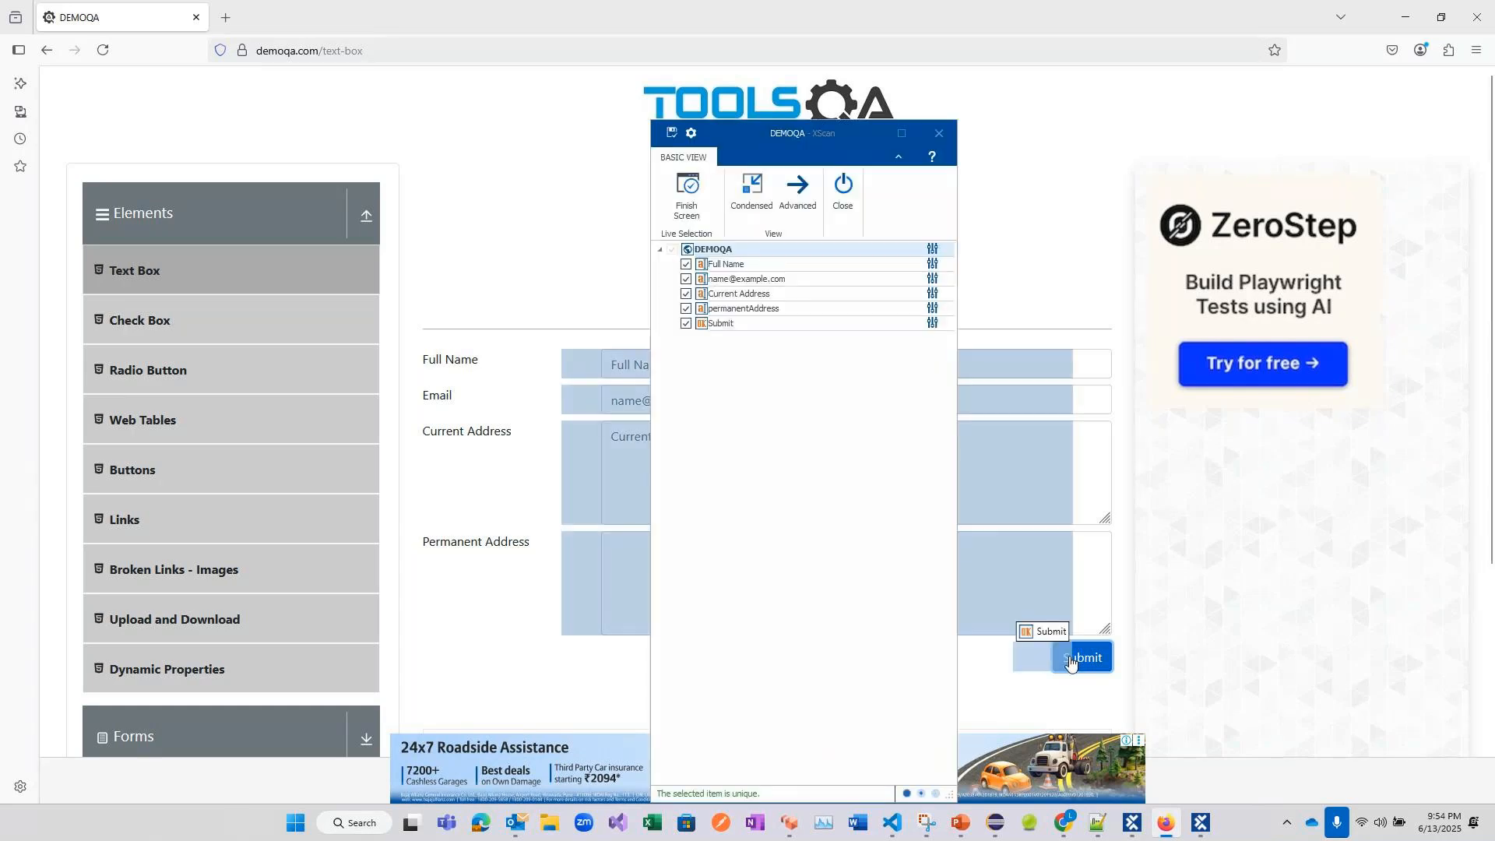
- Save the five scanned controls as a module from the Advanced view and close the XScan window
left_click(796, 184)
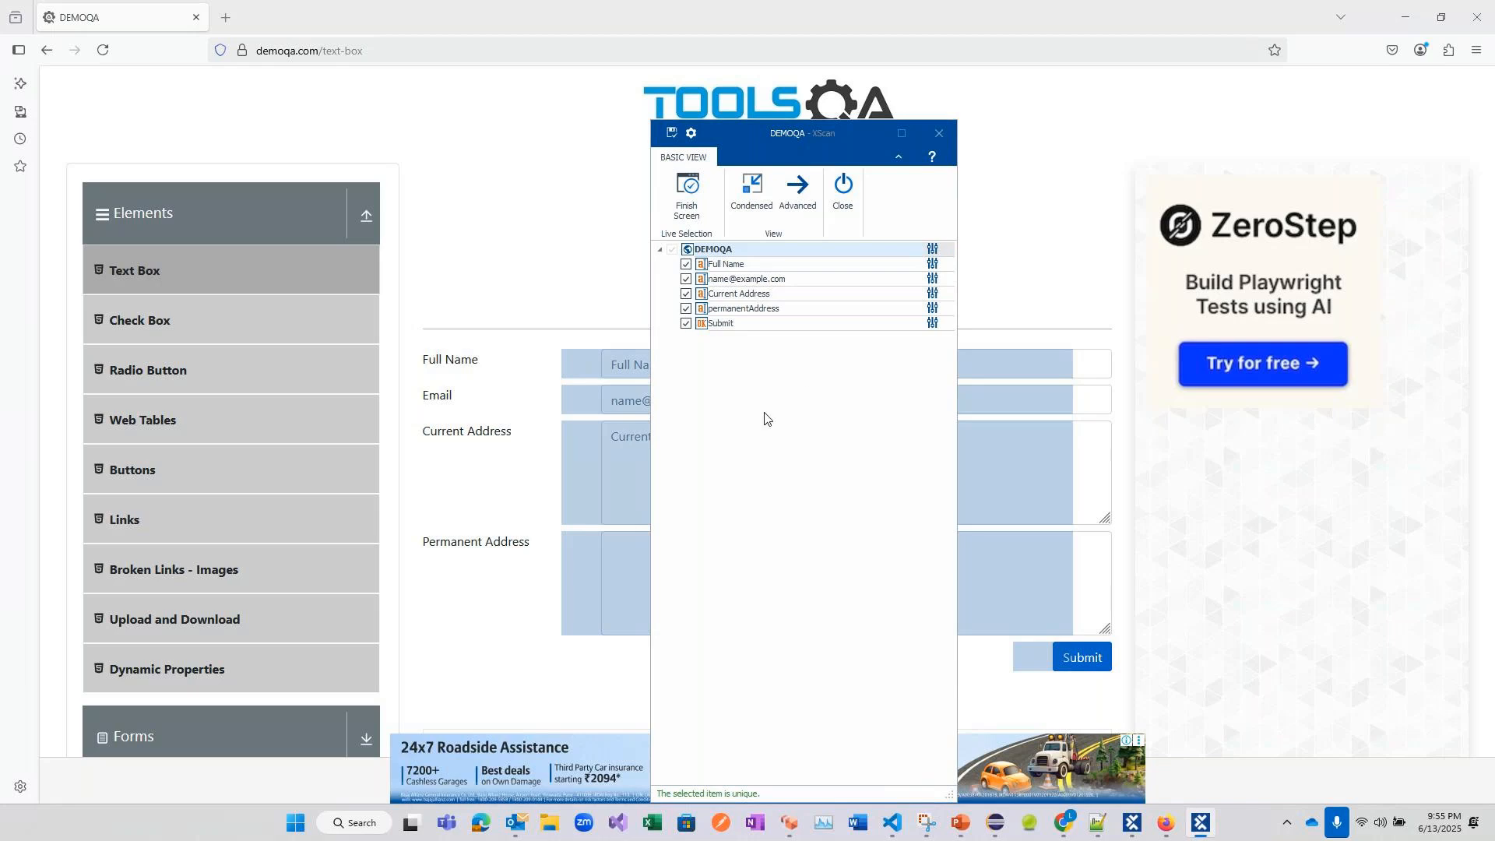
left_click(798, 191)
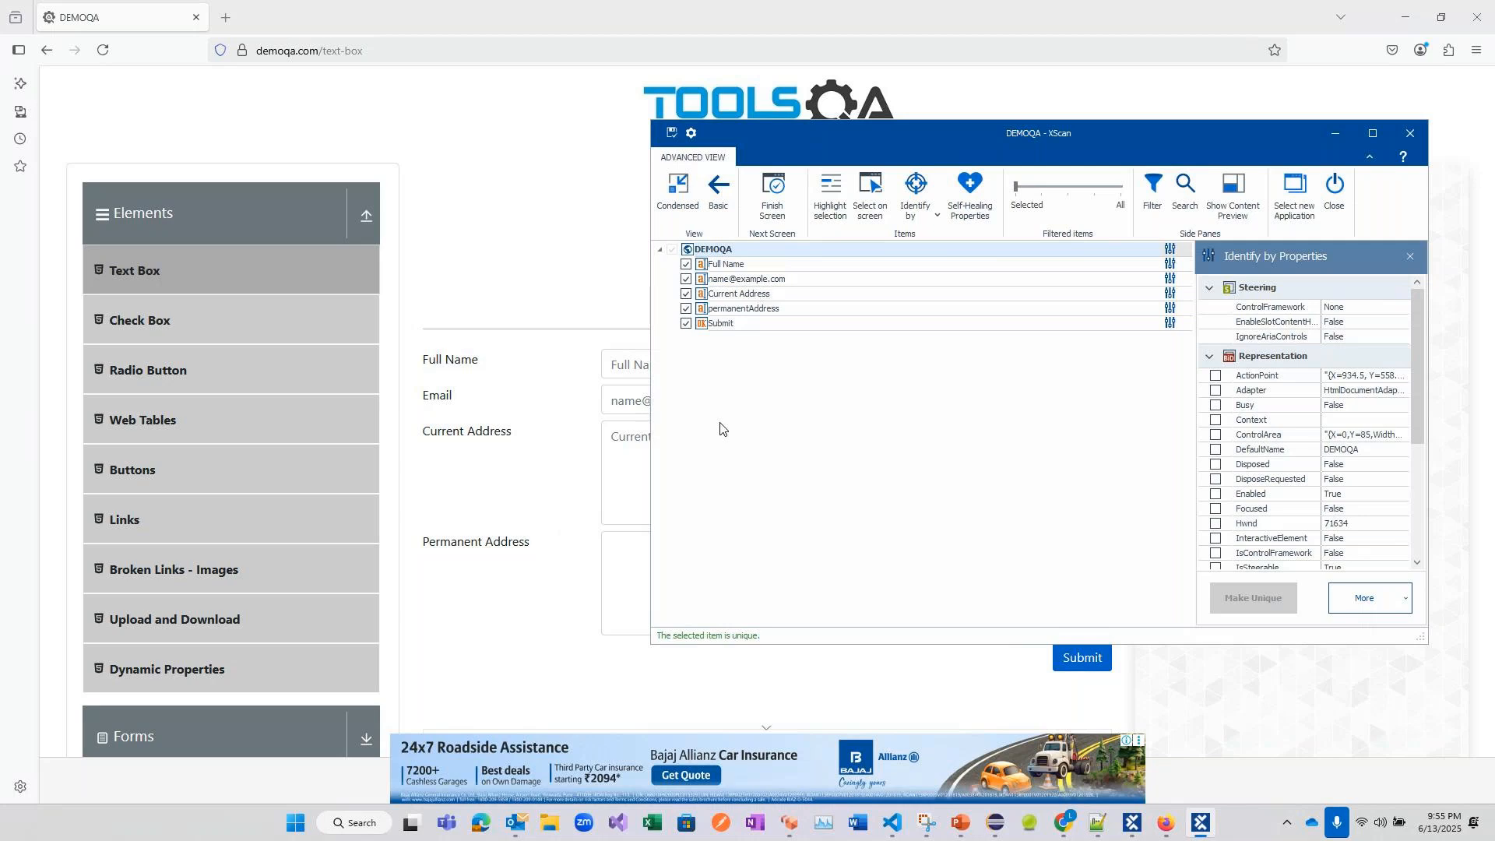
left_click(671, 134)
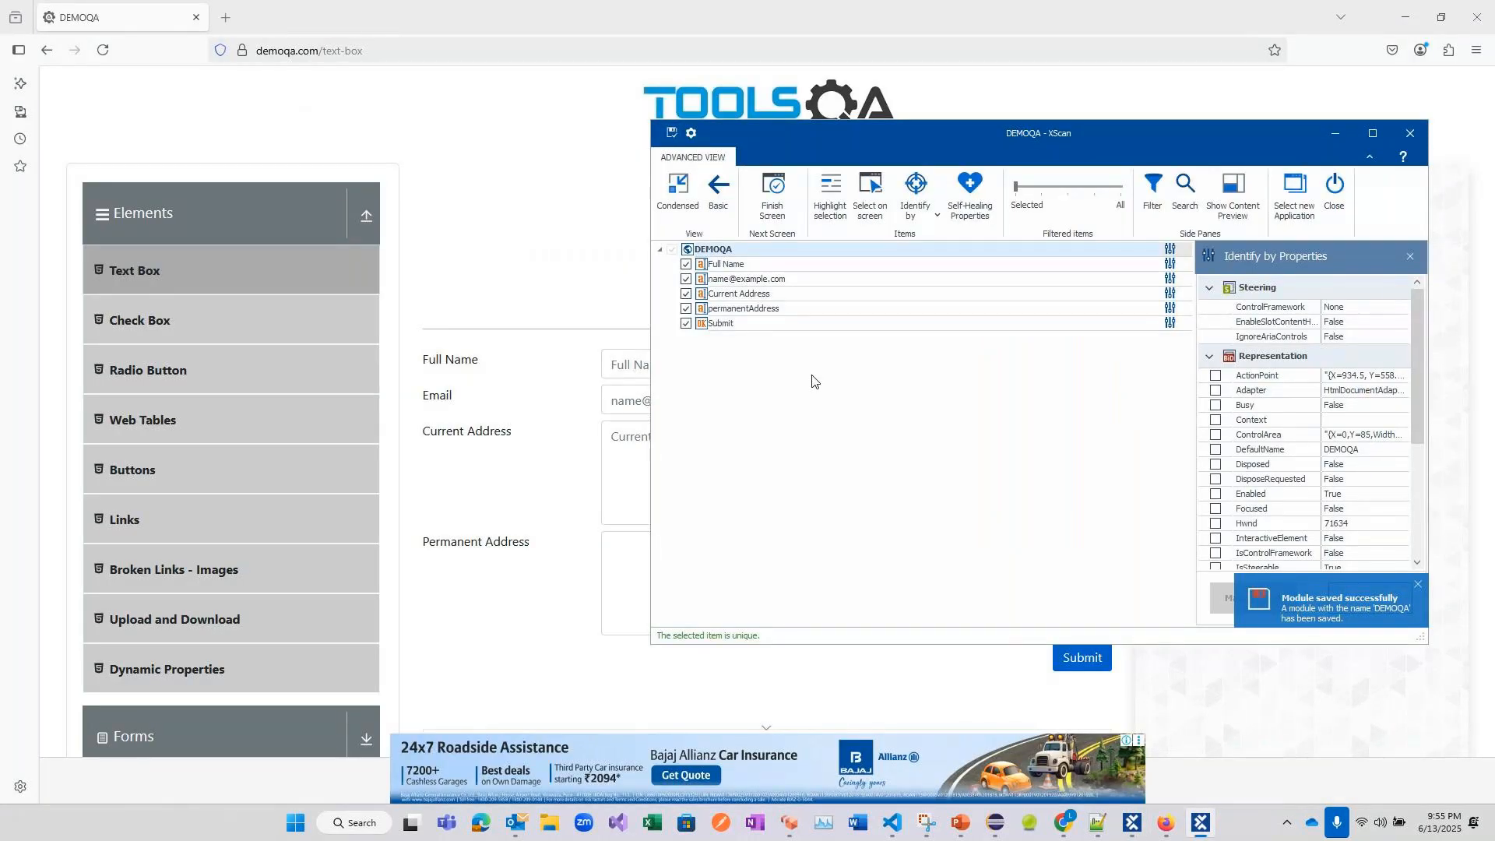
key("alt+Tab")
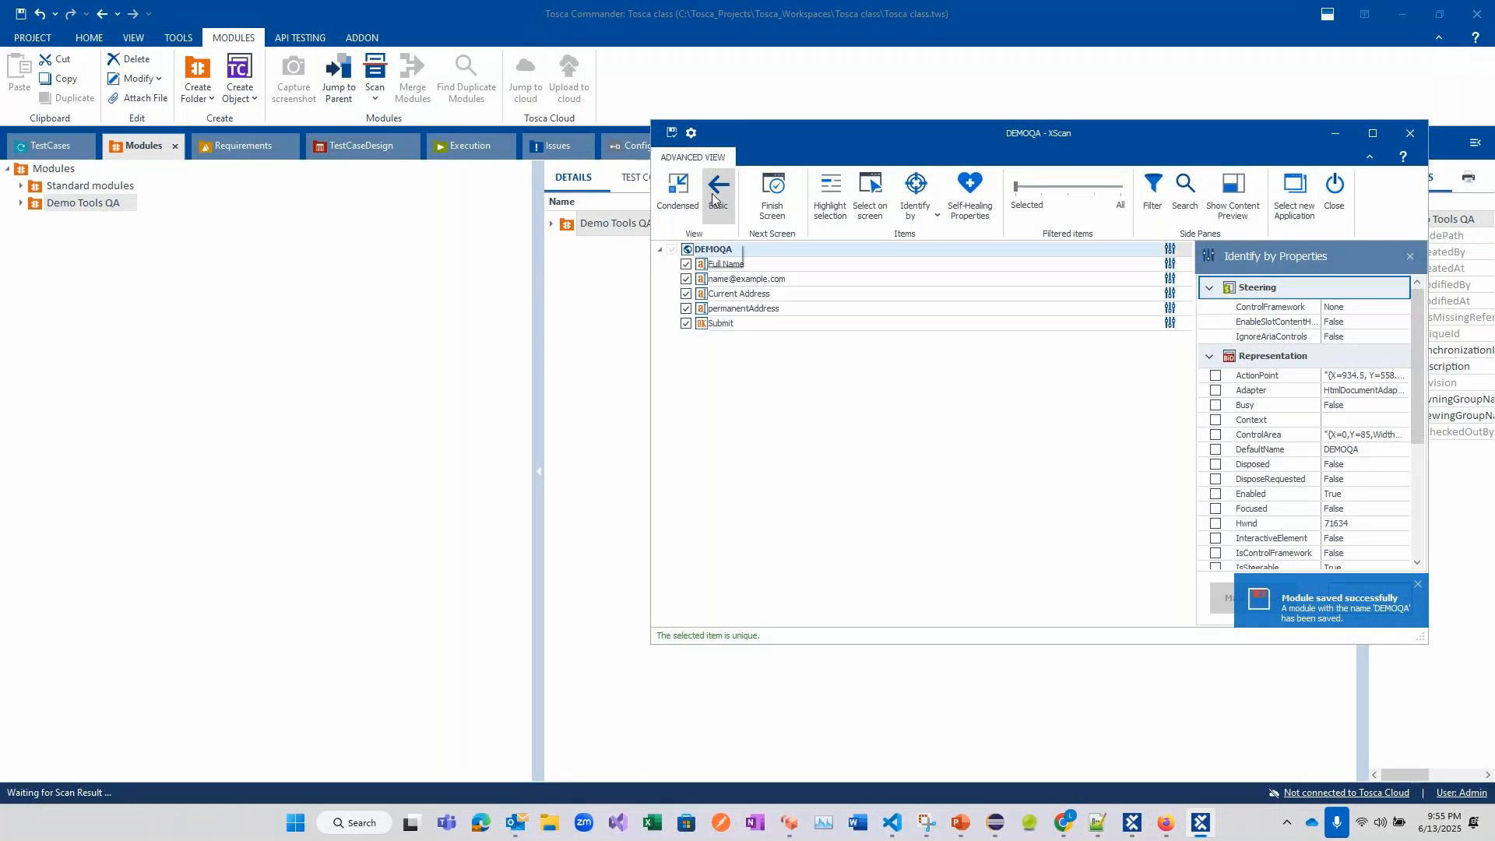
left_click(712, 199)
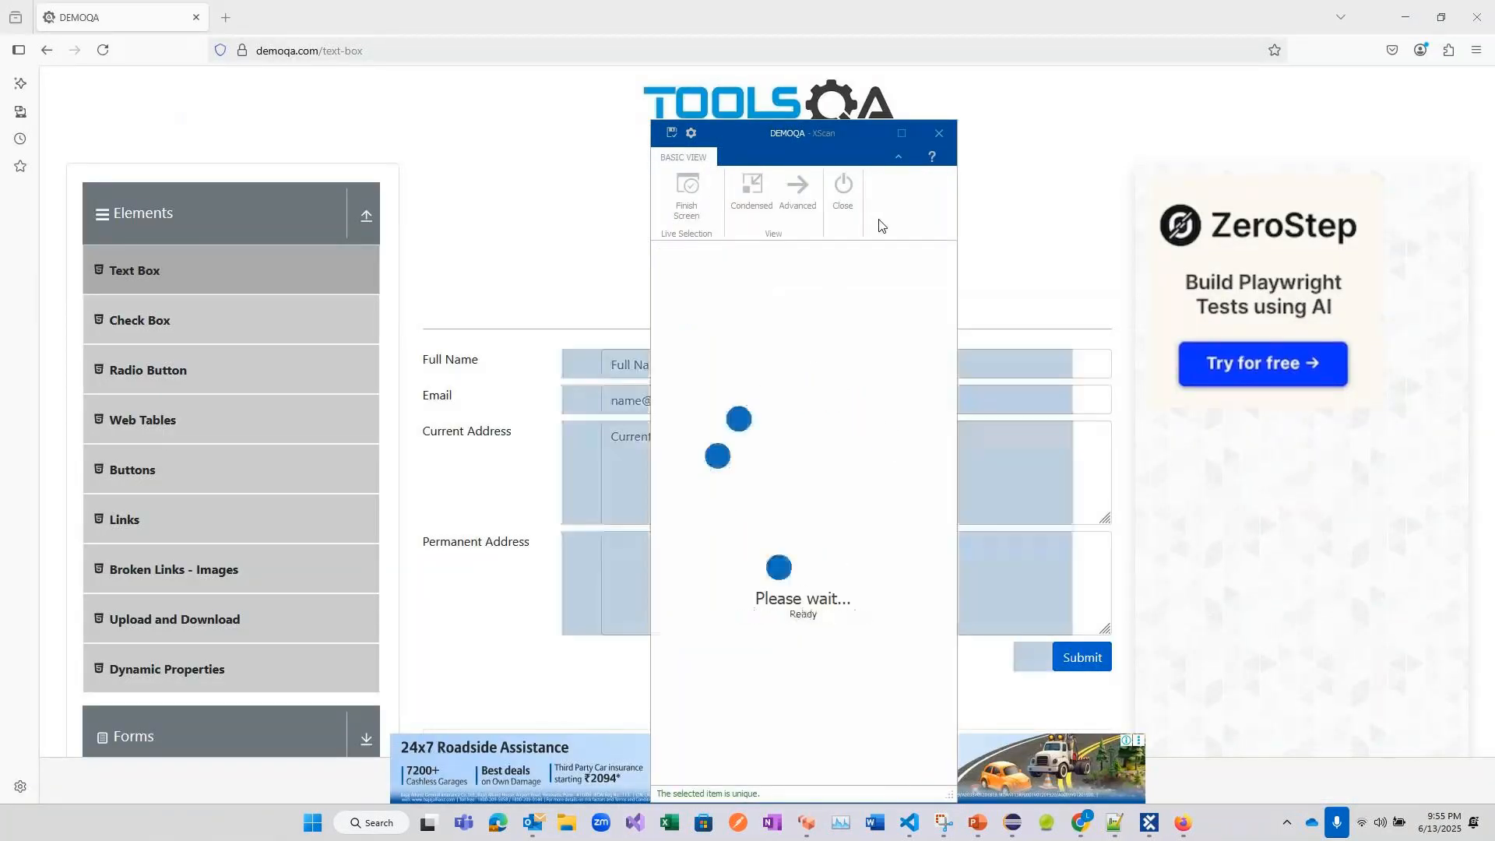
left_click(937, 135)
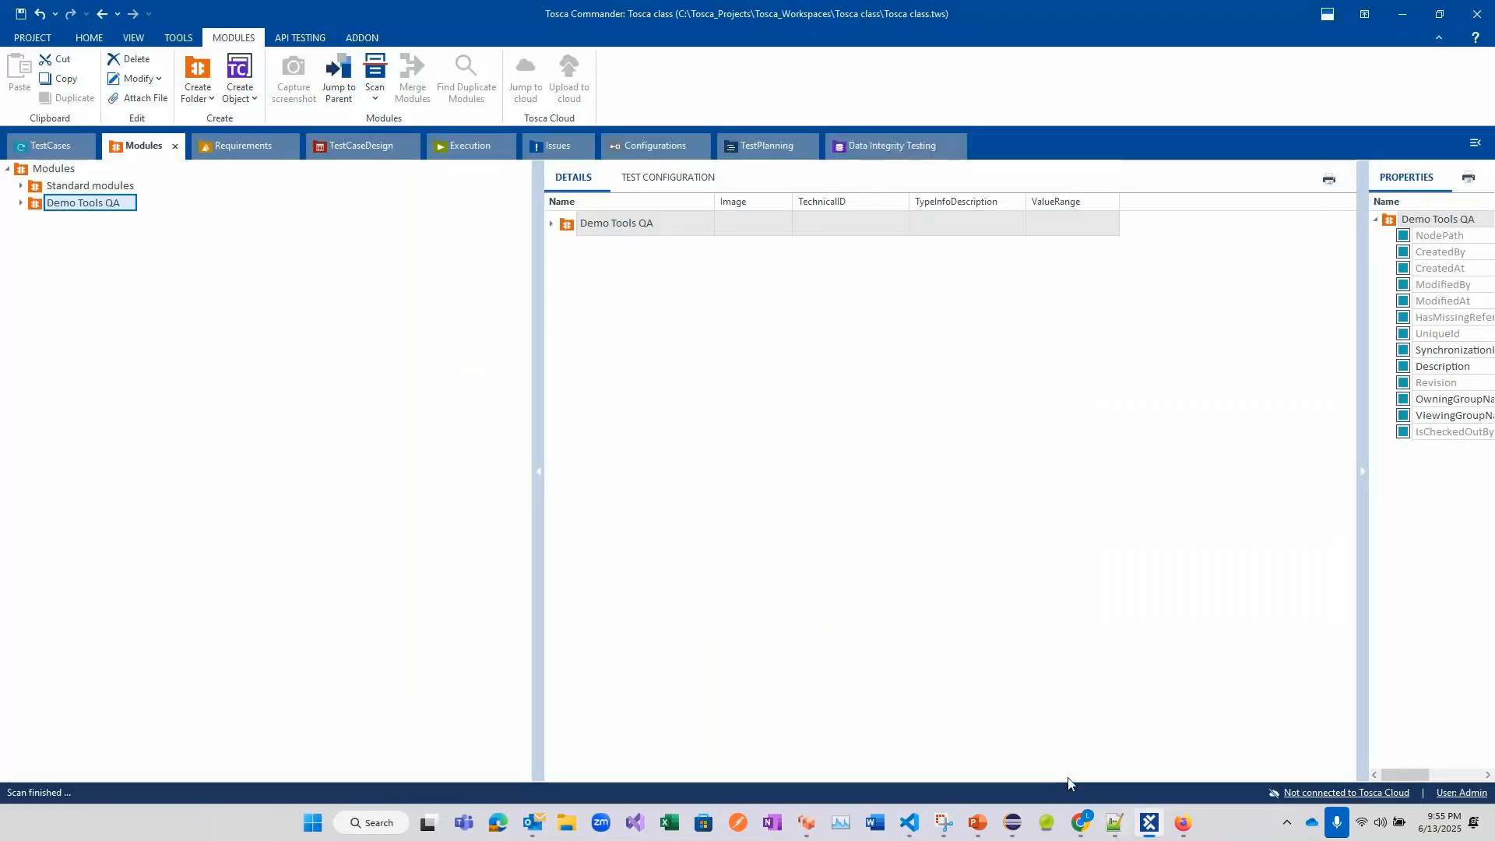
- Start an application scan of the DEMOQA Firefox window from the Demo Tools QA folder and open the Advanced view
right_click(66, 208)
mouse_move(105, 285)
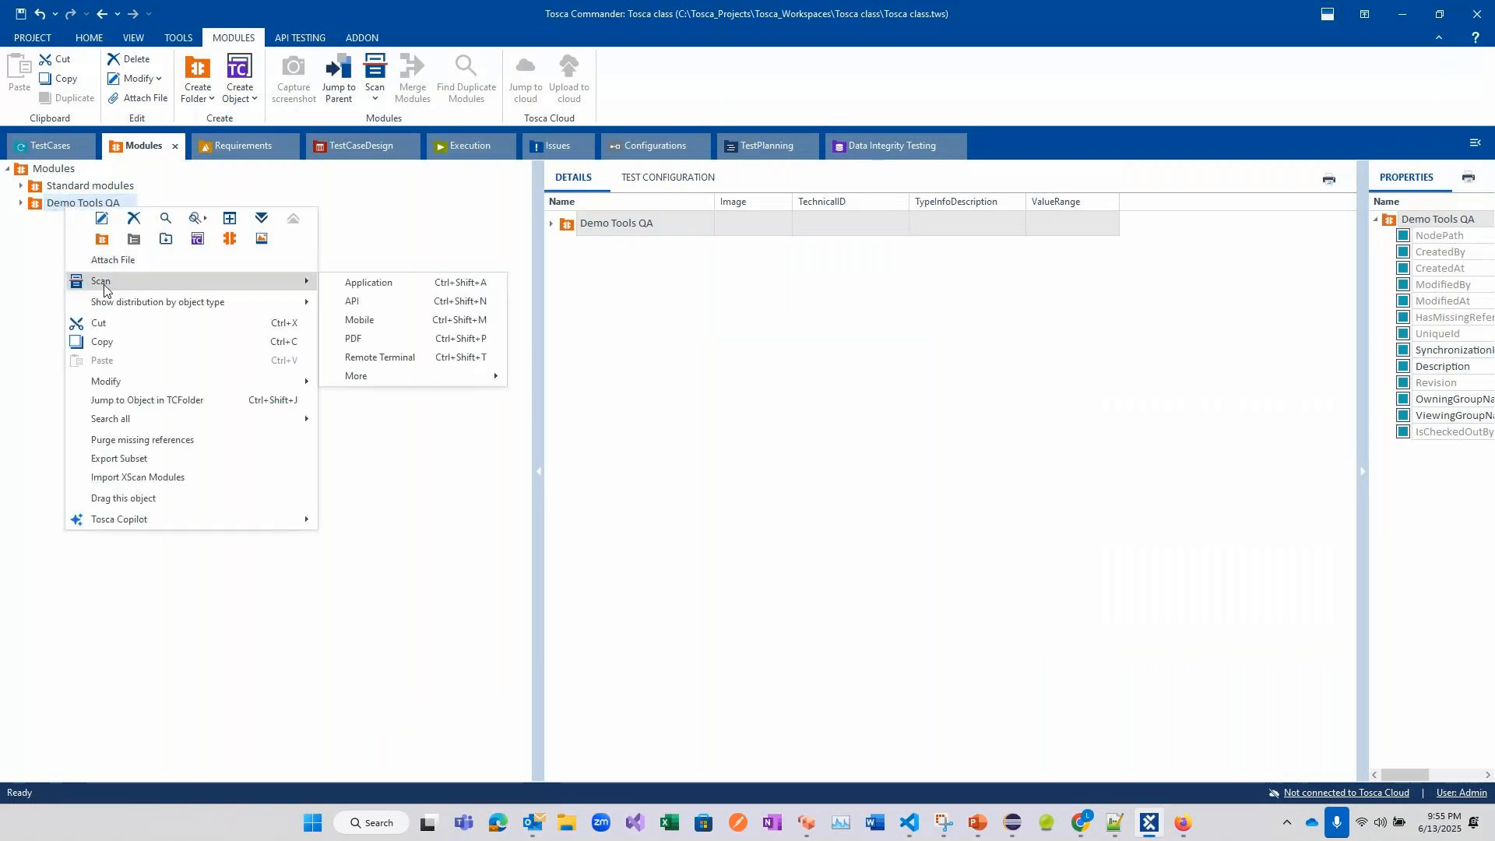
left_click(379, 285)
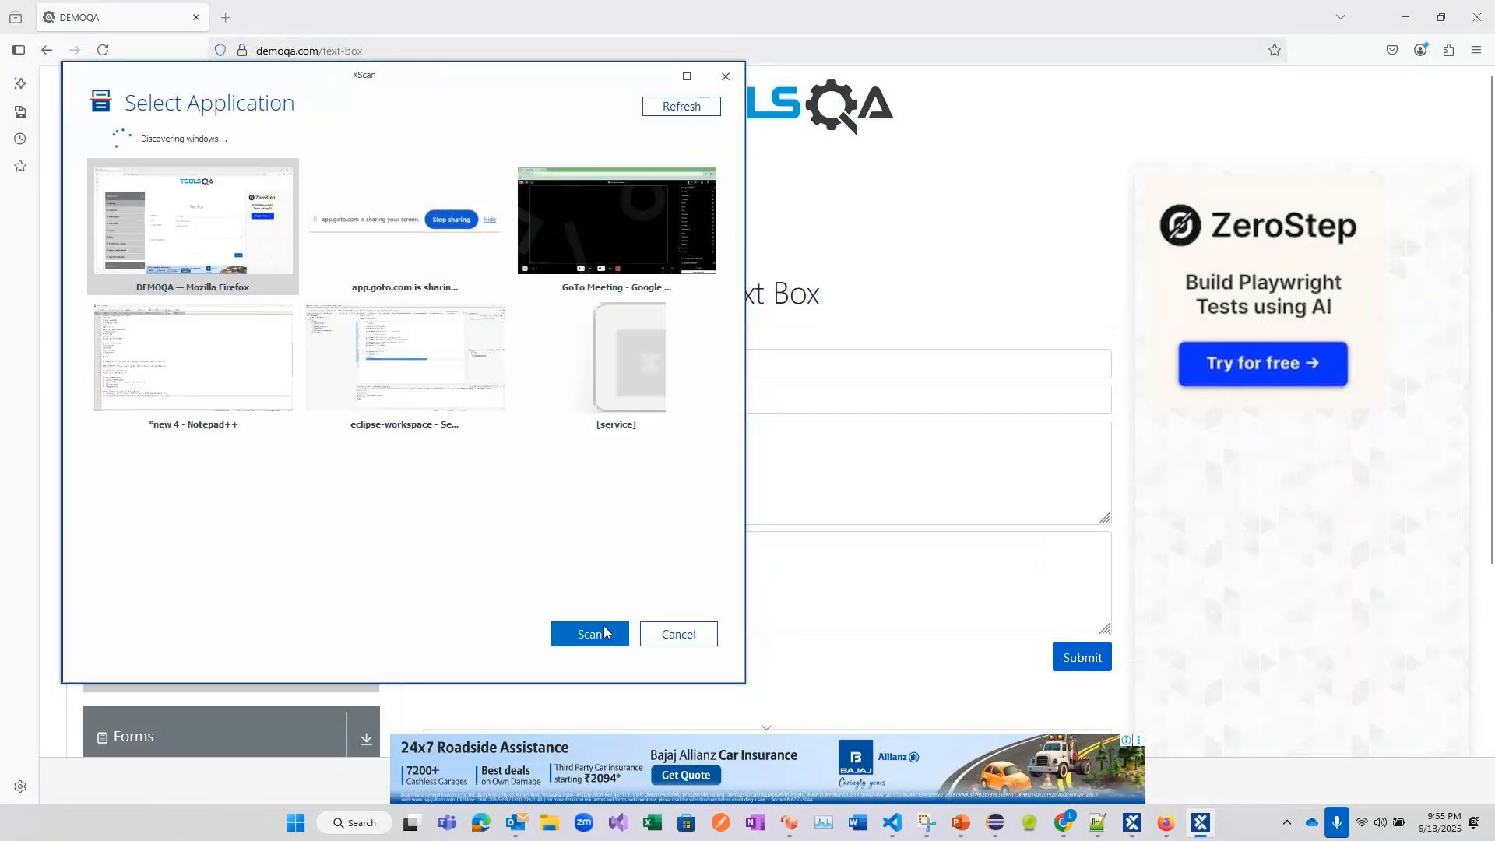
left_click(590, 634)
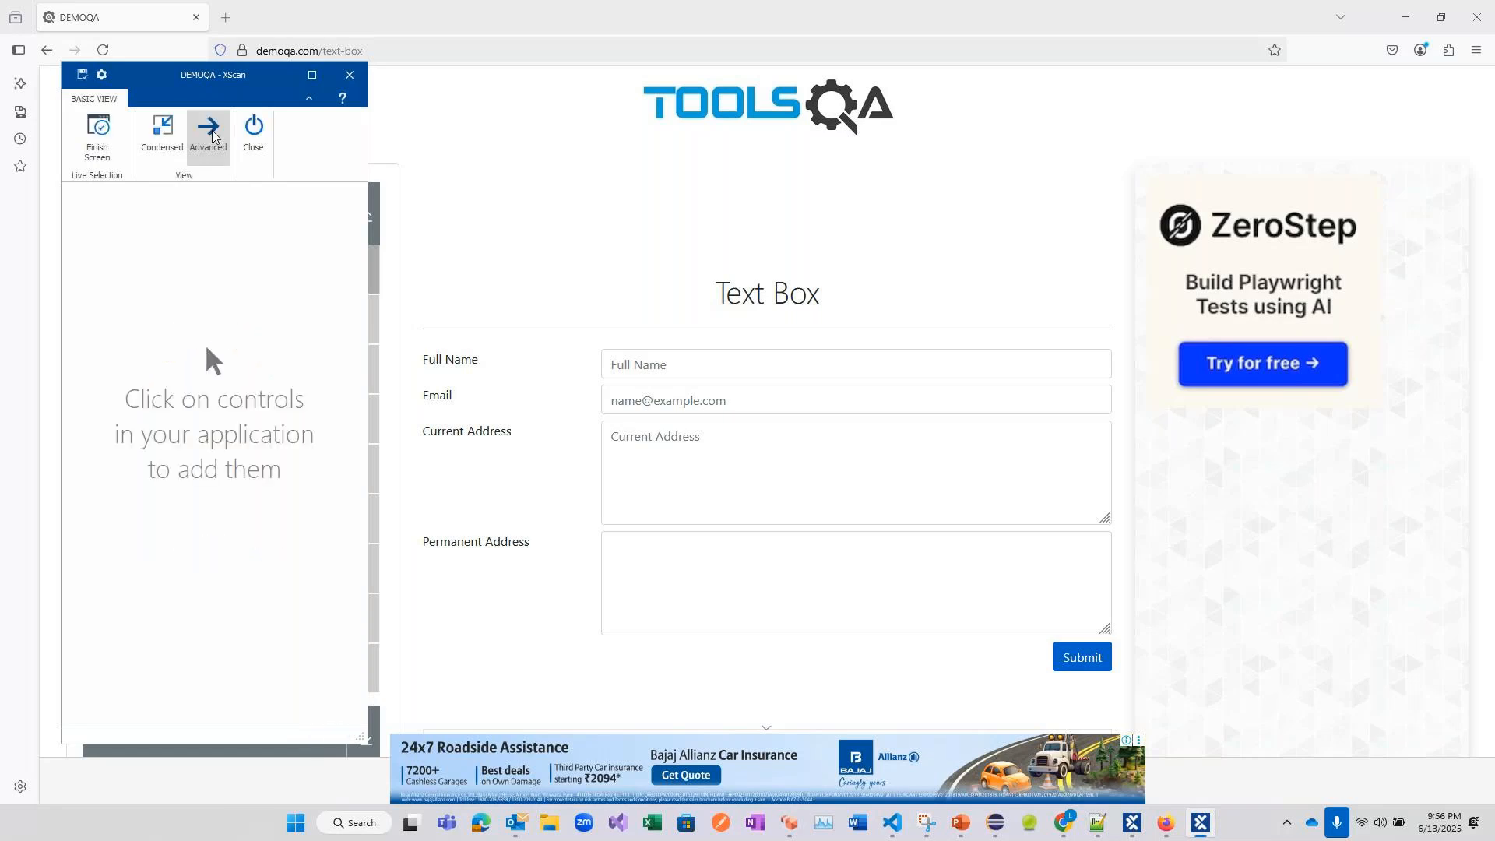
left_click(212, 133)
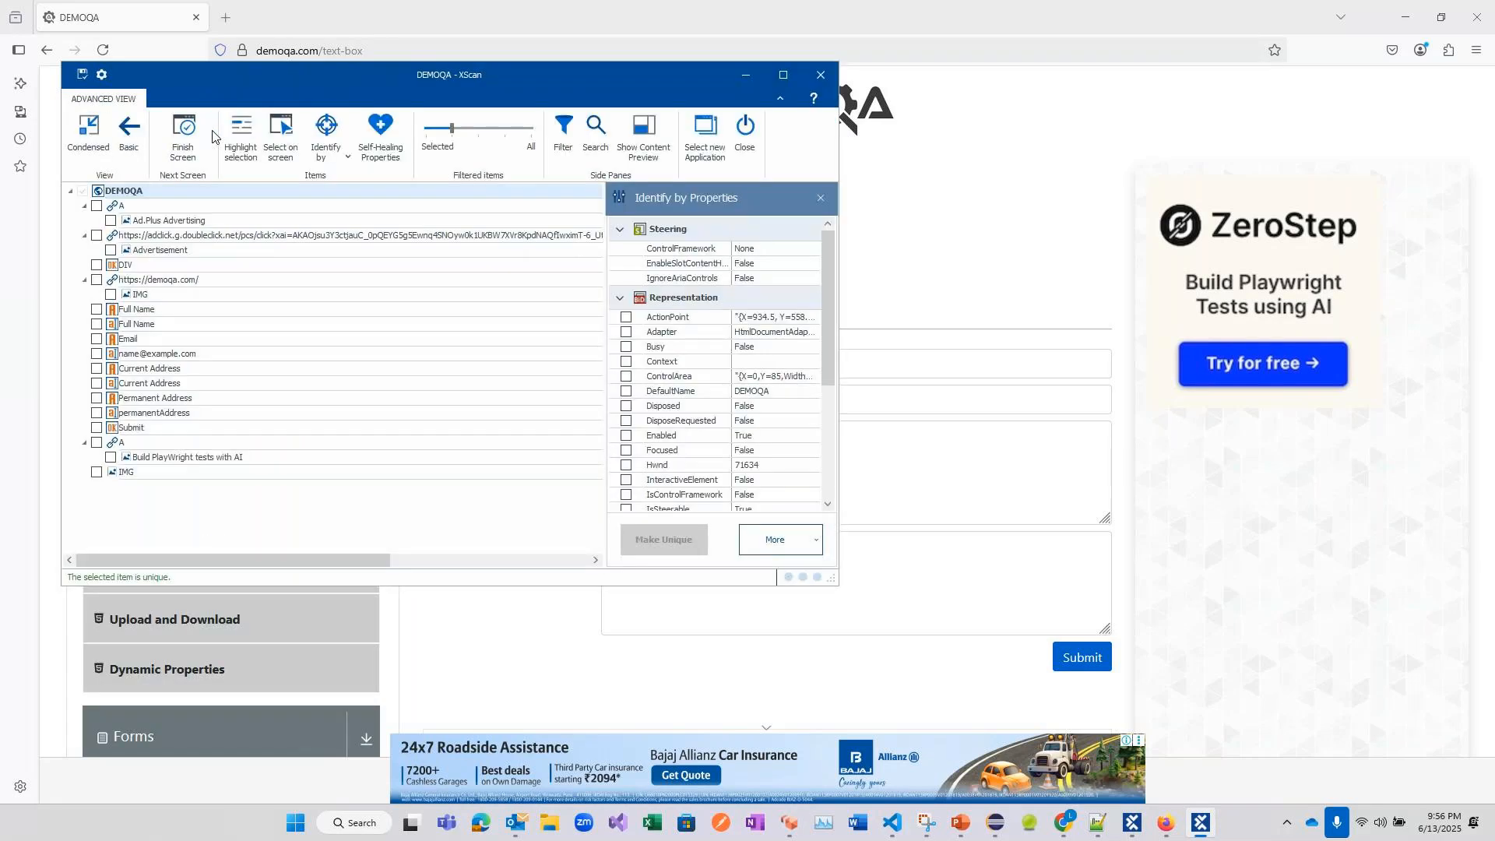
left_click(784, 75)
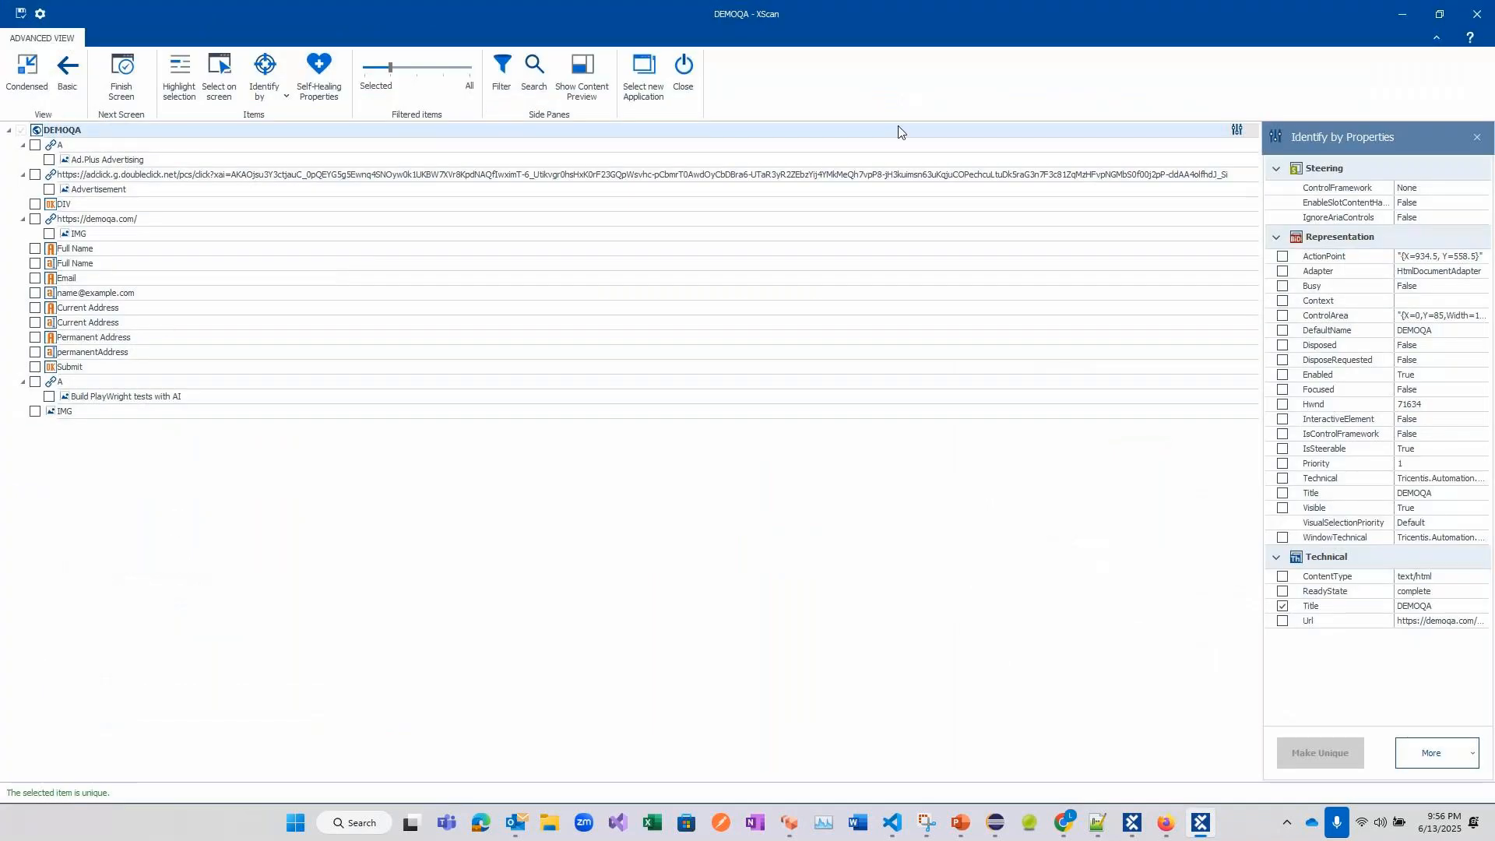
left_click(1438, 14)
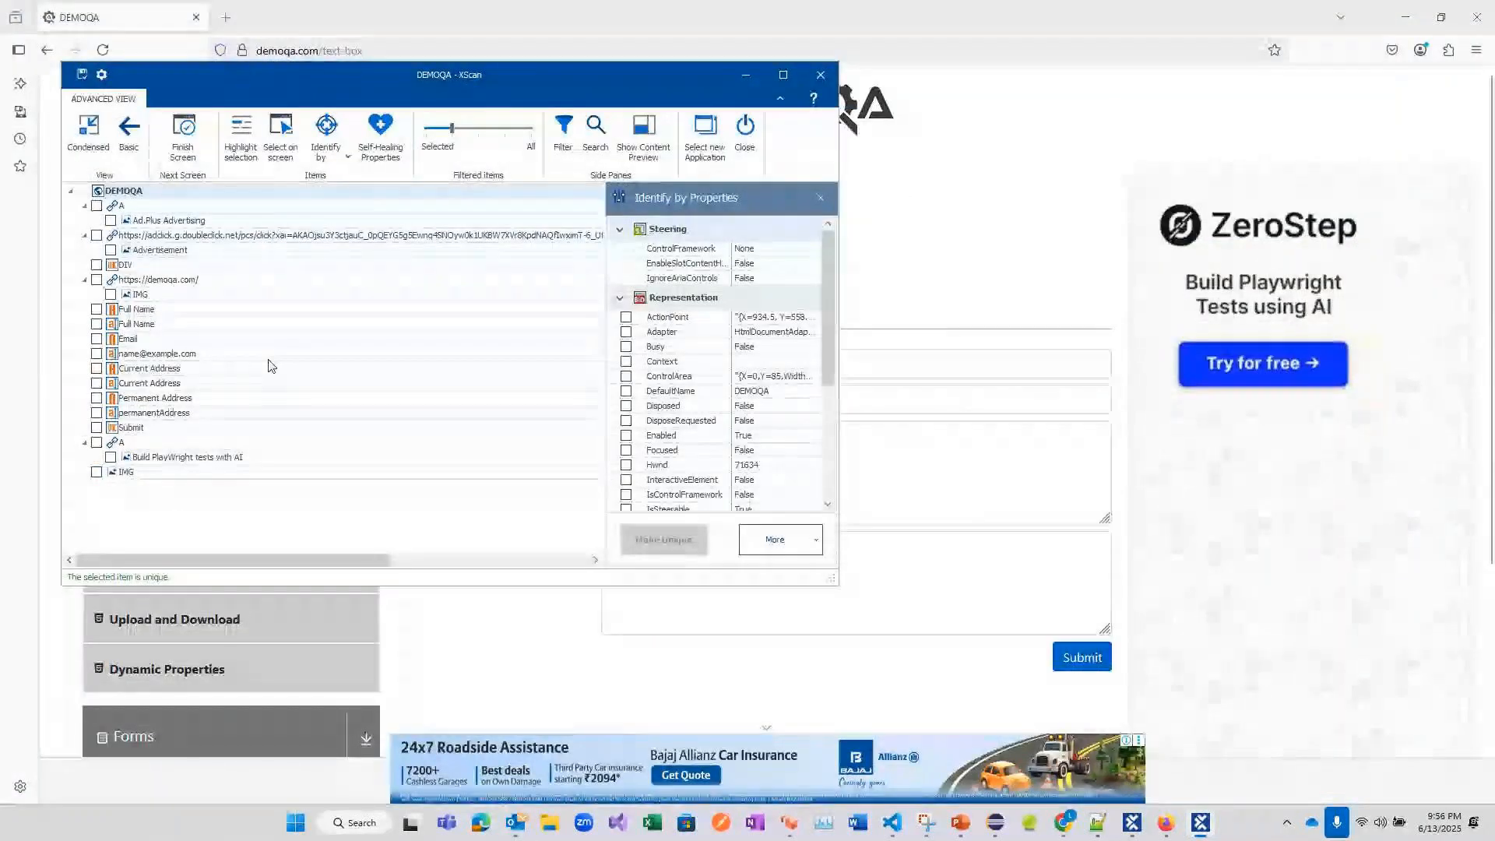
- Examine the page's full control tree at different item filter levels beside the form, and leave the scan without saving
left_click_drag(487, 84, 917, 156)
left_click(960, 204)
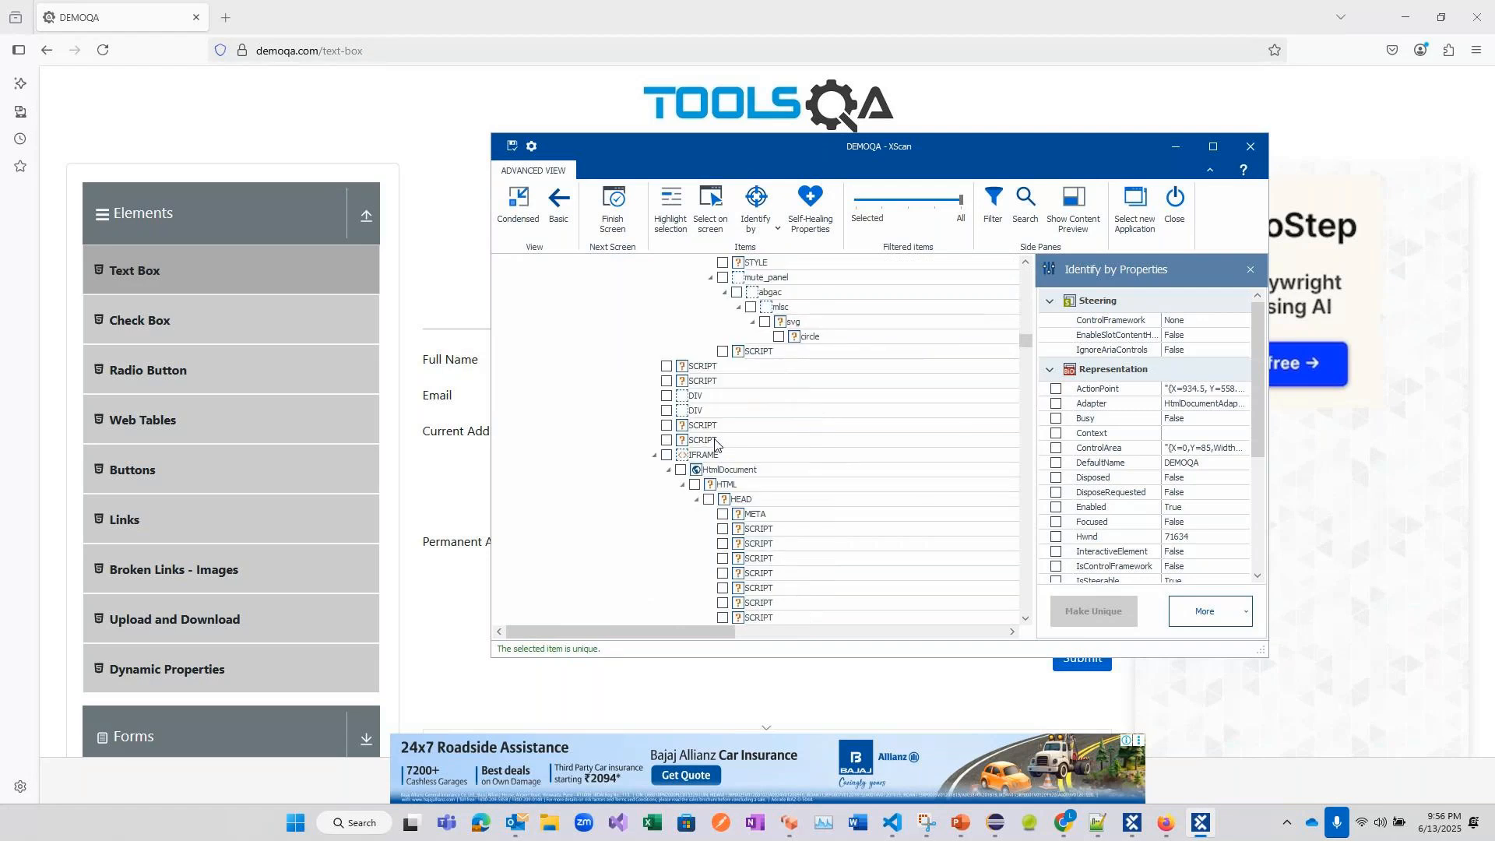
scroll(717, 445, "down", 9)
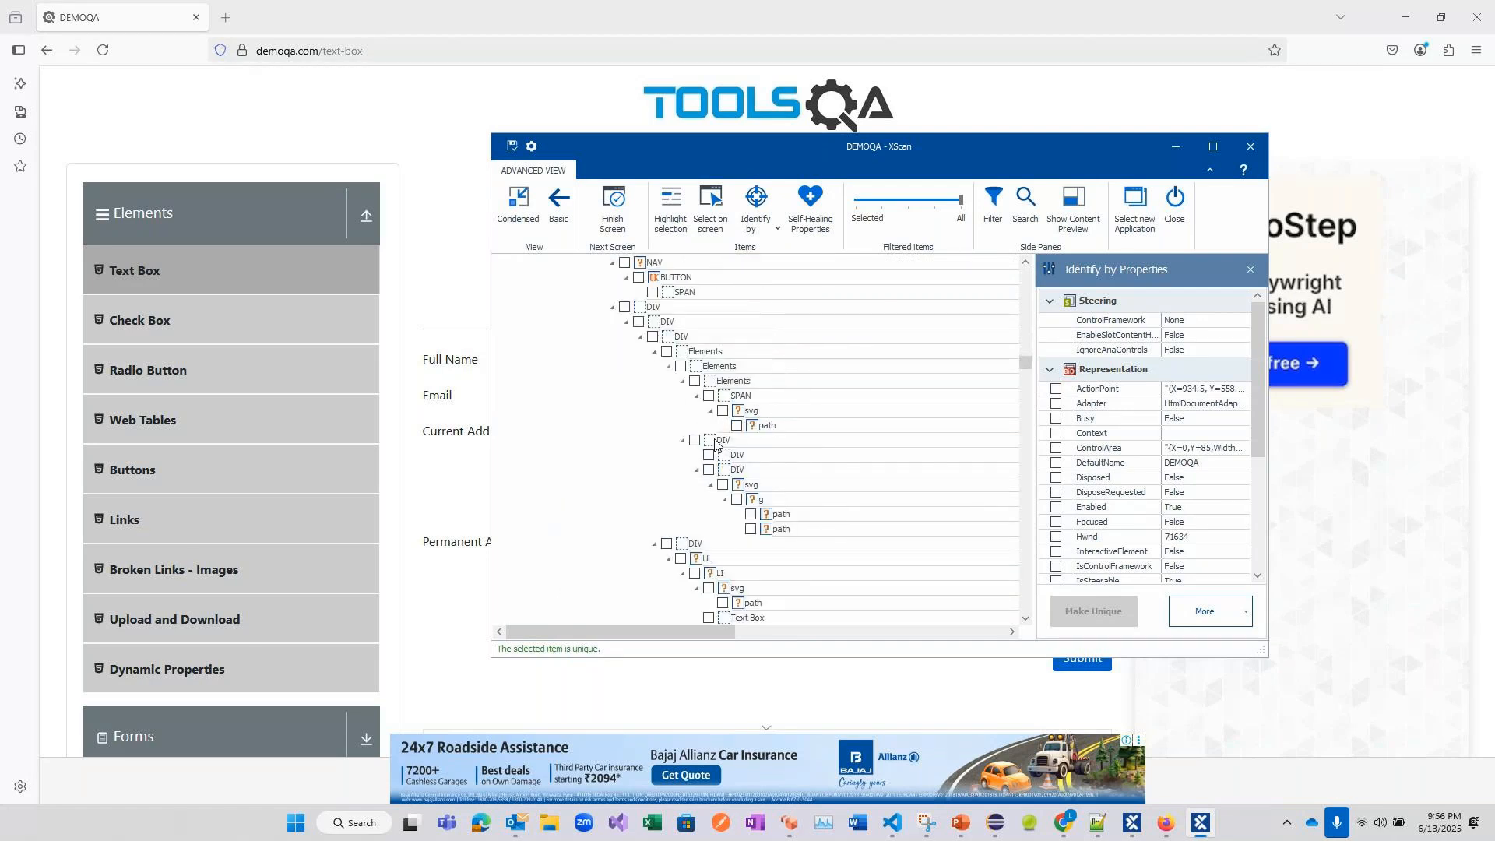
scroll(718, 445, "down", 15)
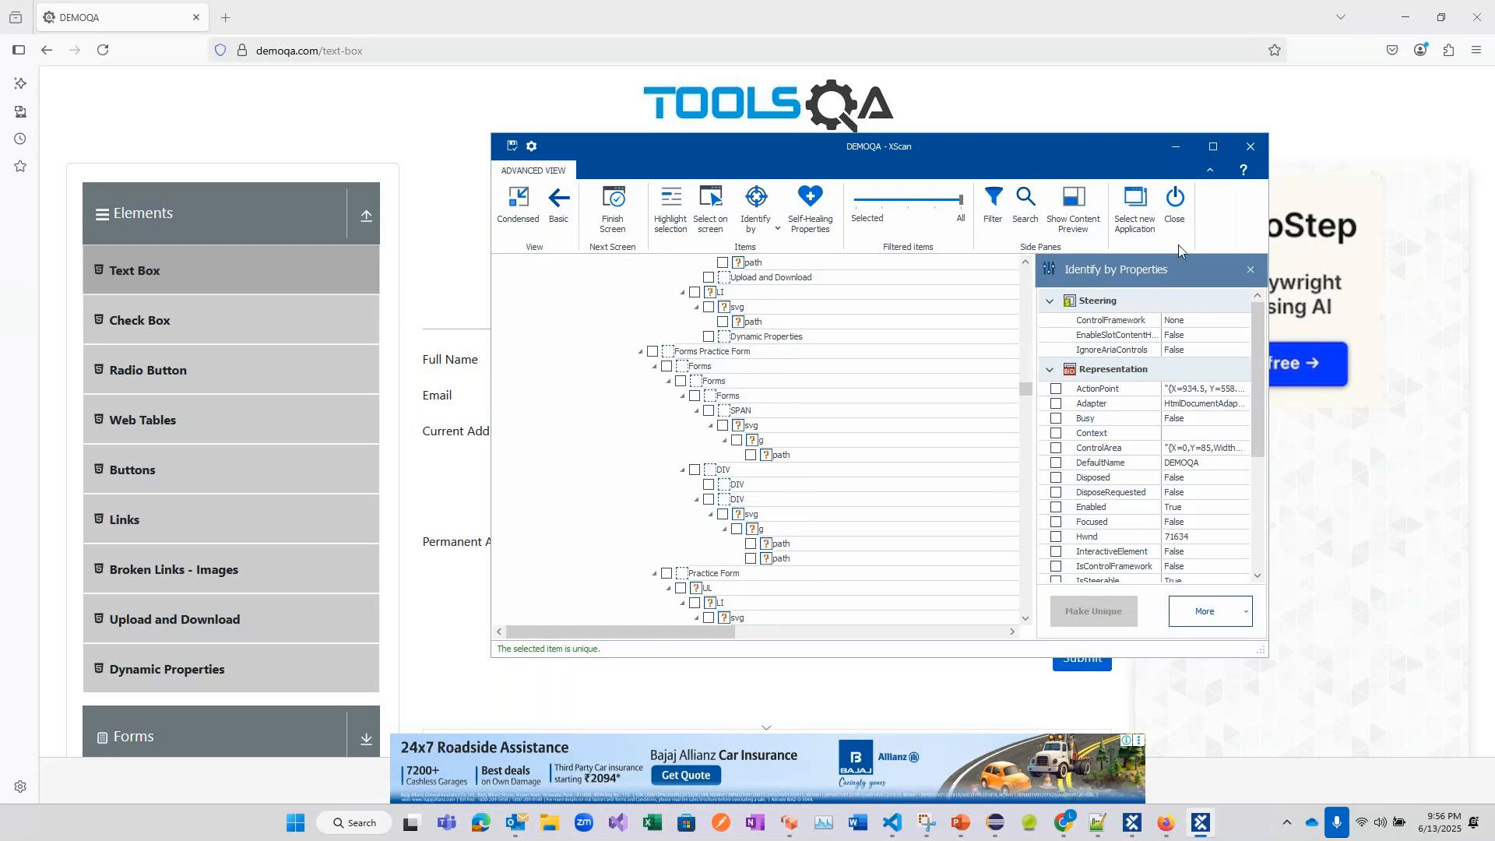
left_click(942, 201)
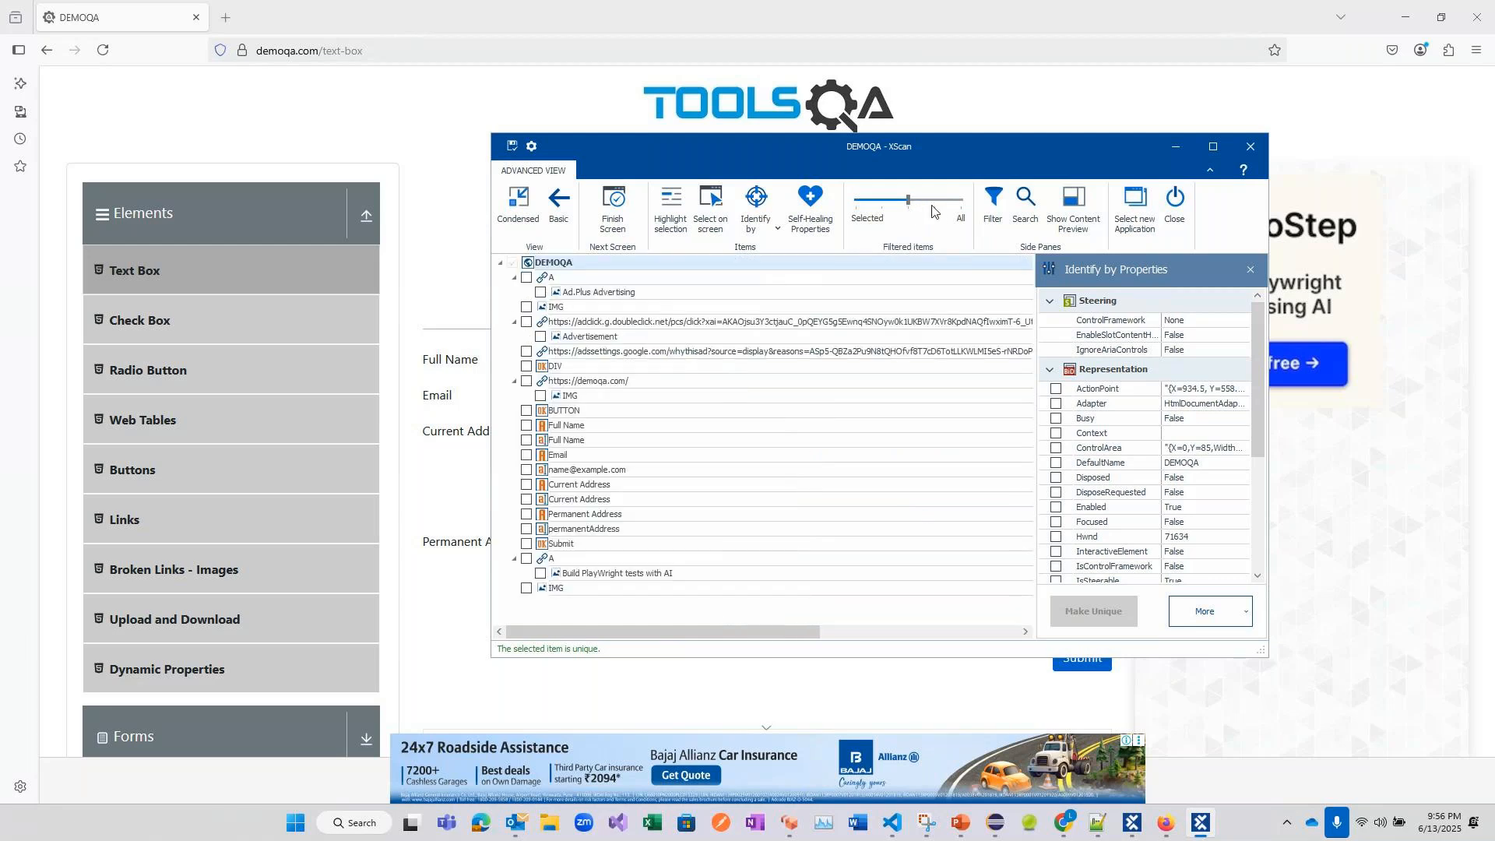
left_click(936, 202)
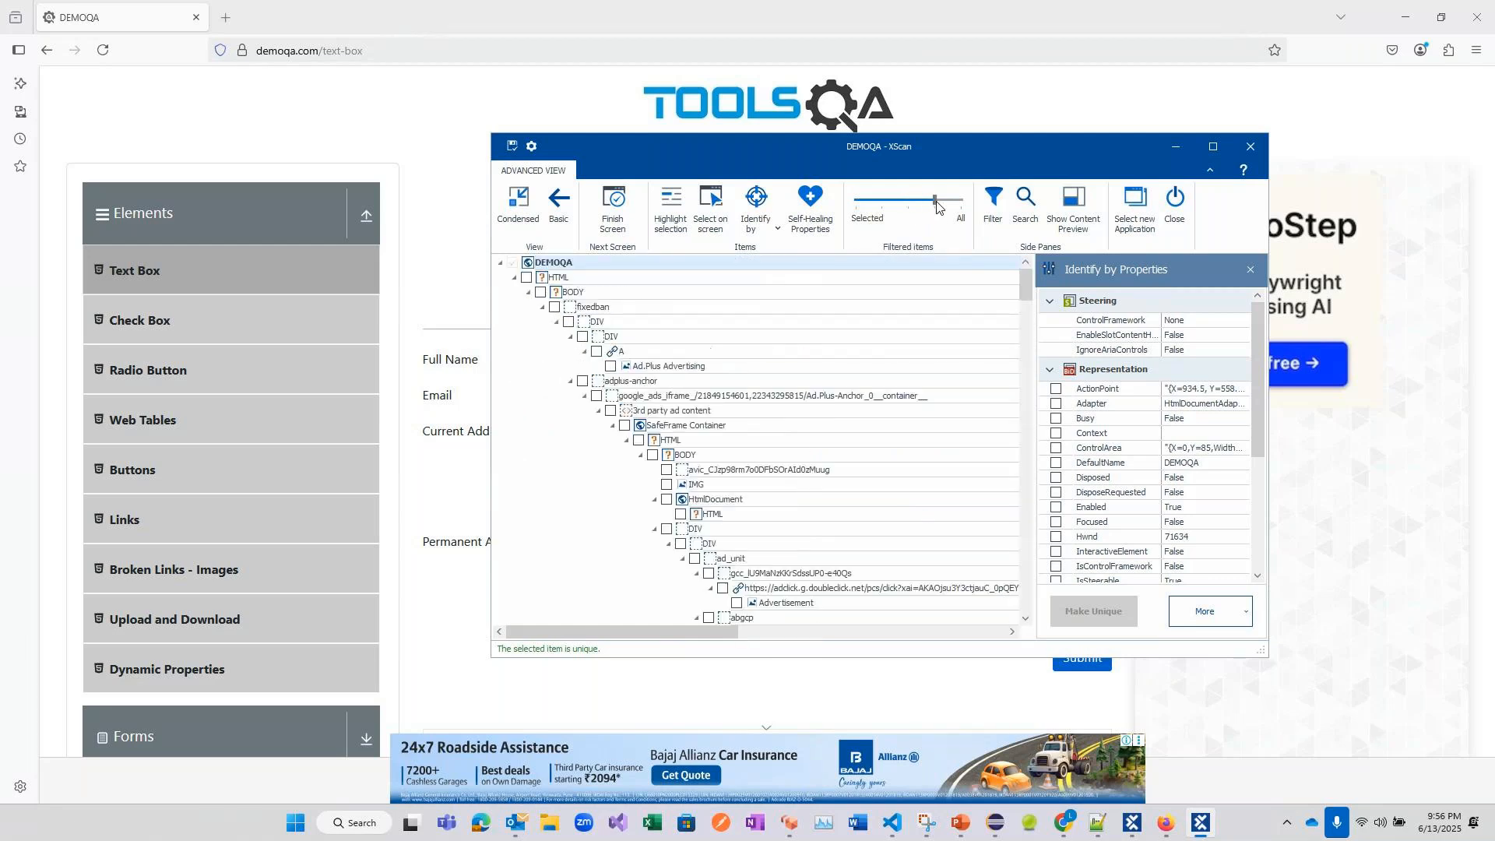
left_click(559, 201)
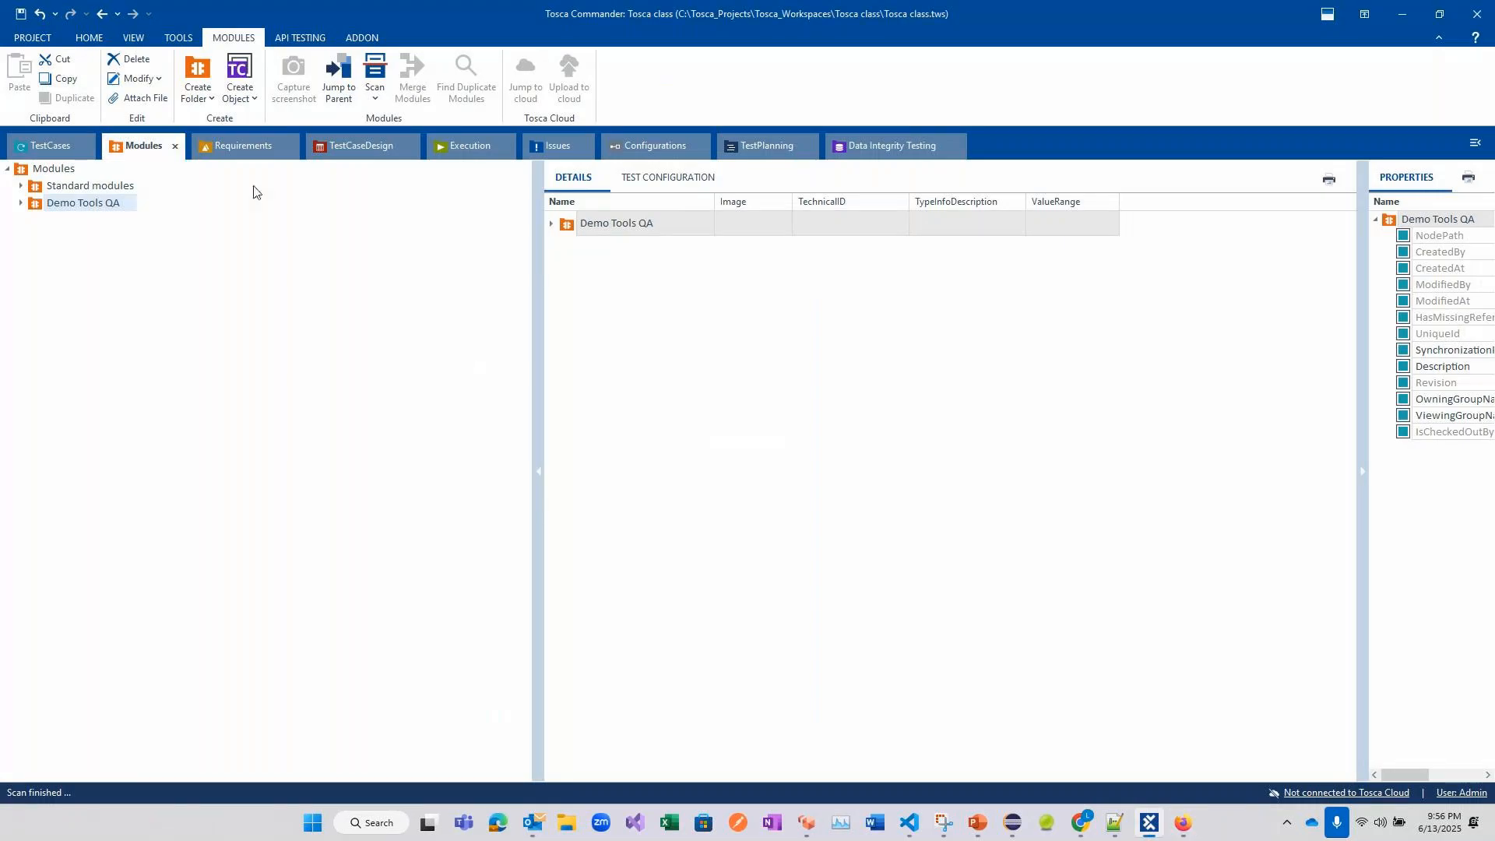
- Expand the Demo Tools QA folder and rename its scanned DEMOQA module as DEMOQA|TextBox
left_click(21, 203)
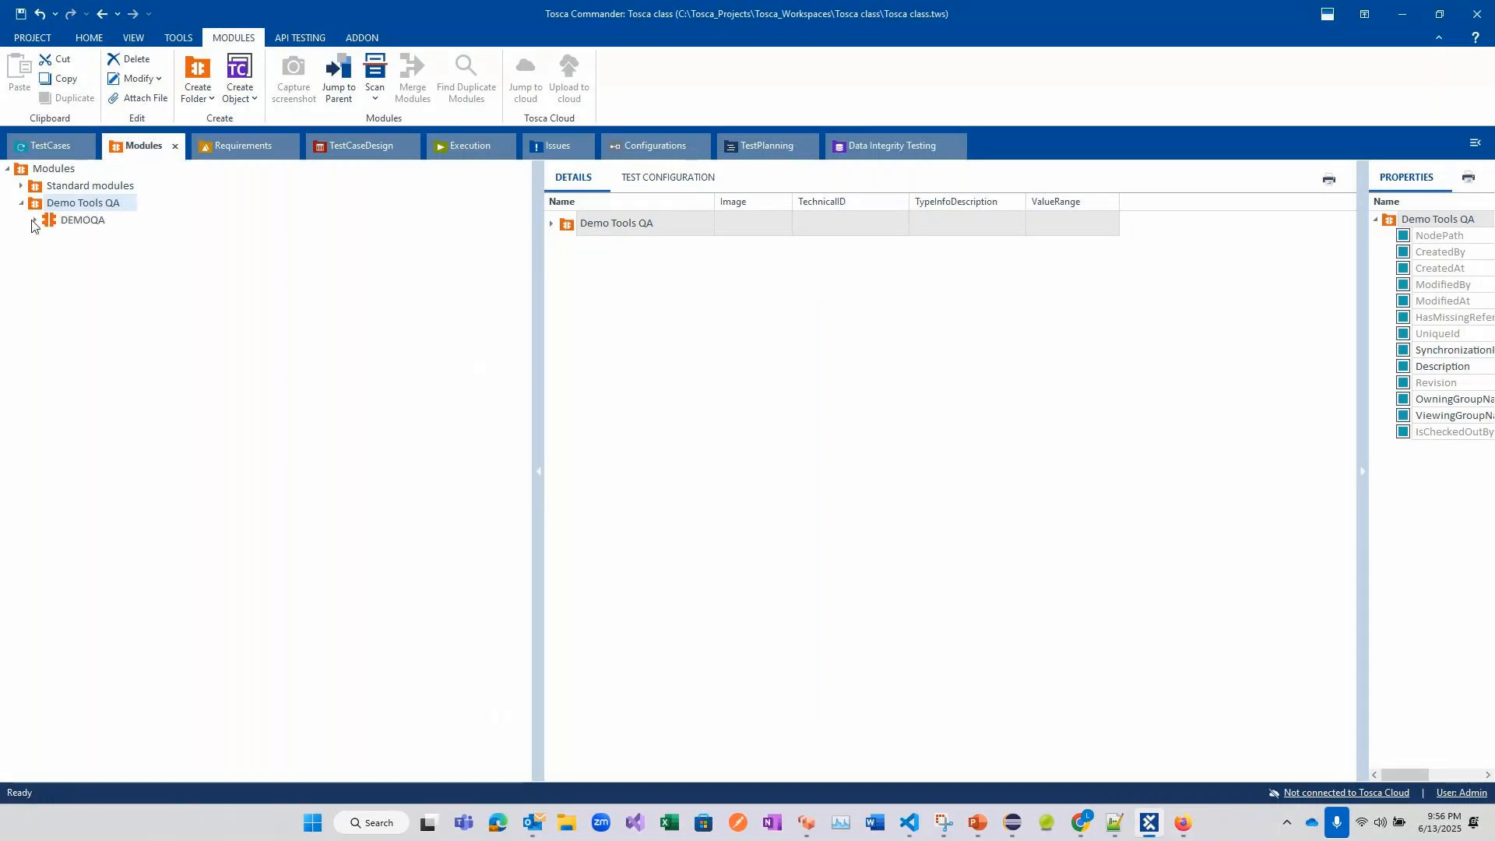
left_click(35, 221)
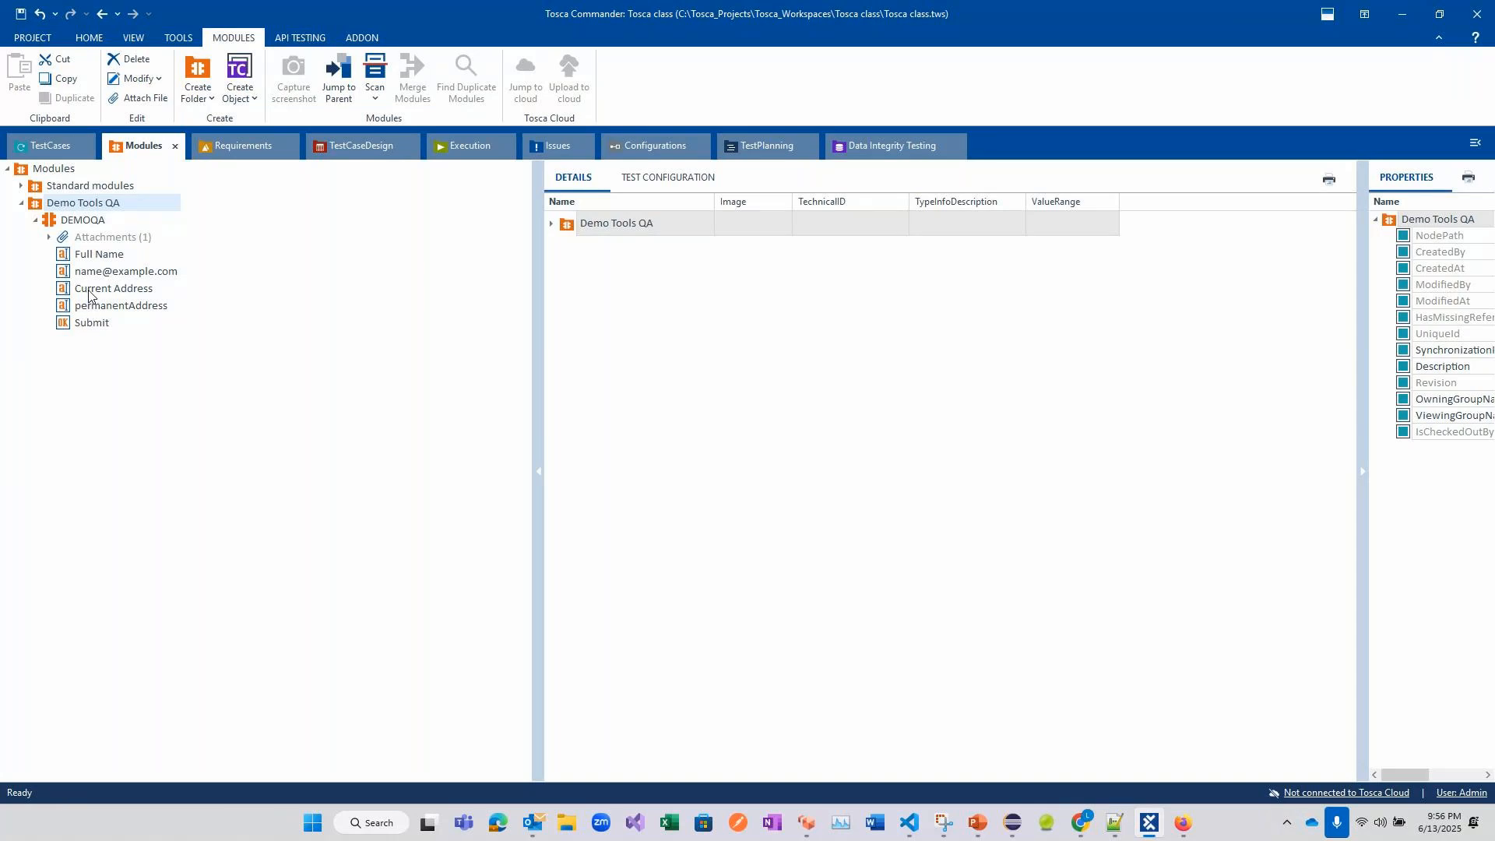
right_click(71, 225)
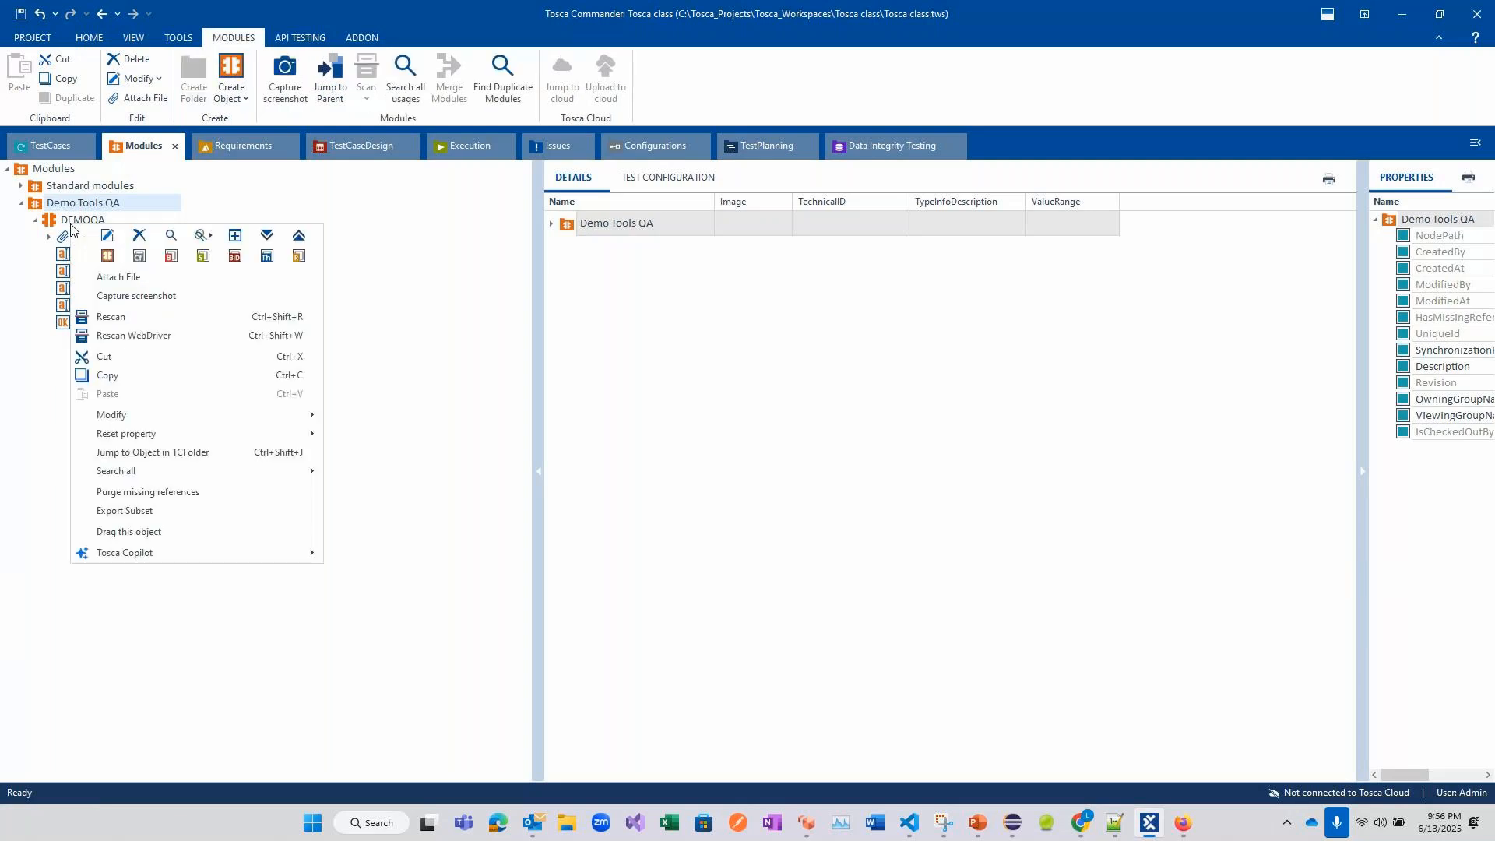
left_click(108, 236)
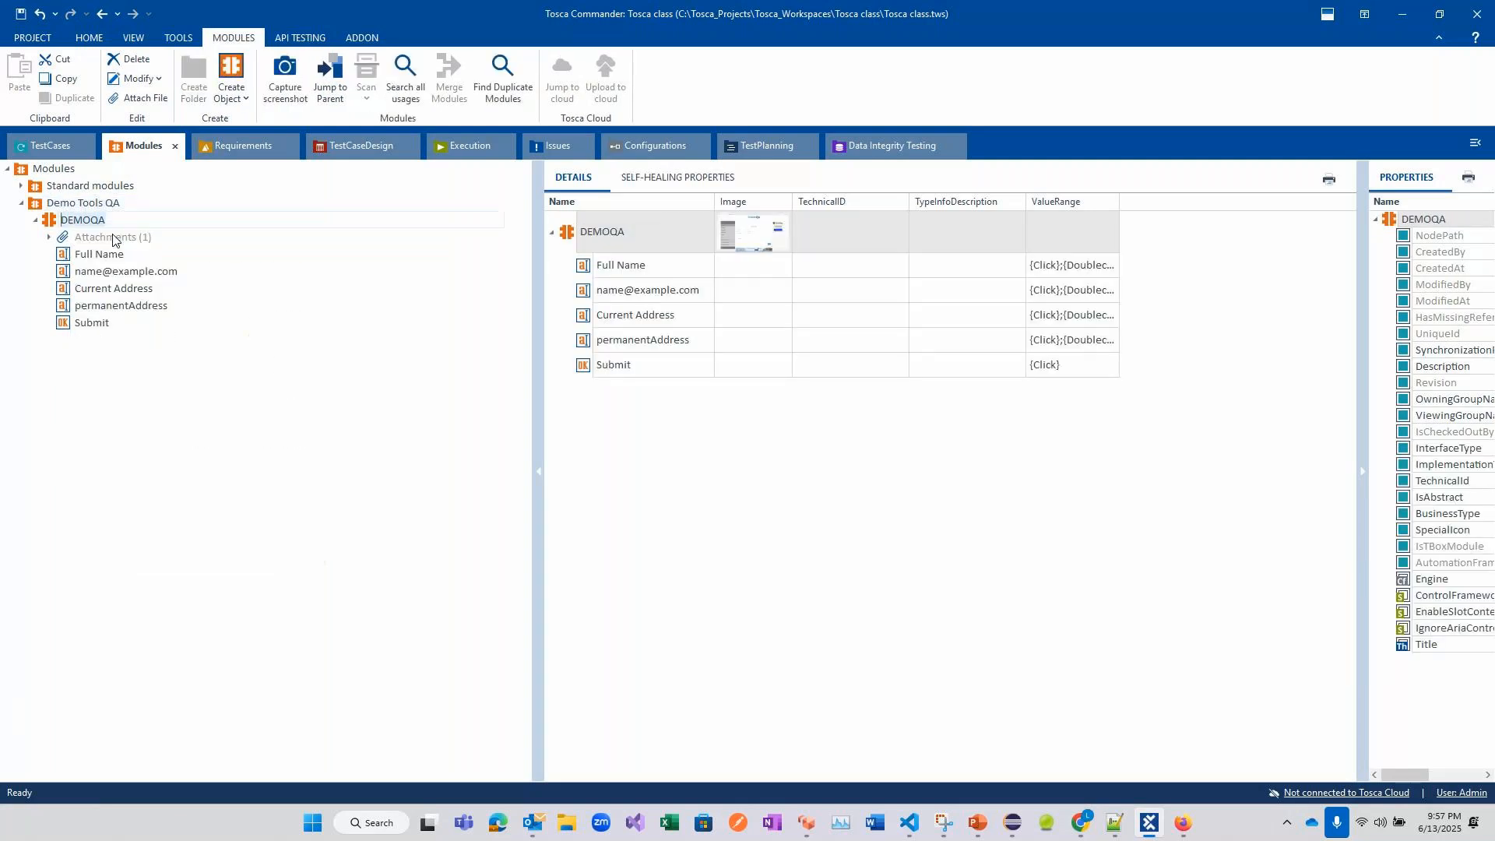
key("End")
type("TextBox")
key("Return")
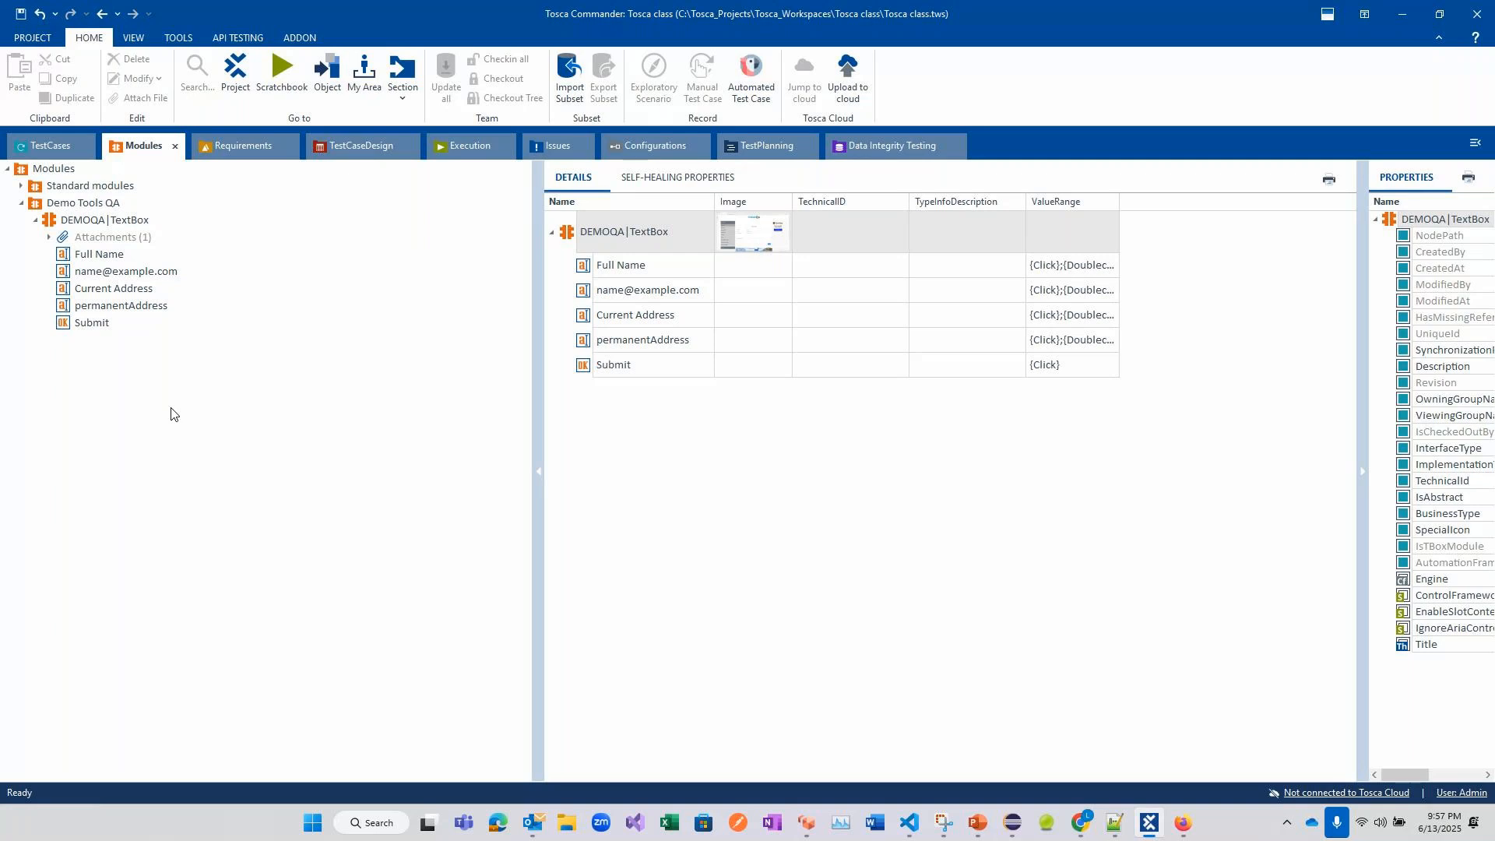
- Create a folder named DemoQA|TextBox under the TestCases root
left_click_drag(87, 221, 60, 154)
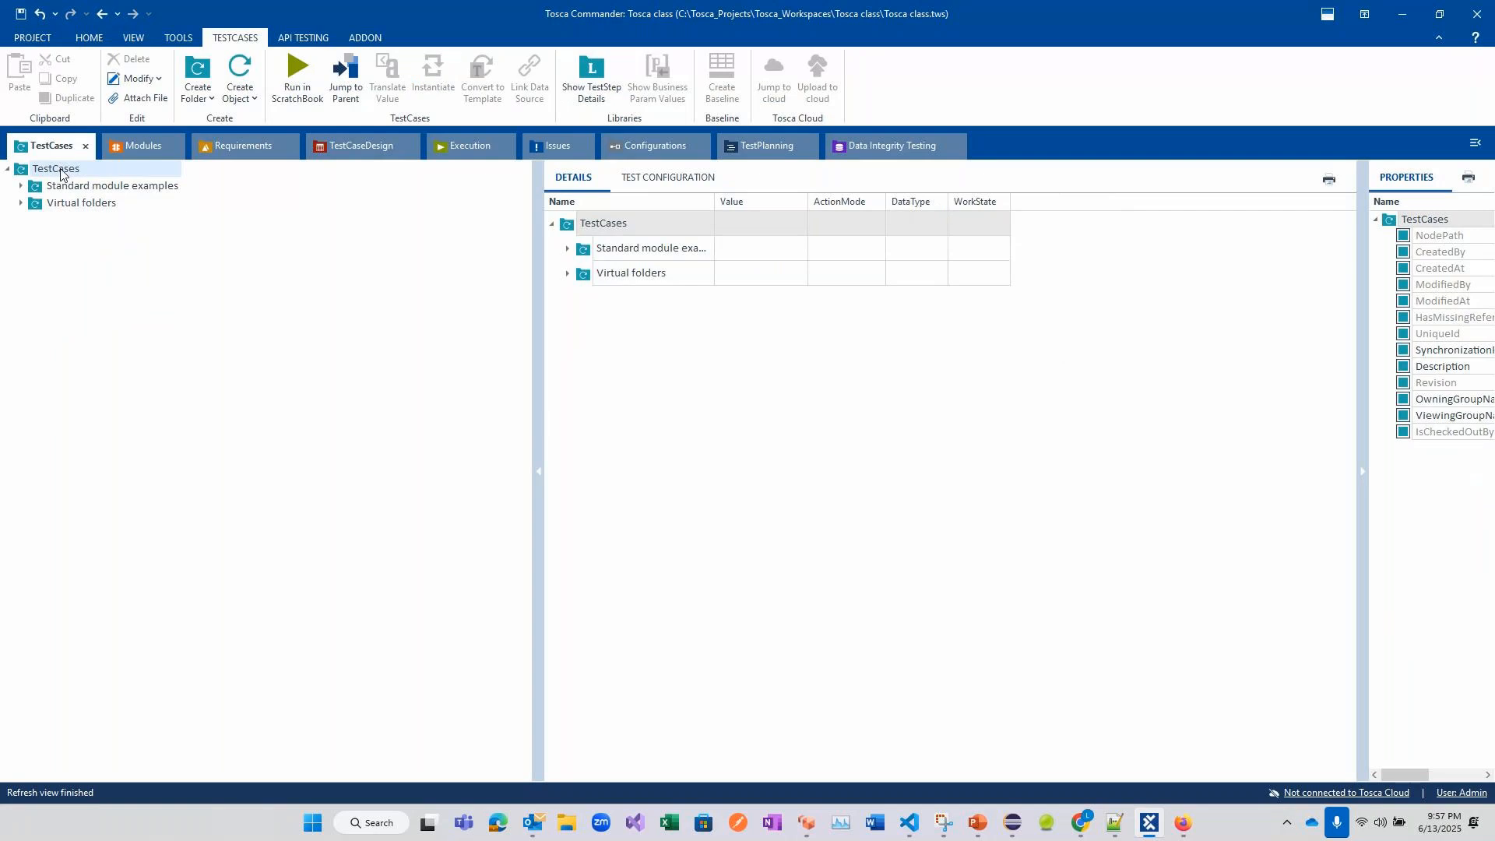
right_click(61, 172)
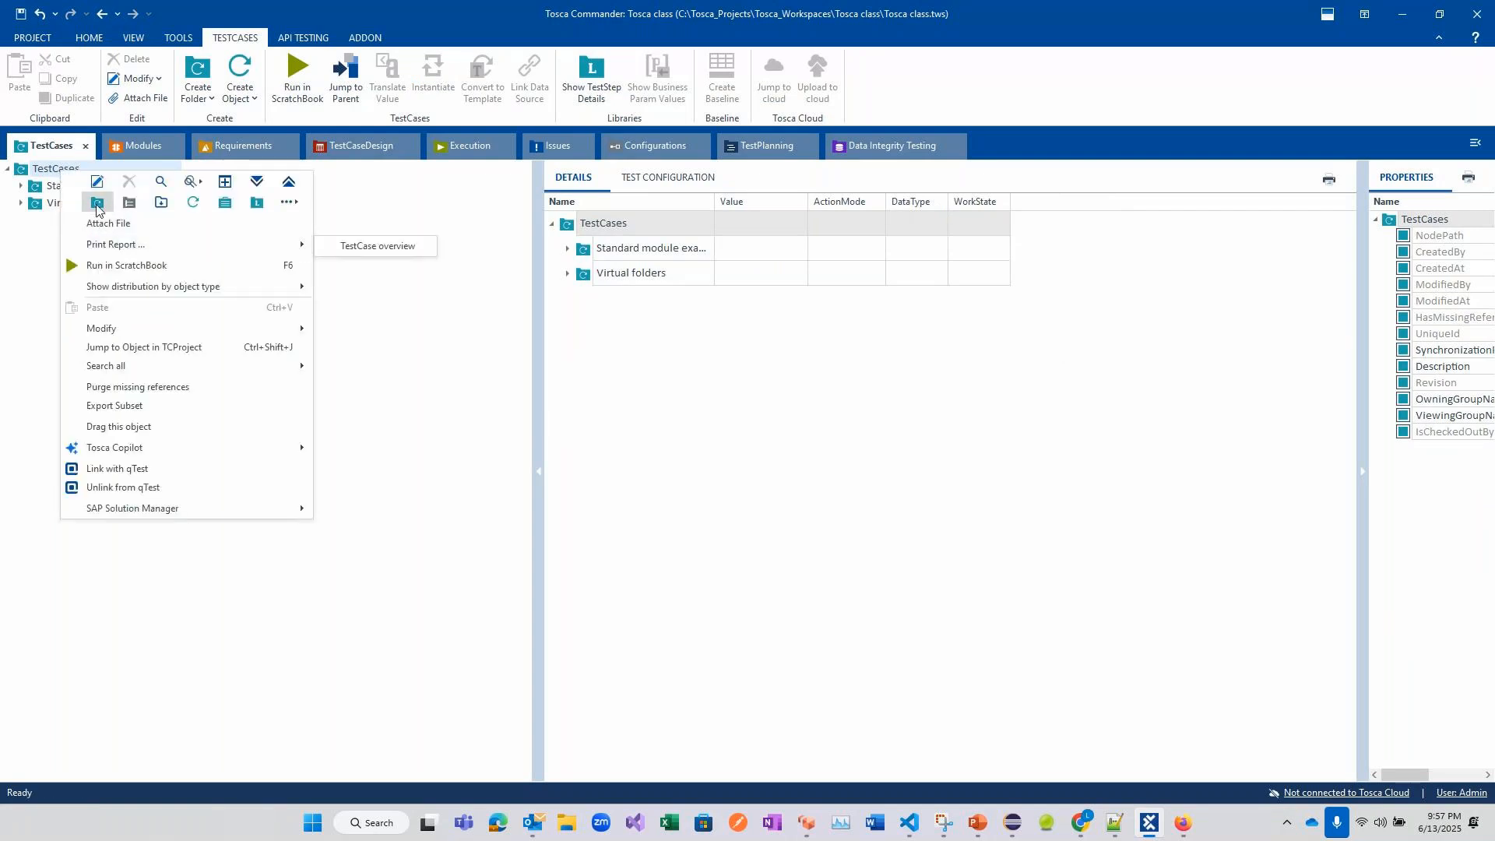
left_click(97, 205)
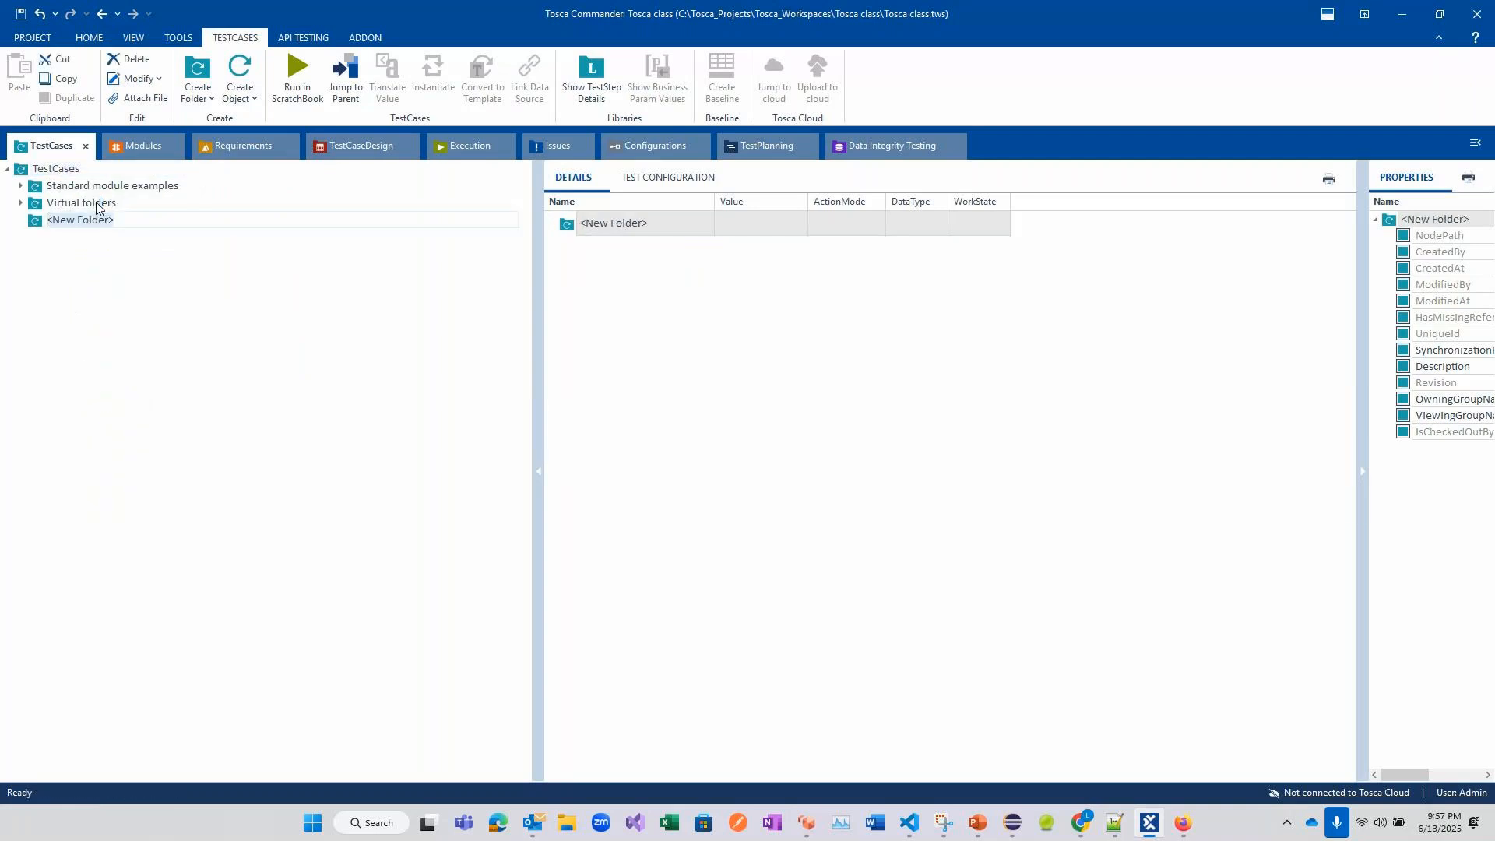
type("DemoQA")
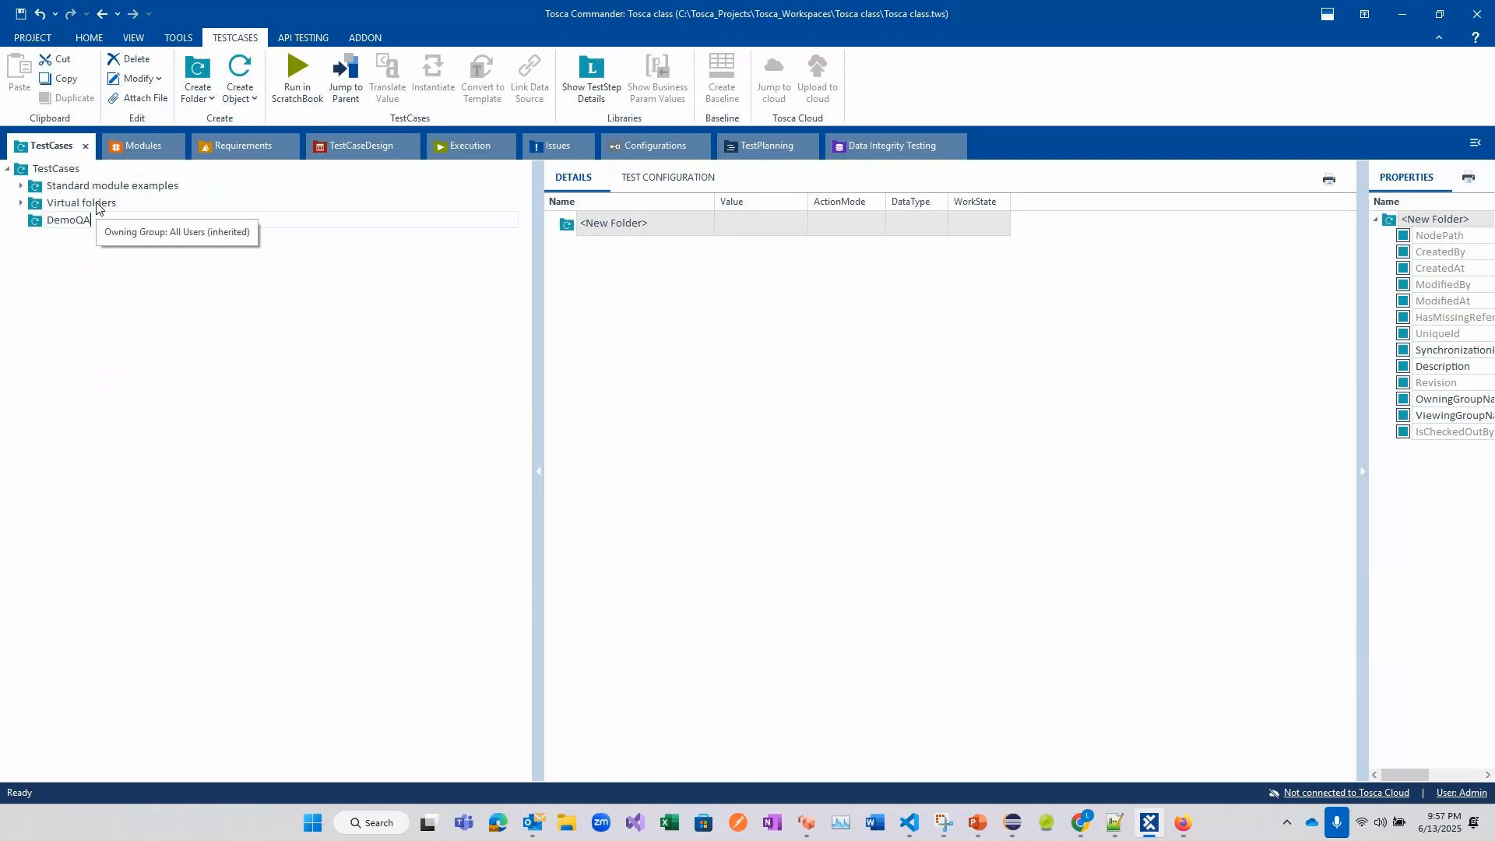
type(" | TextBOx")
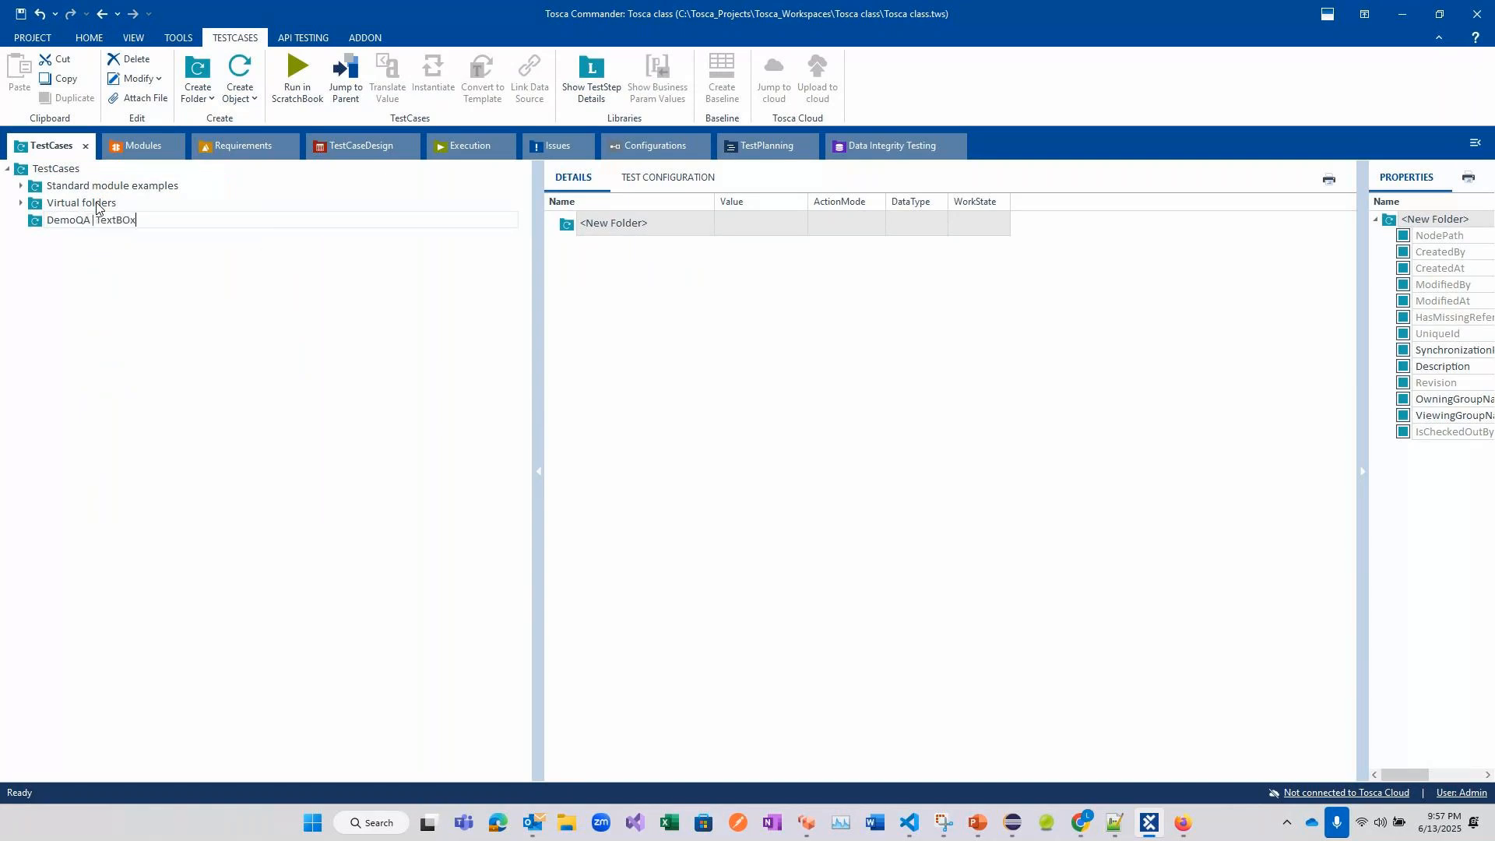
key("BackSpace")
key("BackSpace")
type("ox")
- Create a test case named Text Box in the DemoQA|TextBox folder
right_click(44, 224)
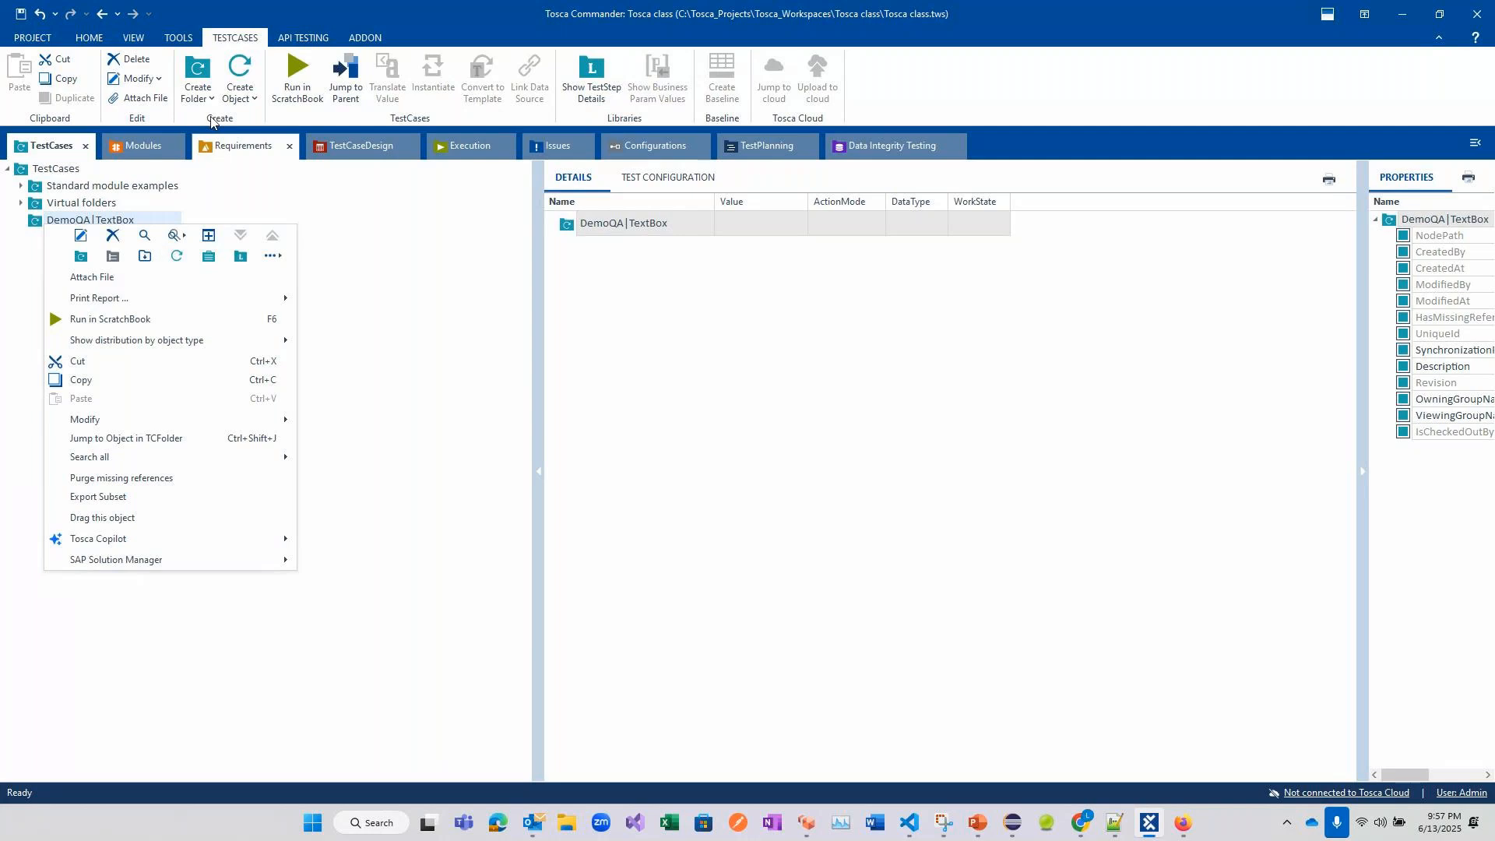
left_click(237, 76)
left_click(238, 78)
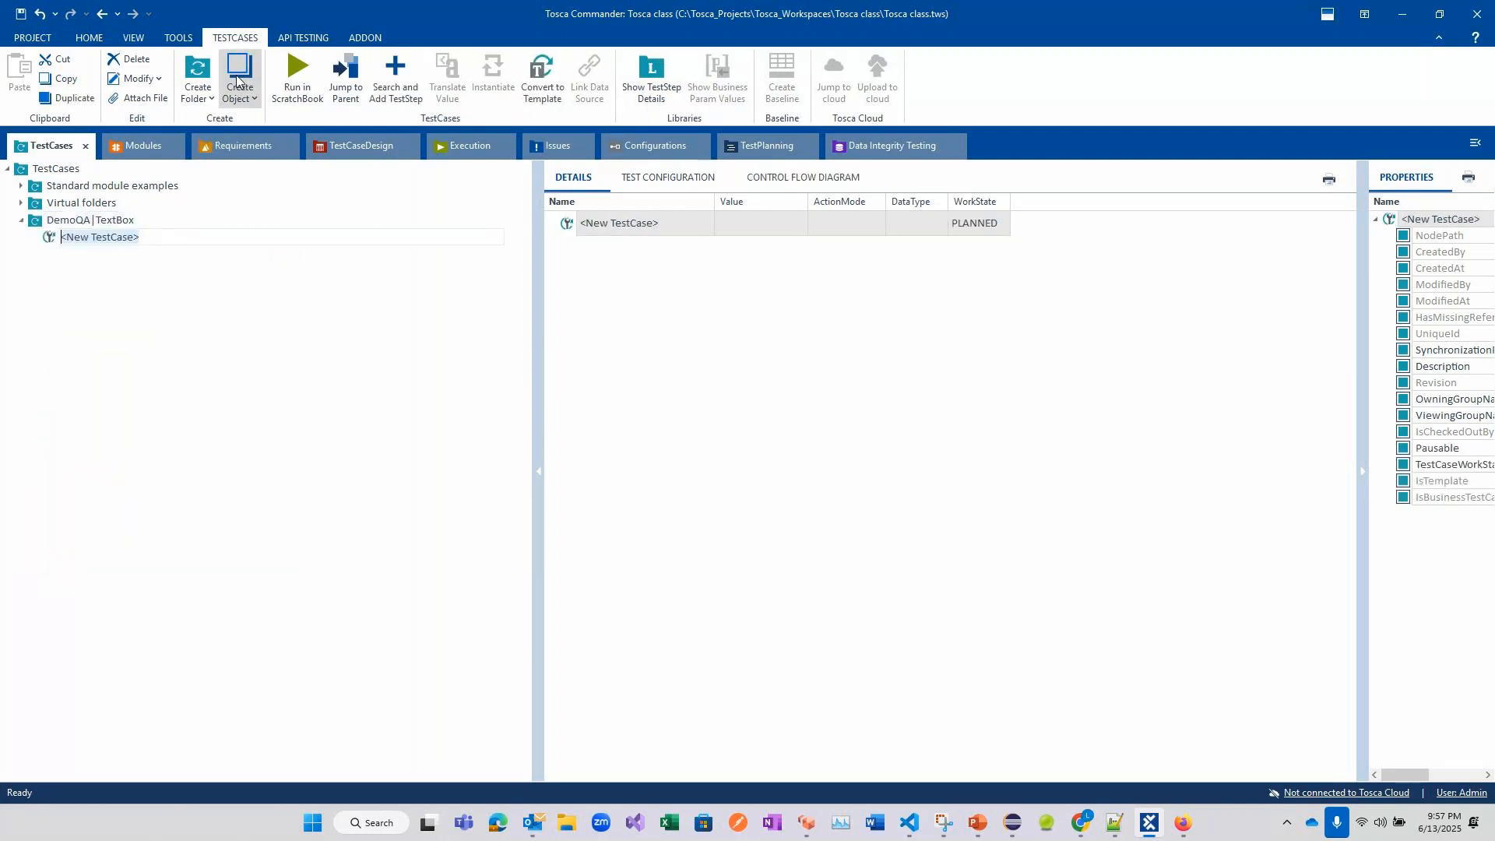
type("Text BOx")
key("BackSpace")
key("BackSpace")
type("ox")
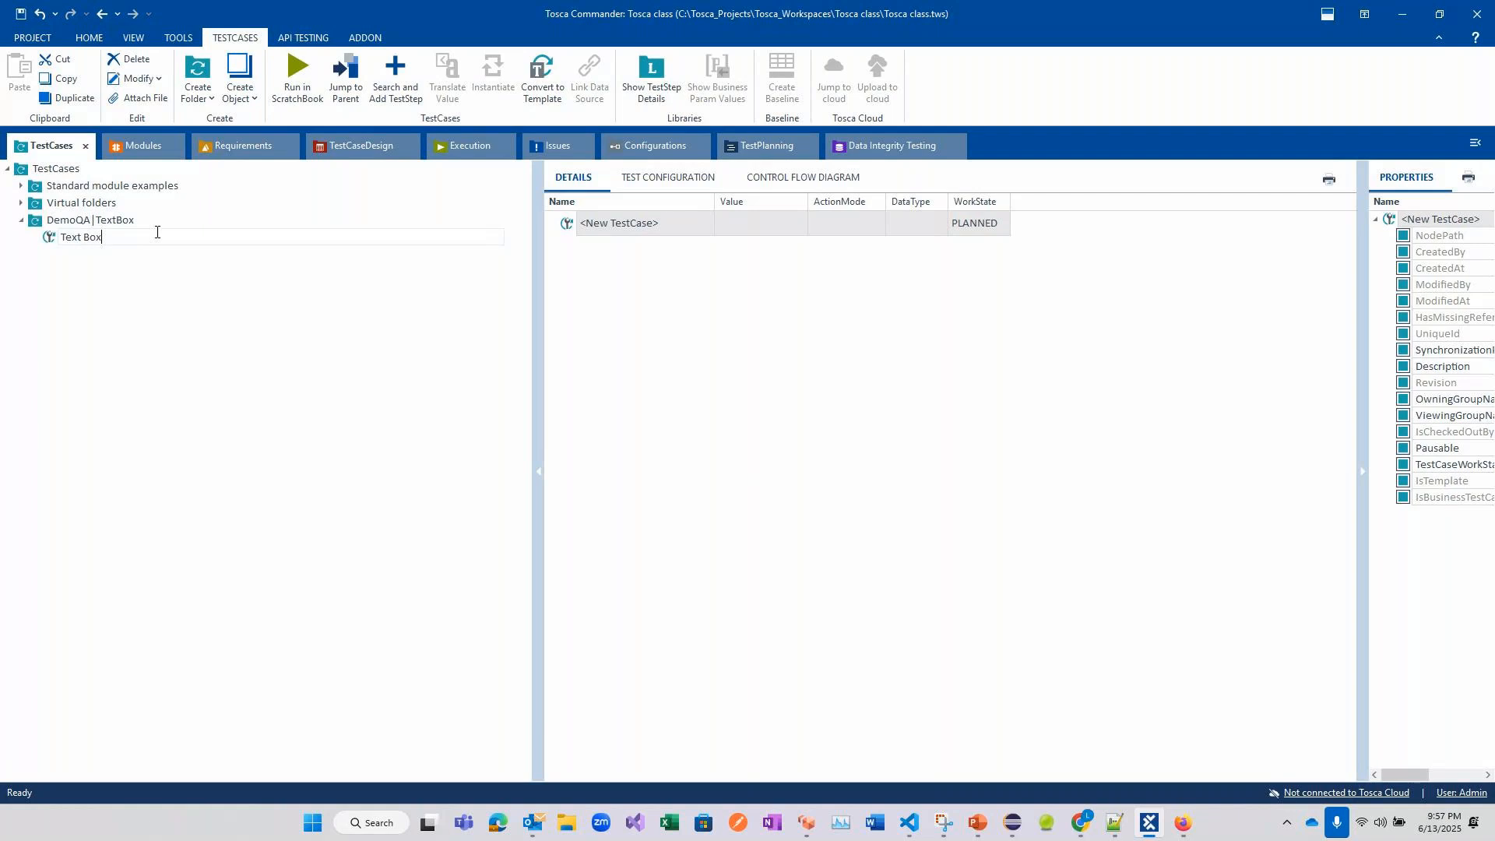
left_click(137, 324)
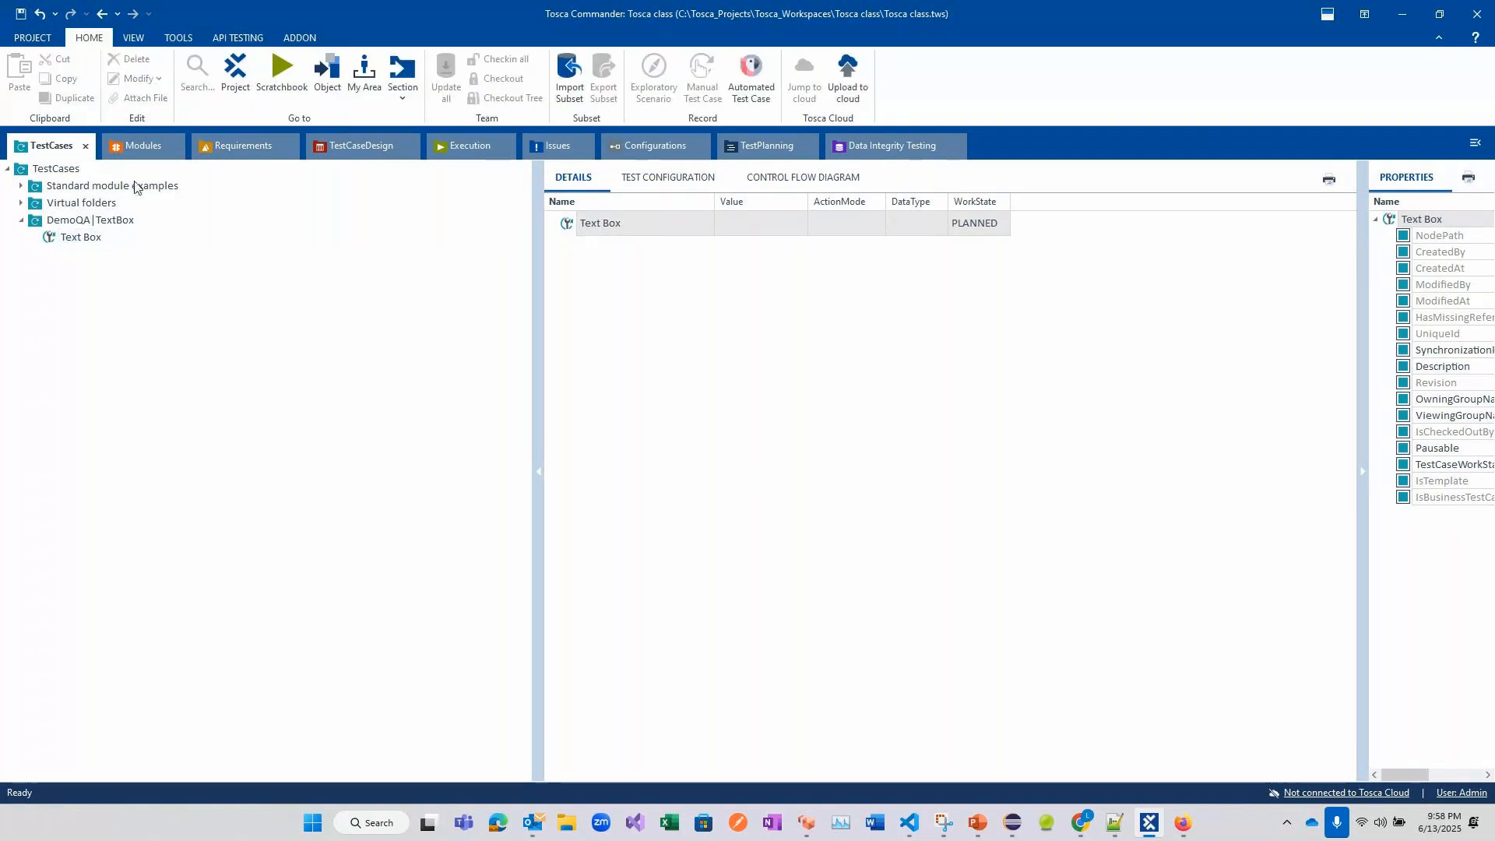
- Add the DEMOQA|TextBox module to the Text Box test case, and place the standard Html OpenUrl module before it
left_click(139, 148)
left_click_drag(102, 220, 78, 244)
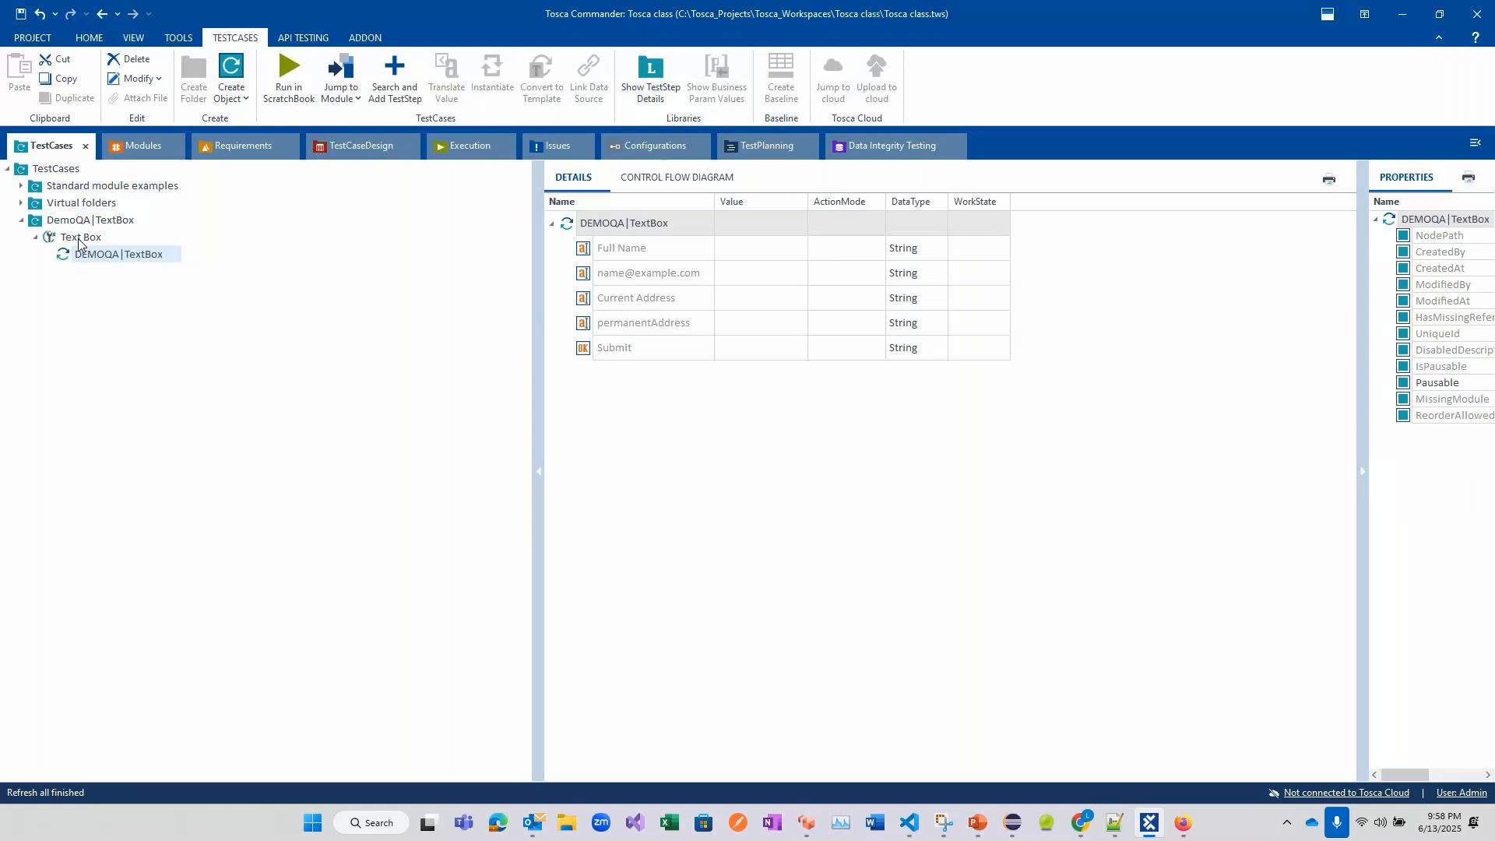
left_click(133, 143)
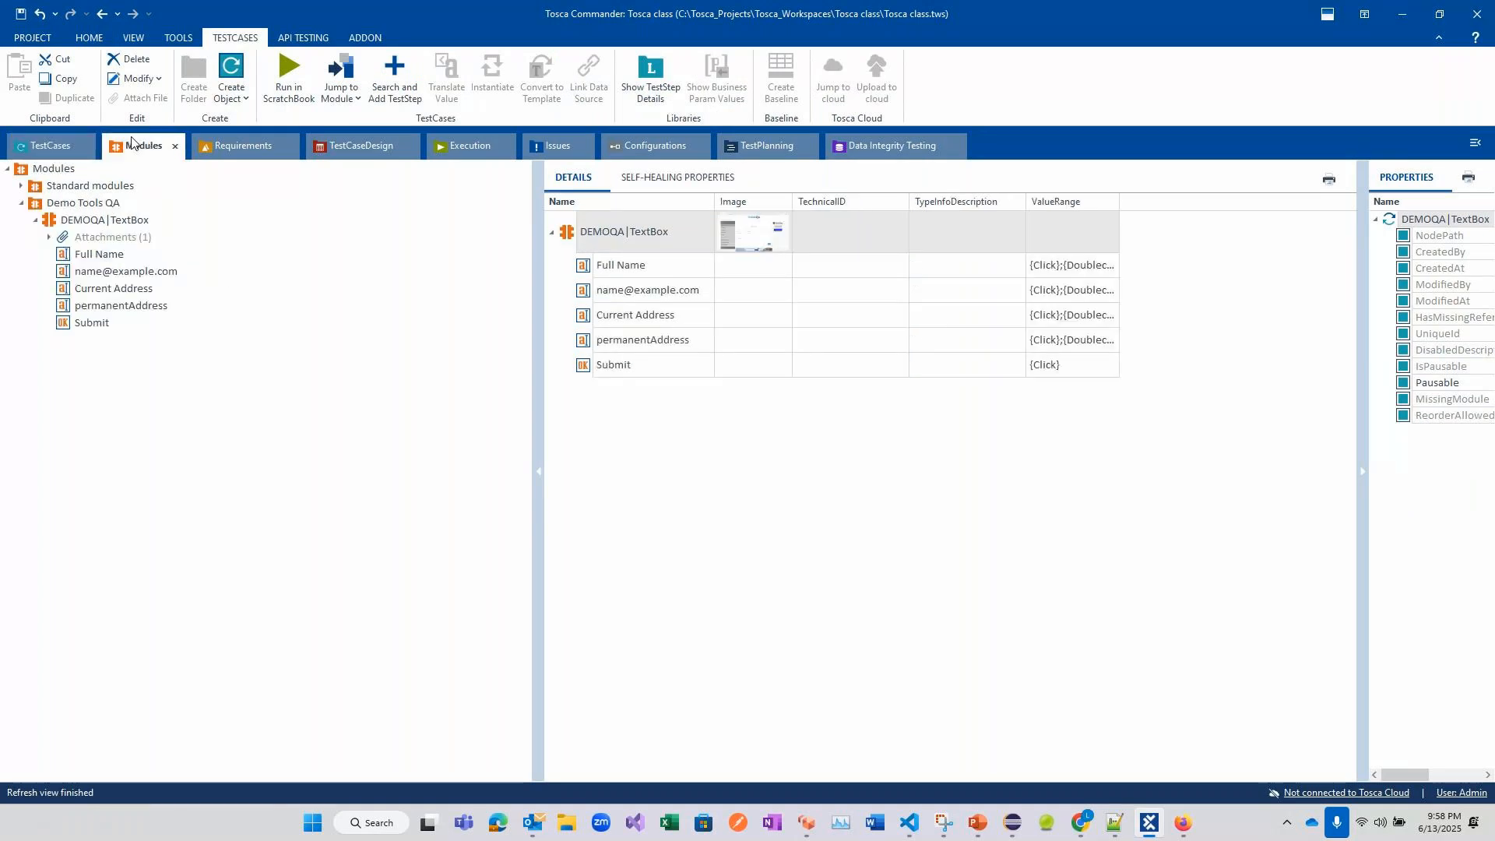
left_click(20, 187)
left_click(34, 221)
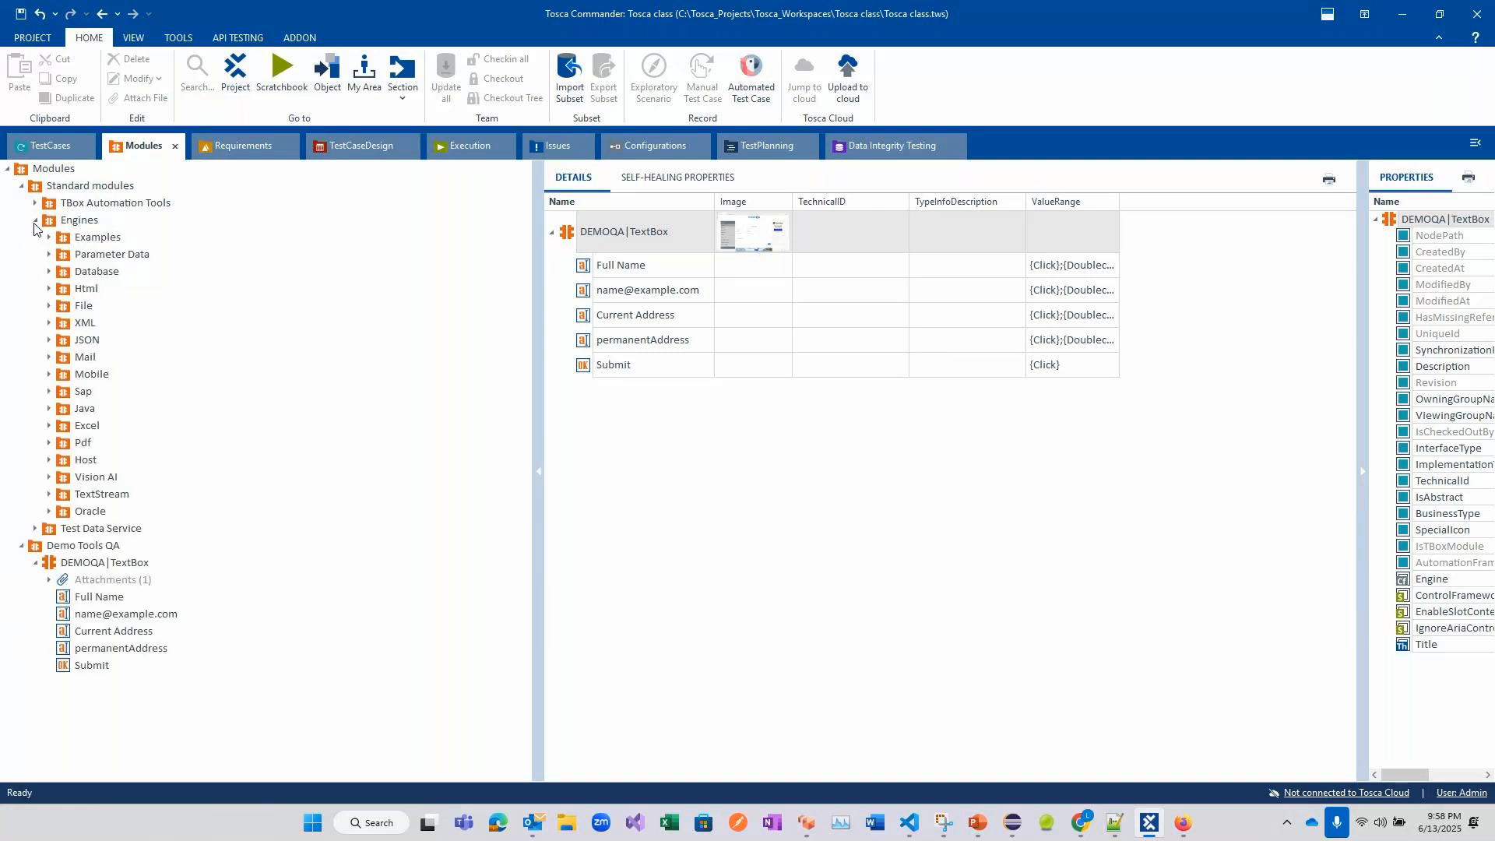
left_click(49, 289)
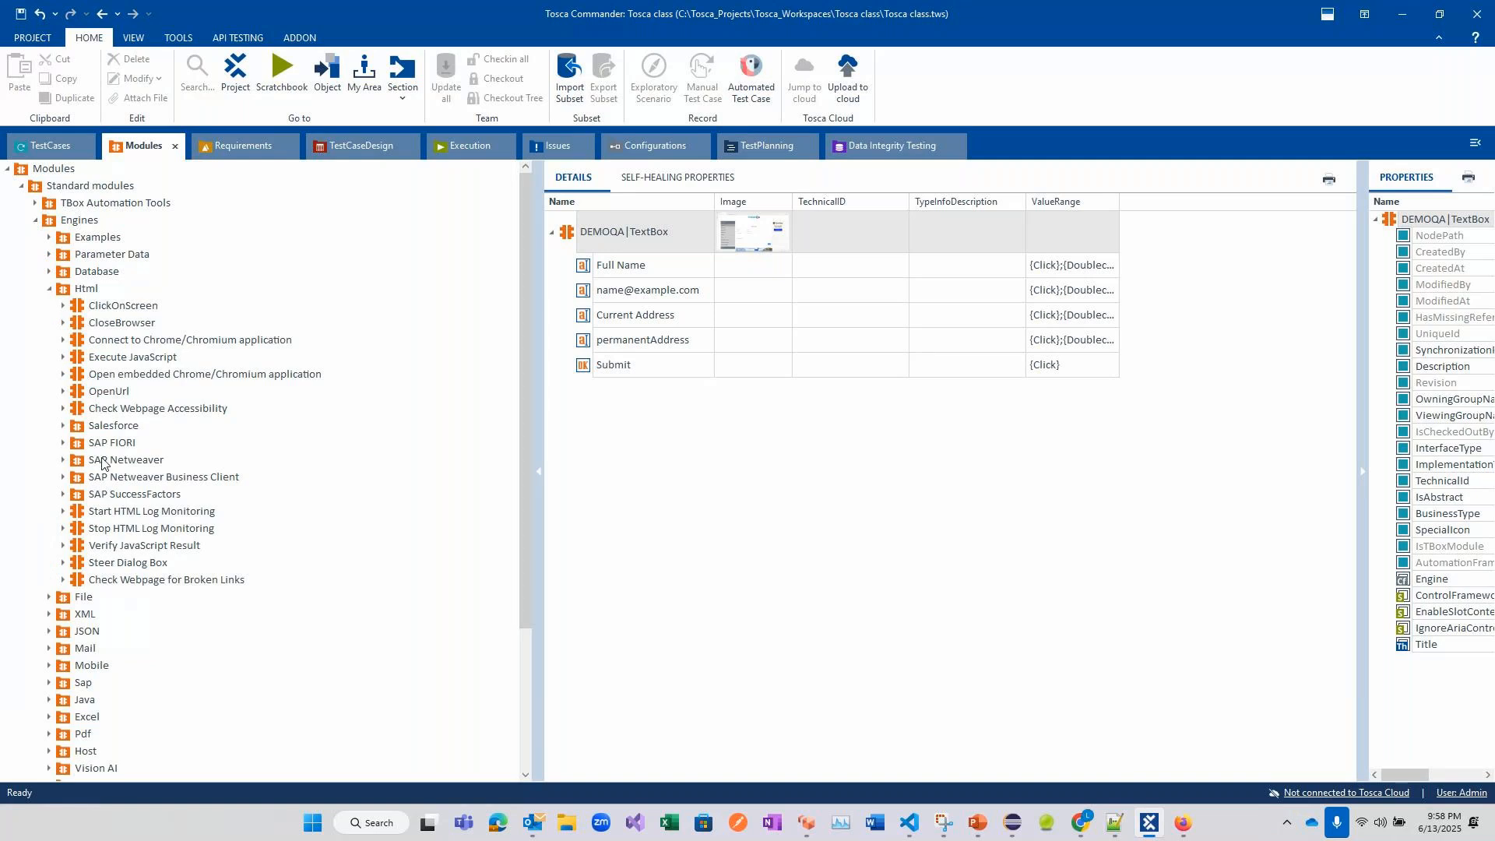
left_click_drag(78, 389, 87, 257)
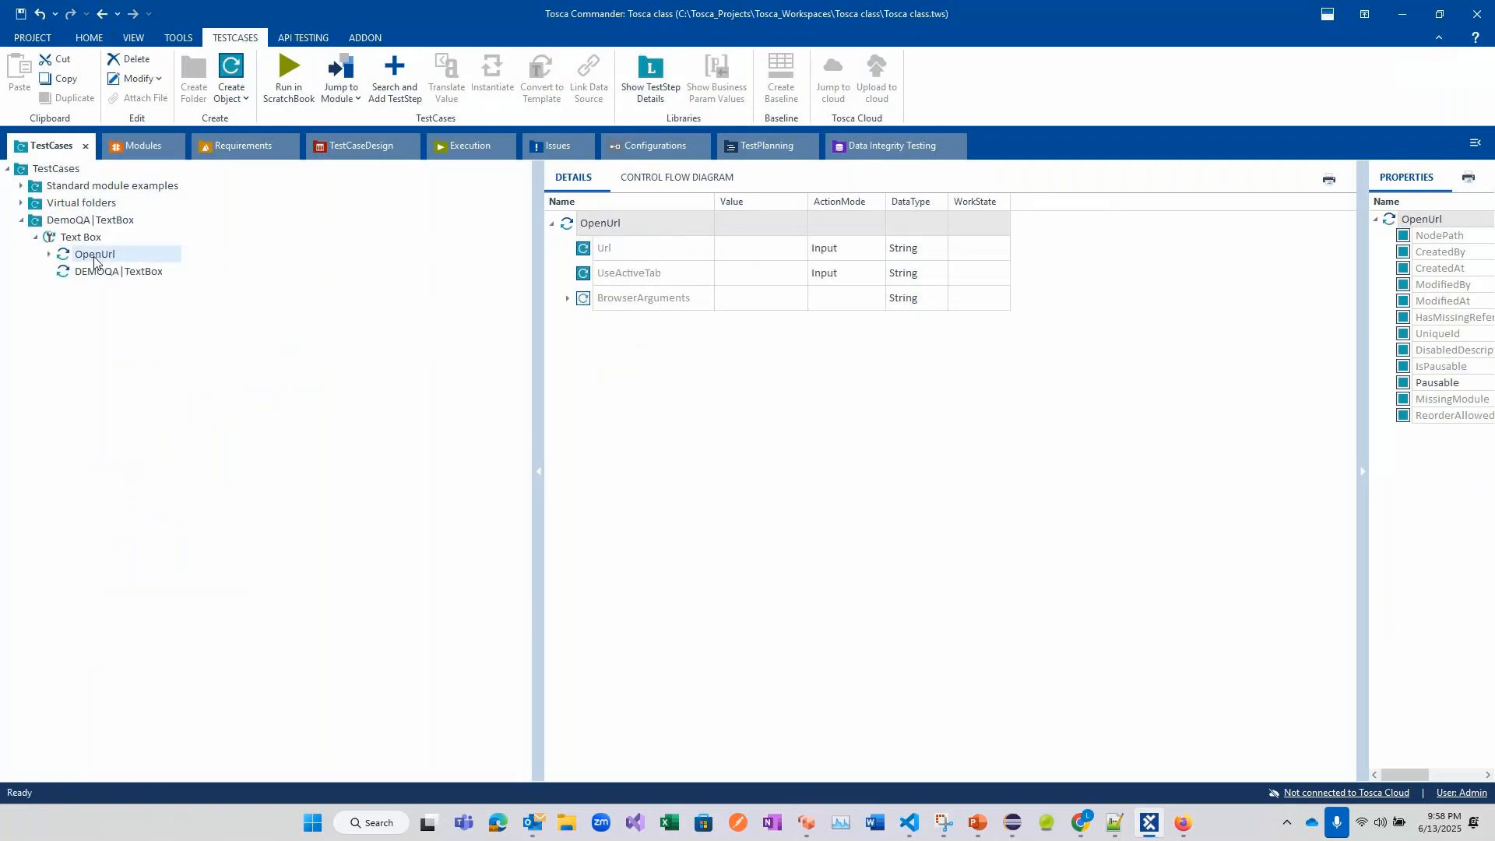
- Switch to Firefox, copy the DEMOQA Text Box page's address, and return to Tosca Commander
left_click(737, 247)
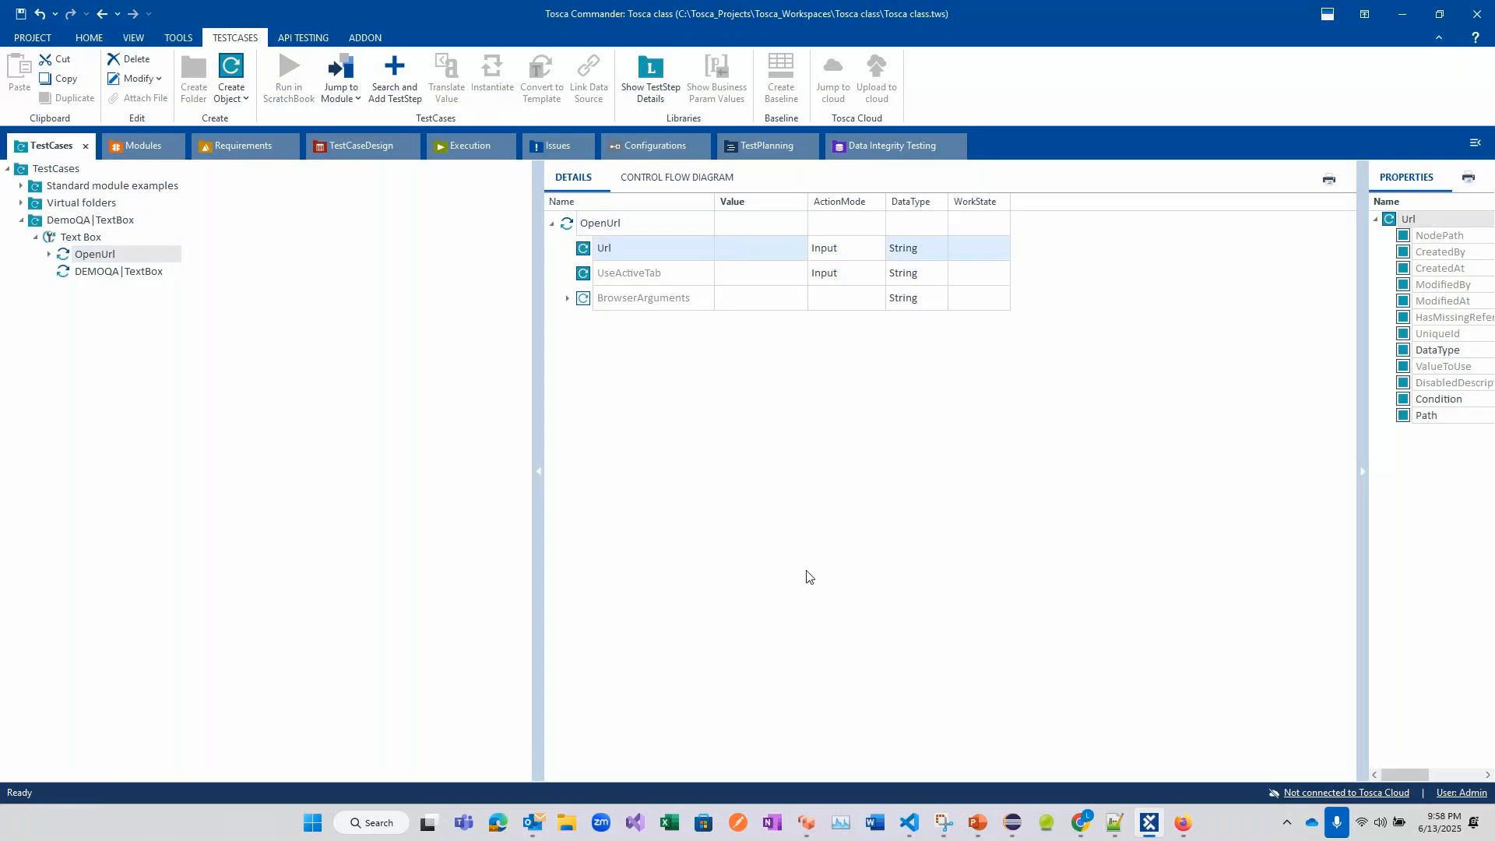
mouse_move(1190, 824)
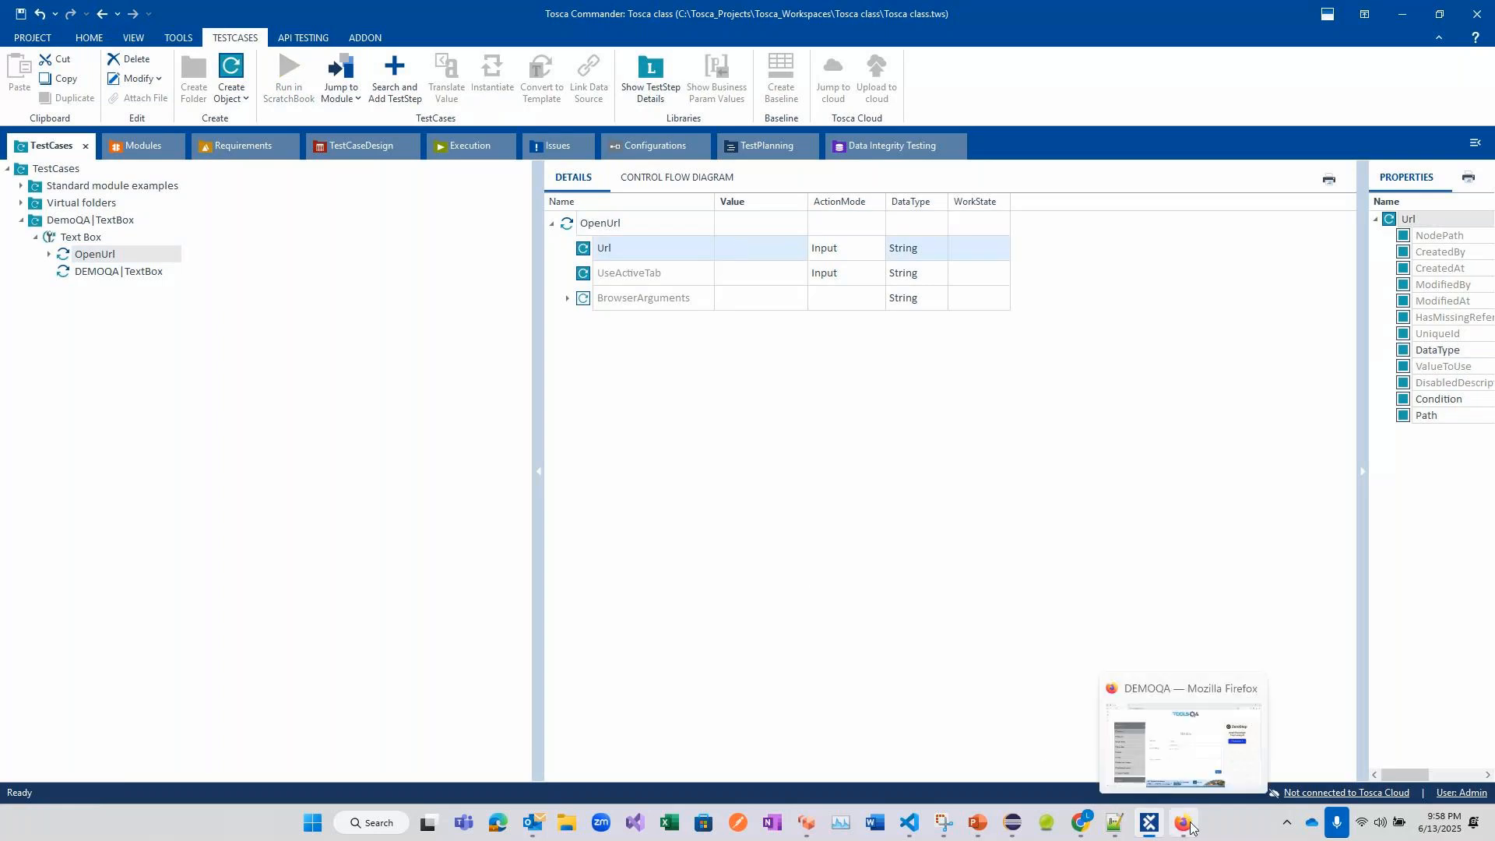
left_click(1199, 758)
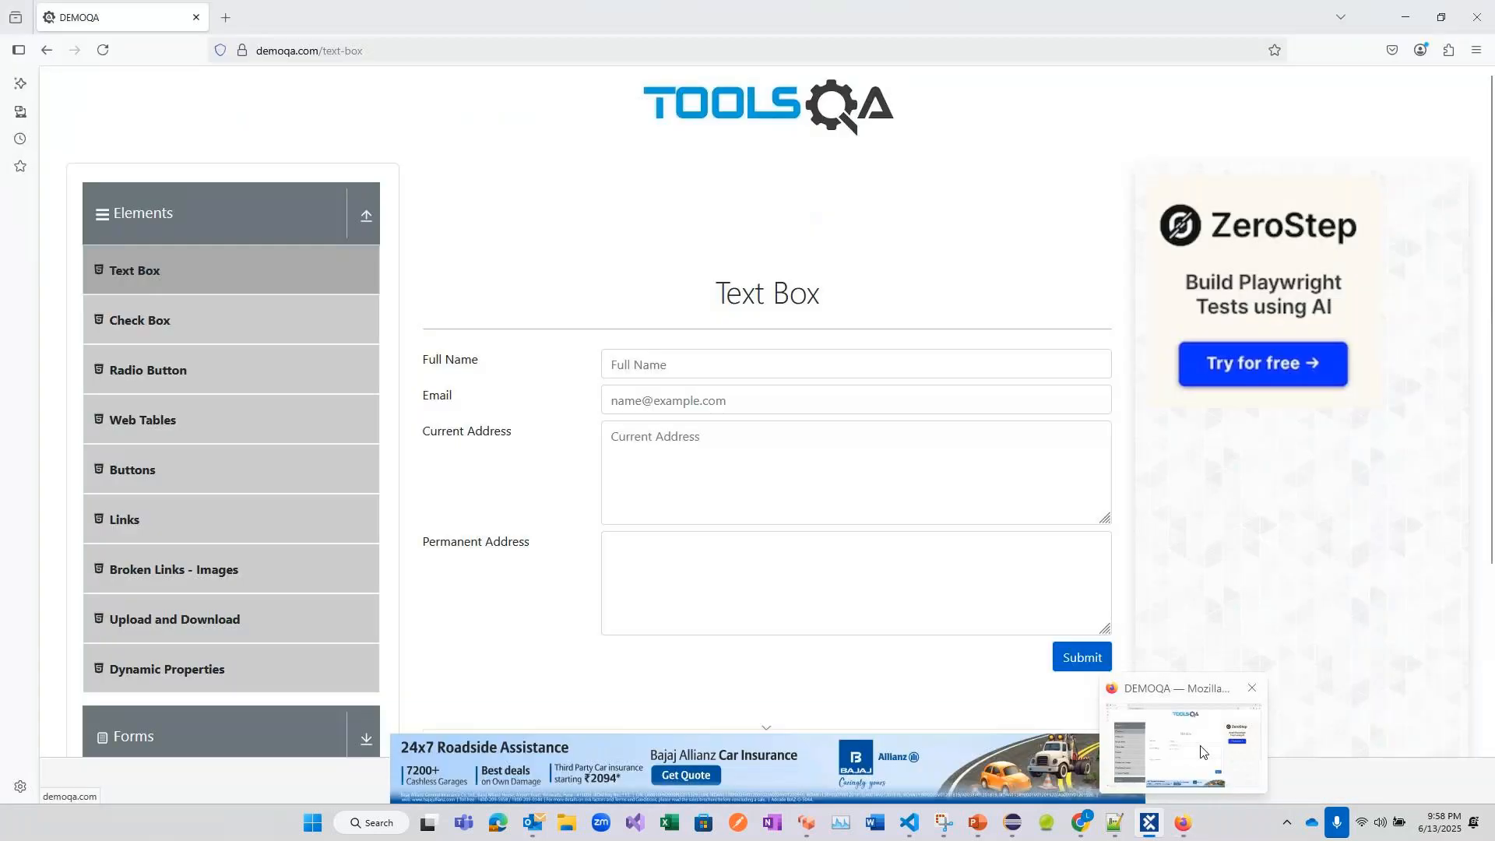
left_click(440, 51)
key("ctrl+a")
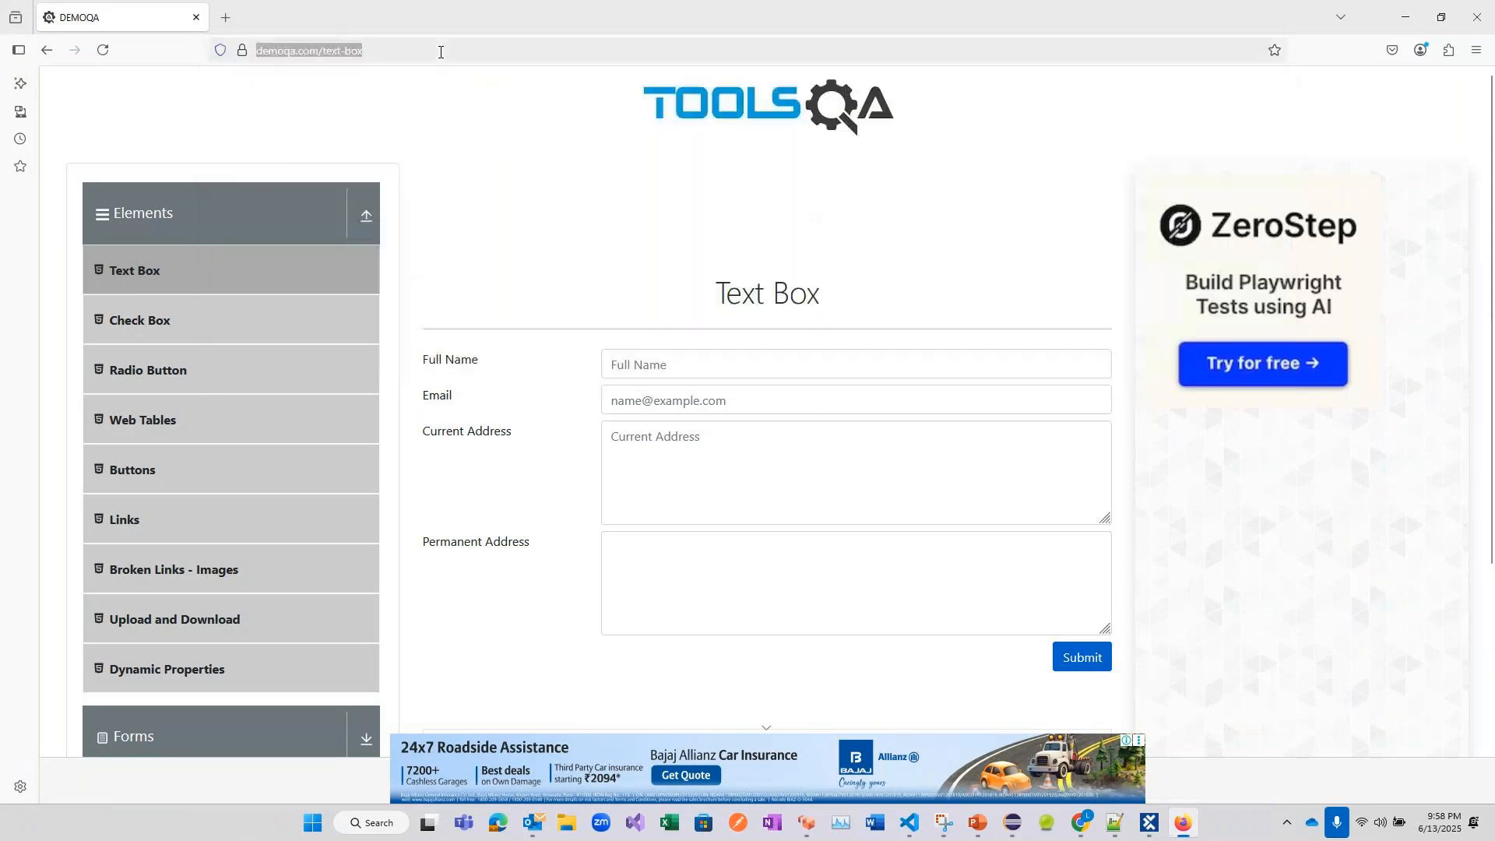
key("alt+Tab")
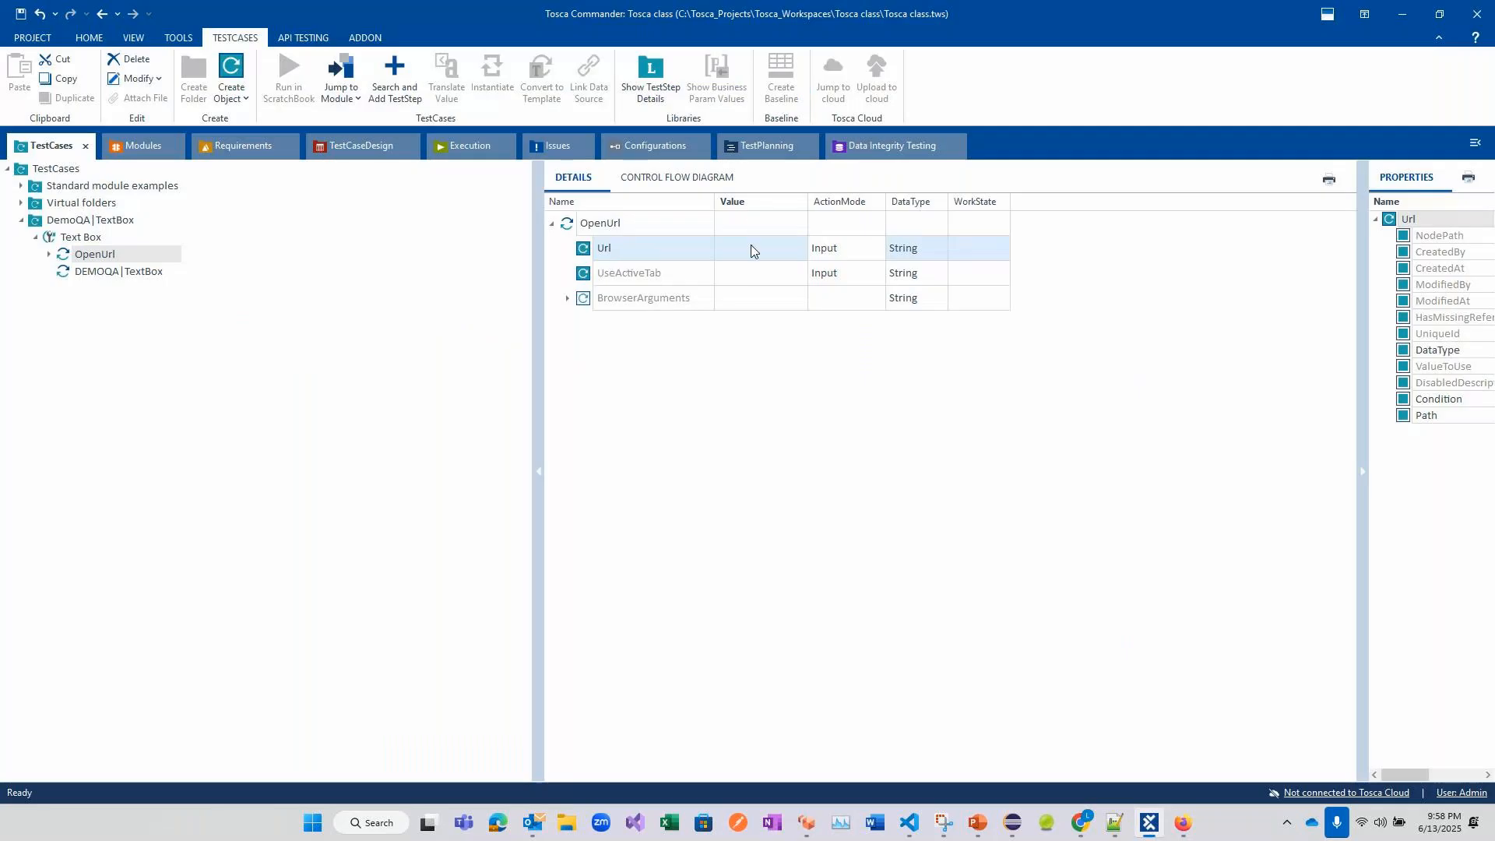
left_click(750, 249)
key("ctrl+v")
type("\"")
key("Up")
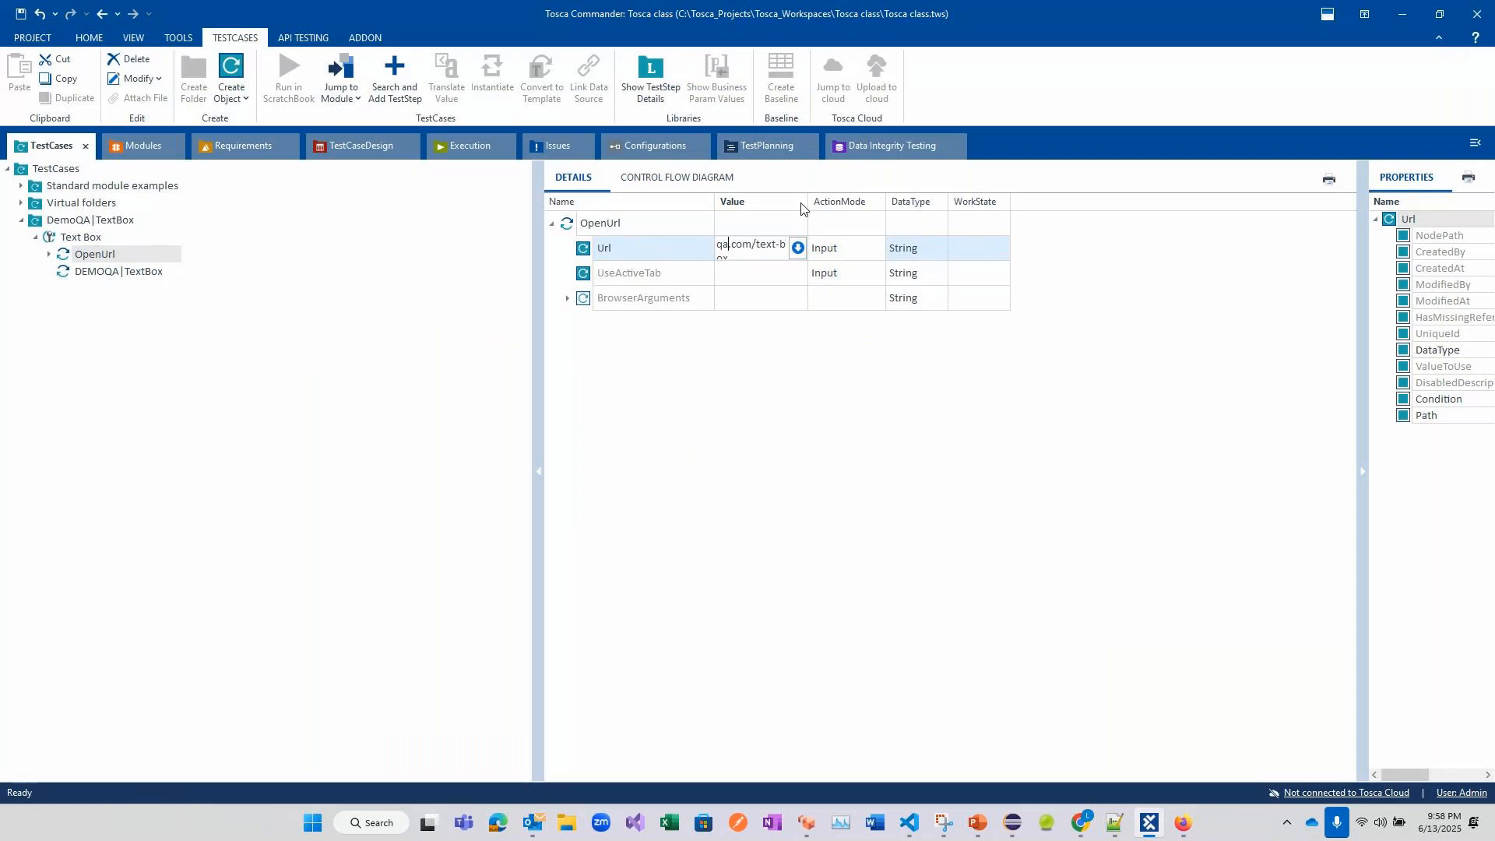
key("Left")
key("Left")
key("Left")
key("Left")
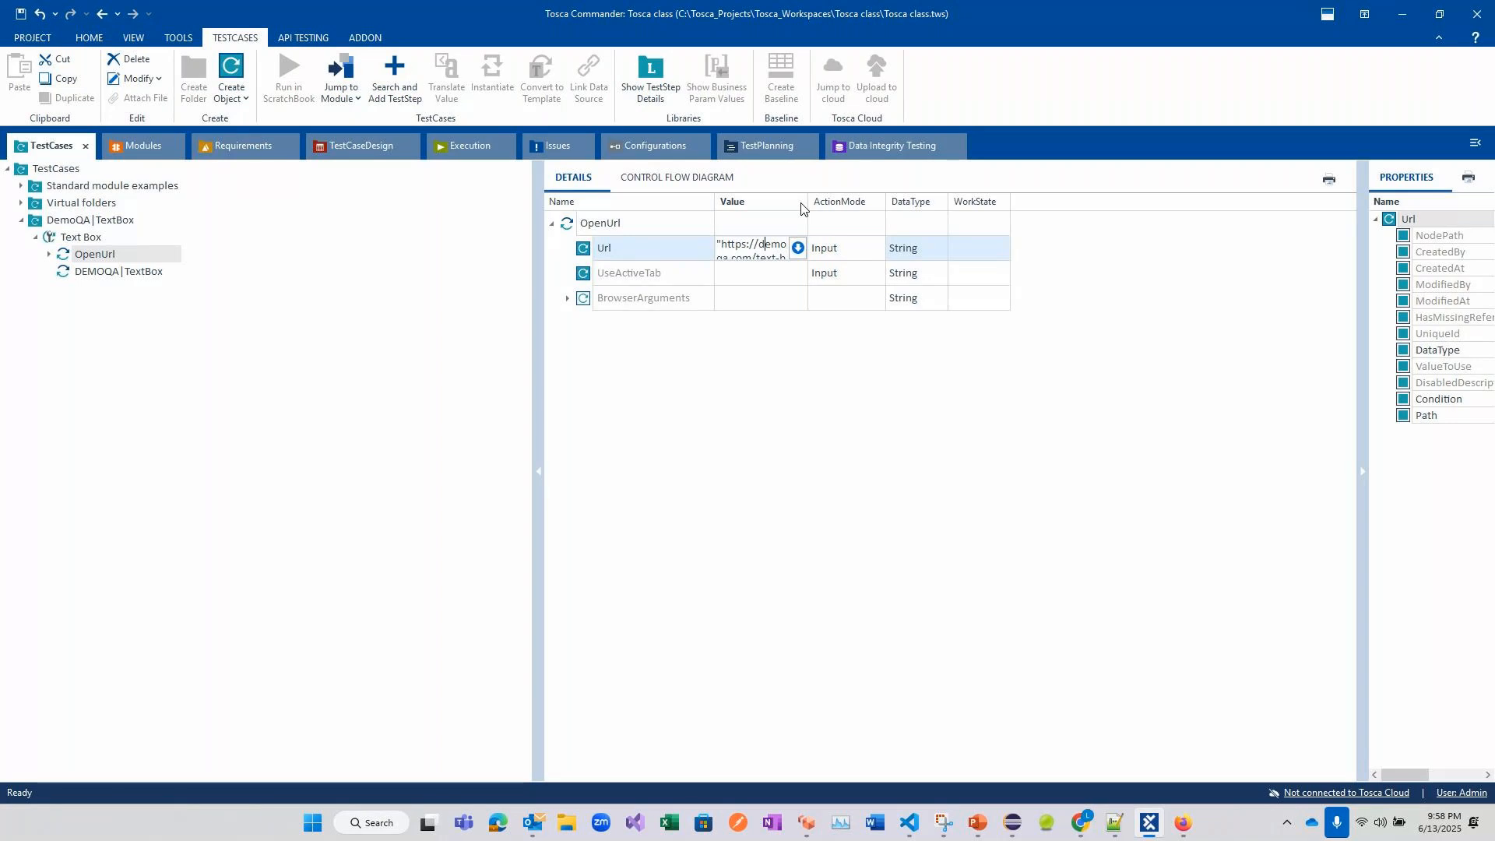
key("Delete")
left_click_drag(807, 204, 1068, 203)
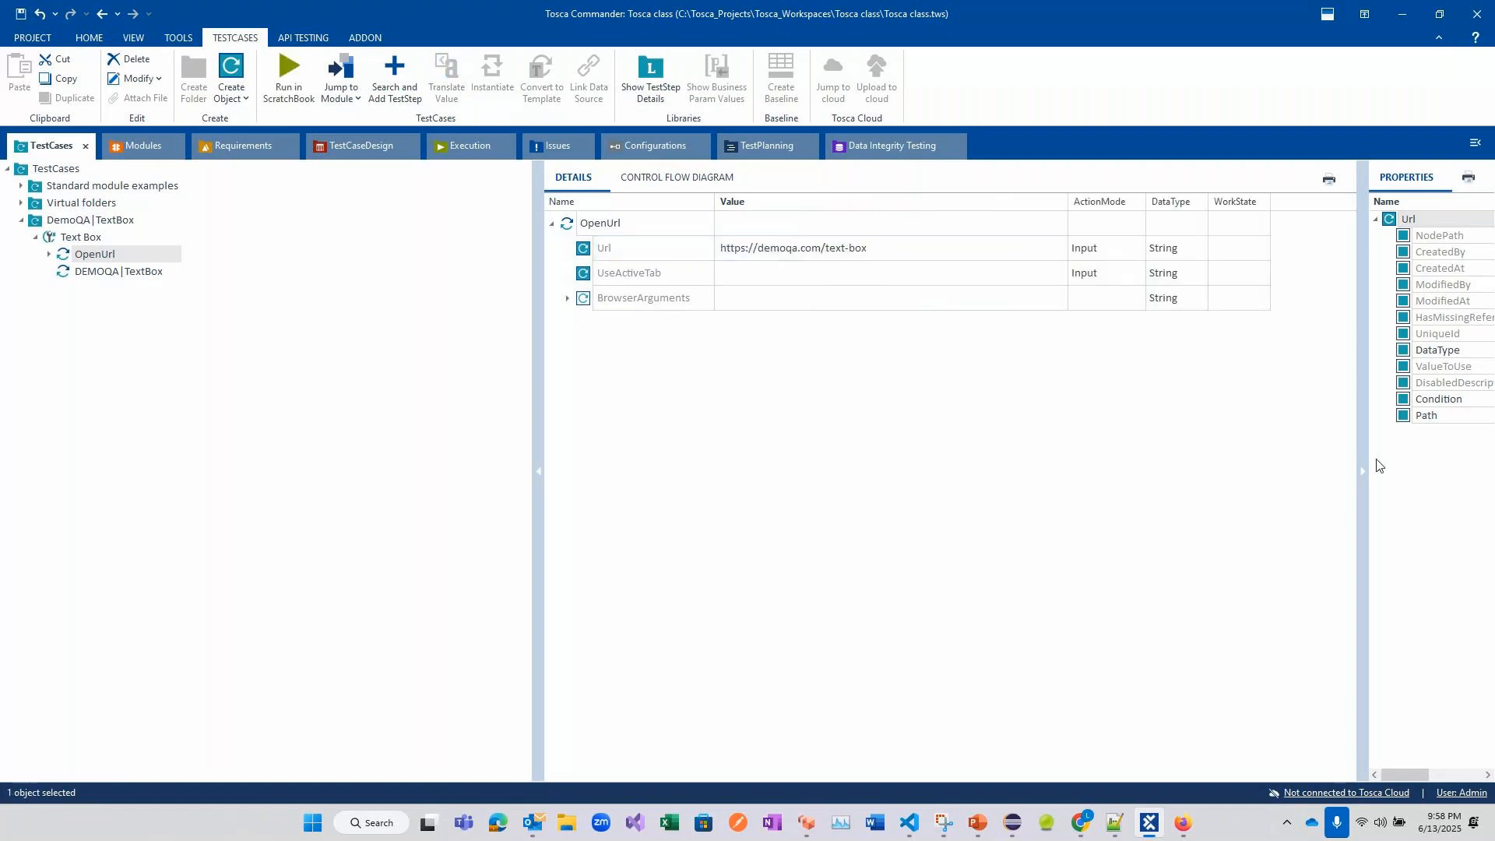
left_click(1367, 476)
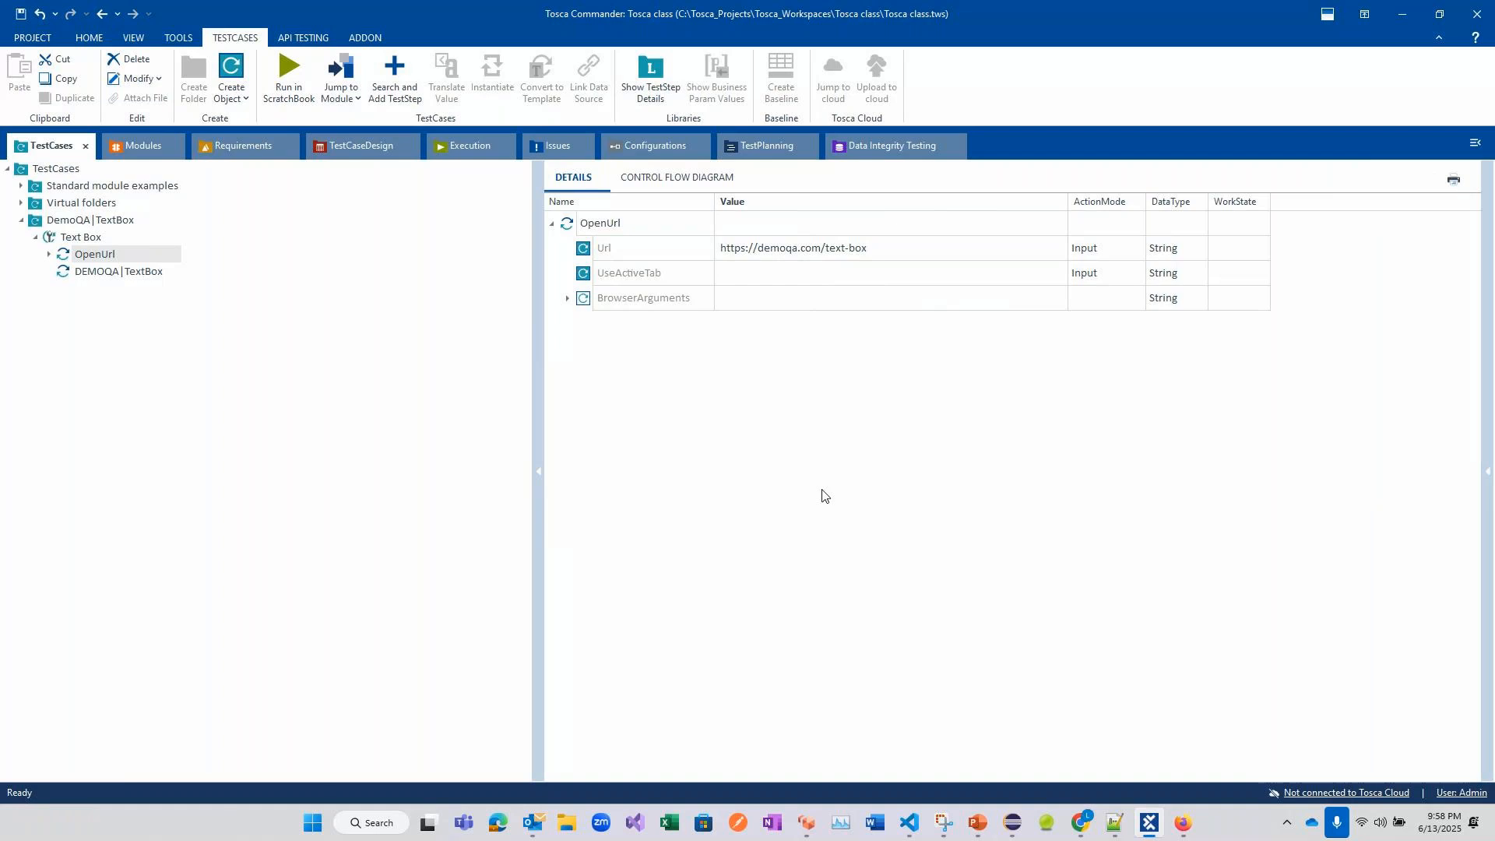
- Collapse the Standard modules folder and show the DEMOQA|TextBox module's properties with their values
left_click(148, 153)
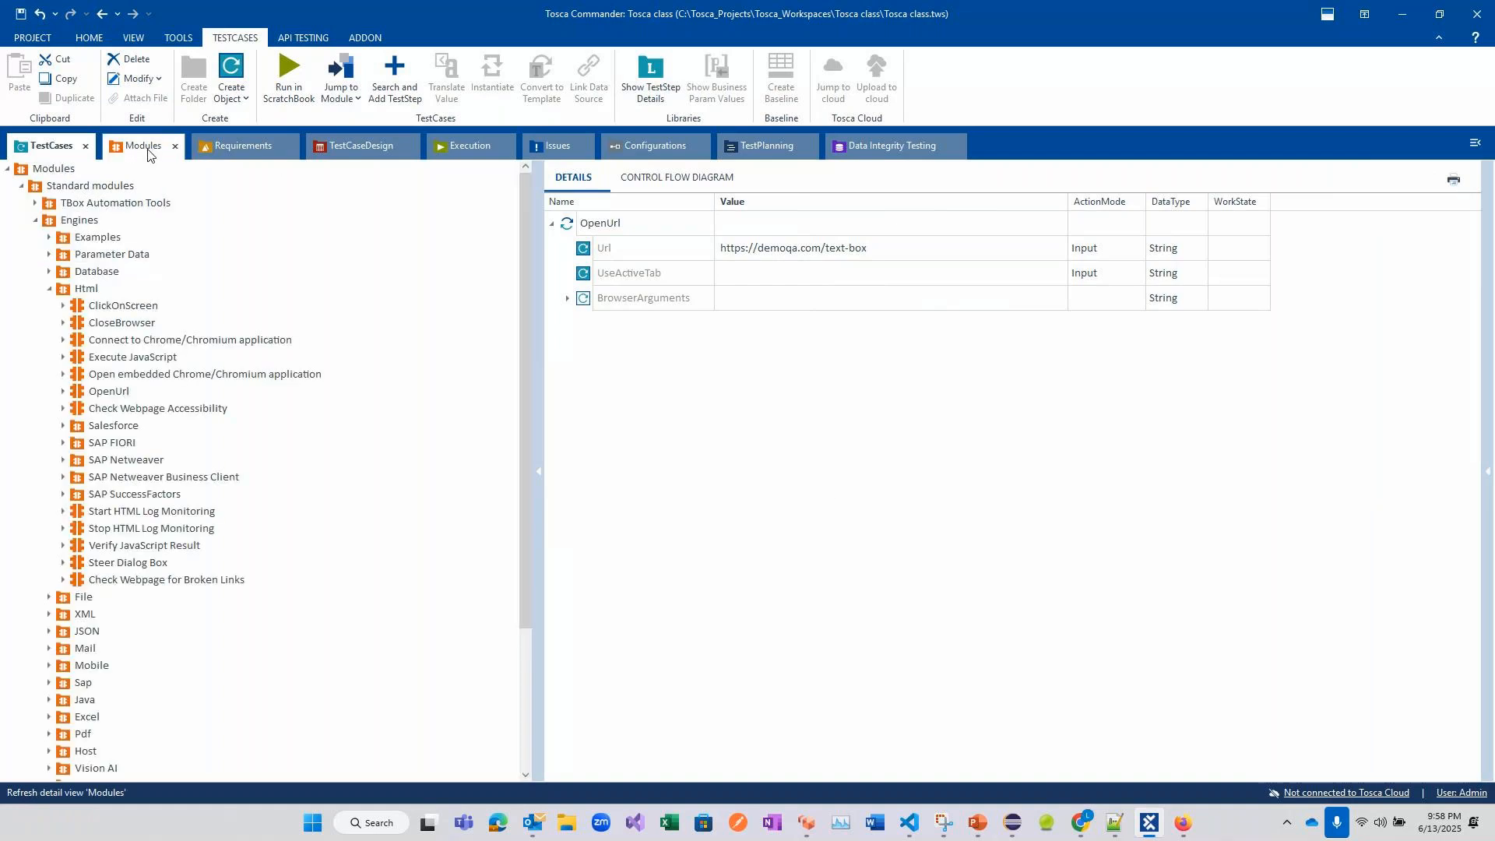
left_click(21, 186)
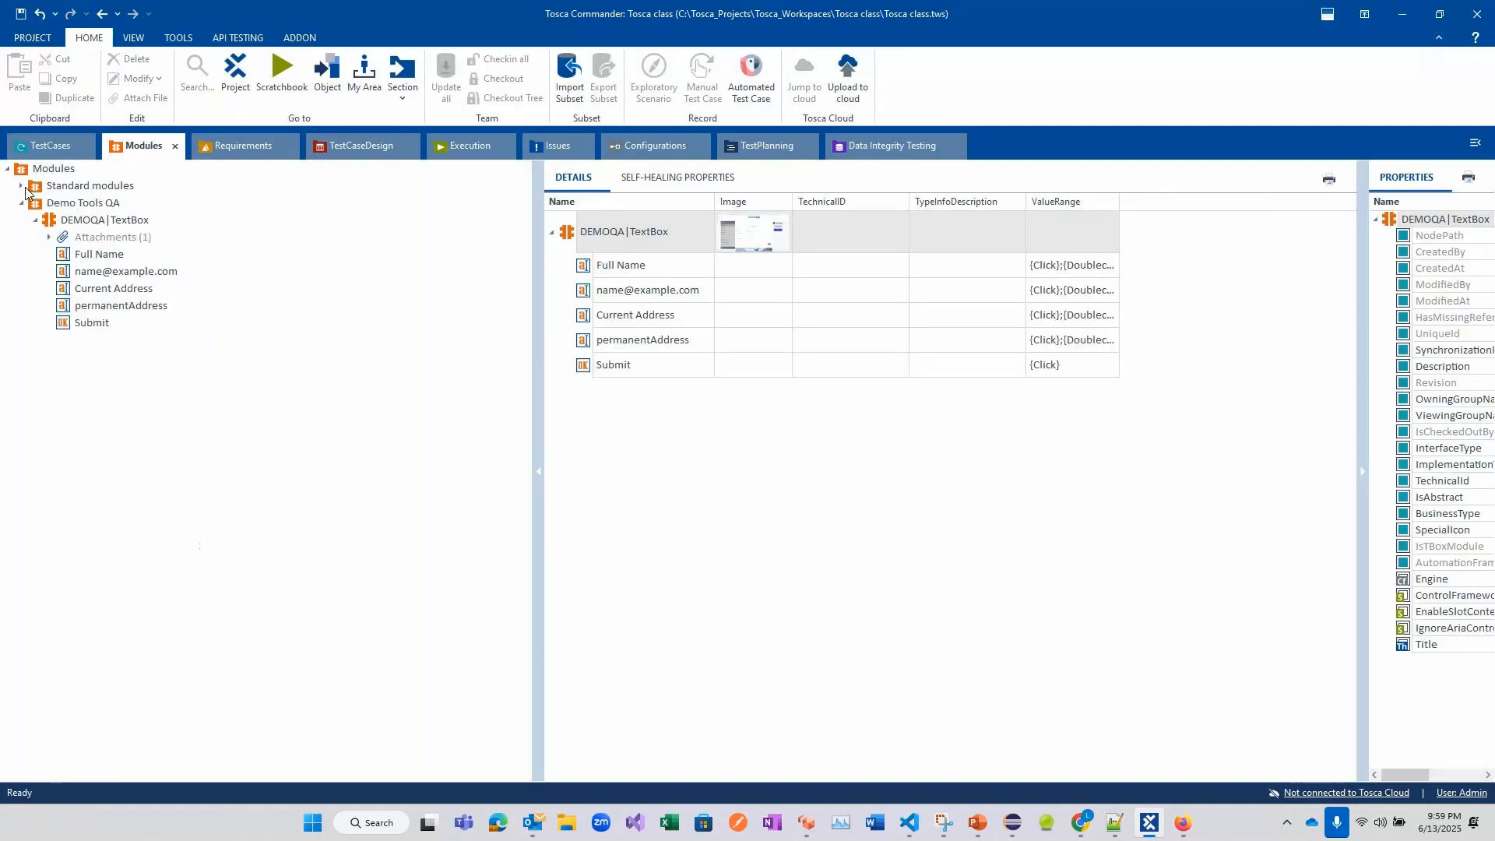
left_click(94, 222)
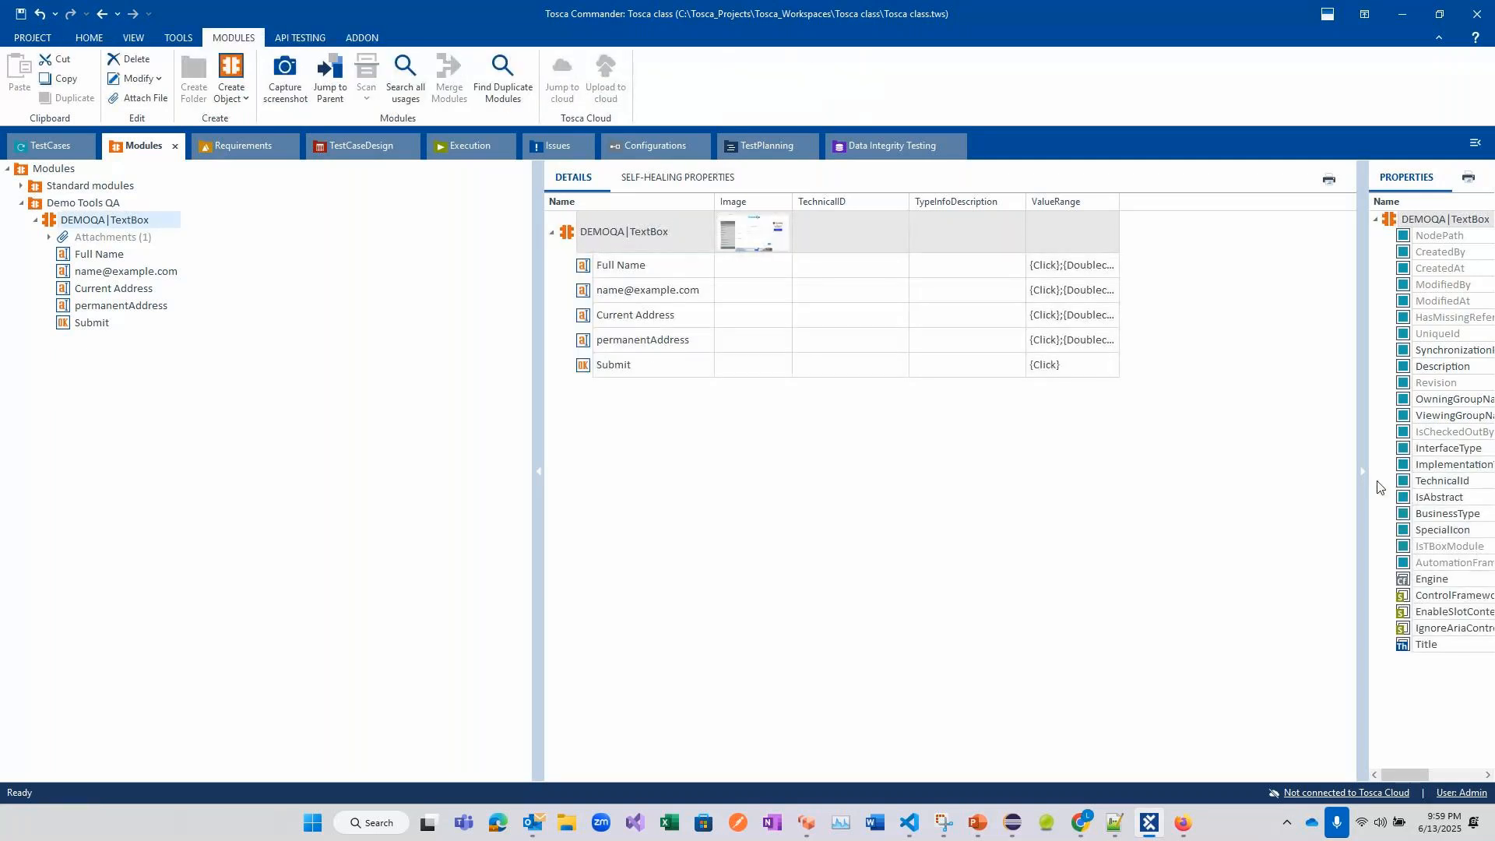
left_click_drag(1368, 461, 1061, 480)
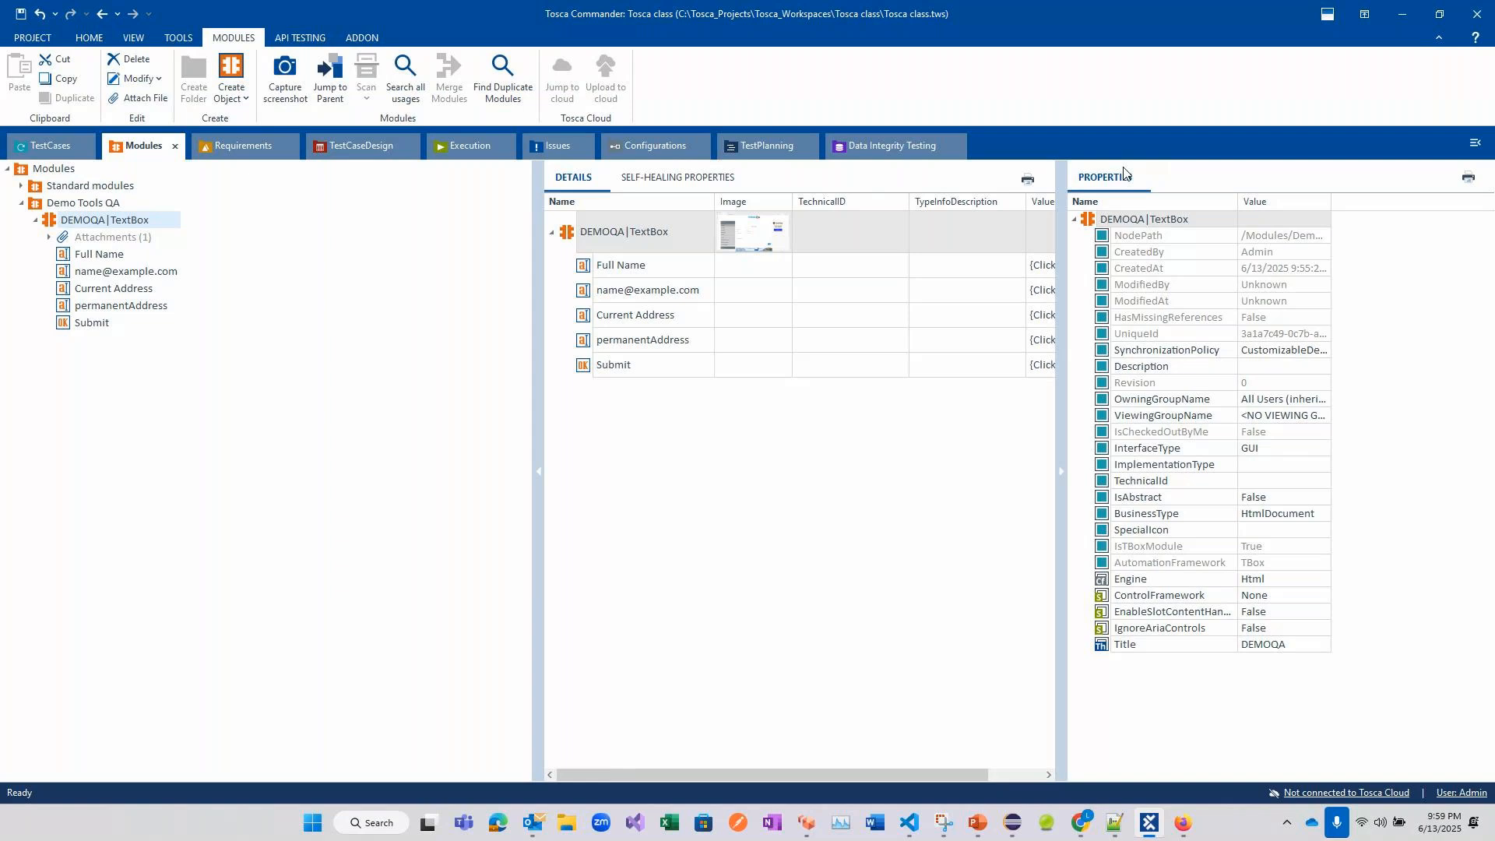
key("F2")
key("alt+Tab")
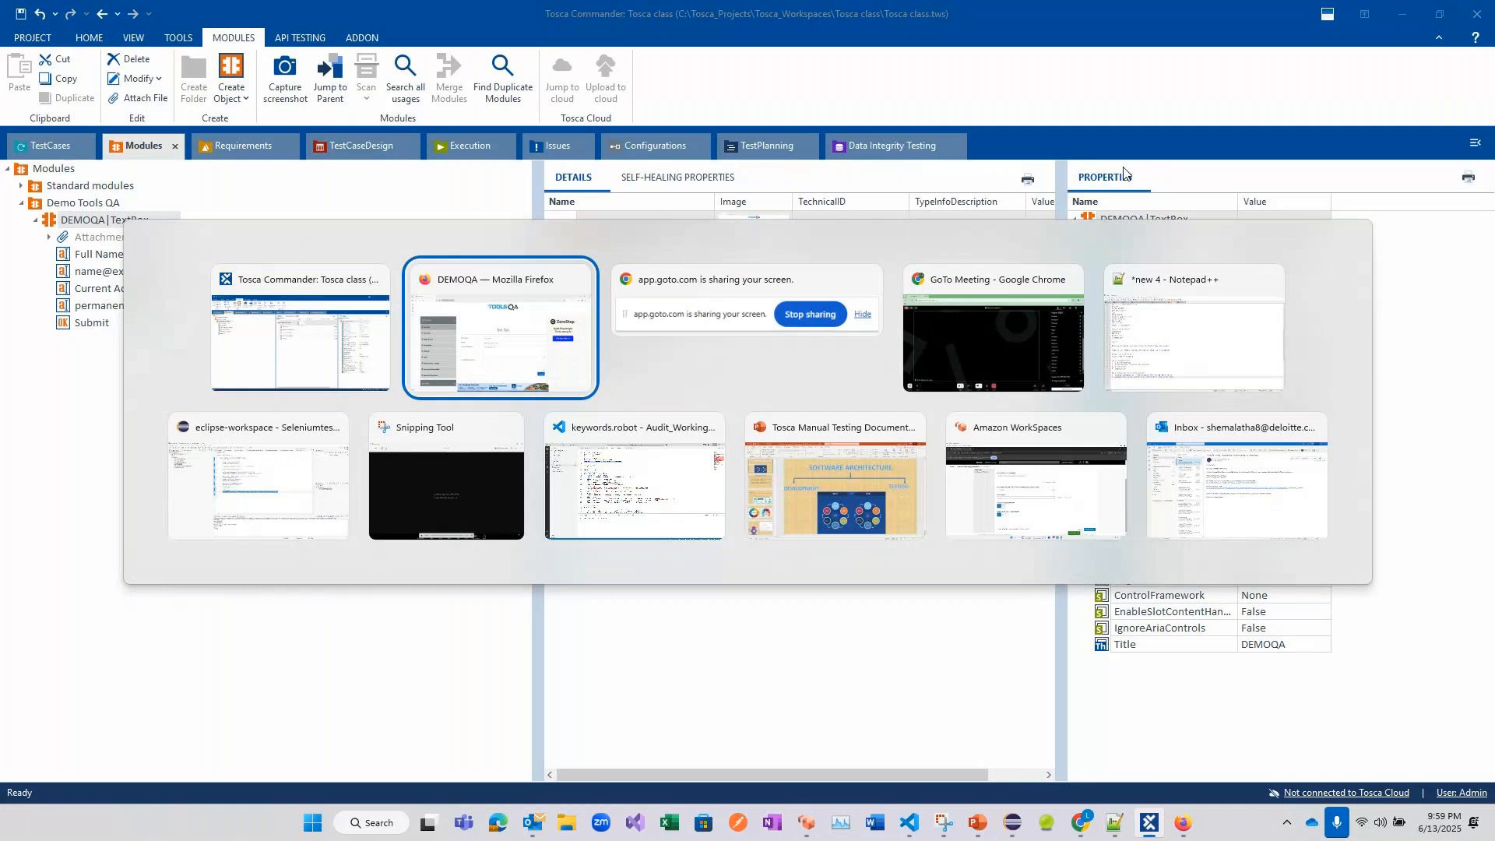
left_click(920, 350)
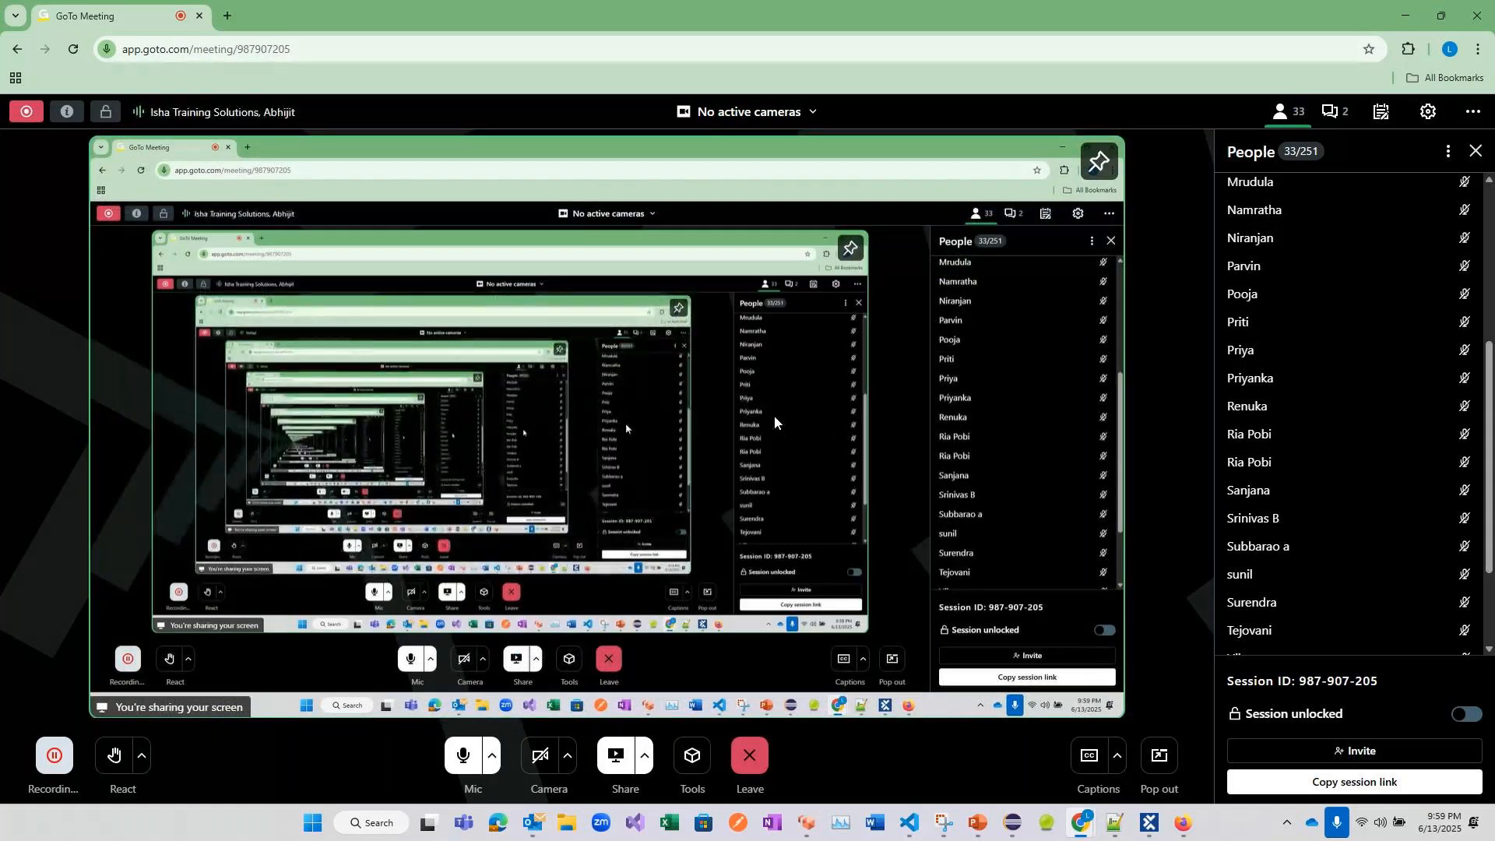
key("alt+Tab")
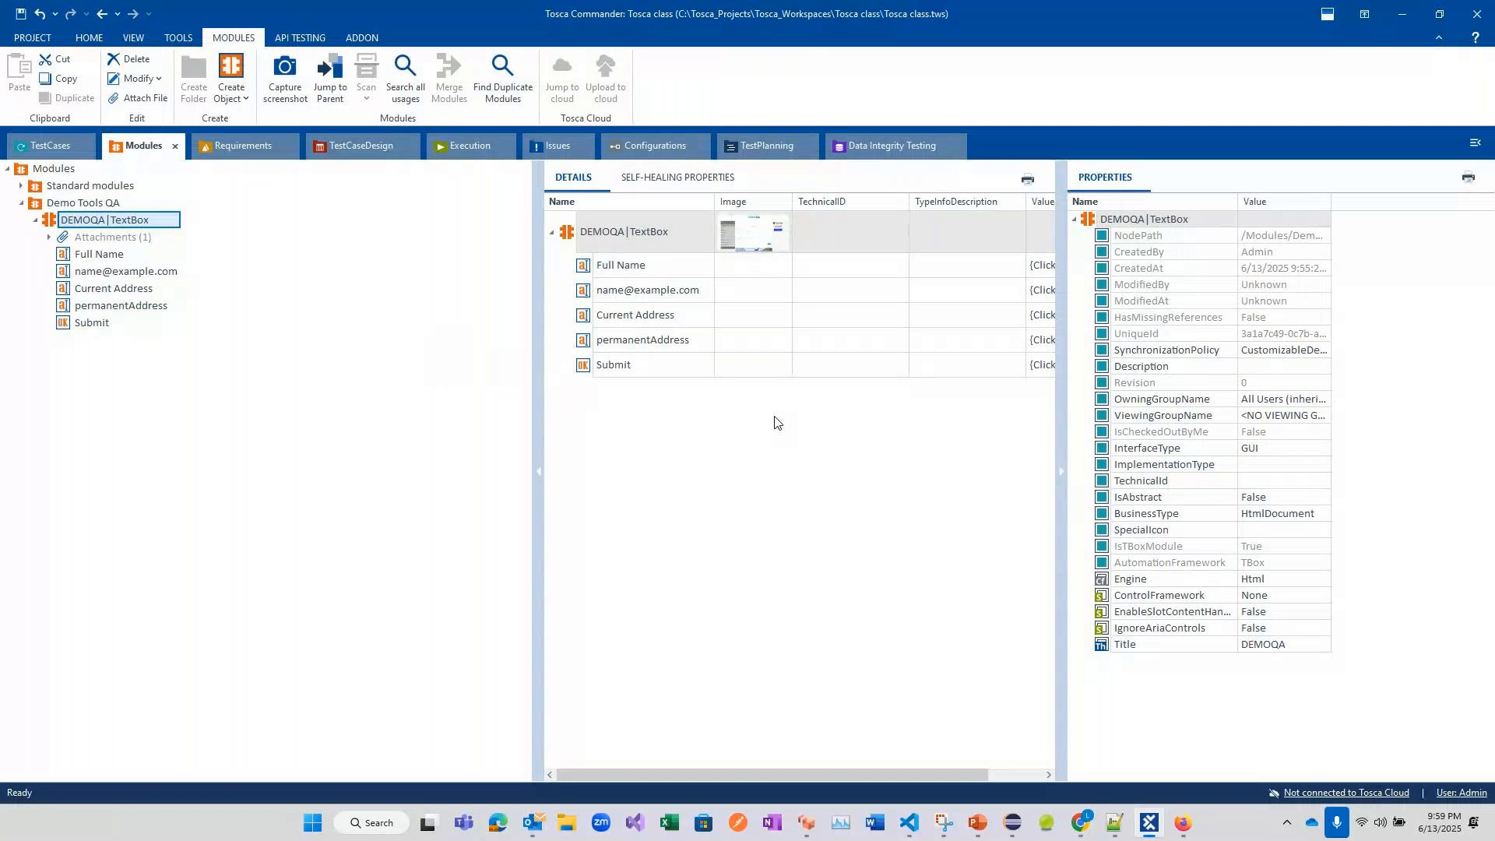
key("alt+Tab")
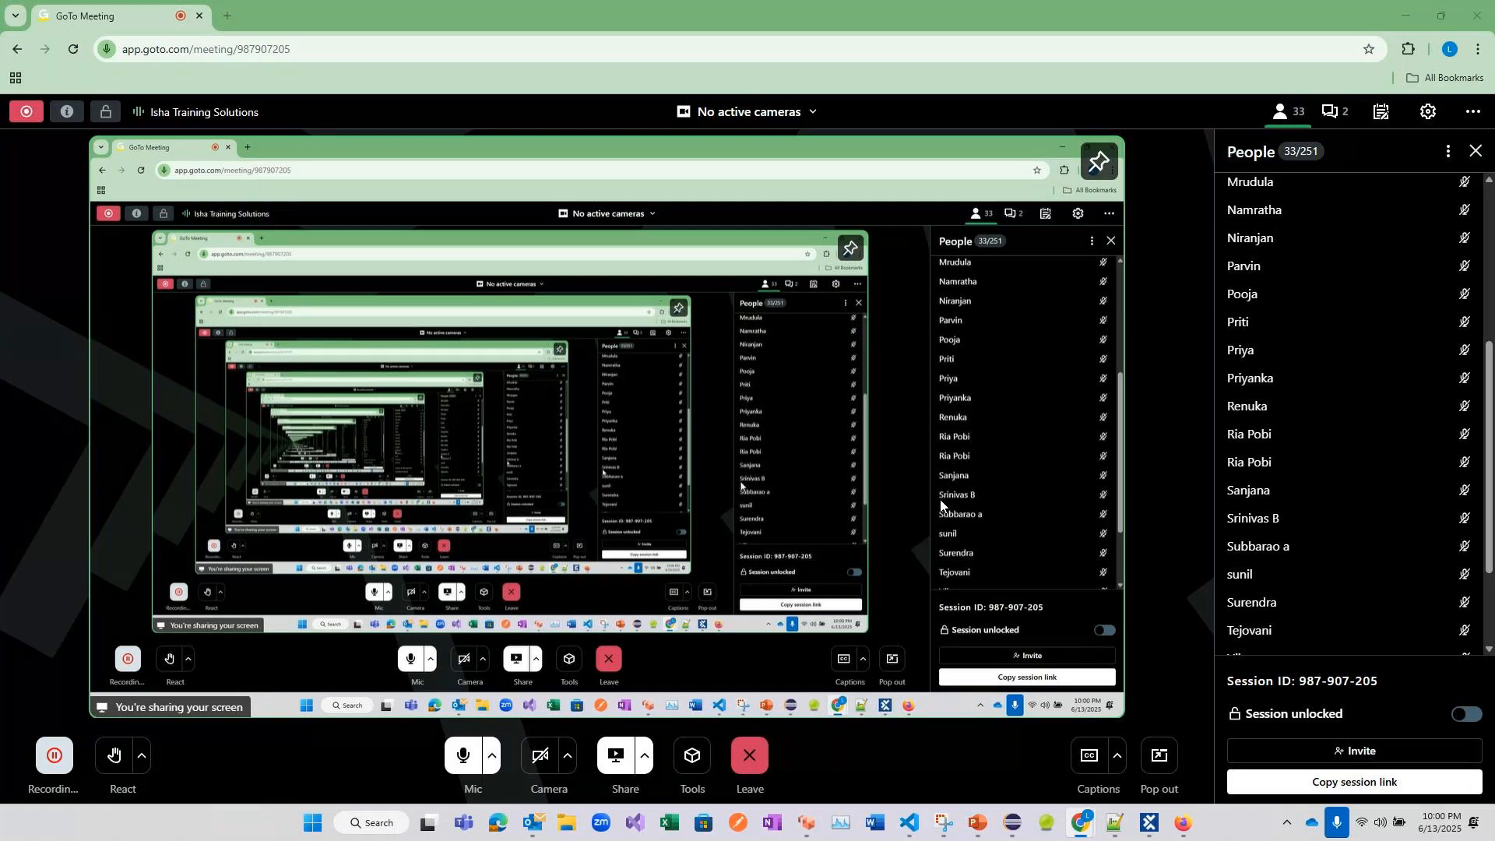
key("alt+Tab")
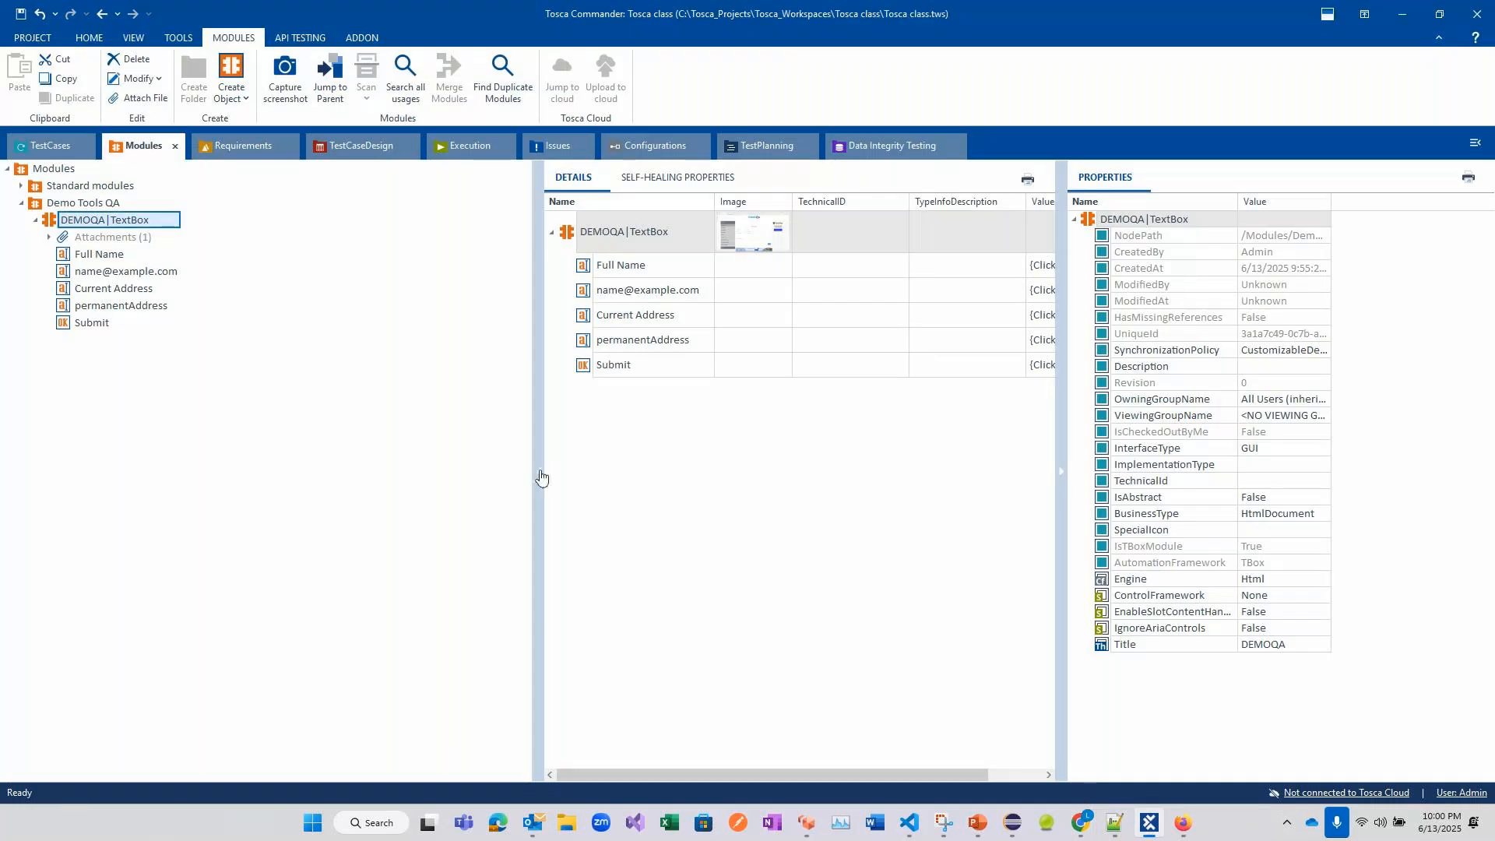
- Enlarge the properties area of the DEMOQA|TextBox module and examine its Engine property
left_click_drag(532, 422, 264, 430)
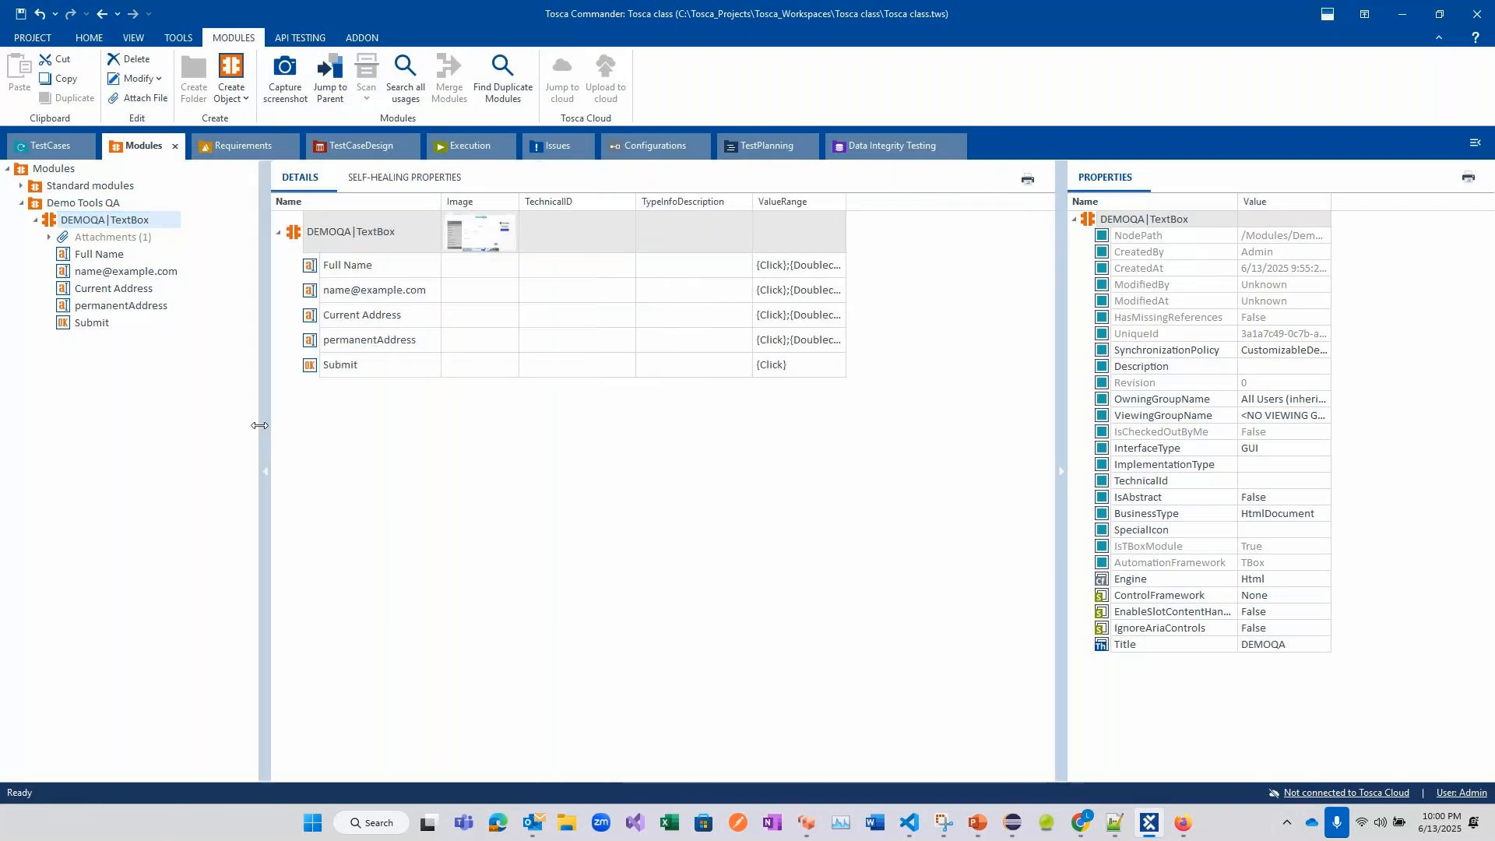
left_click_drag(1059, 432, 670, 413)
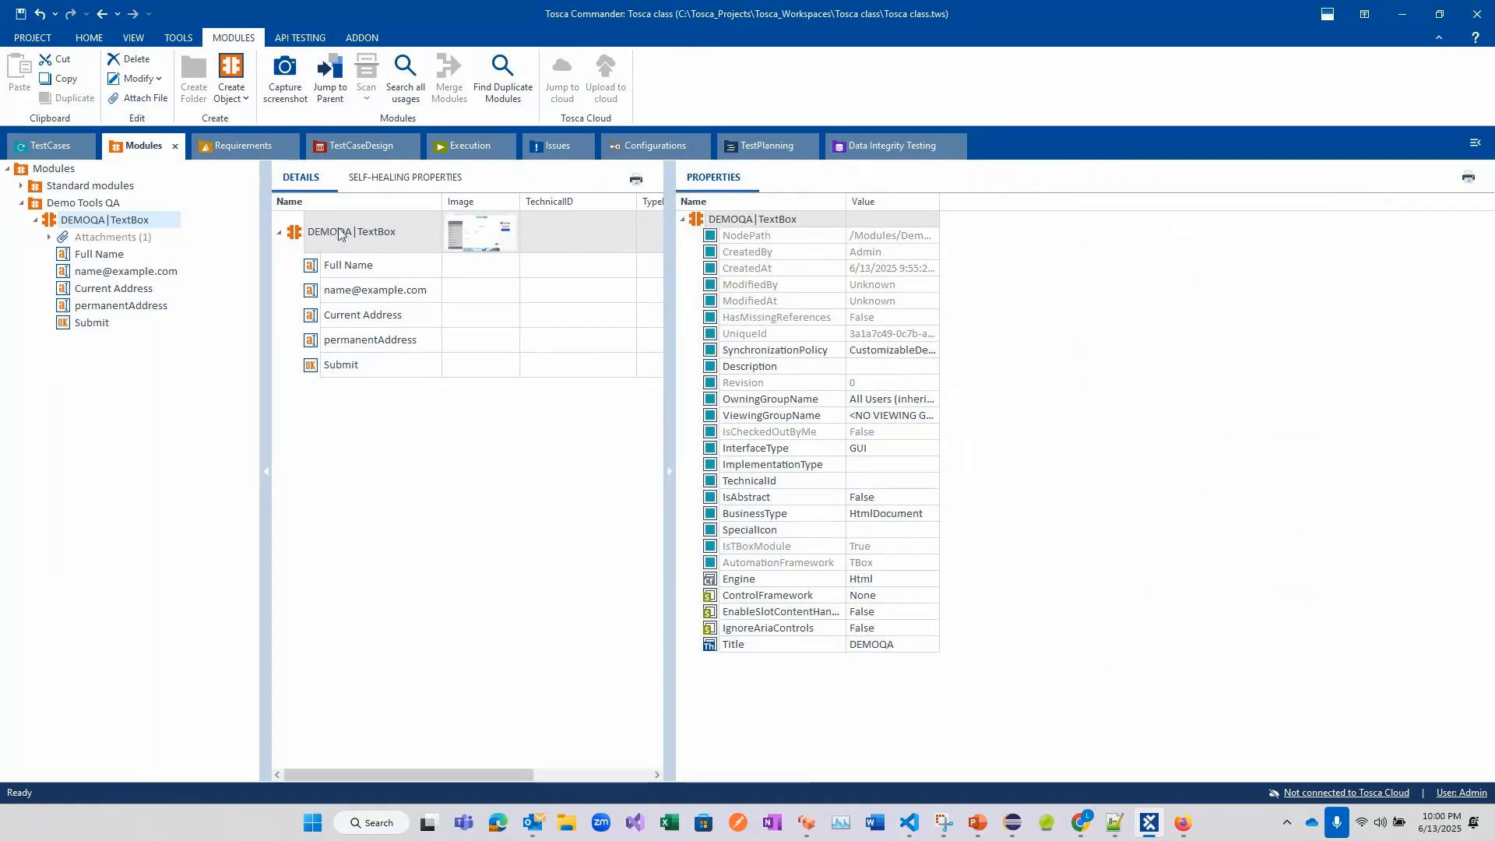
left_click(631, 249)
left_click(773, 584)
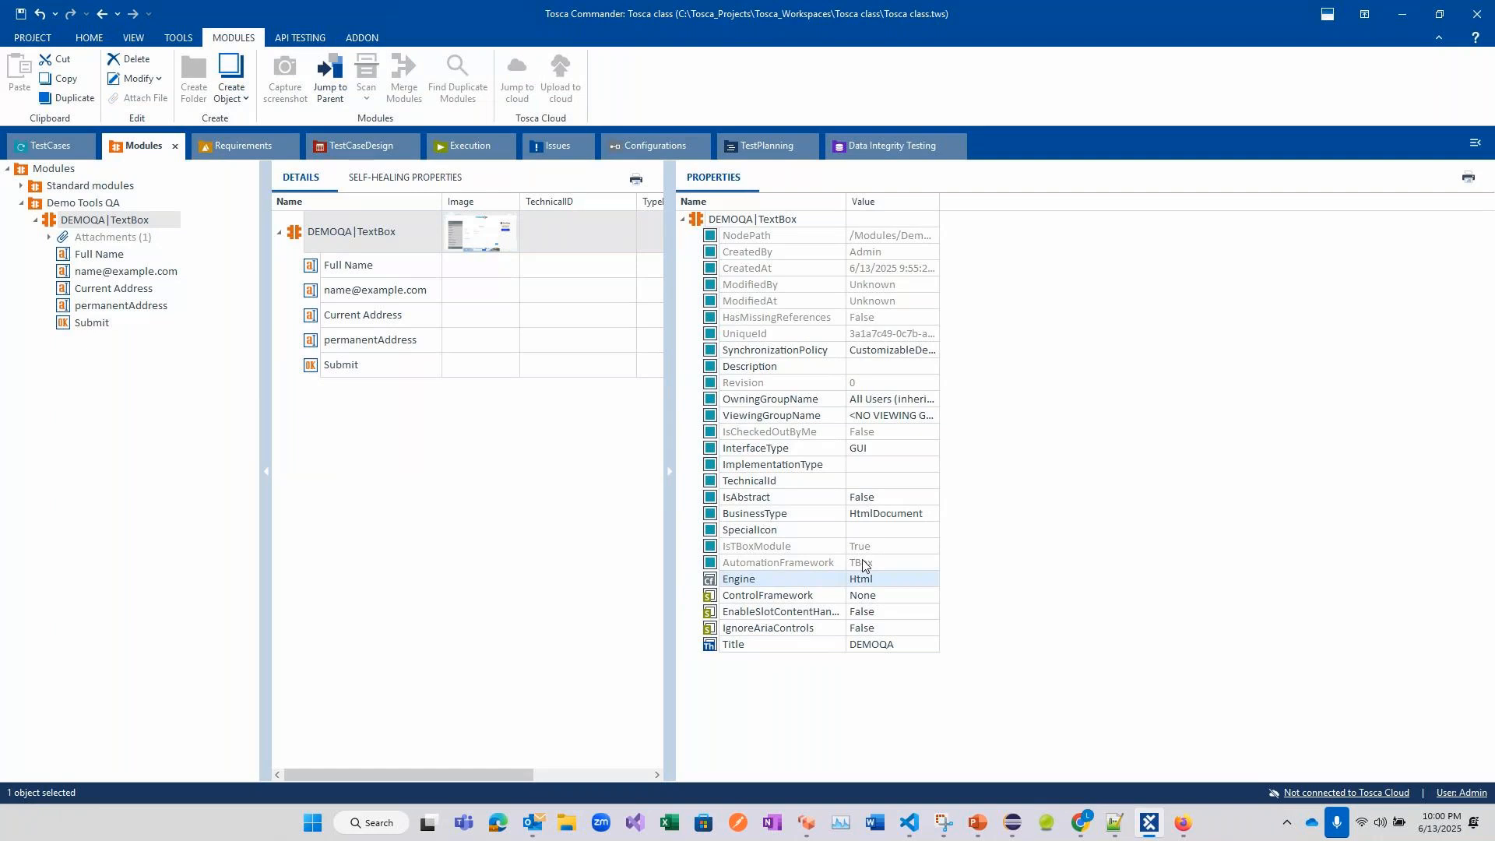
- Inspect the HTML structure of the DEMOQA Text Box page in Firefox, close the inspector, and return to Tosca Commander
left_click(1180, 827)
right_click(668, 244)
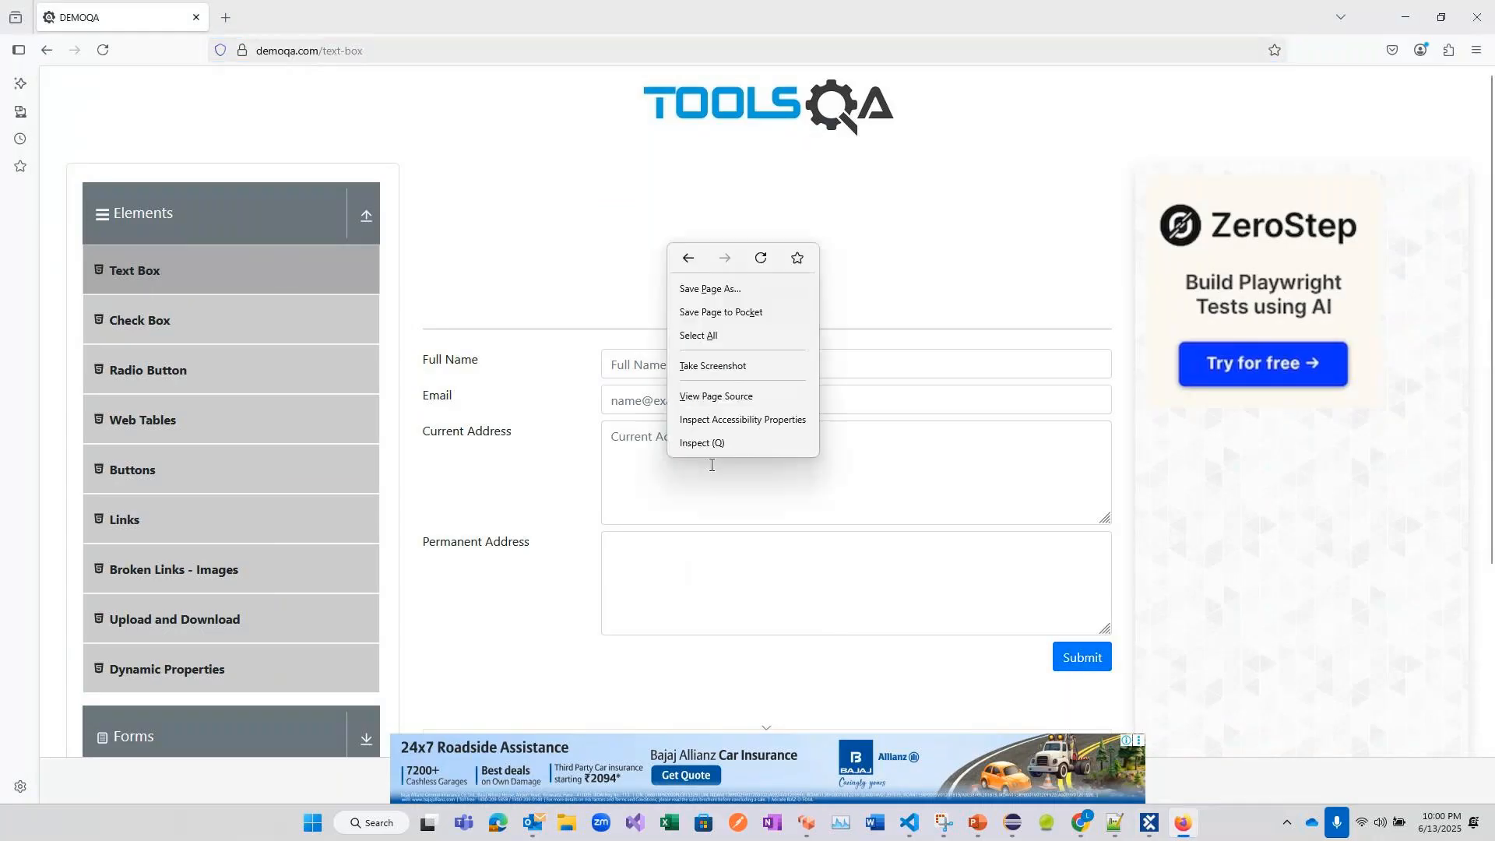
left_click(713, 443)
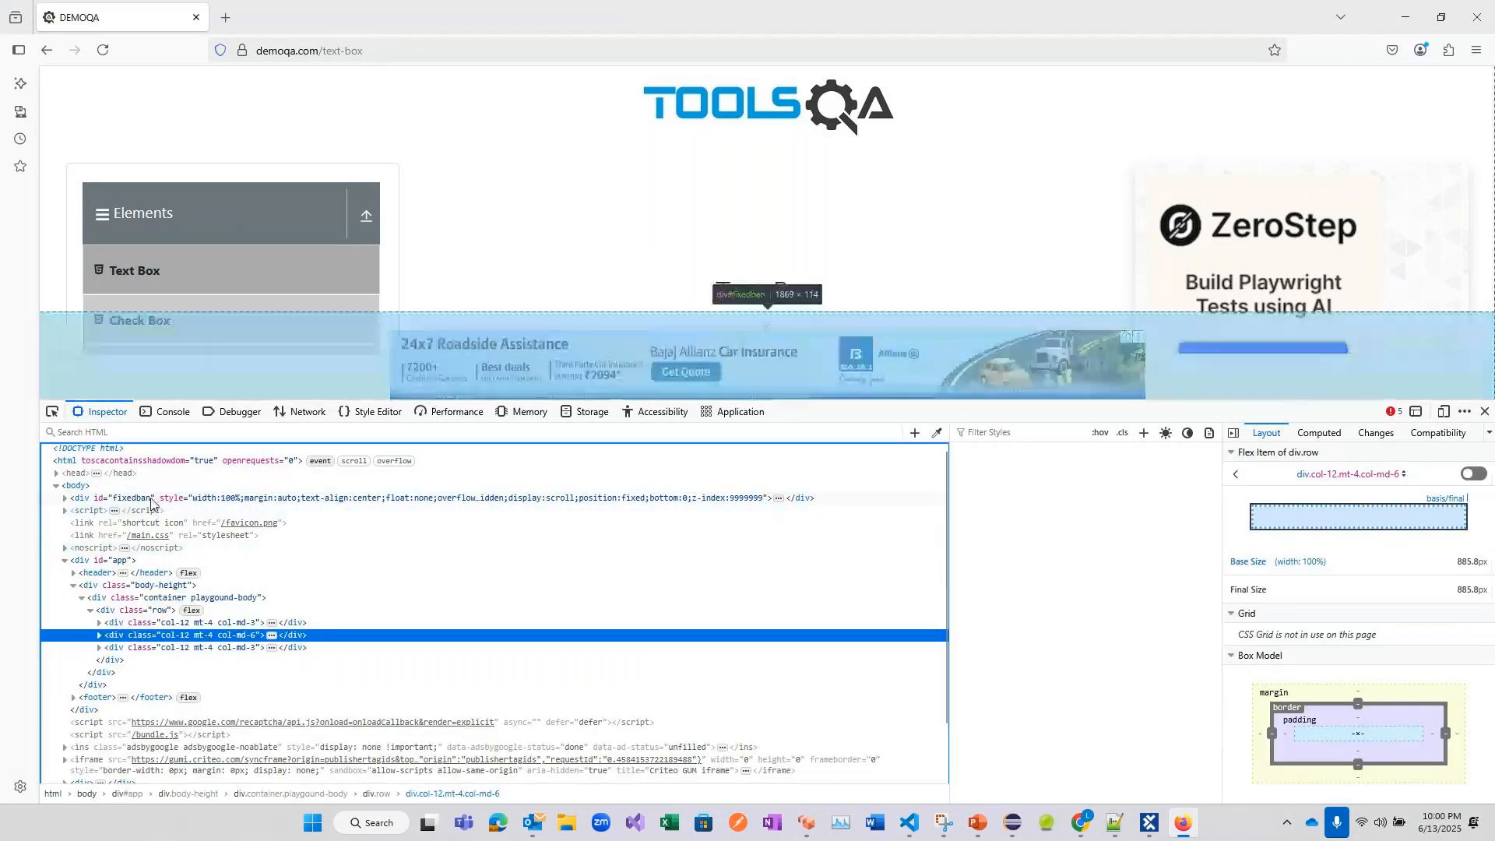
scroll(185, 698, "down", 1)
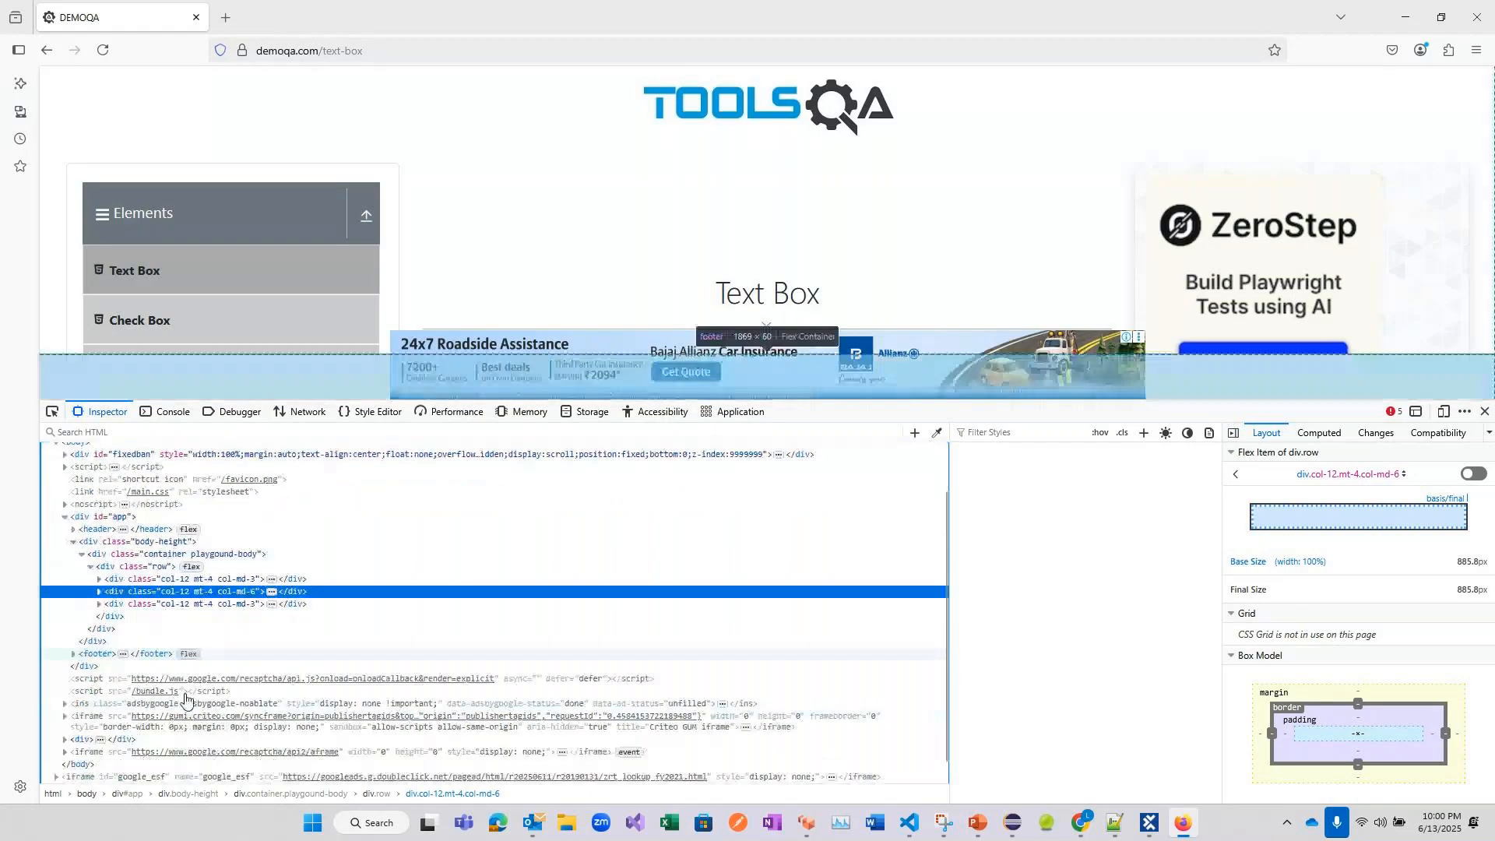
scroll(191, 623, "up", 2)
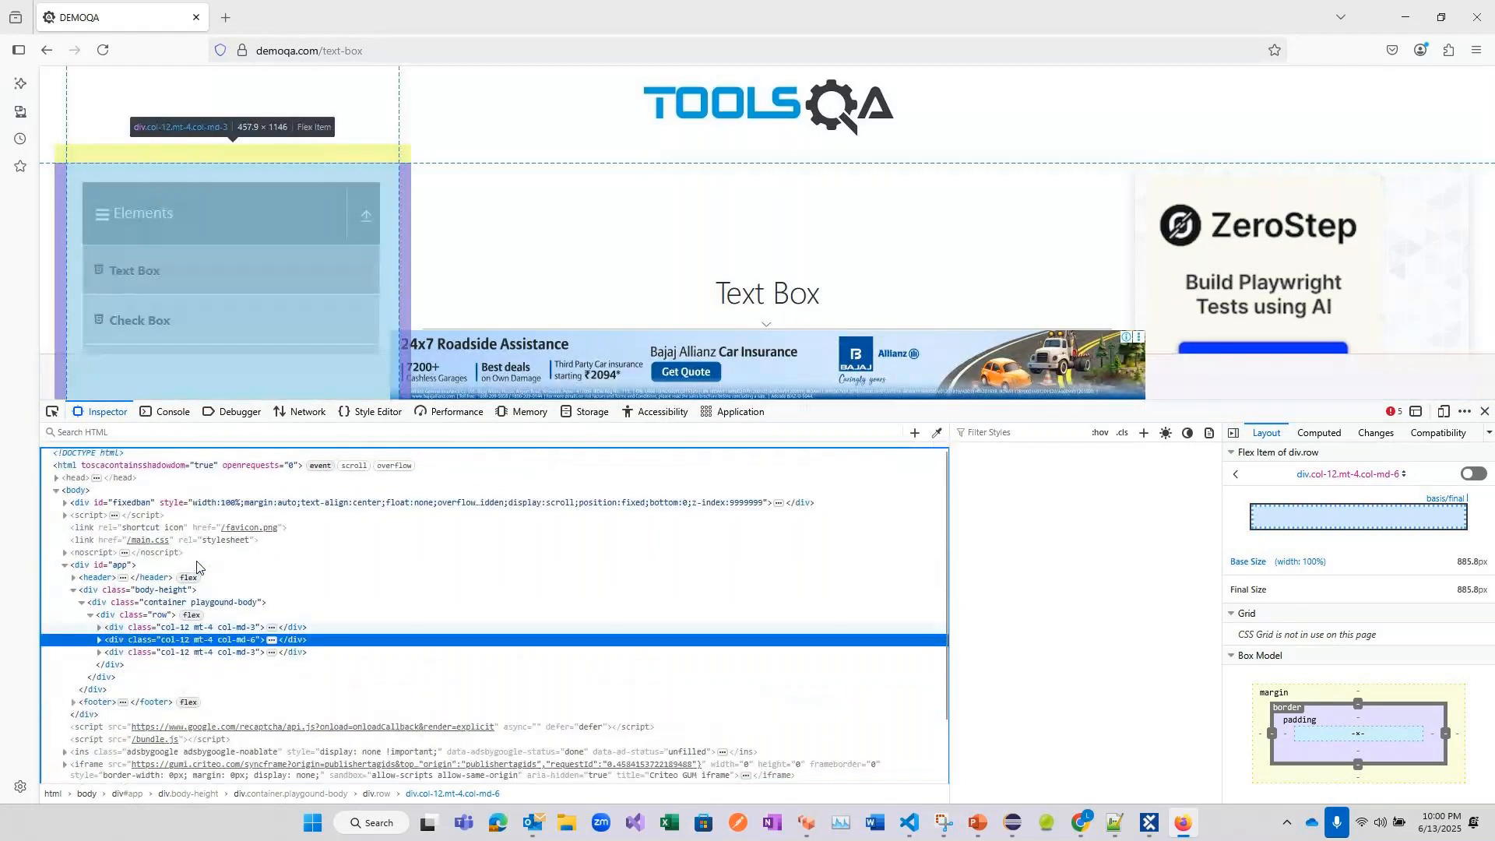
key("F12")
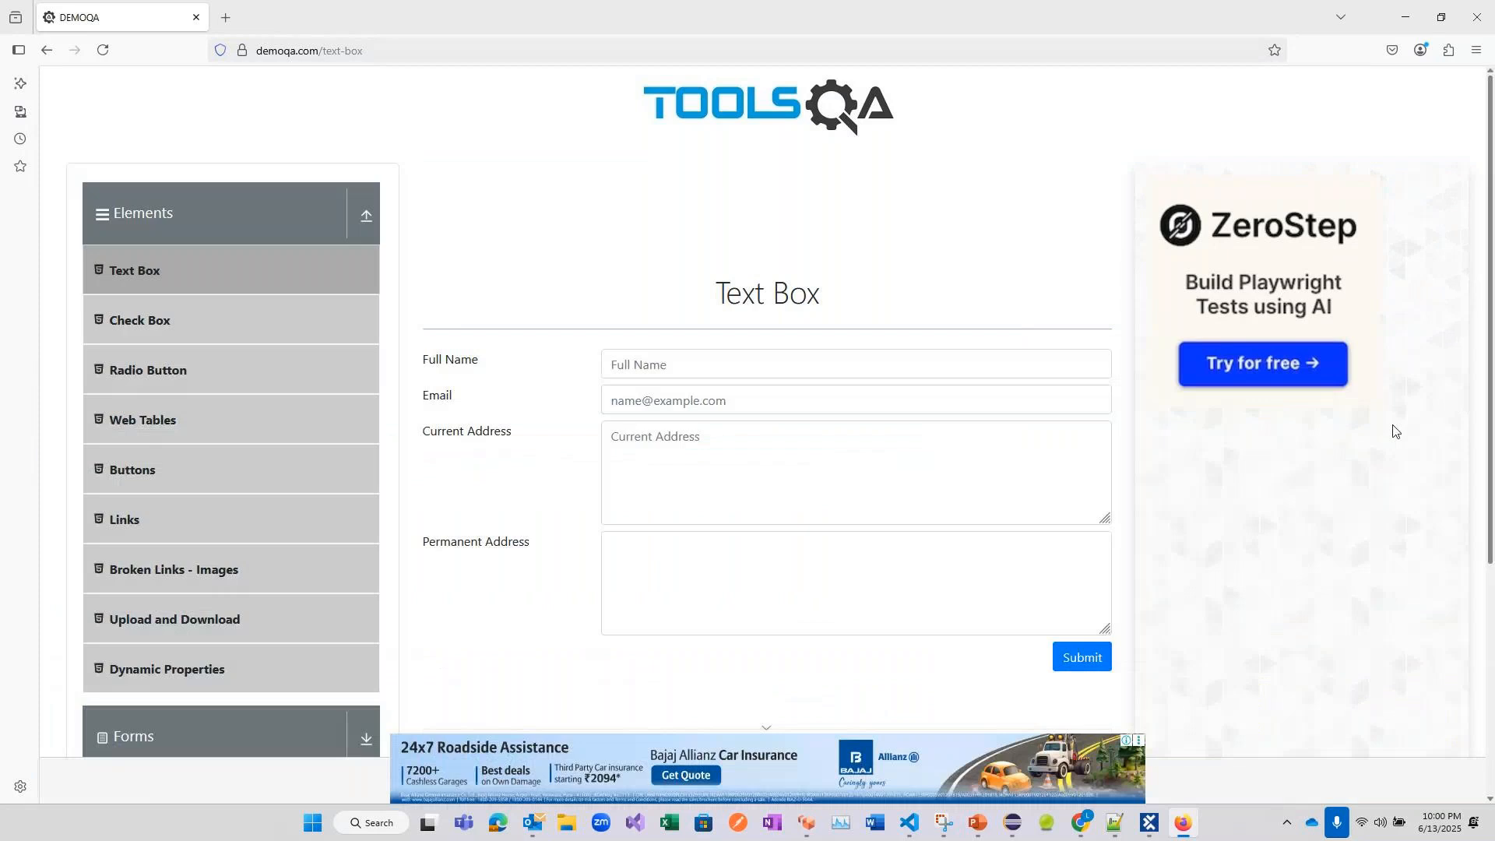
key("alt+Tab")
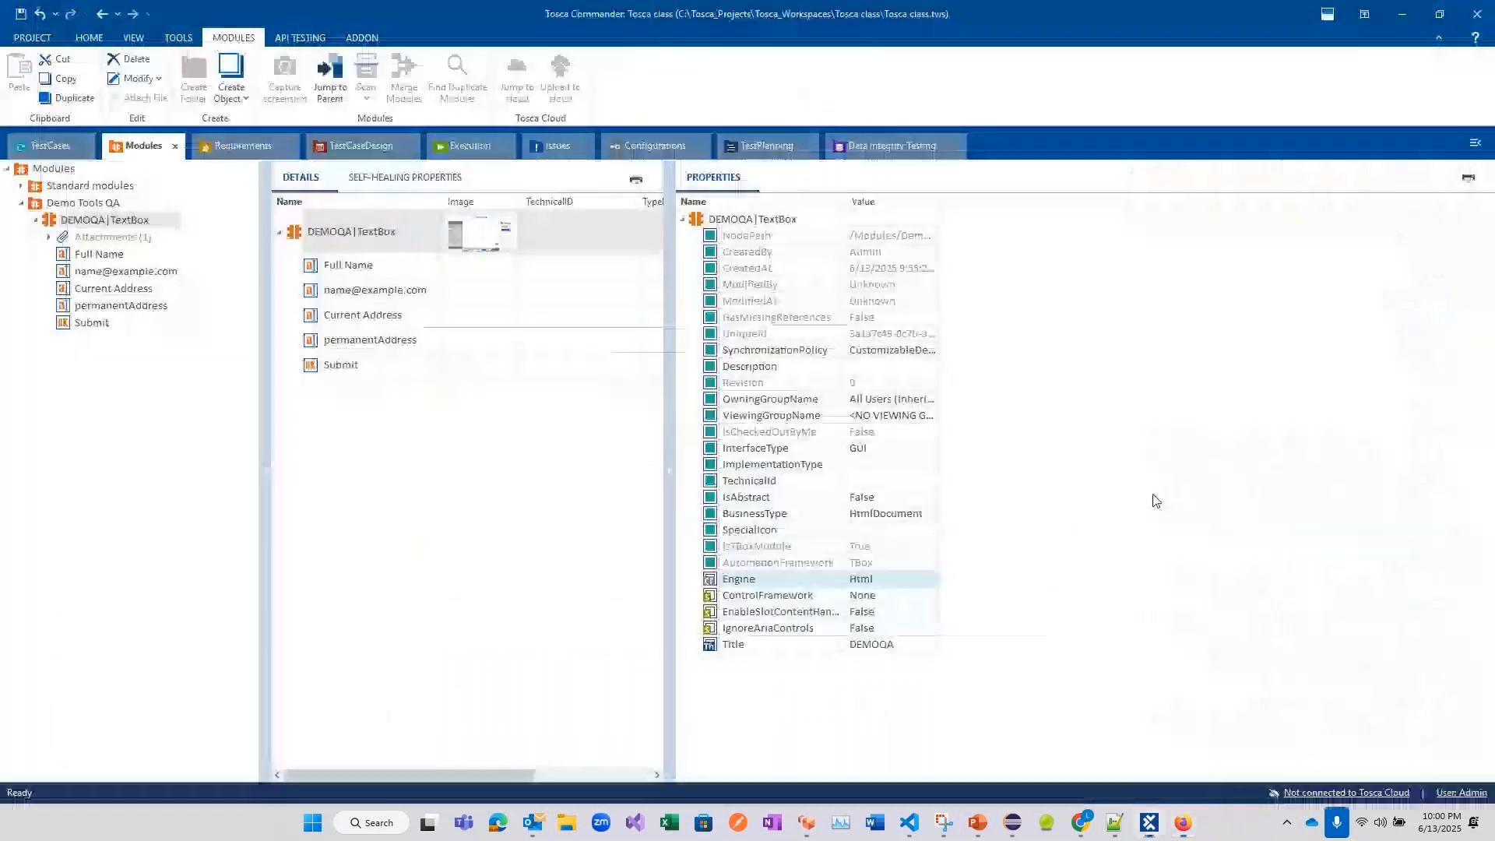
- Hide the module's properties and show the details of the Text Box test case with both of its test steps
left_click(669, 476)
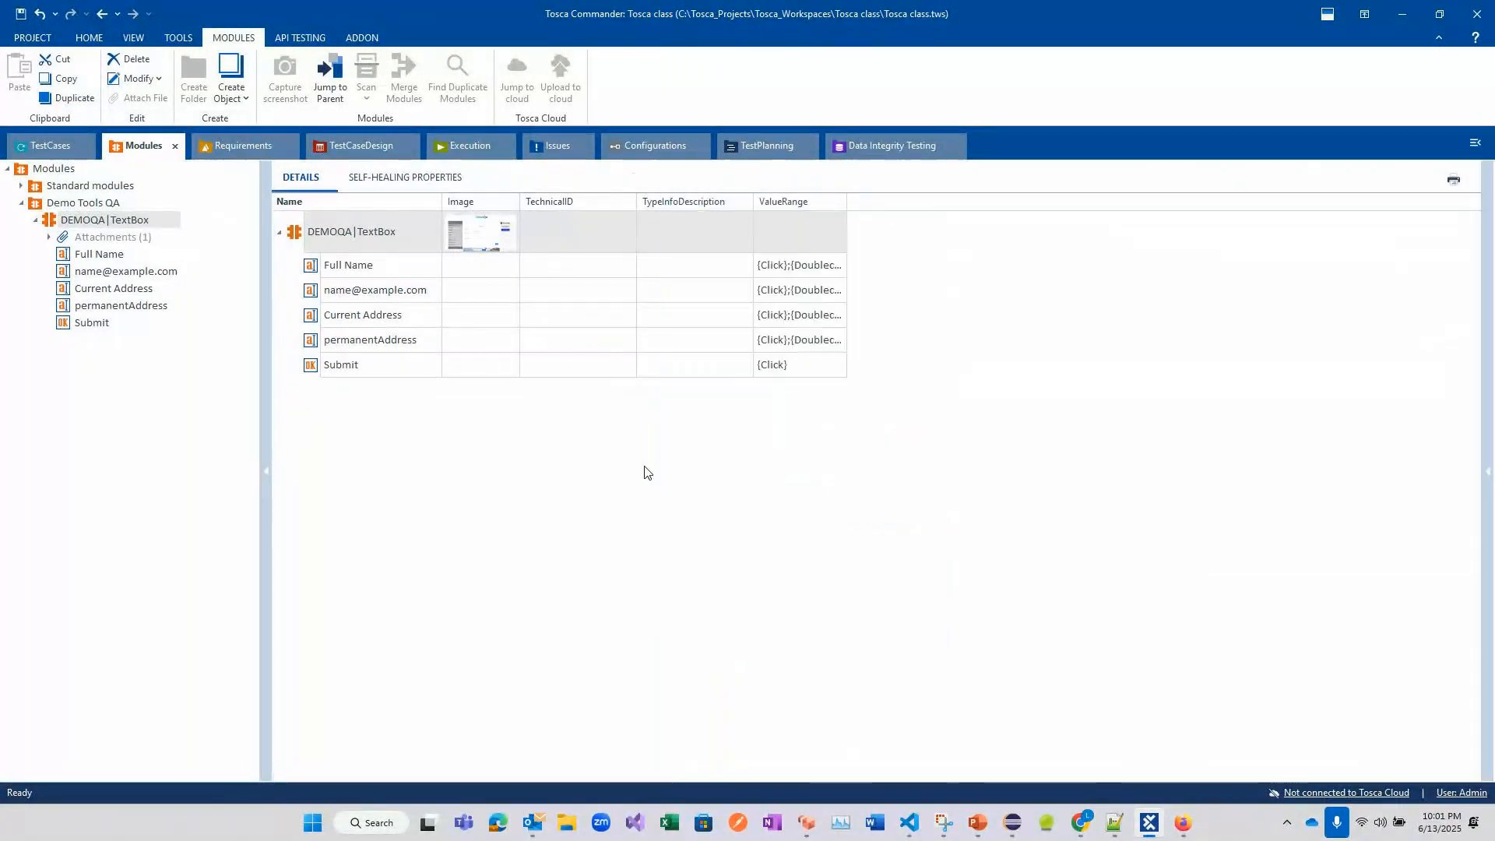
left_click(58, 154)
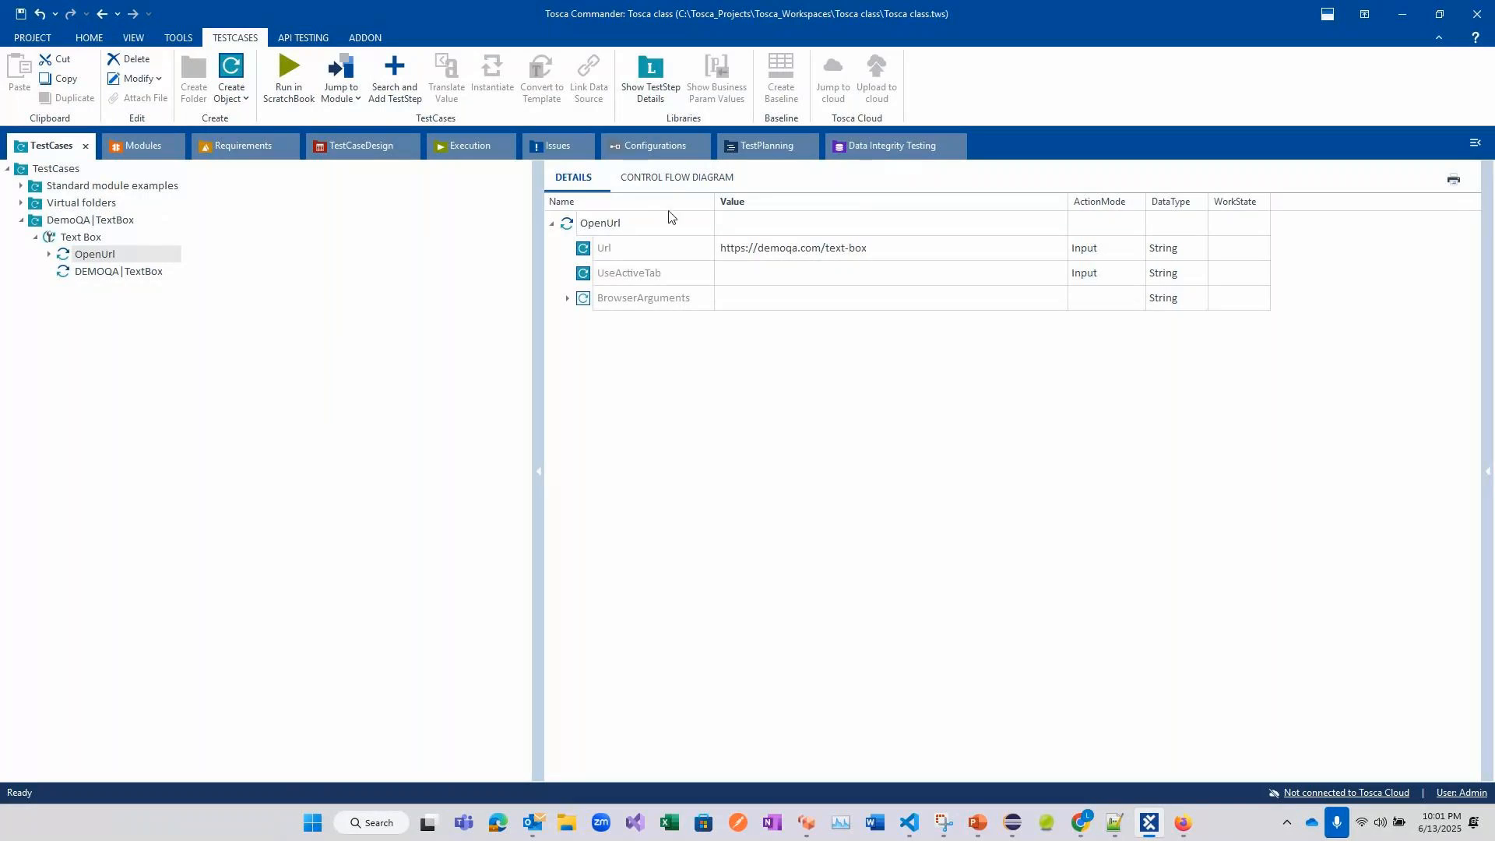
left_click(81, 237)
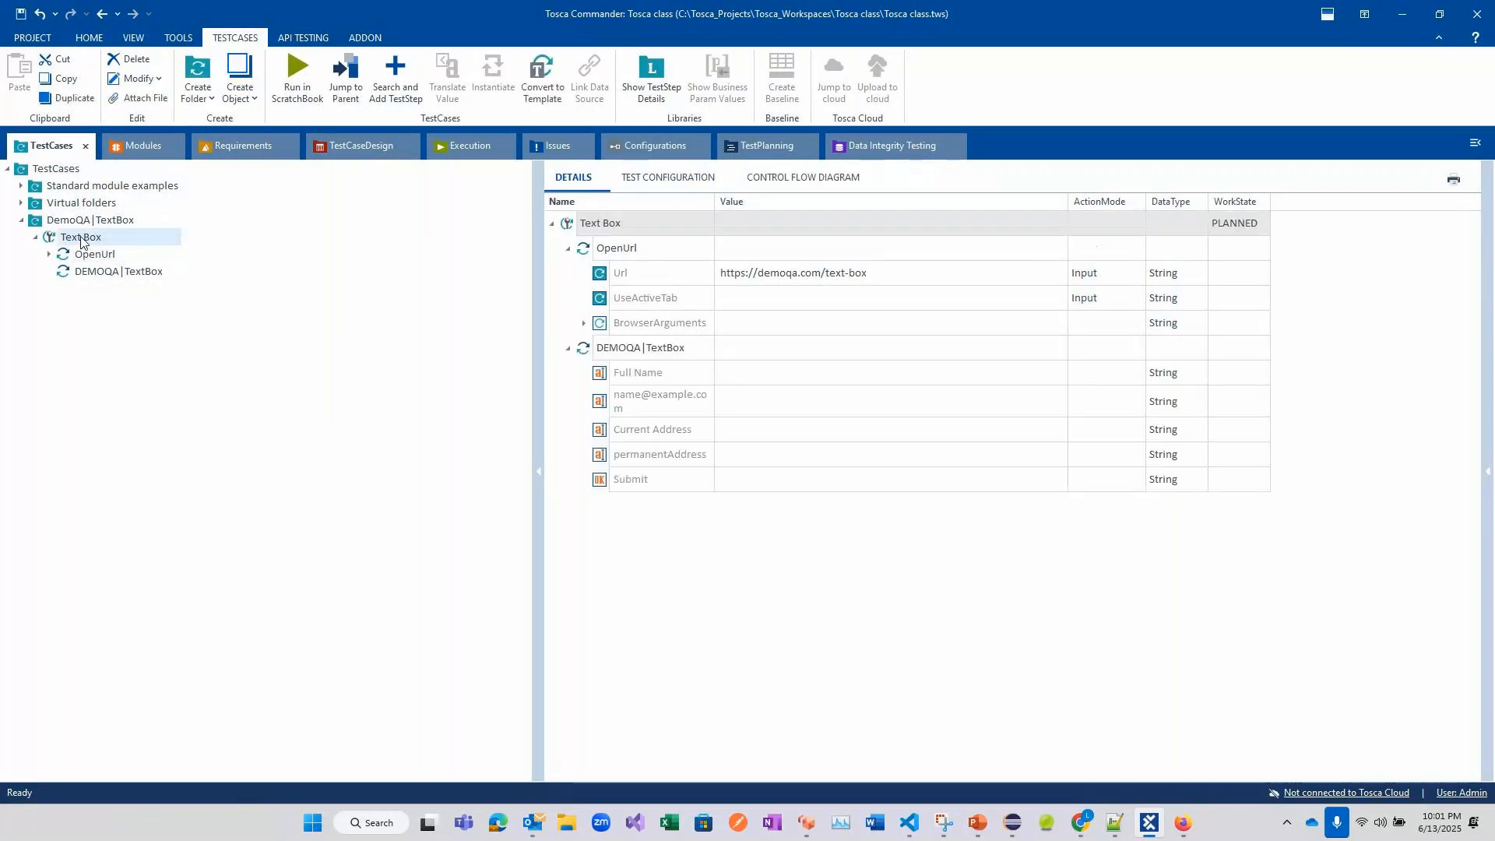
- Add a Browser test configuration parameter with the value Firefox to the Text Box test case
left_click(667, 177)
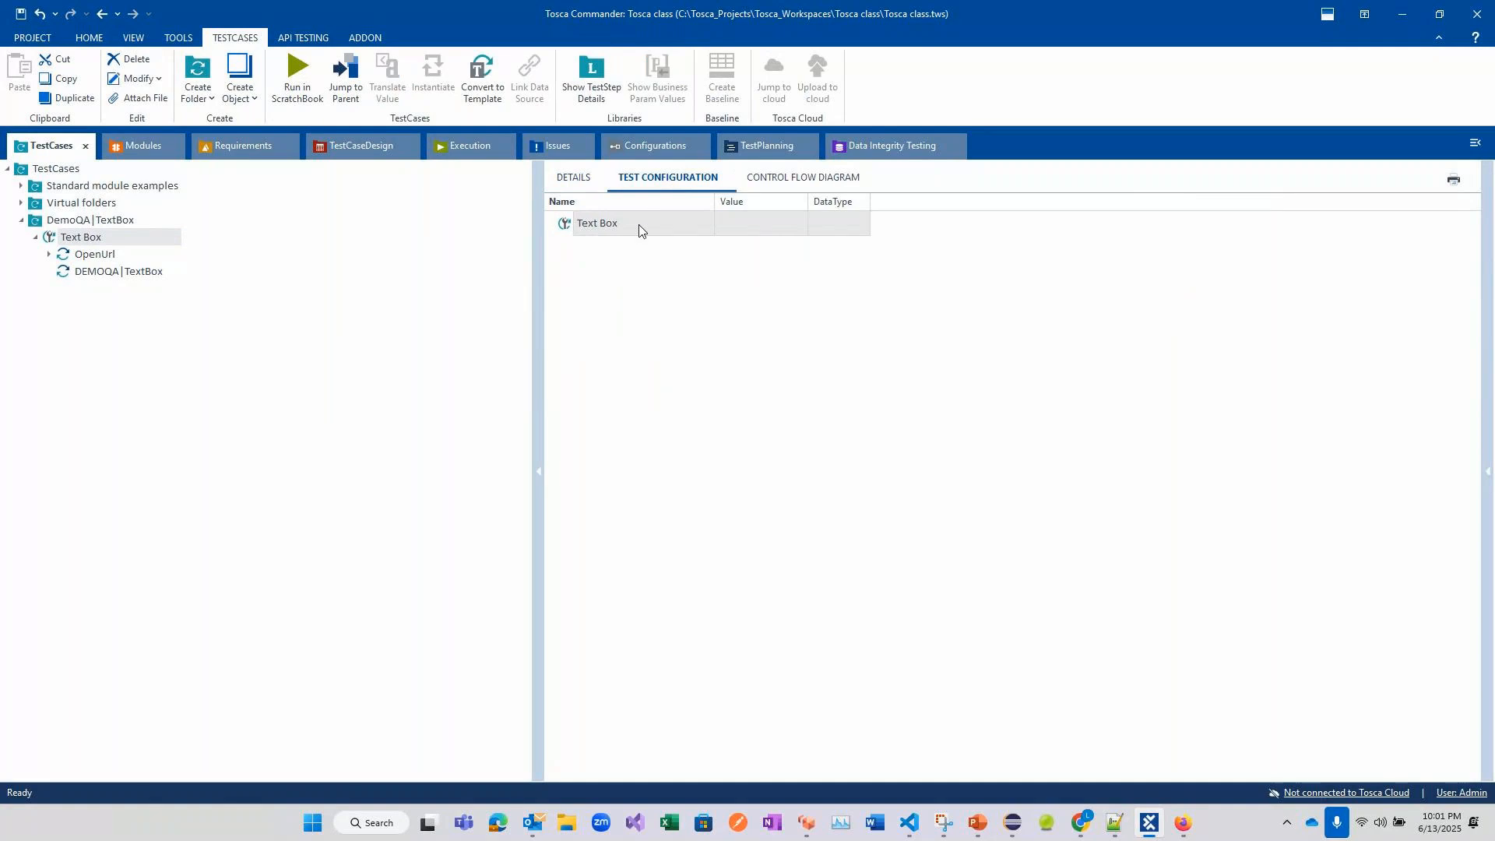
right_click(624, 234)
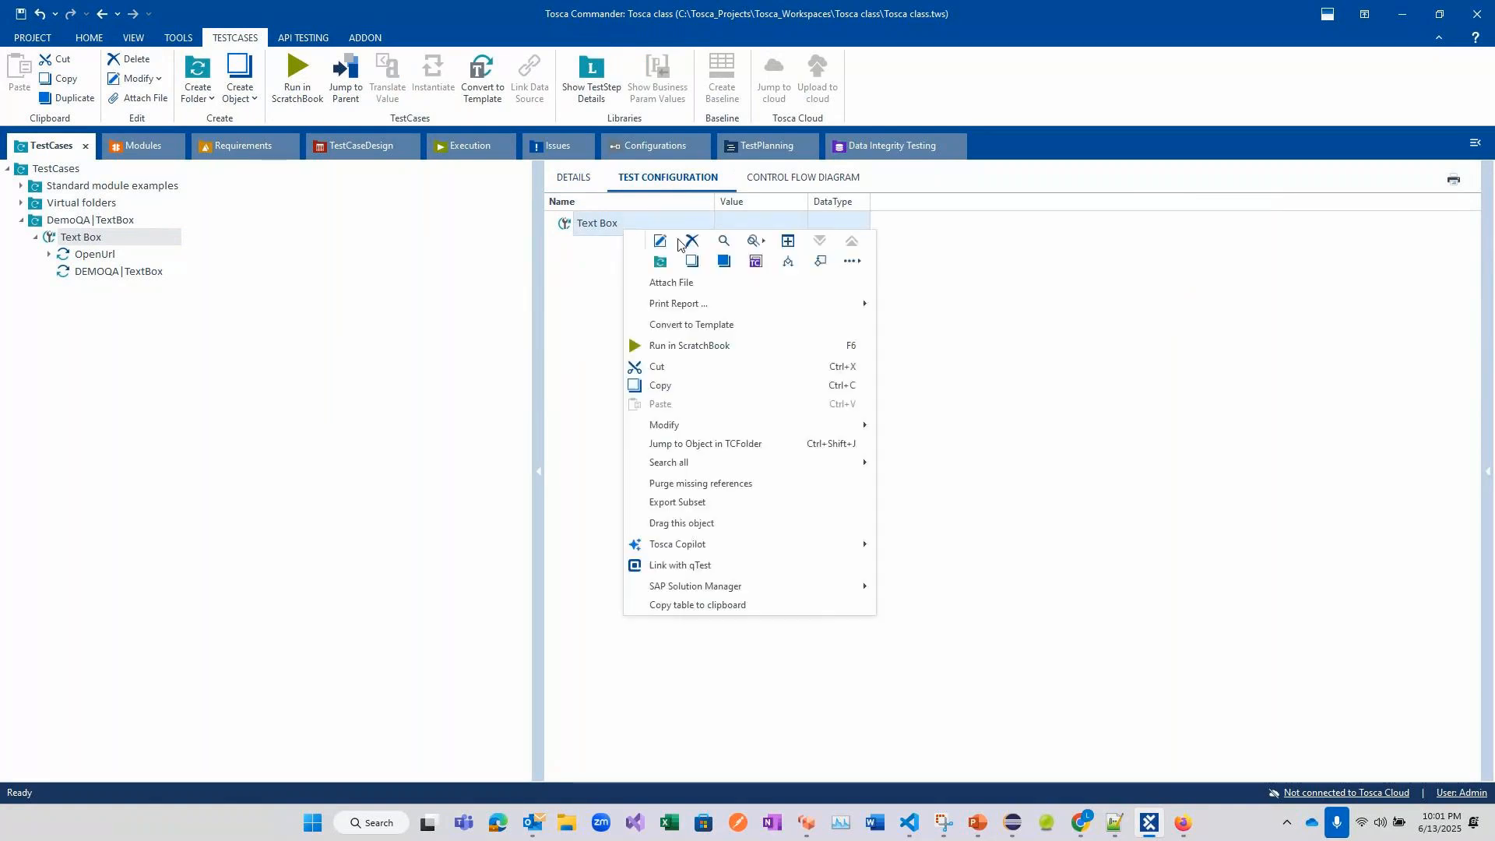
left_click(763, 258)
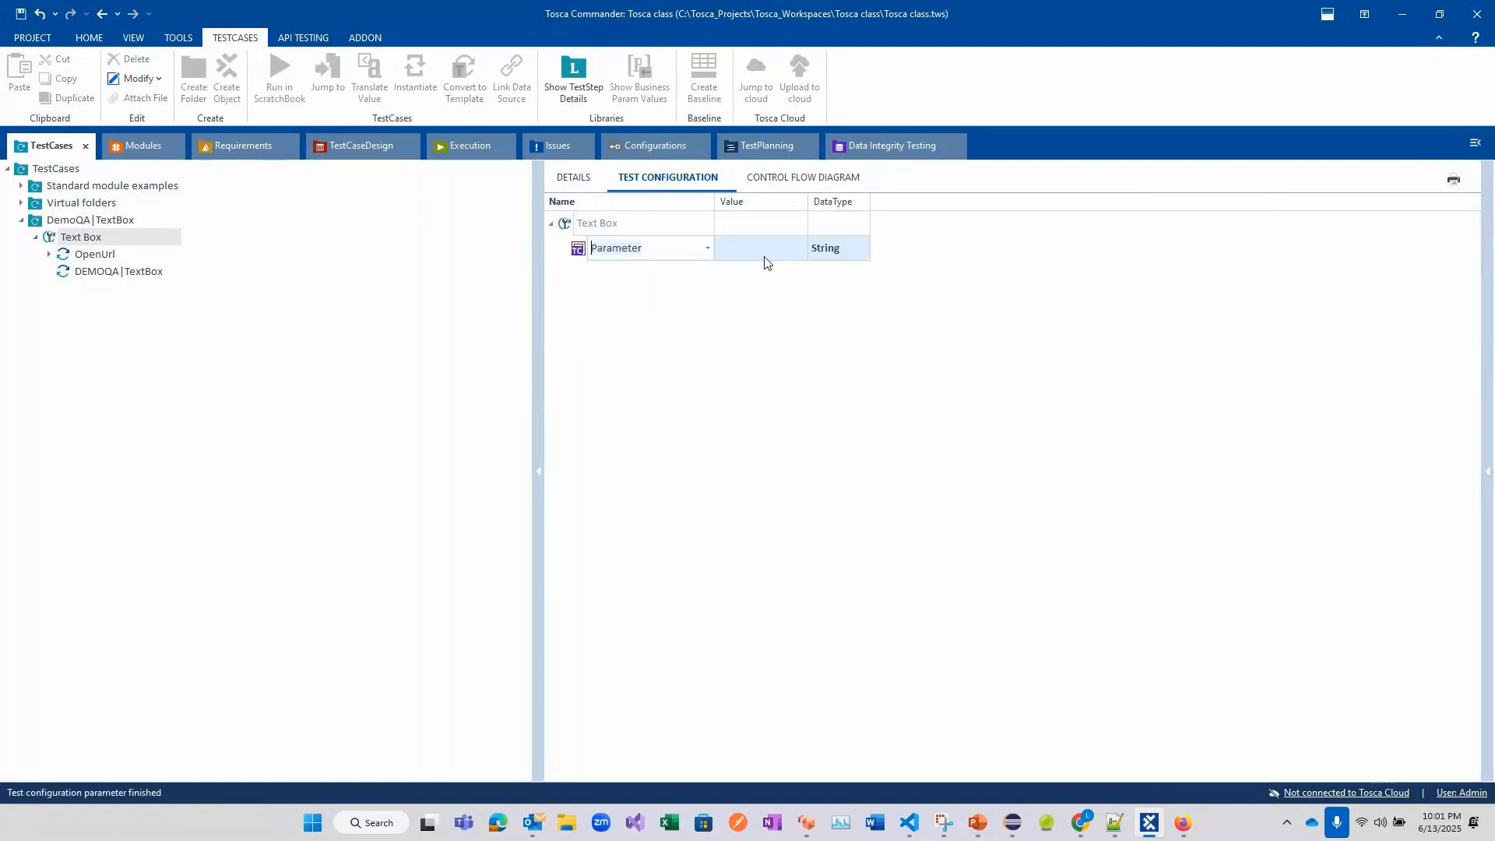
left_click(708, 248)
left_click(654, 306)
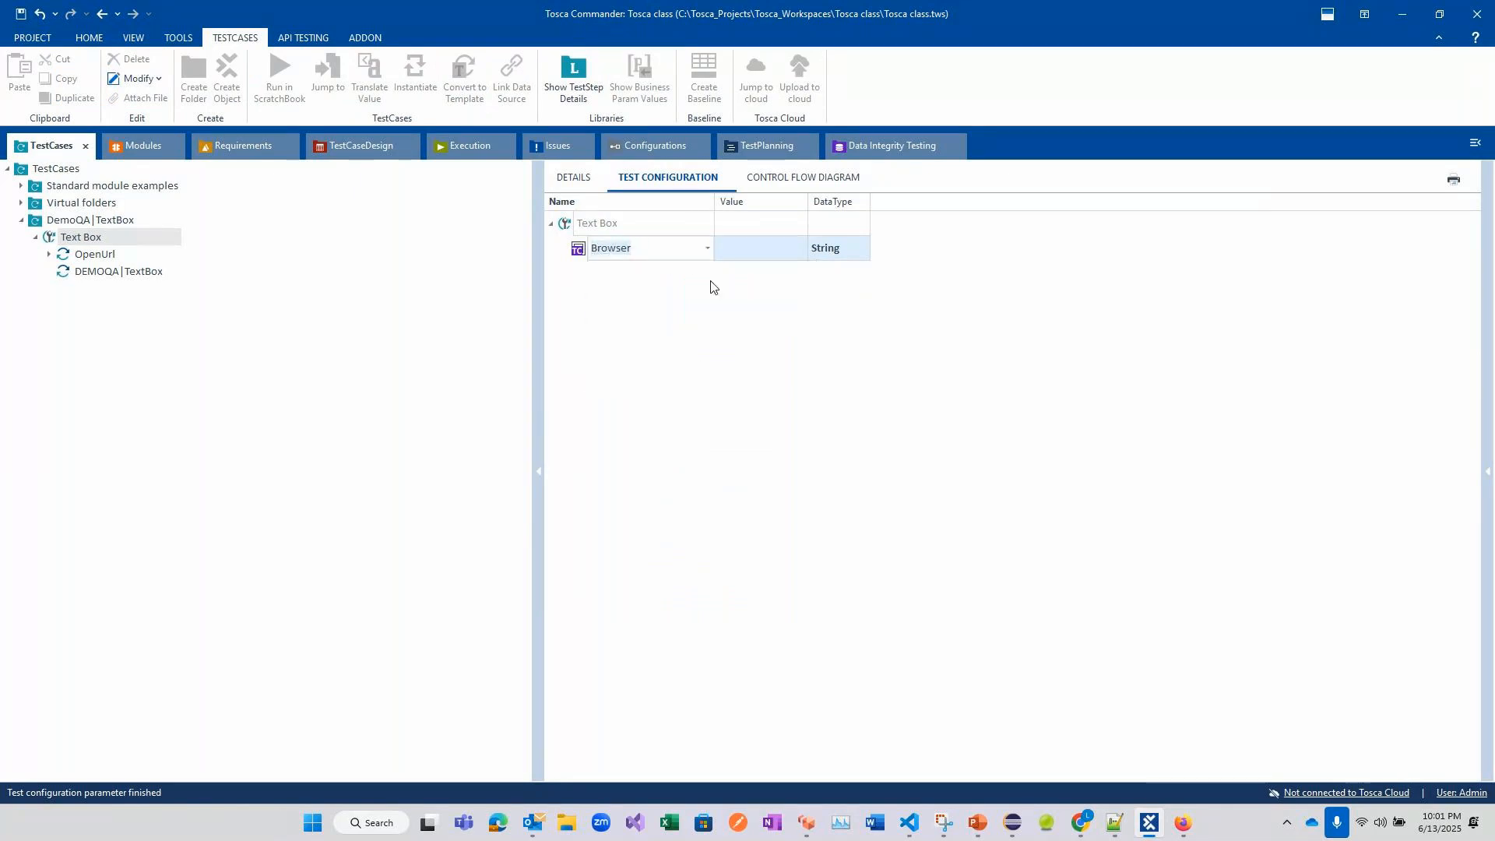
left_click(800, 249)
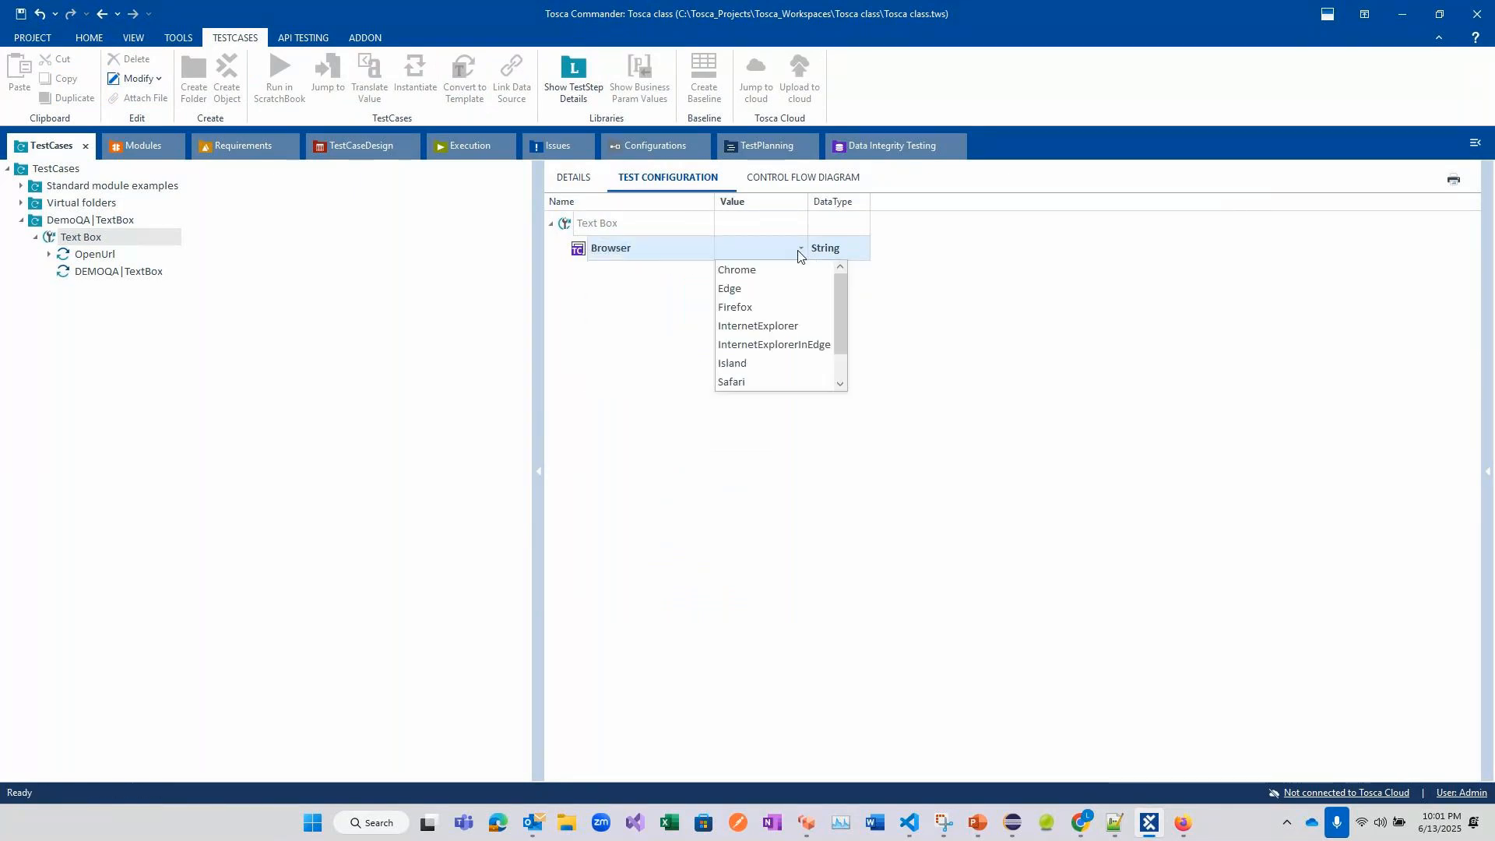
left_click(765, 306)
- Fill the DEMOQA|TextBox test step with Full Name Testing, a sample e-mail, Current Address jhkjhsduhi and permanentAddress uuy238jhj2h31
left_click(121, 273)
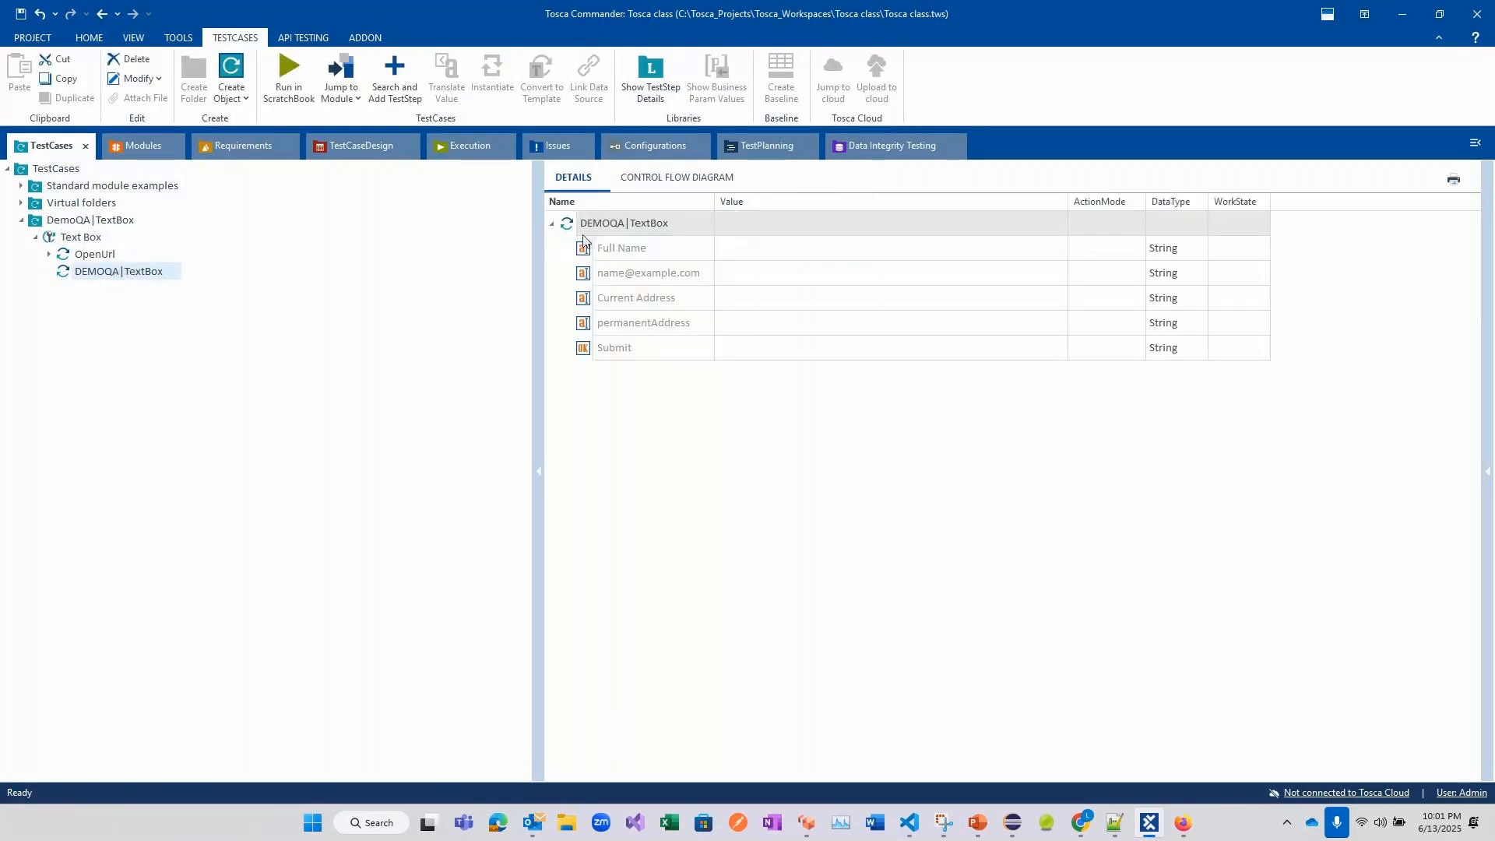
left_click(773, 246)
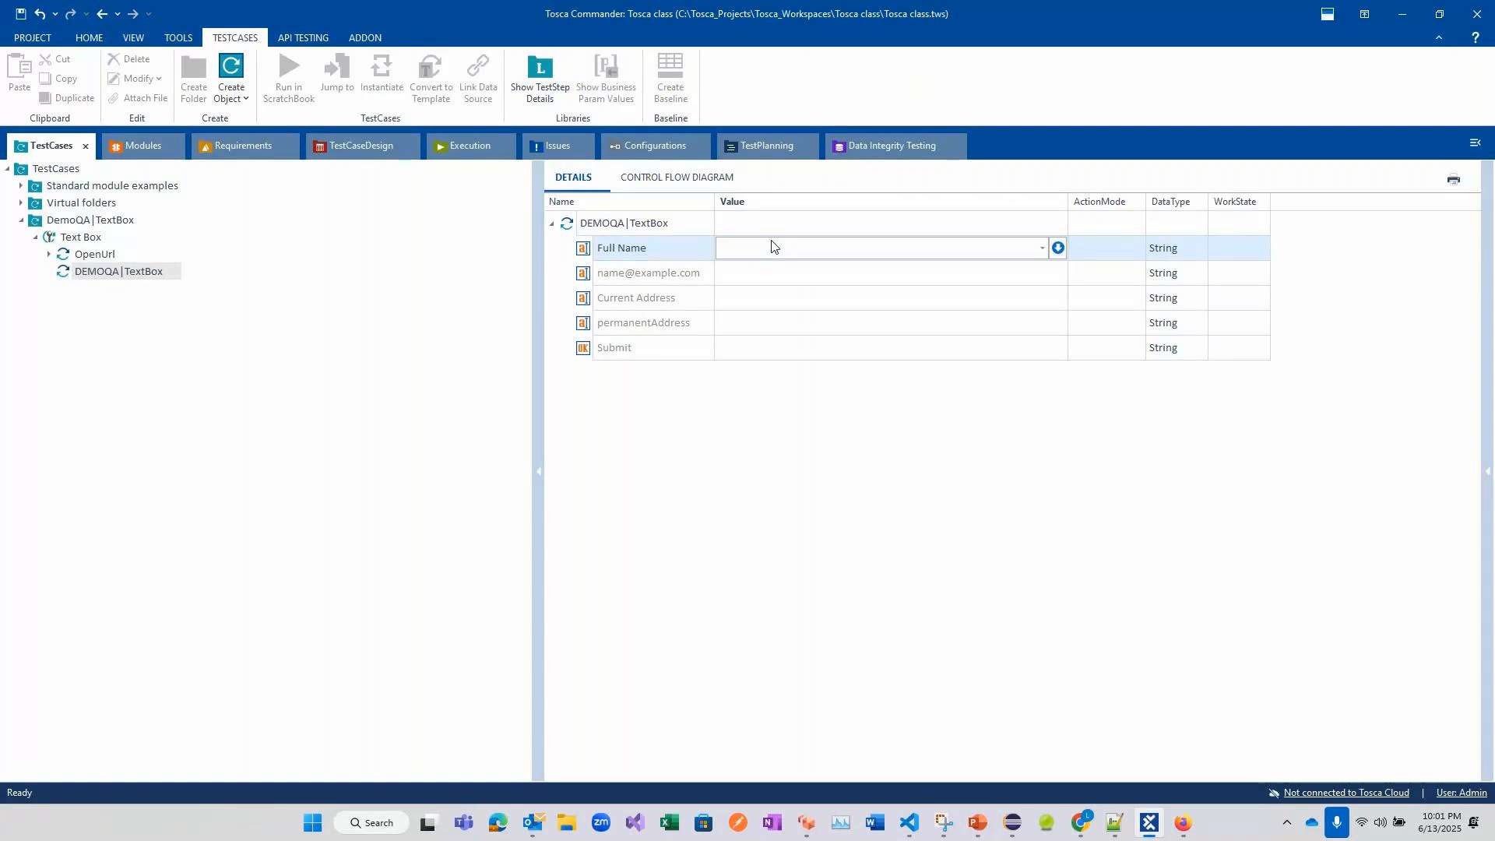
type("Testing")
left_click(781, 278)
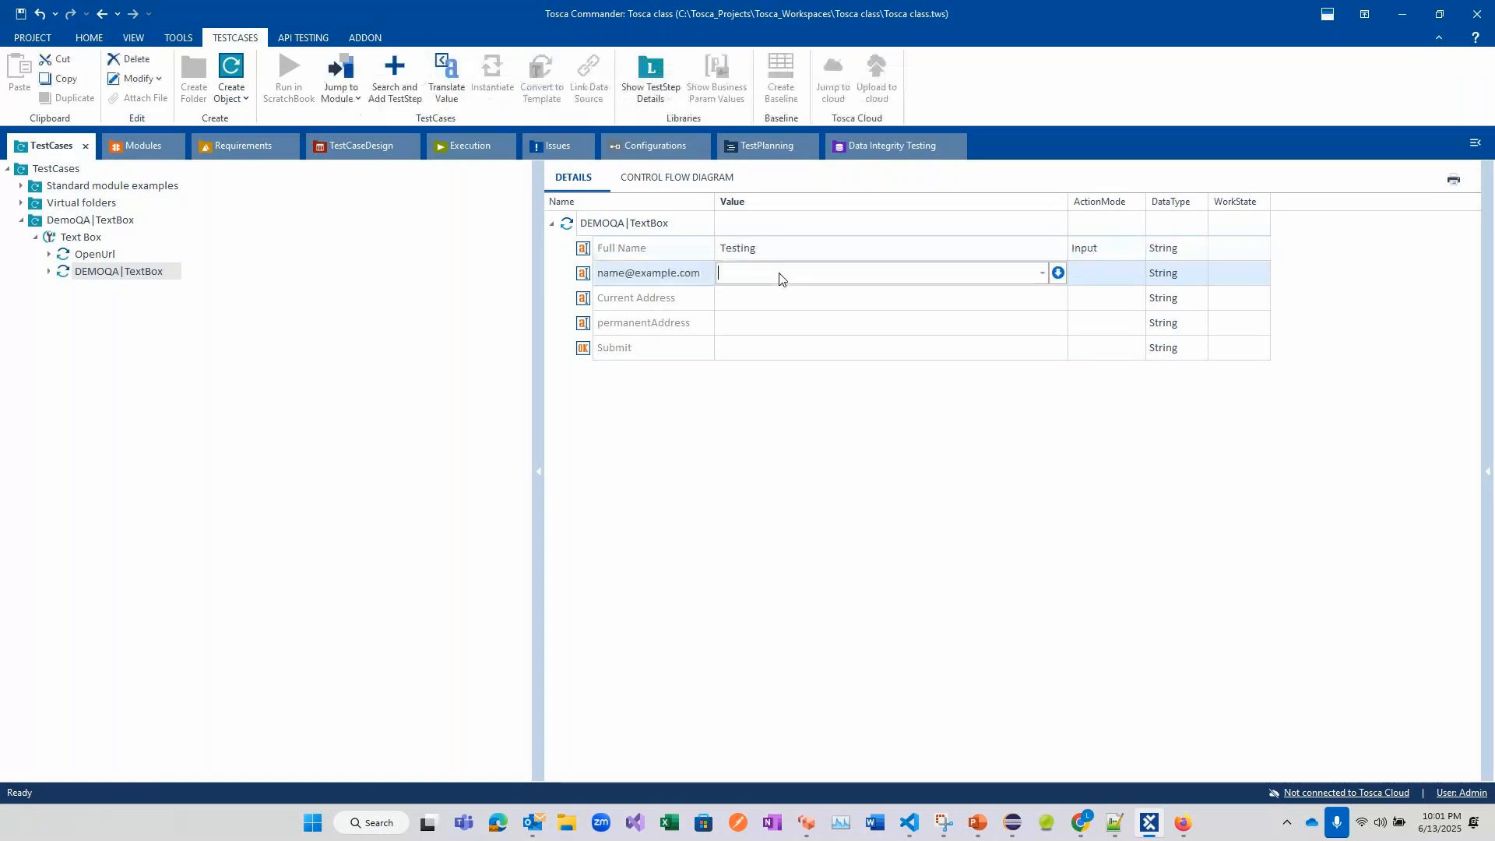
type("Testin@example.com")
left_click(784, 297)
type("jhkjhsduhi")
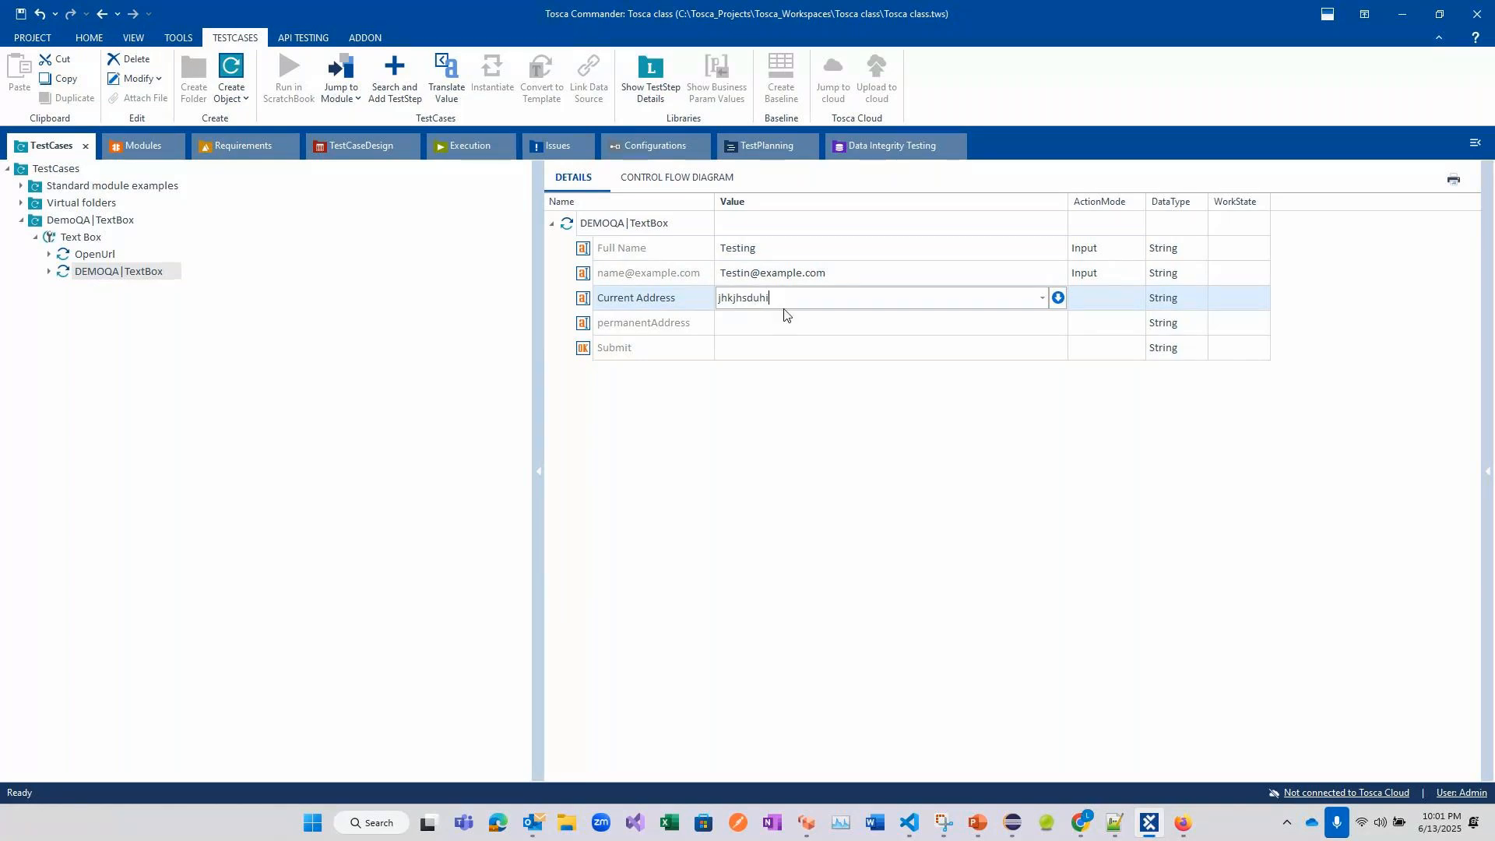
left_click(785, 323)
type("uuy238jhj2h31")
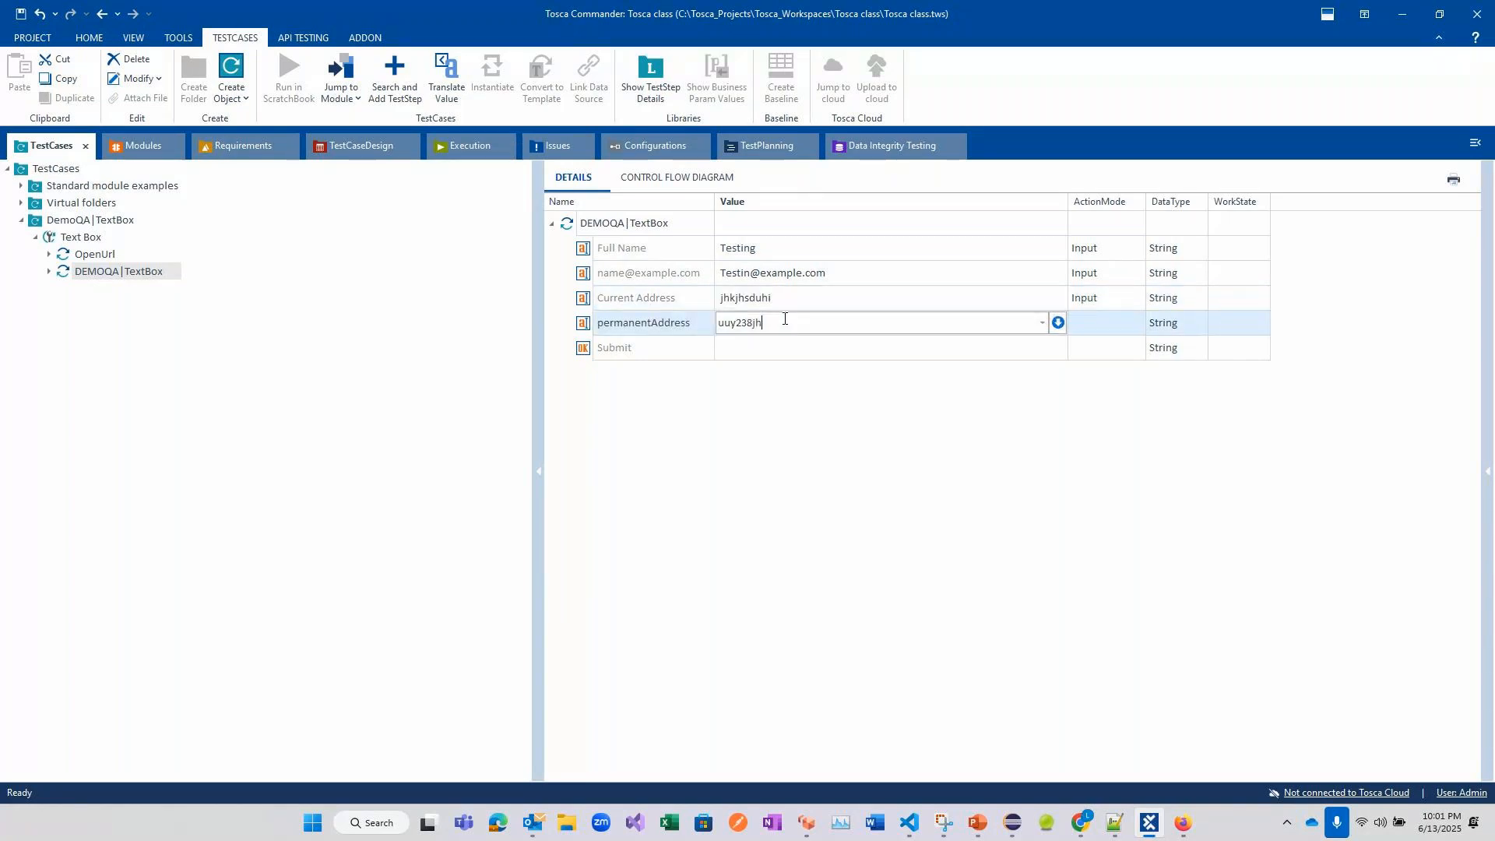
- Set the Submit value of the DEMOQA|TextBox test step to {Click}
left_click(791, 350)
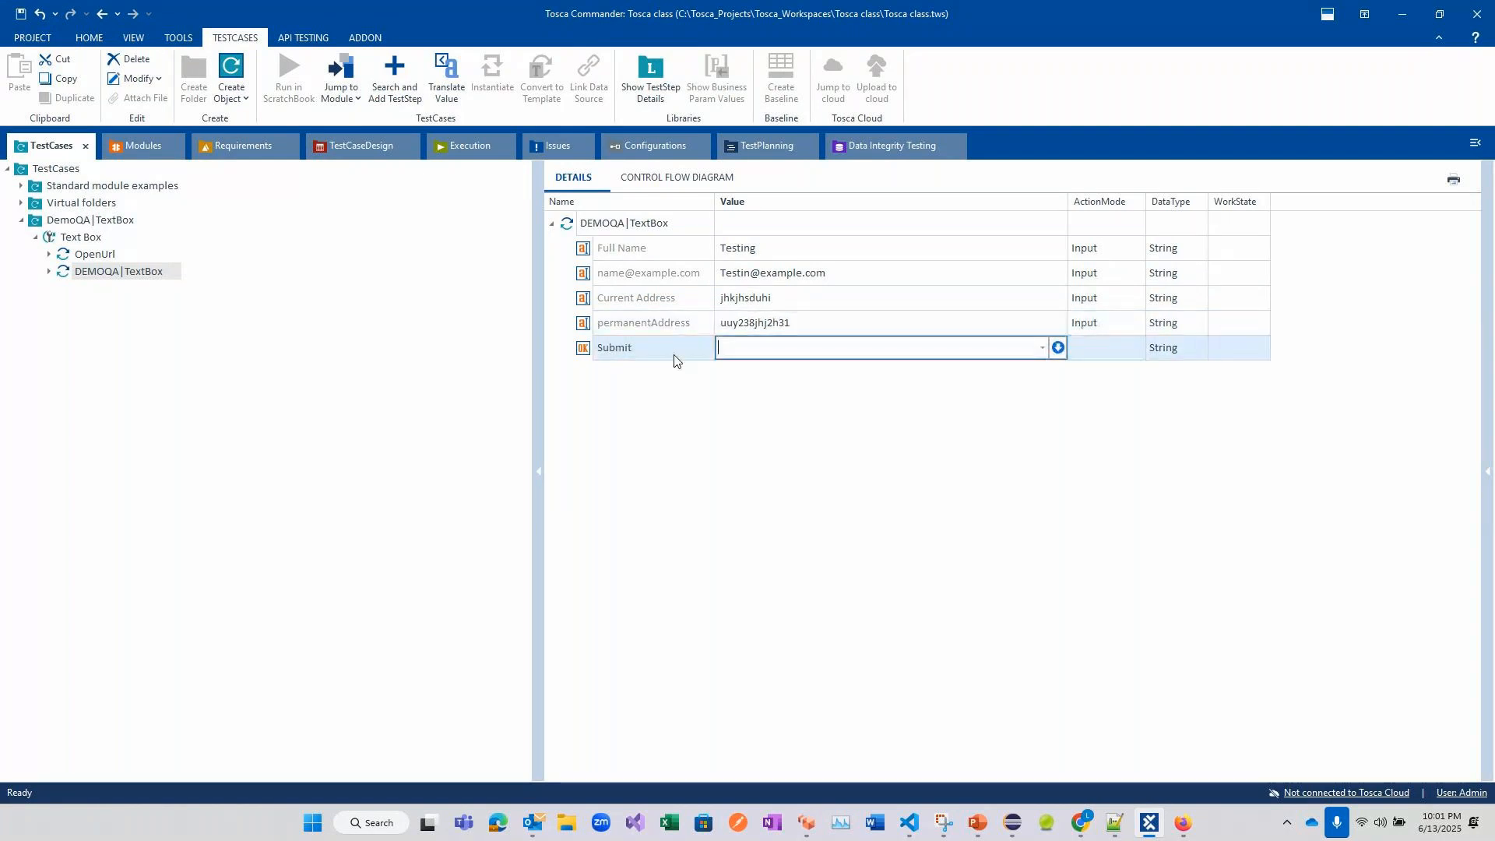
key("alt+Tab")
key("alt+Tab")
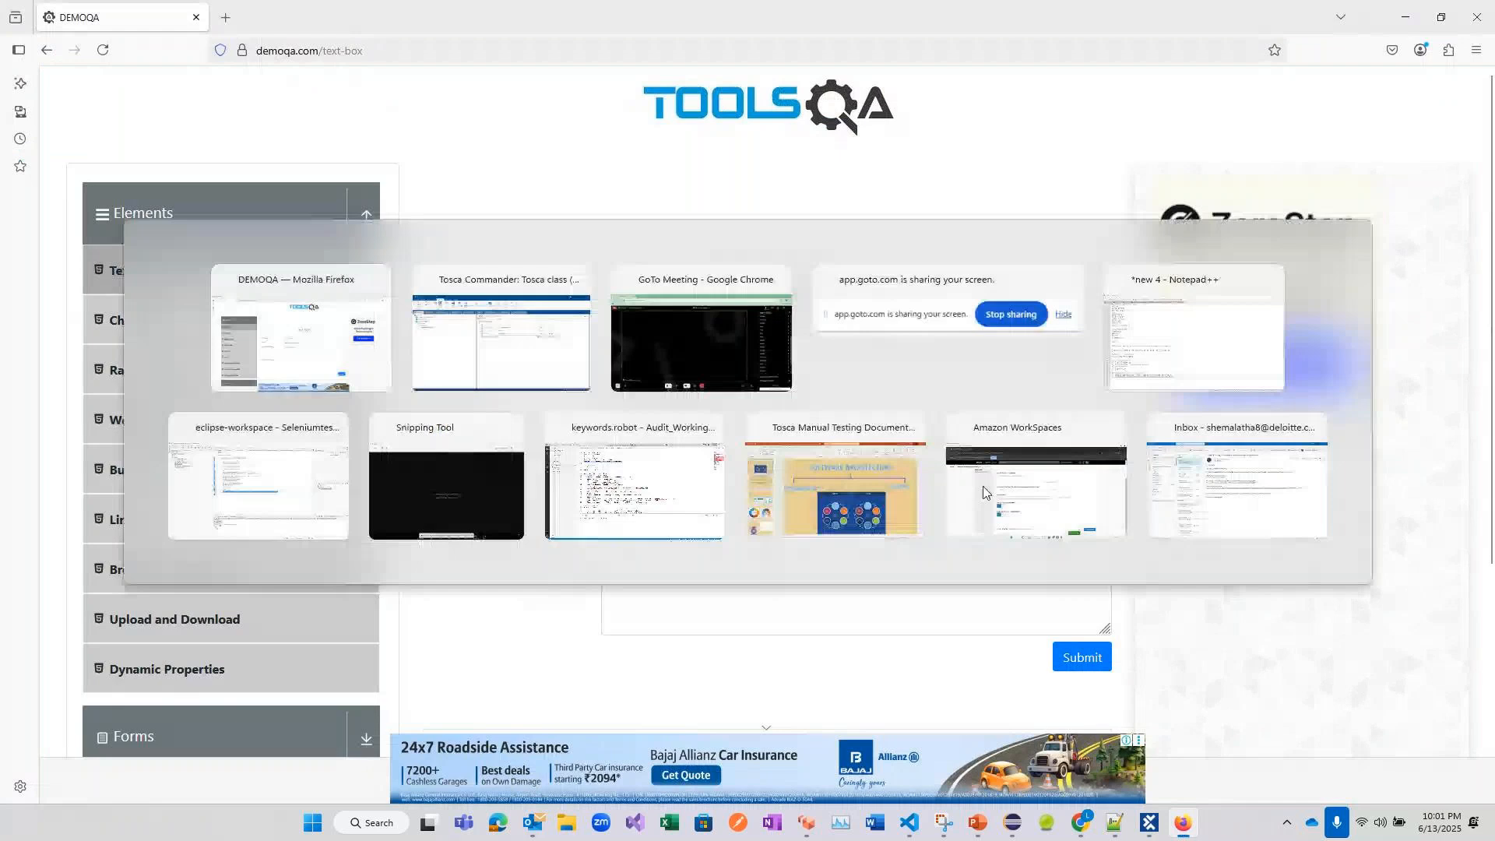
left_click(1042, 349)
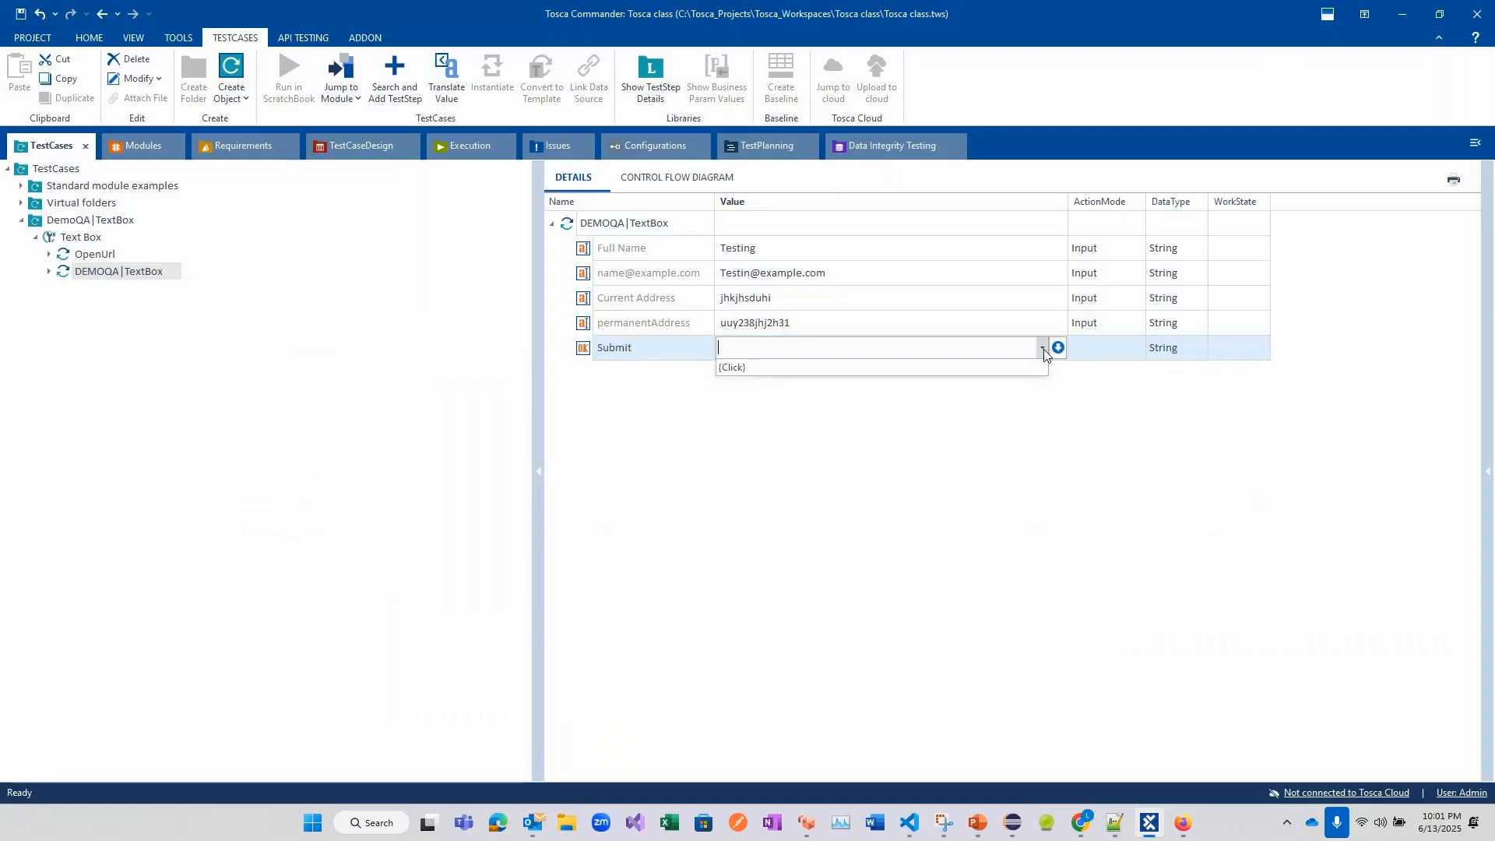
left_click(1008, 369)
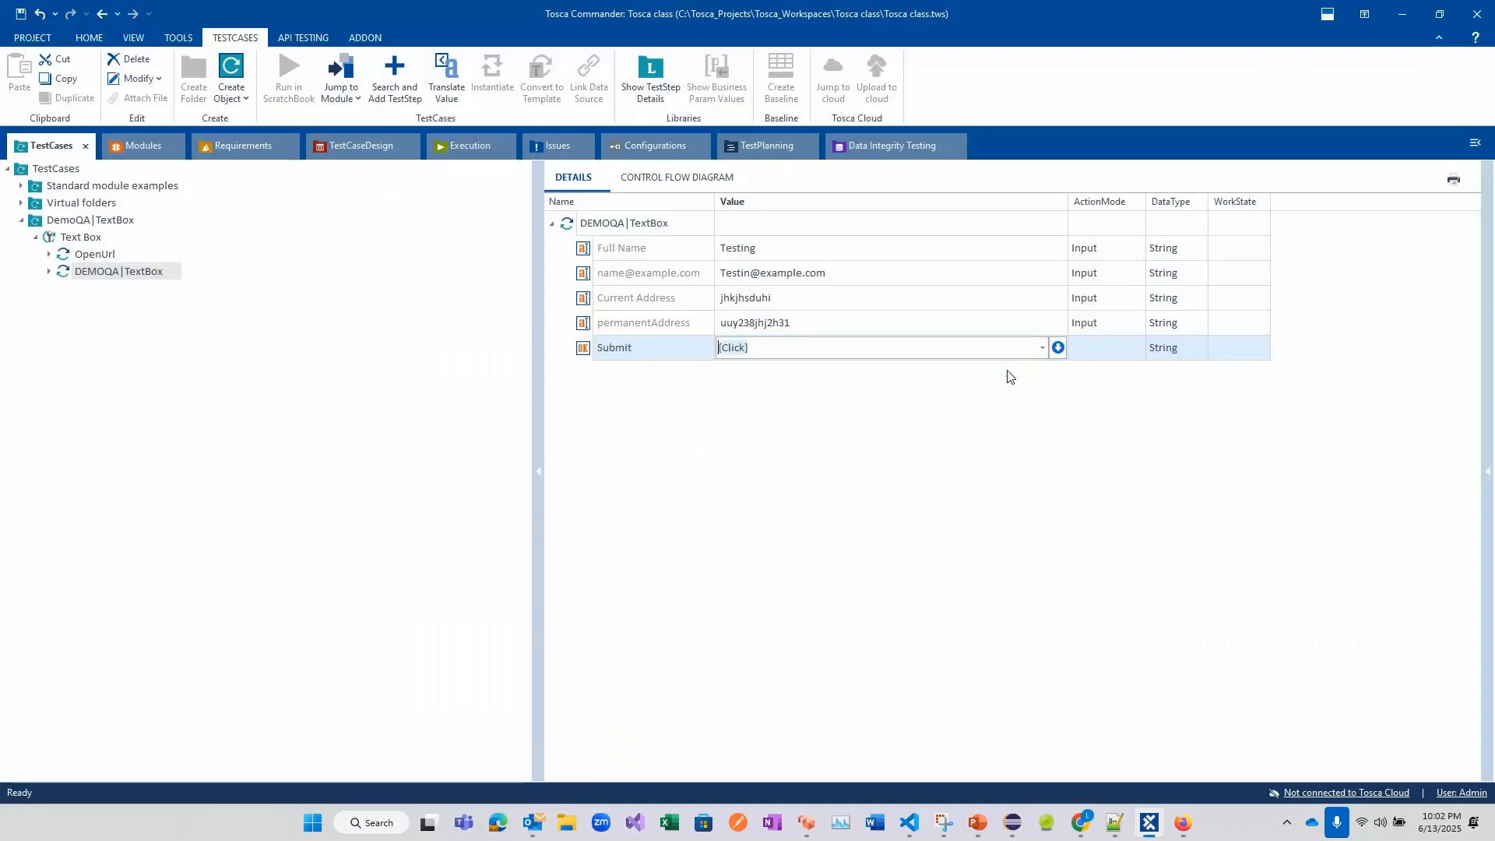
left_click(972, 453)
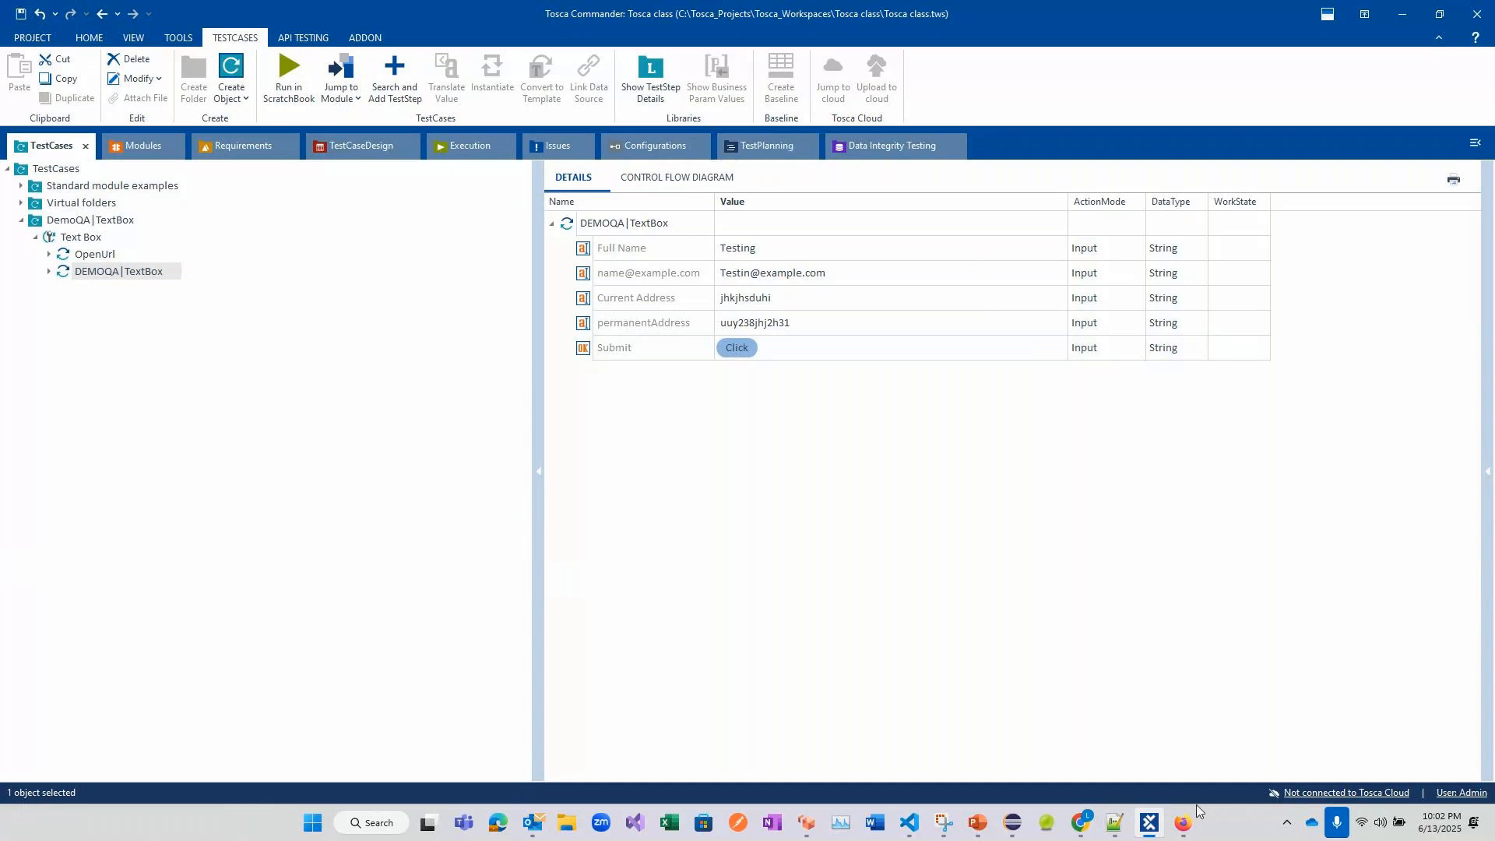
- Close the open Firefox window, run the Text Box test case in ScratchBook, and move the progress display onto the page
mouse_move(1191, 814)
left_click(1252, 689)
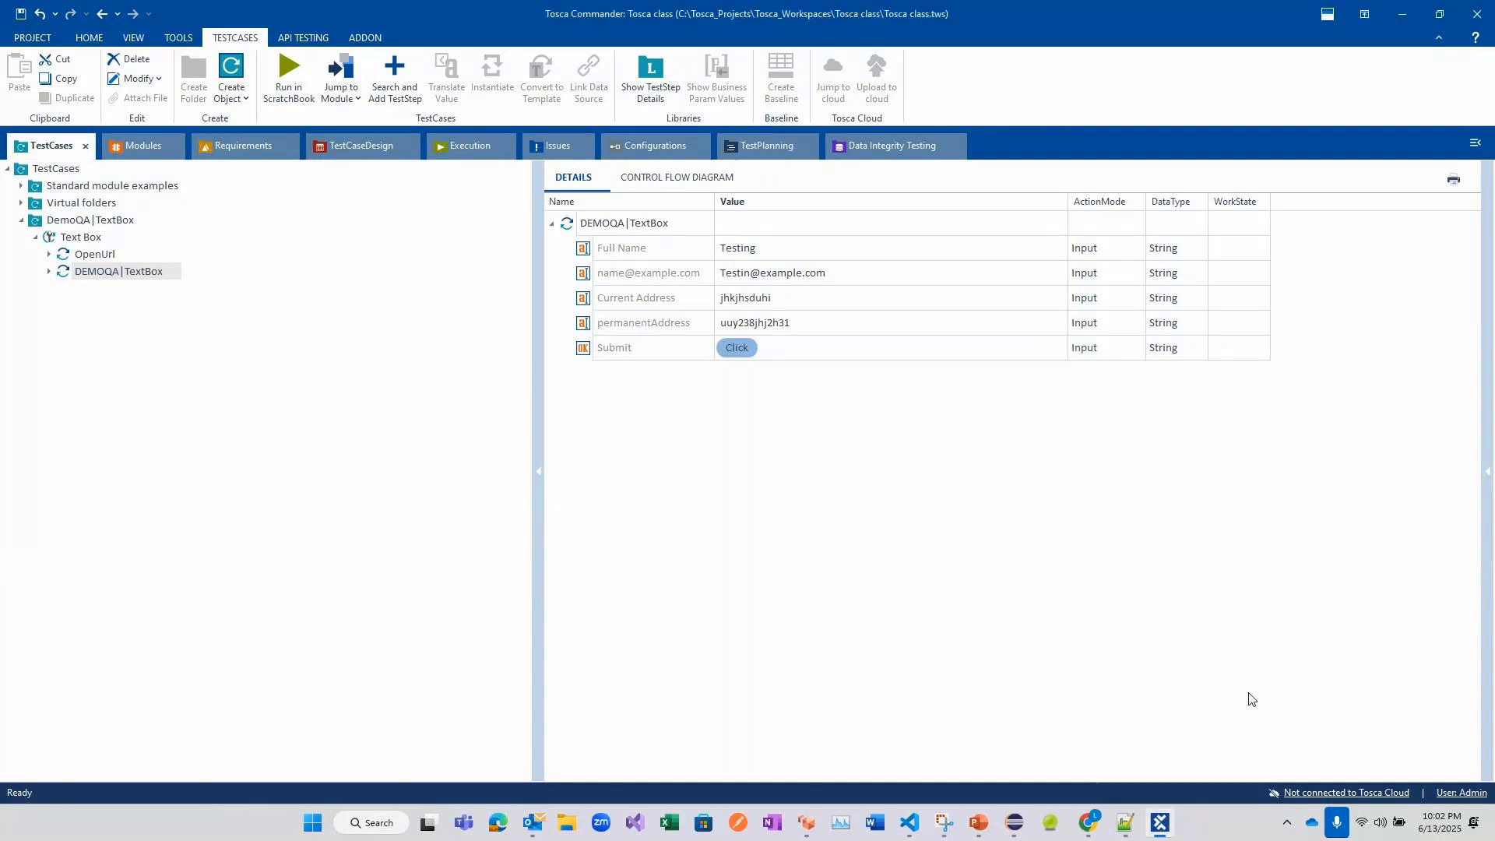
left_click(88, 237)
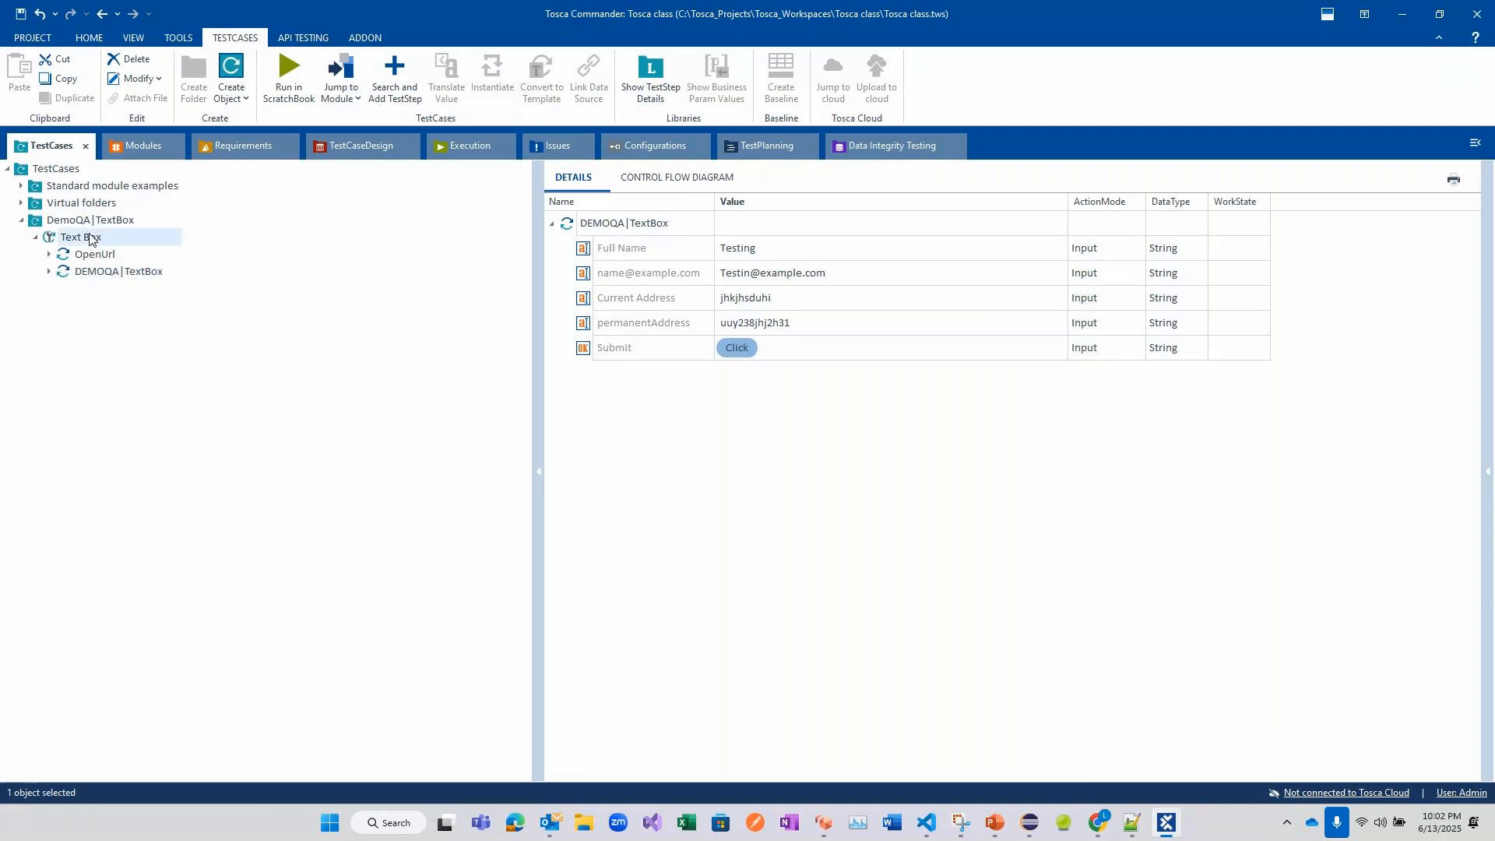
left_click(291, 66)
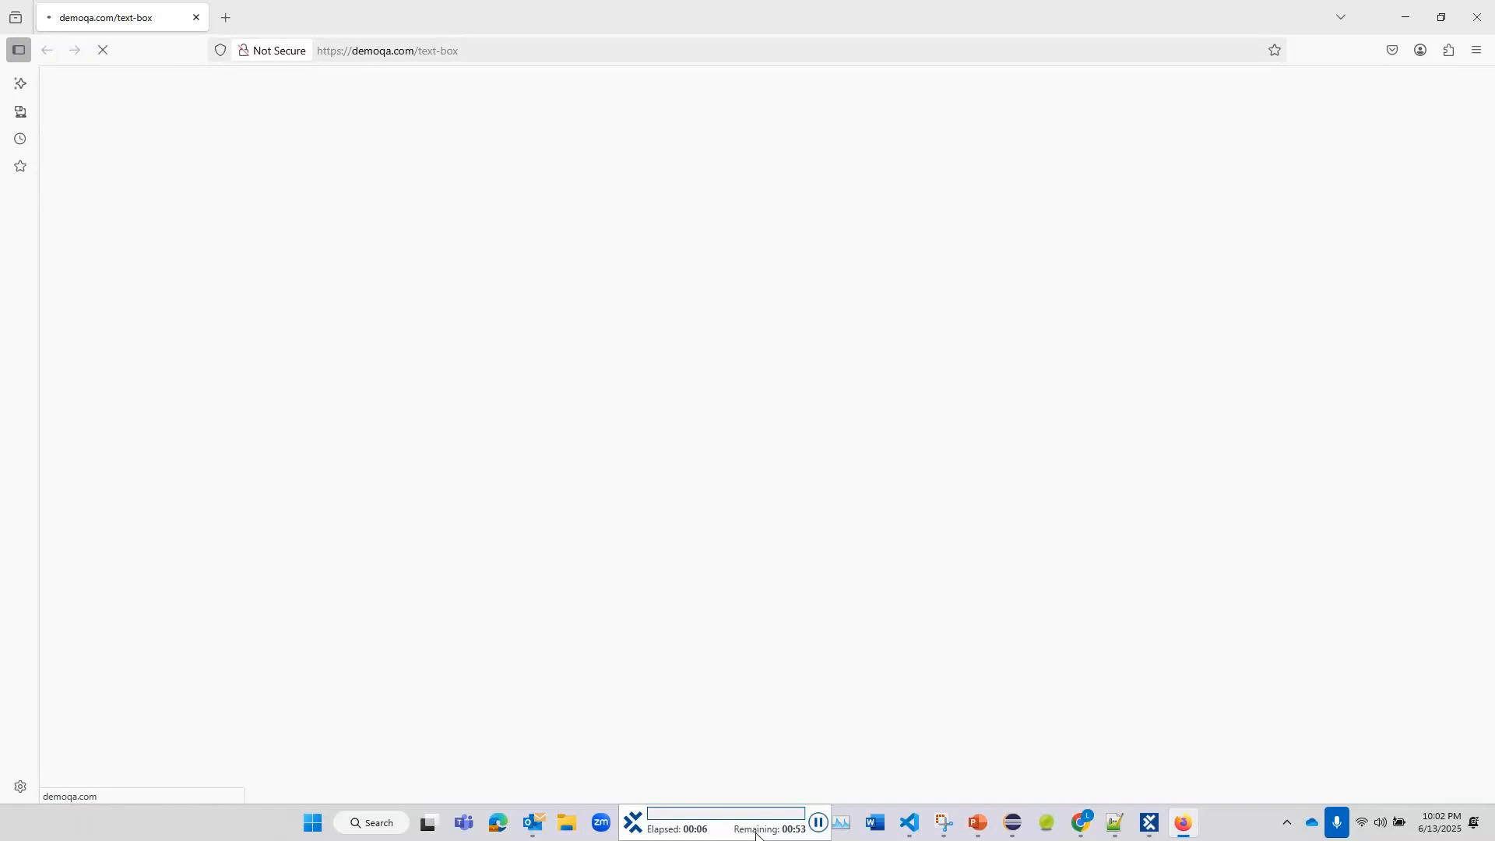
left_click_drag(756, 833, 740, 670)
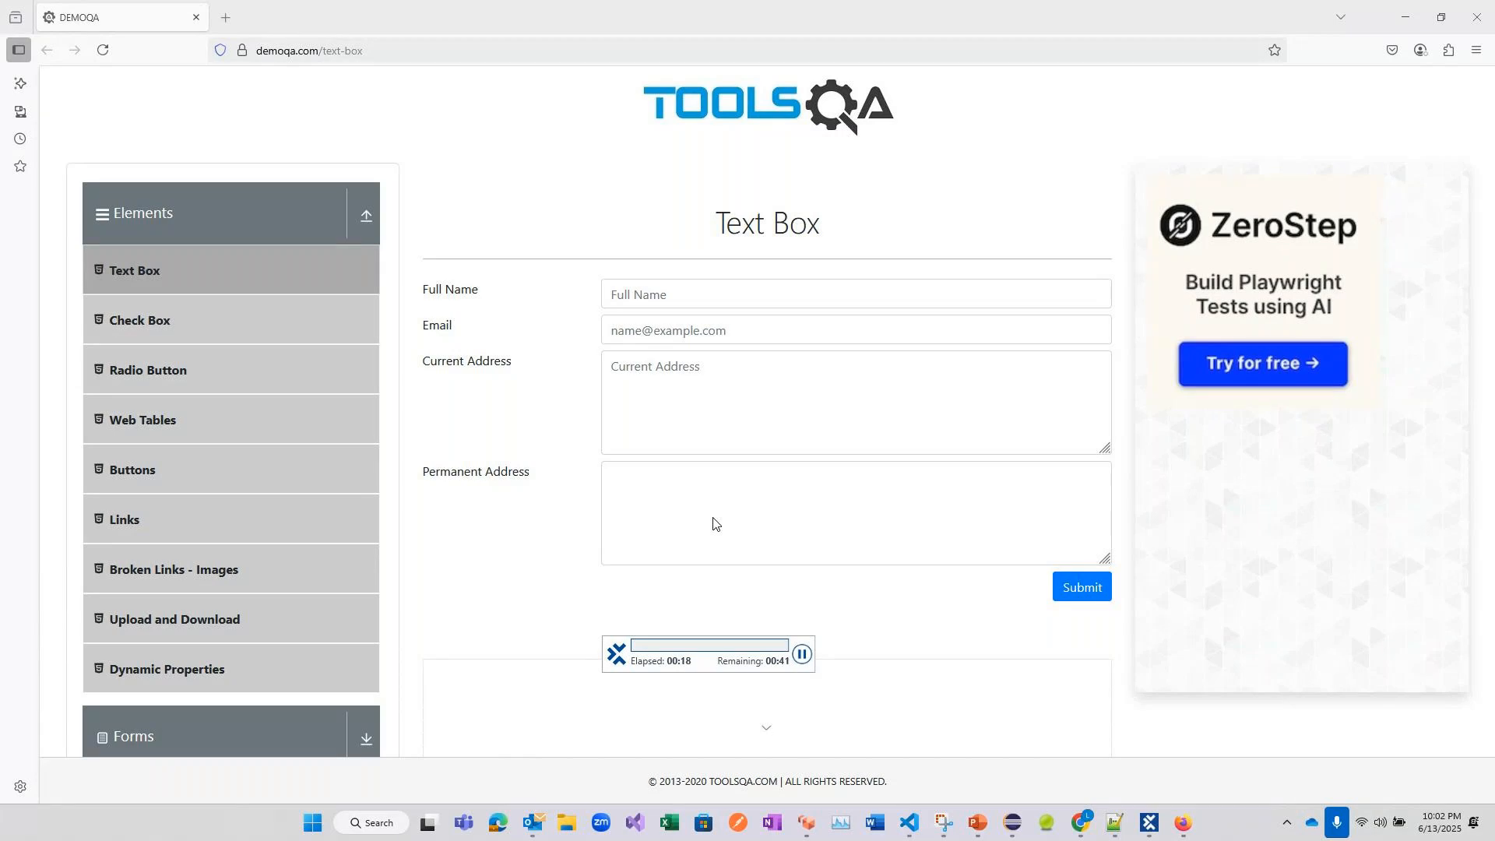
- Have the DEMOQA Text Box form filled with Testing, the sample e-mail, current address jhkjhsduhi and permanent address uuy238jhj2h31, and submitted
left_click(718, 293)
type("Testing")
key("Tab")
type("Testin@example.com")
key("Tab")
type("jhkjhsduhi")
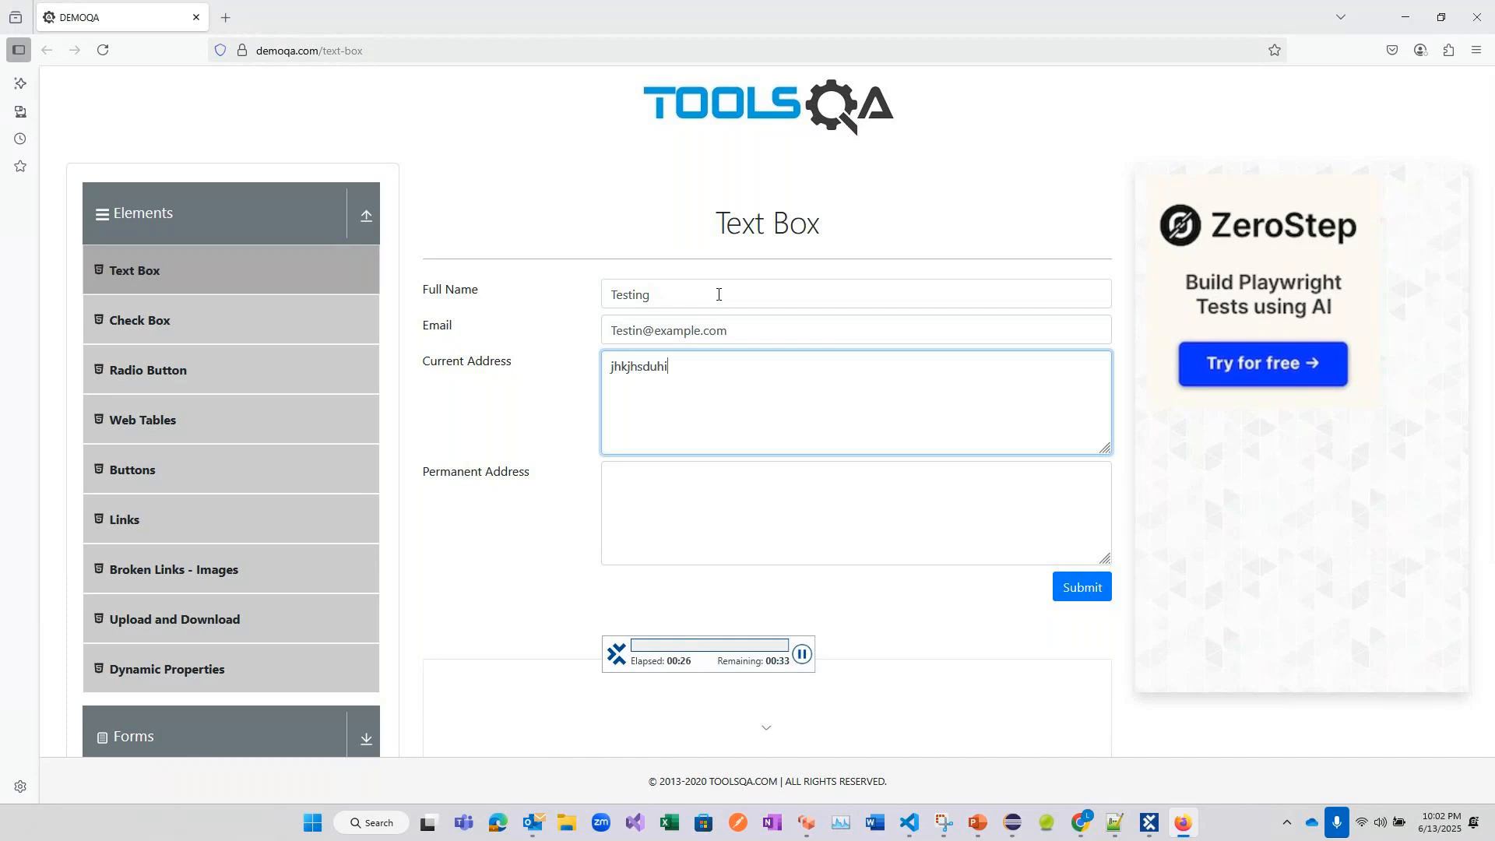
key("Tab")
type("uuy238jhj2h31")
scroll(718, 293, "down", 1)
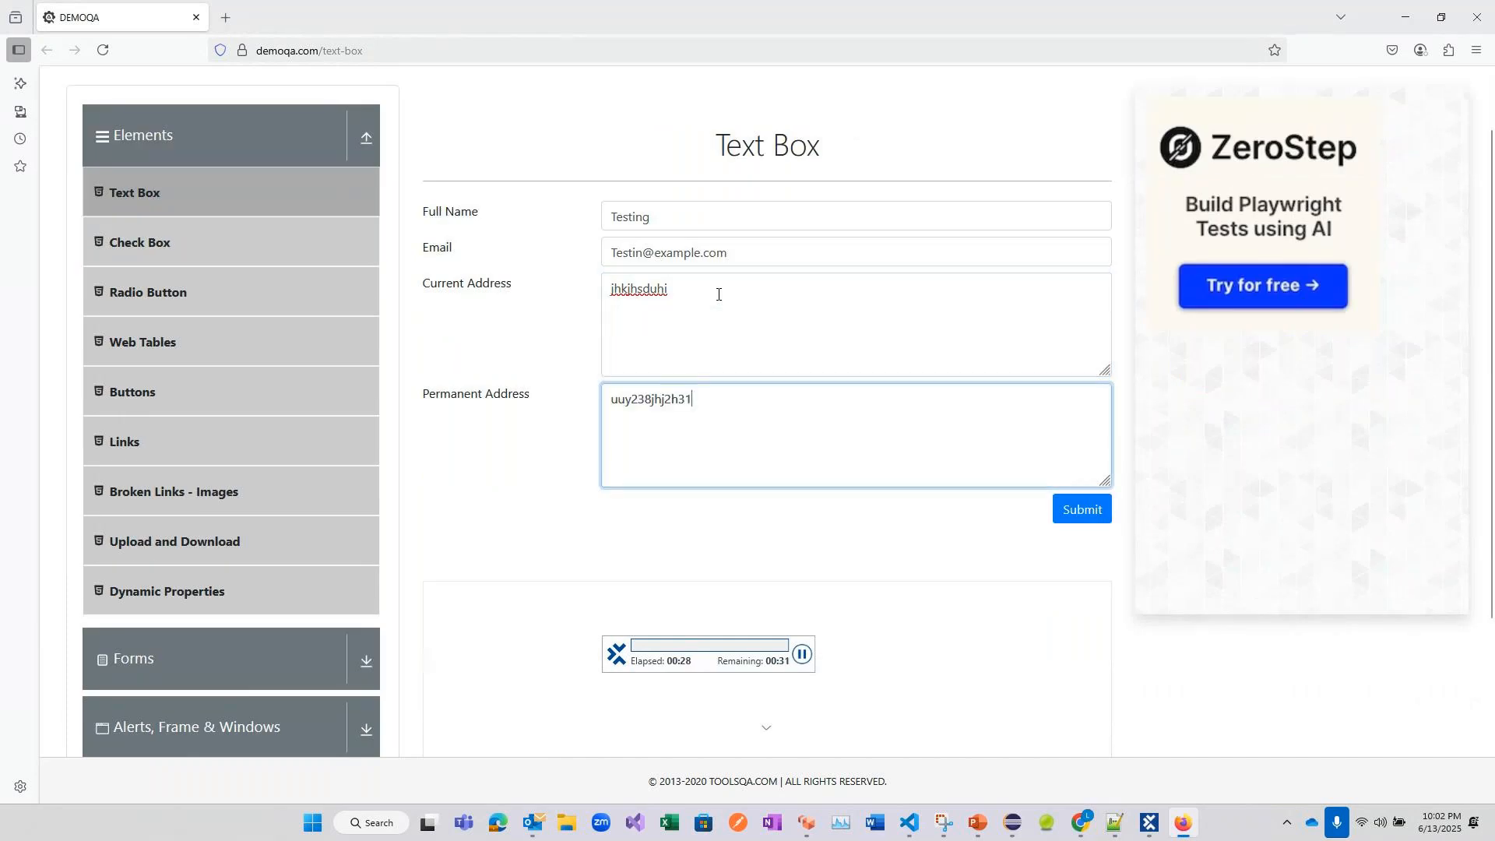
scroll(834, 343, "down", 1)
left_click(1061, 439)
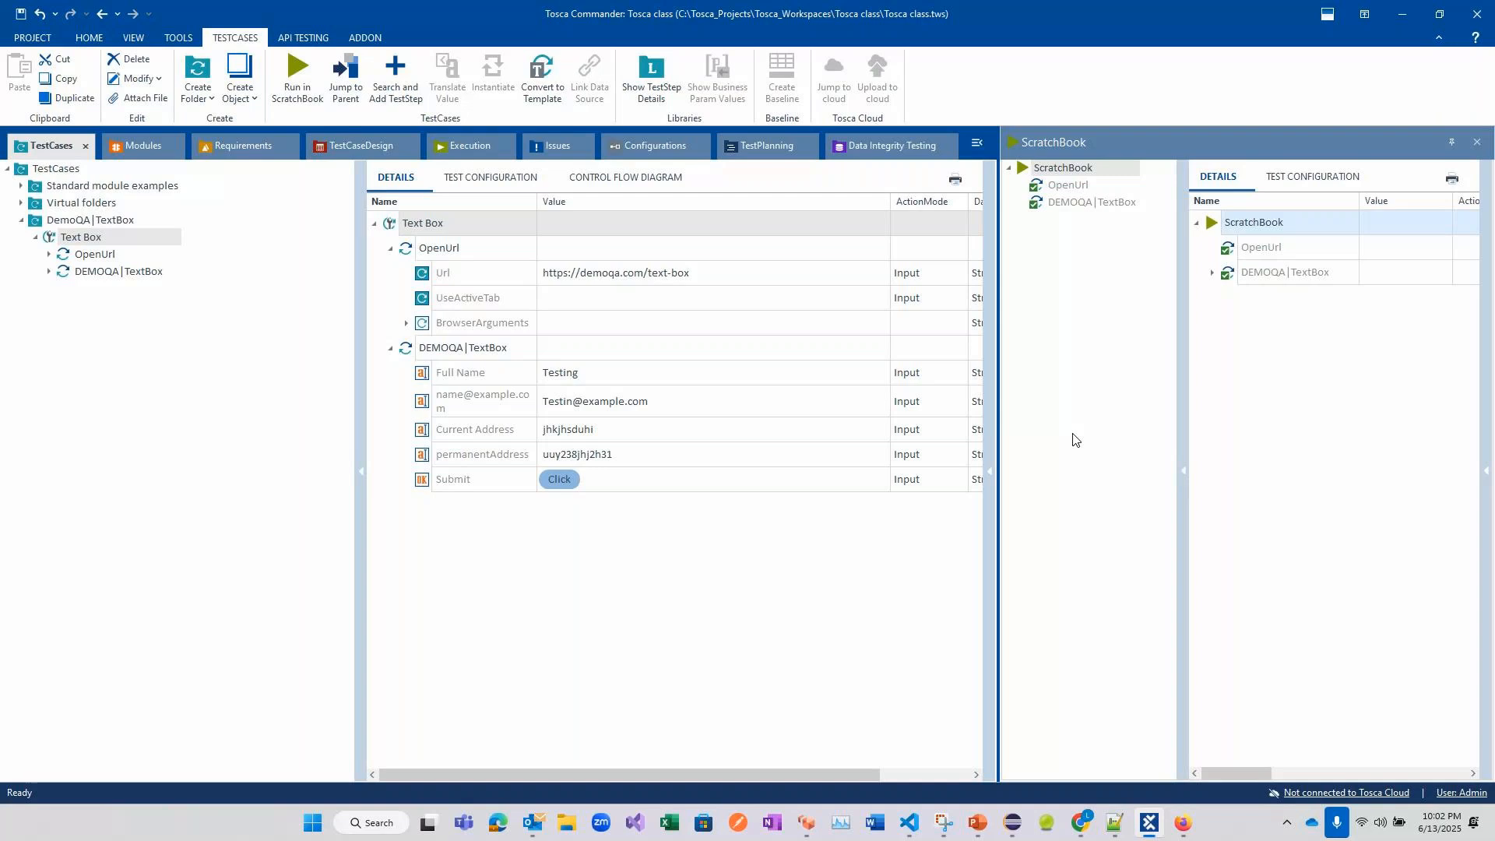
- Expand the DEMOQA|TextBox results in ScratchBook, widen their details area, and save the workspace
left_click(1211, 274)
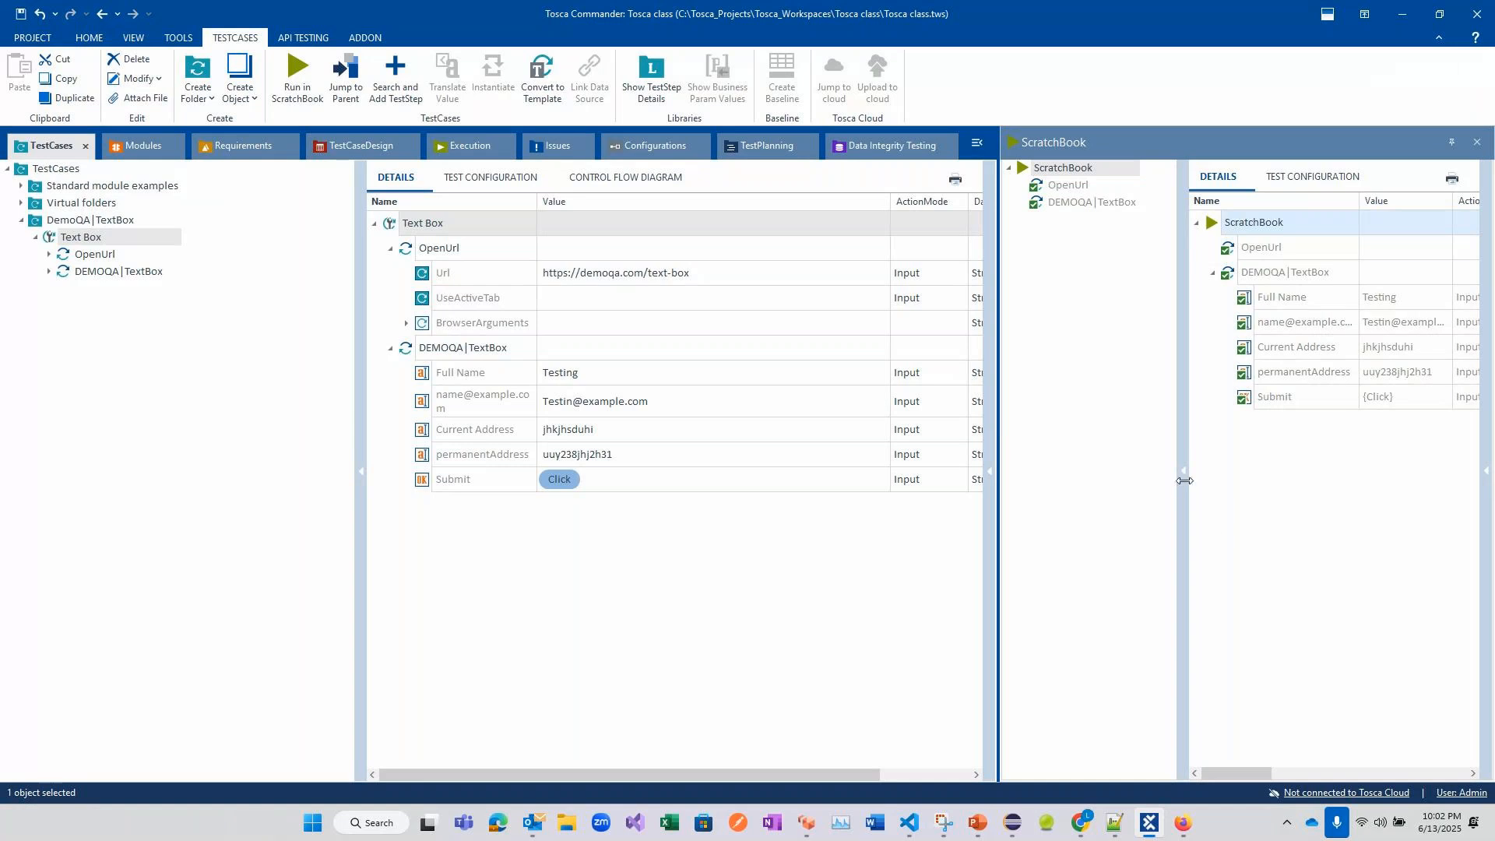
key("alt+Tab")
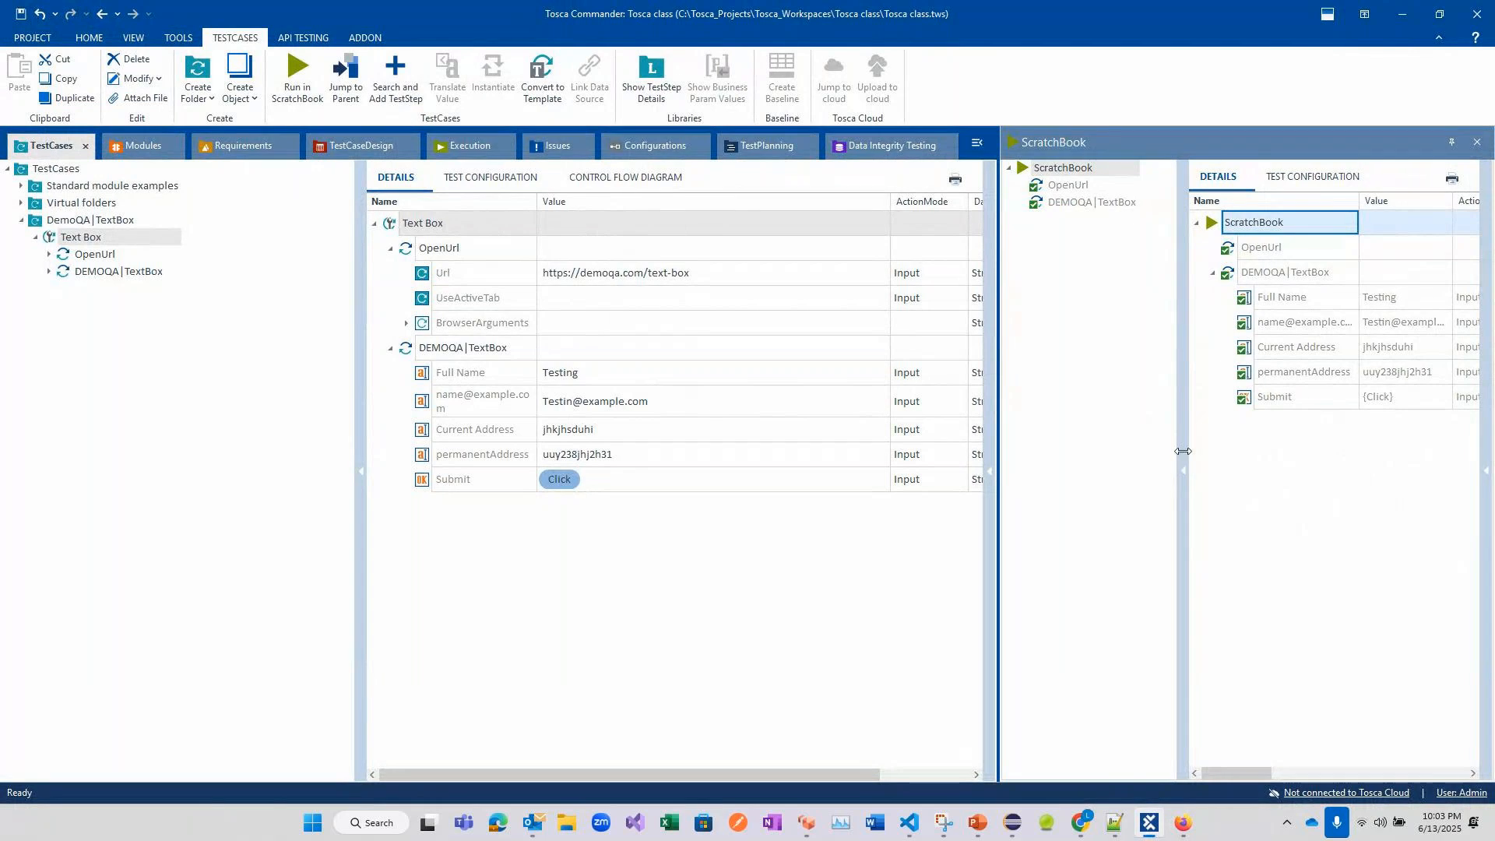
left_click_drag(1185, 471, 1053, 406)
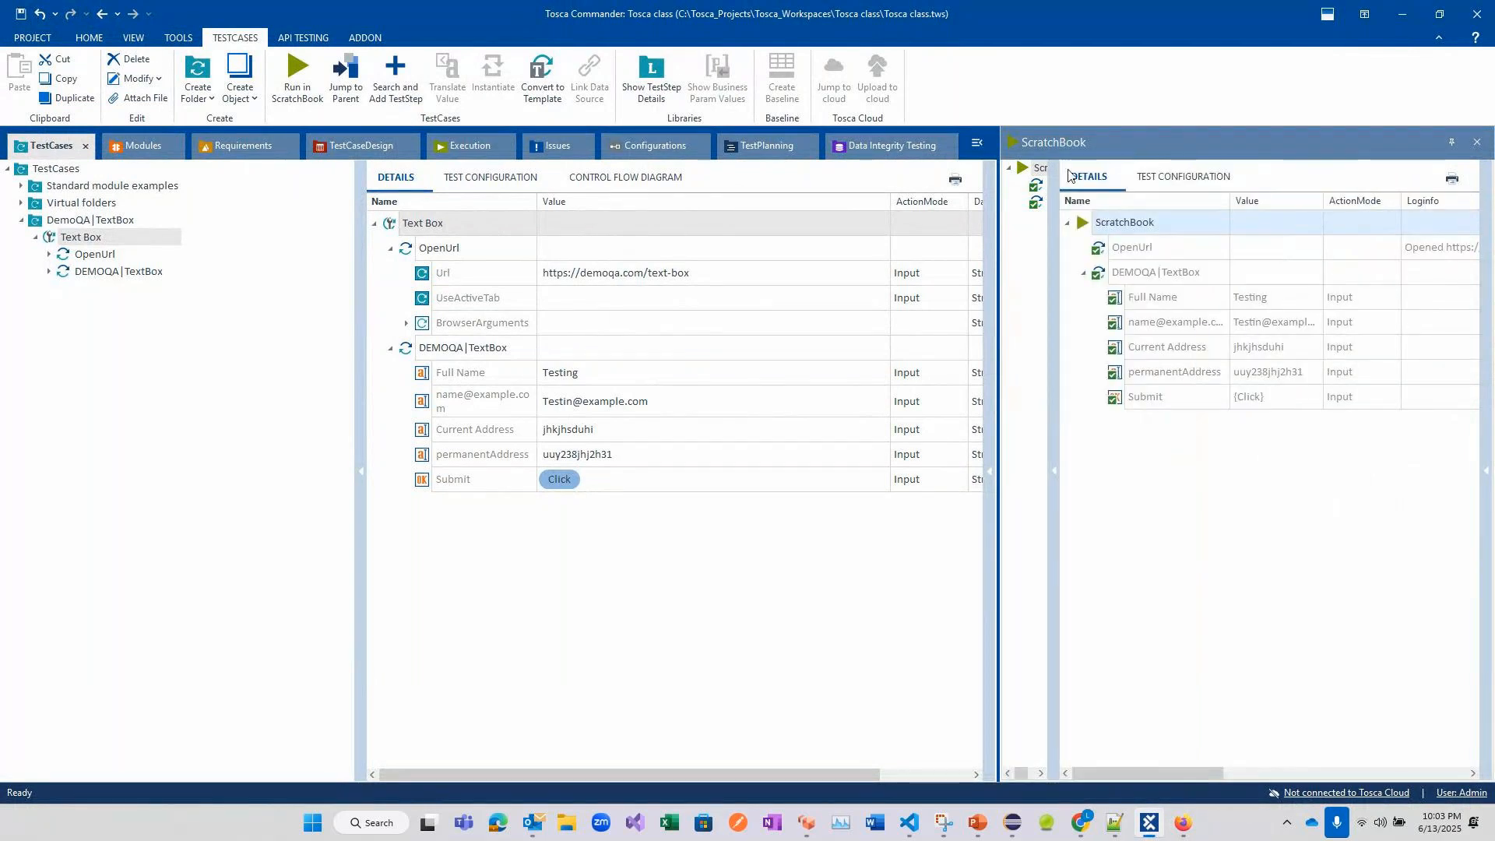
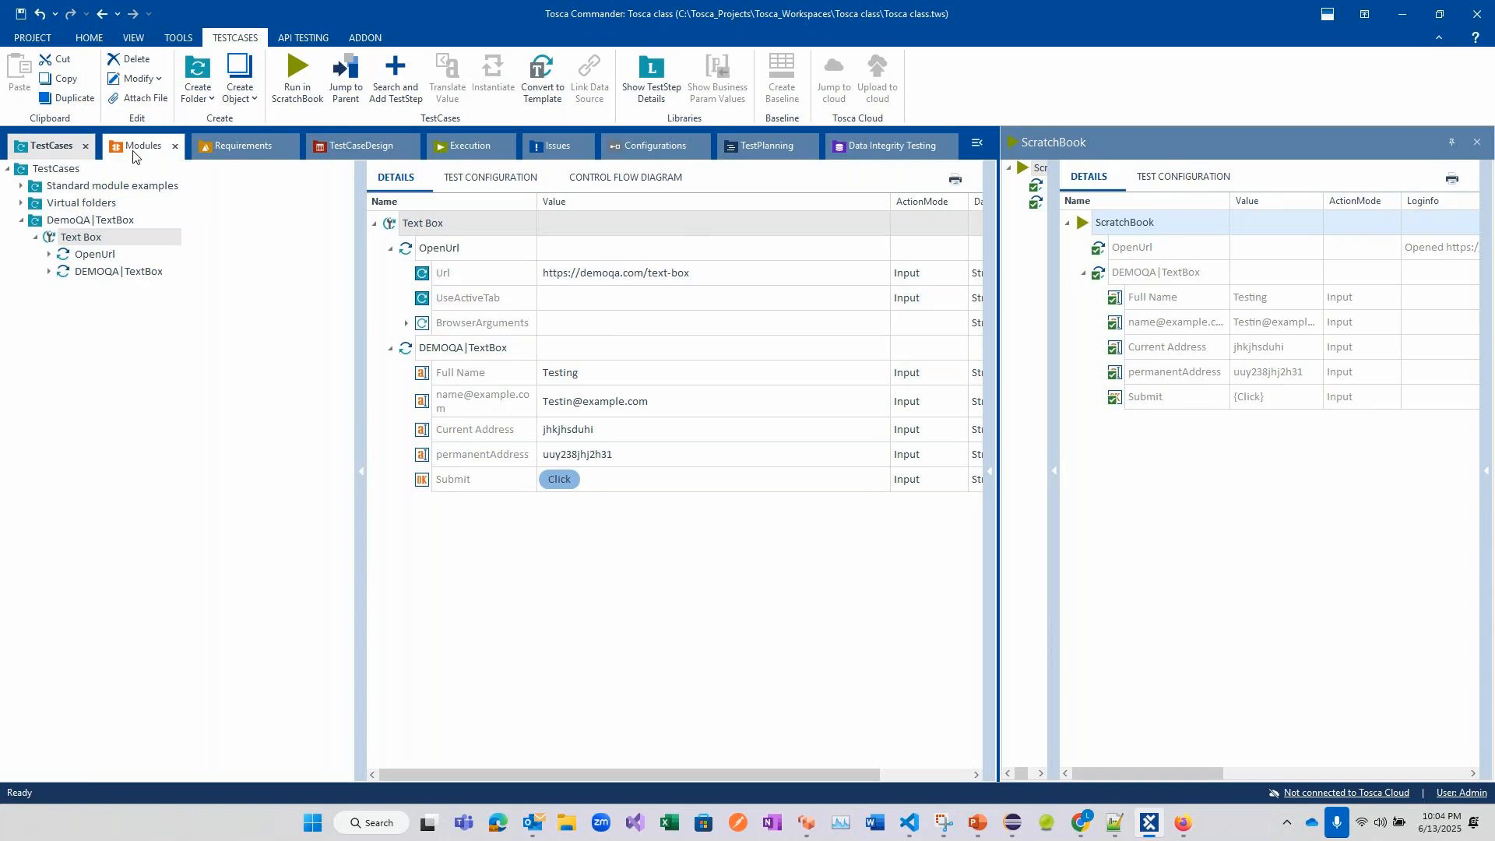
key("ctrl+s")
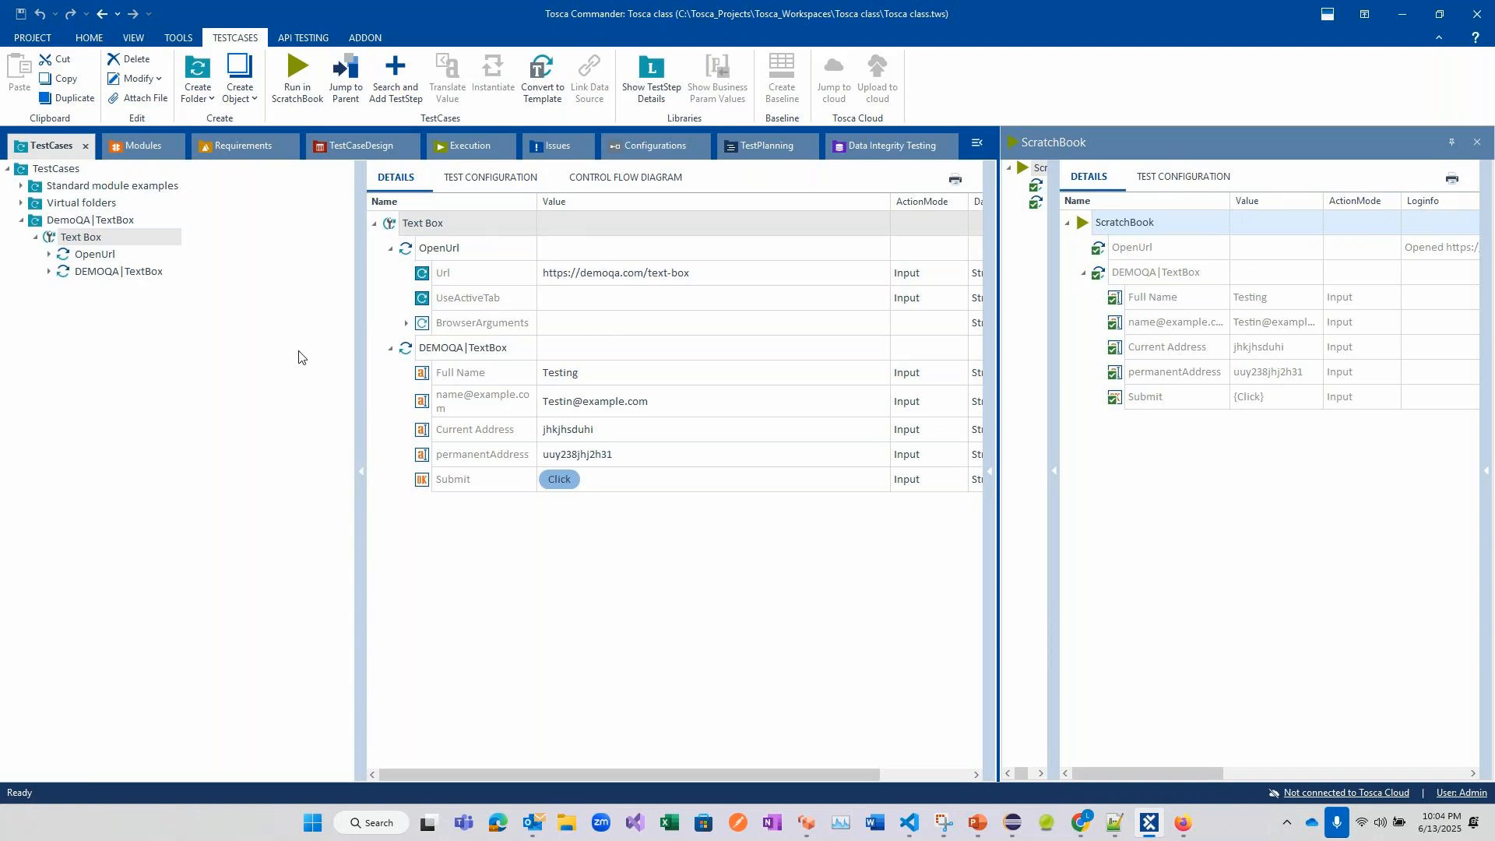
mouse_move(1092, 835)
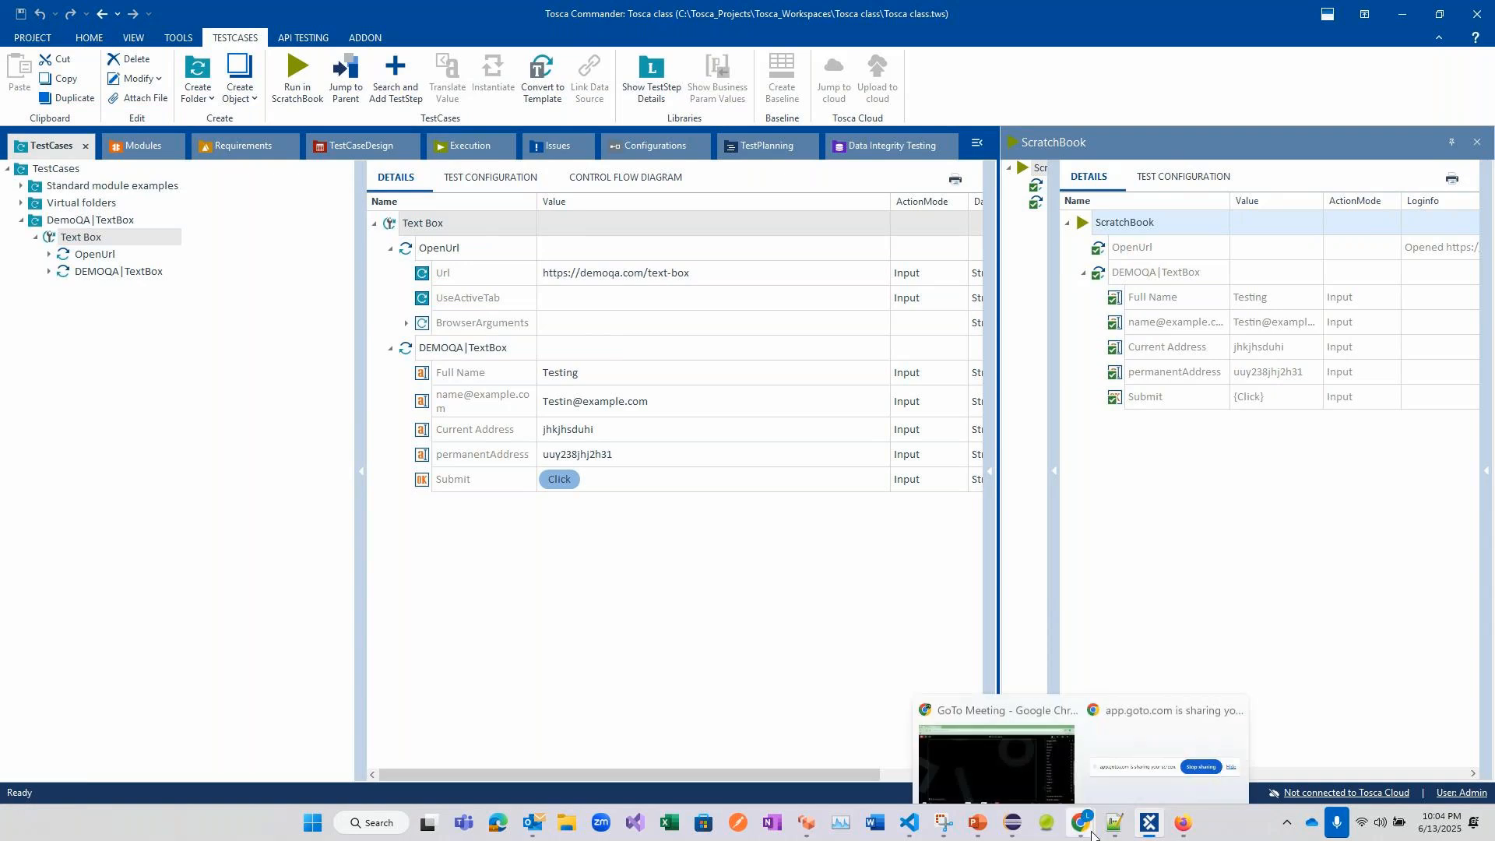
left_click(1040, 732)
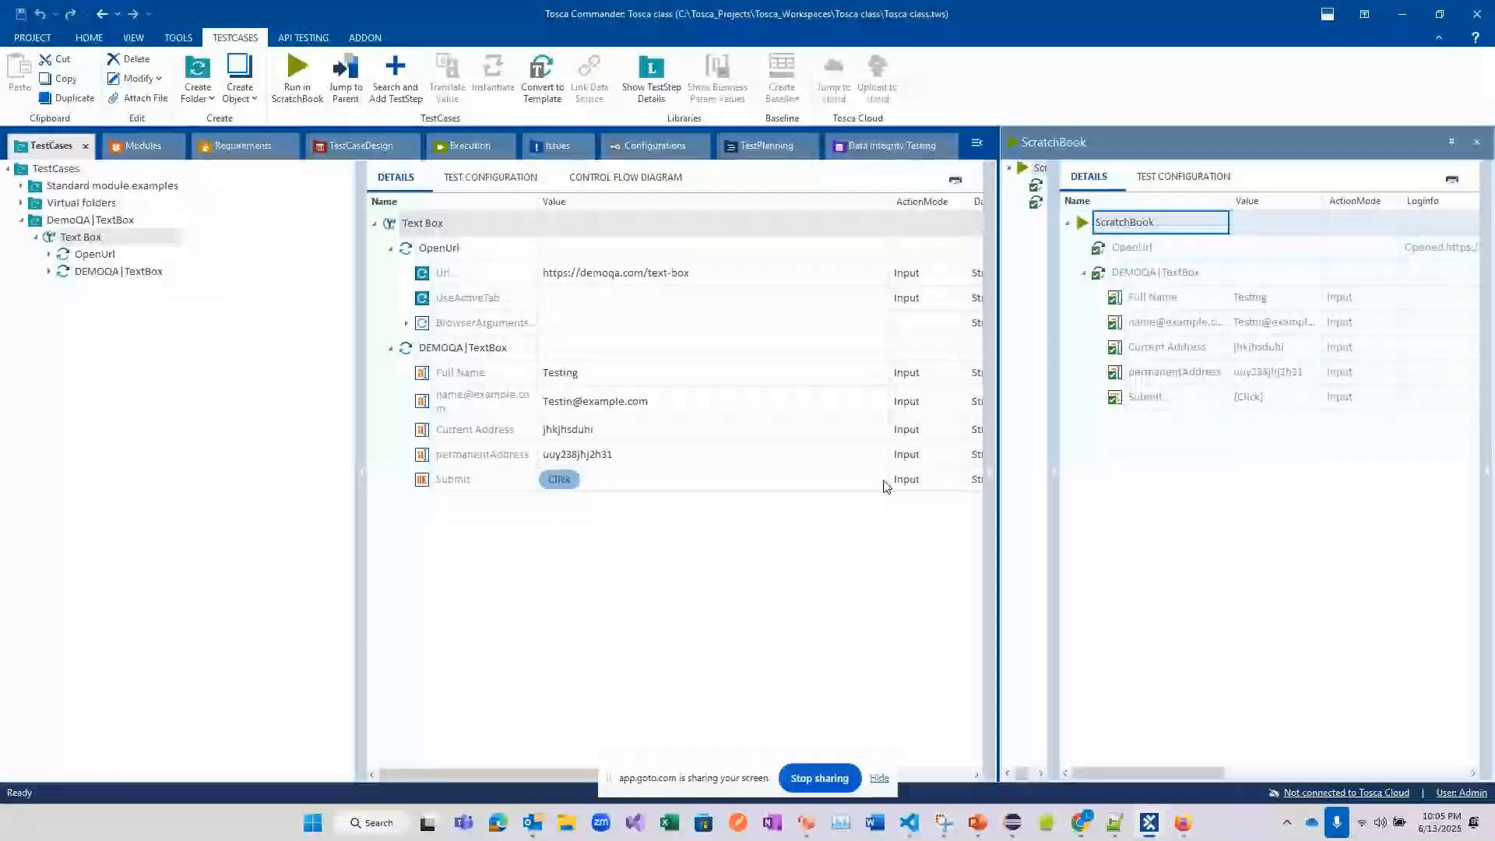
- Switch to the DEMOQA page in Firefox, submit the form again, and compare its output with the Text Box test case in Tosca Commander
key("alt+Tab")
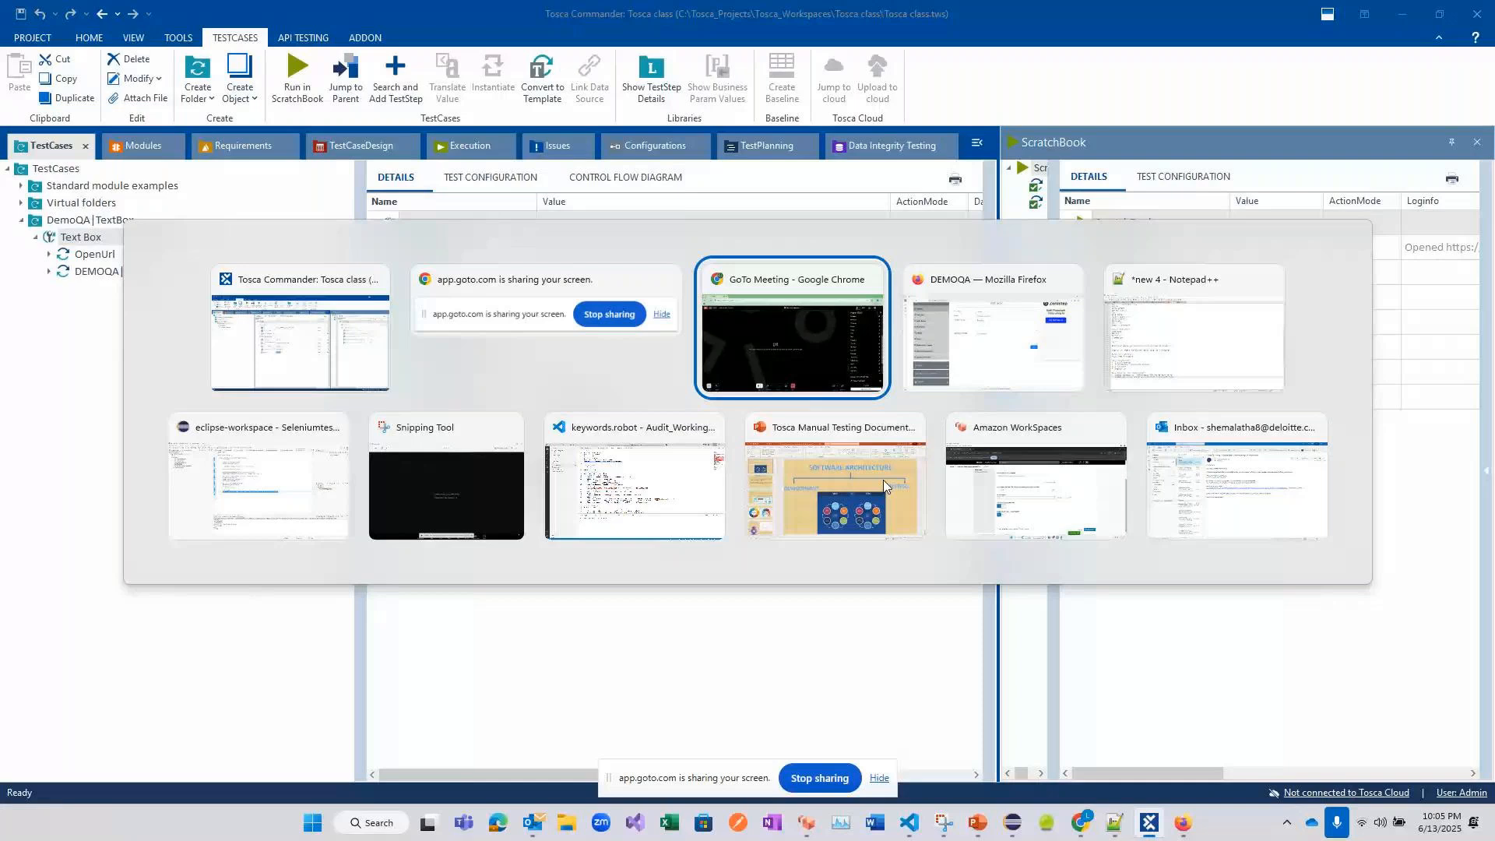
key("alt+Tab")
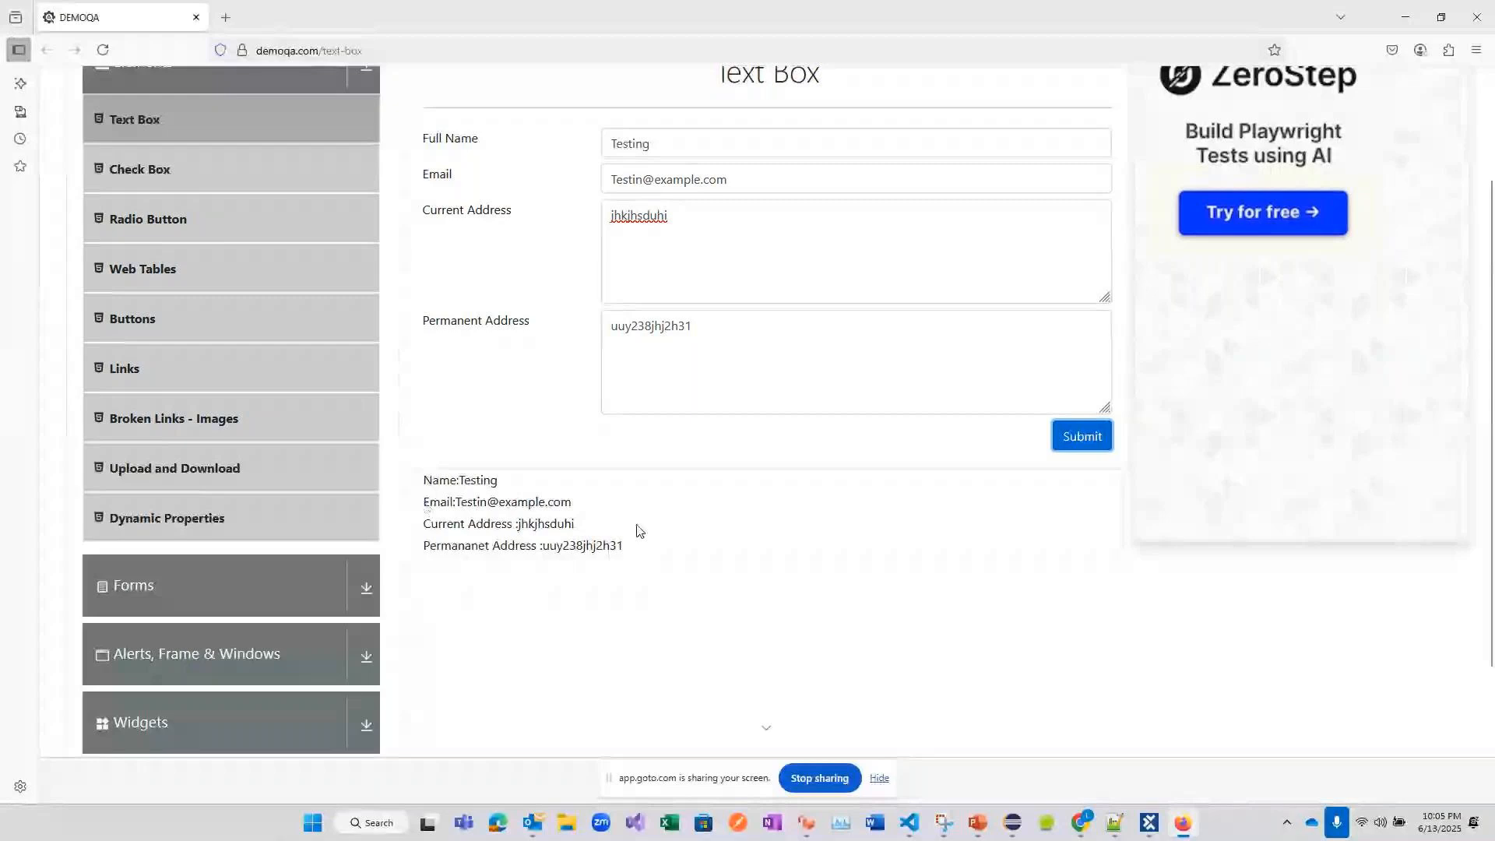
left_click(1087, 435)
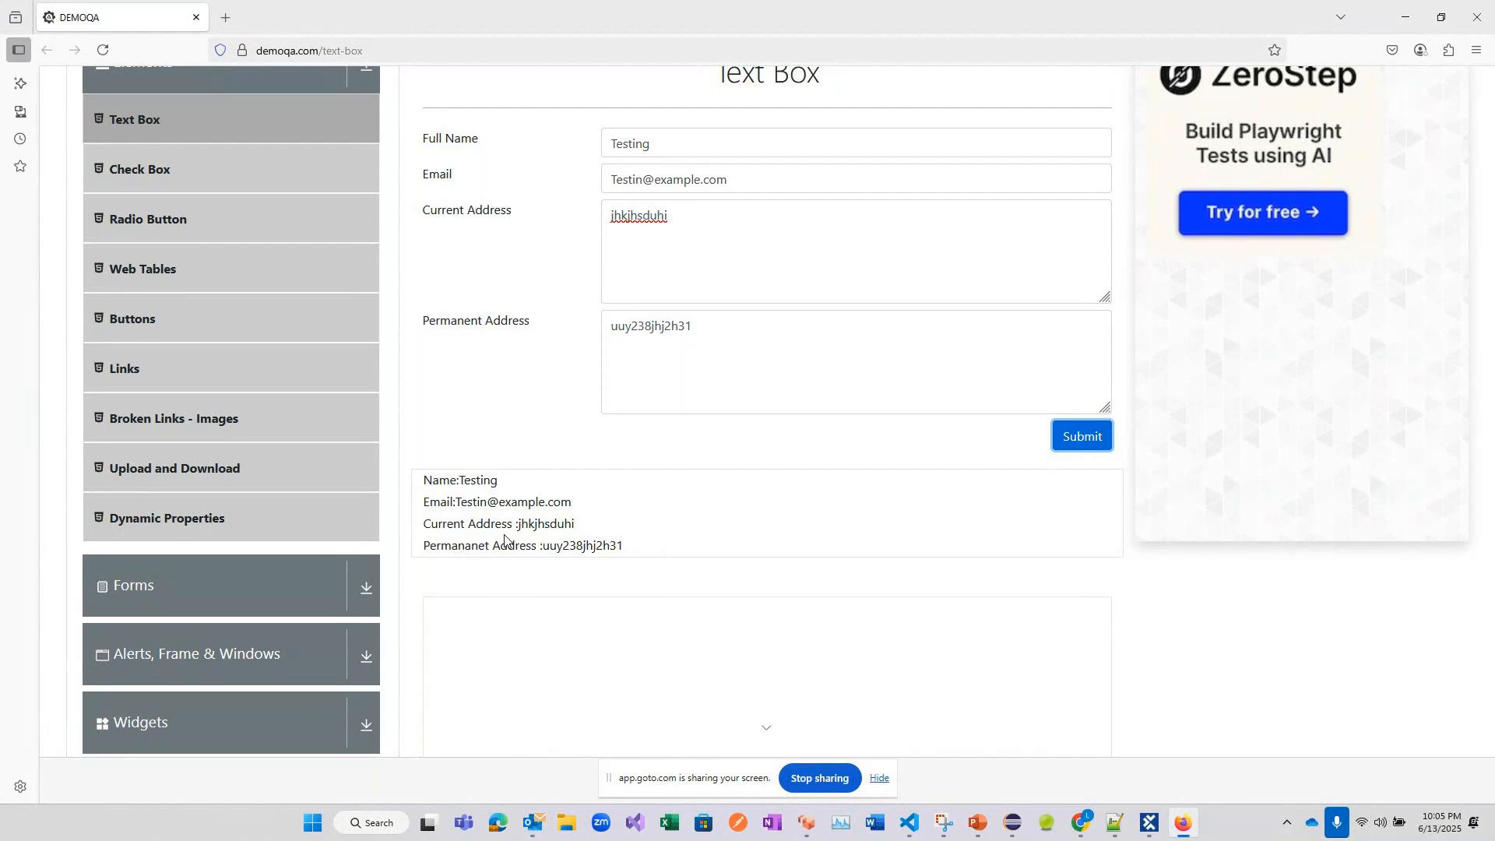
key("alt+Tab")
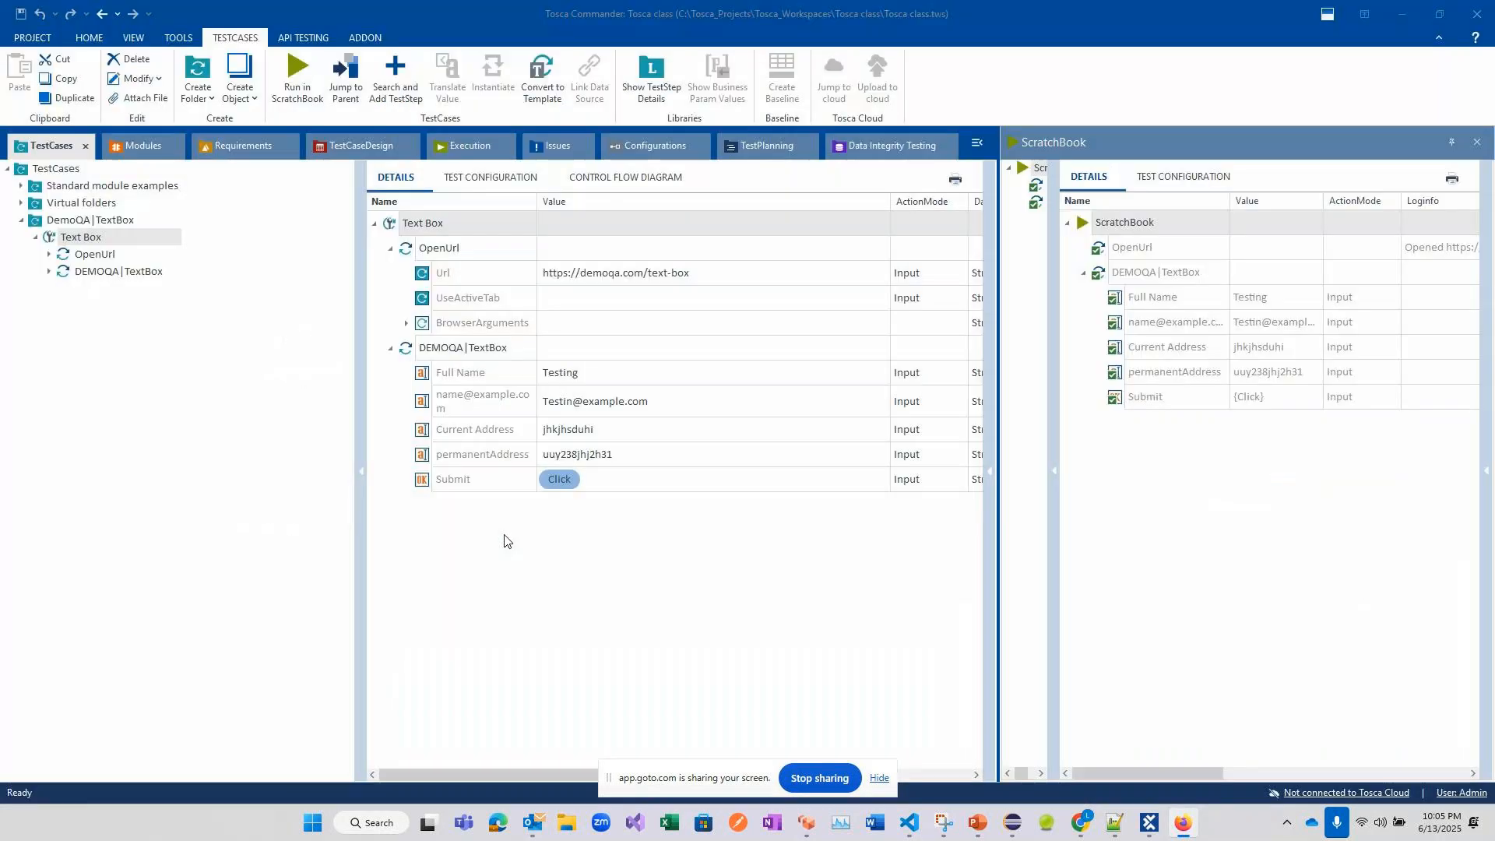
key("alt+Tab")
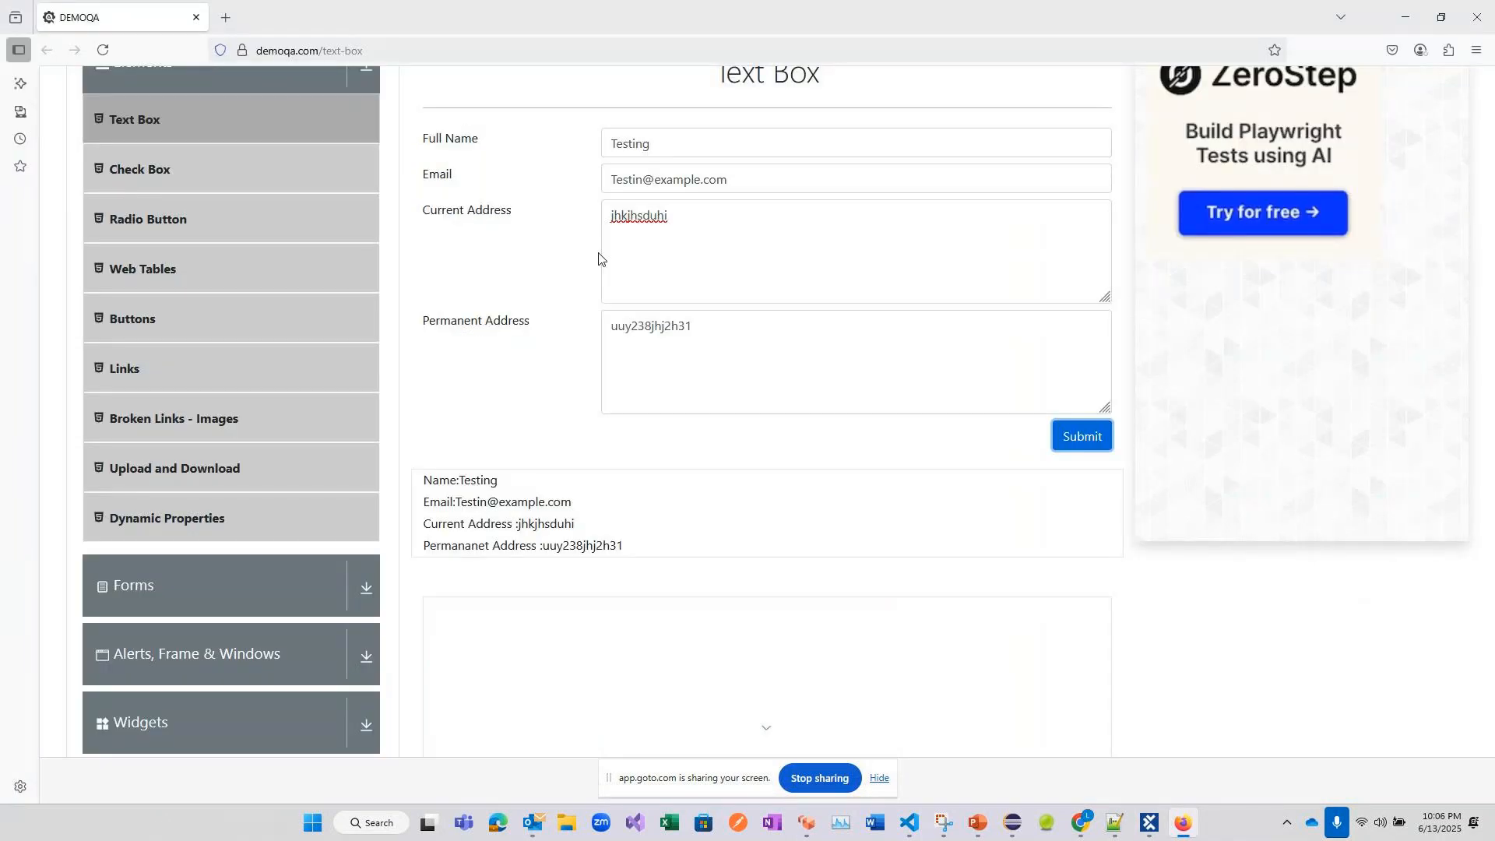
scroll(599, 257, "up", 2)
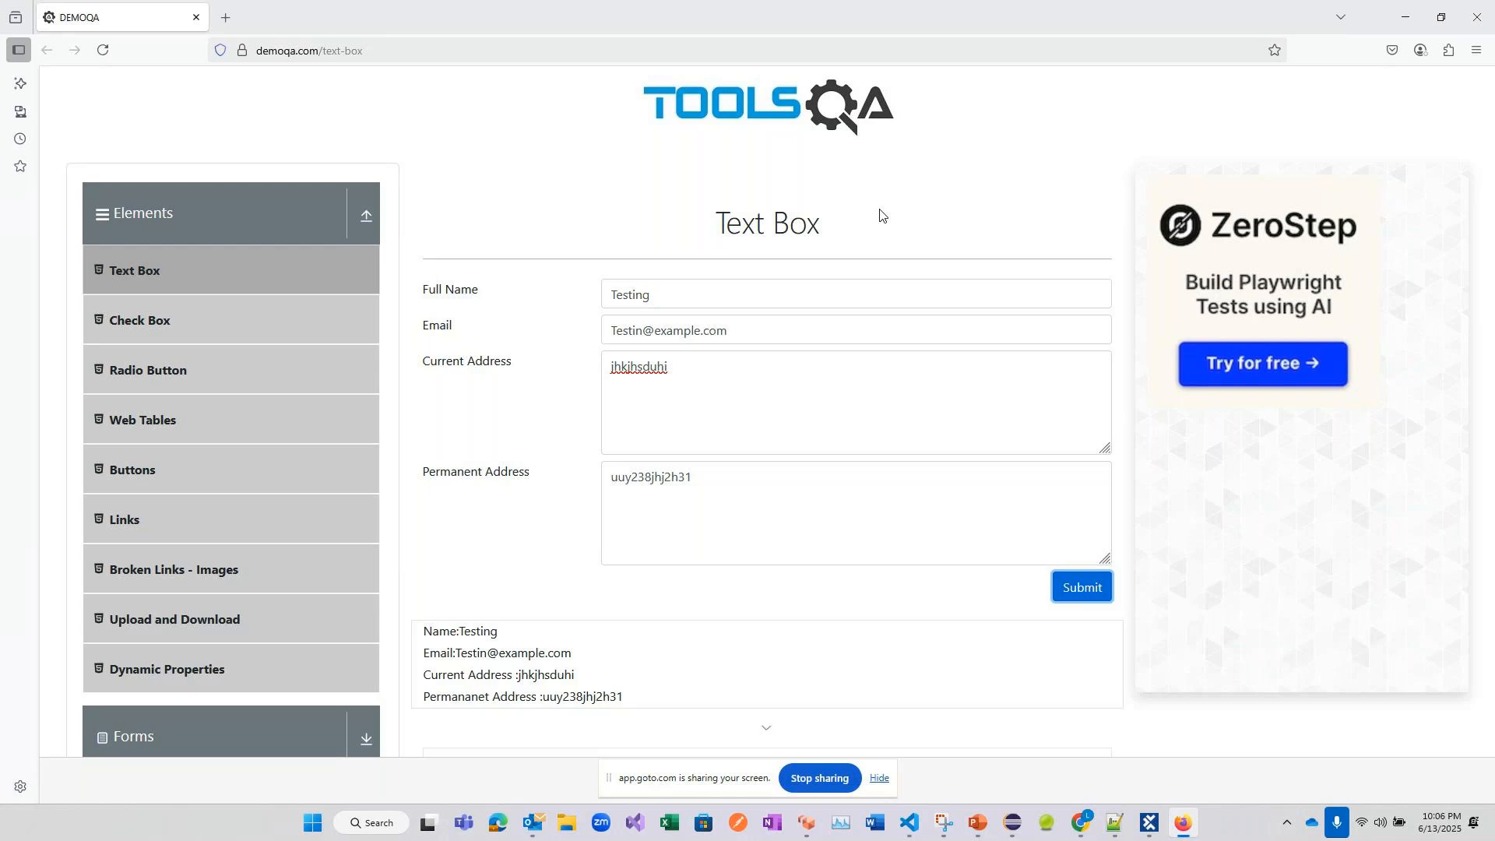
- Inspect the DEMOQA Text Box page's markup in the browser developer tools, from its content column to the Text Box heading
right_click(915, 201)
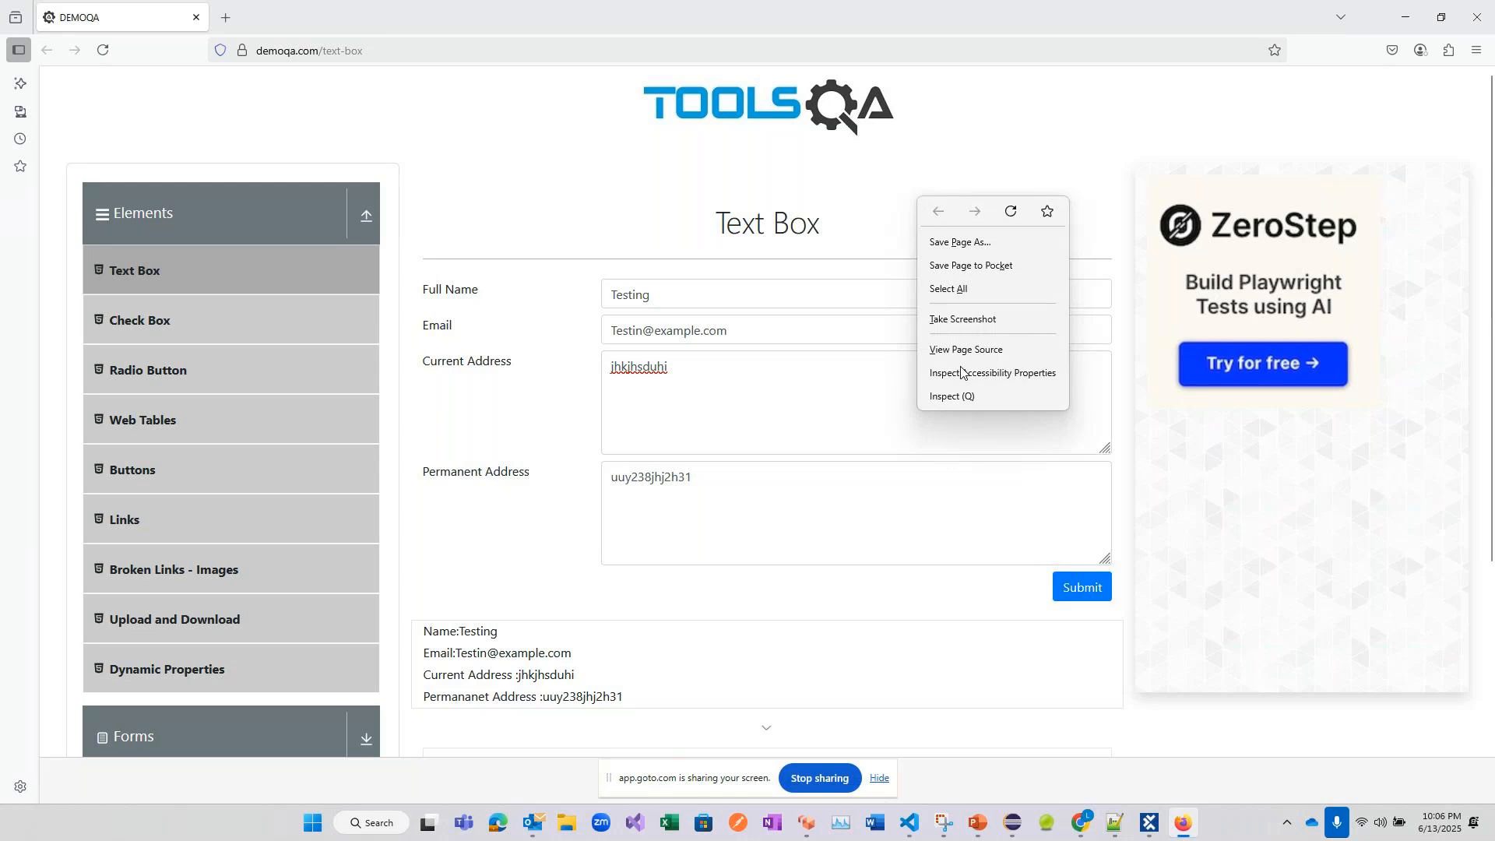
left_click(956, 396)
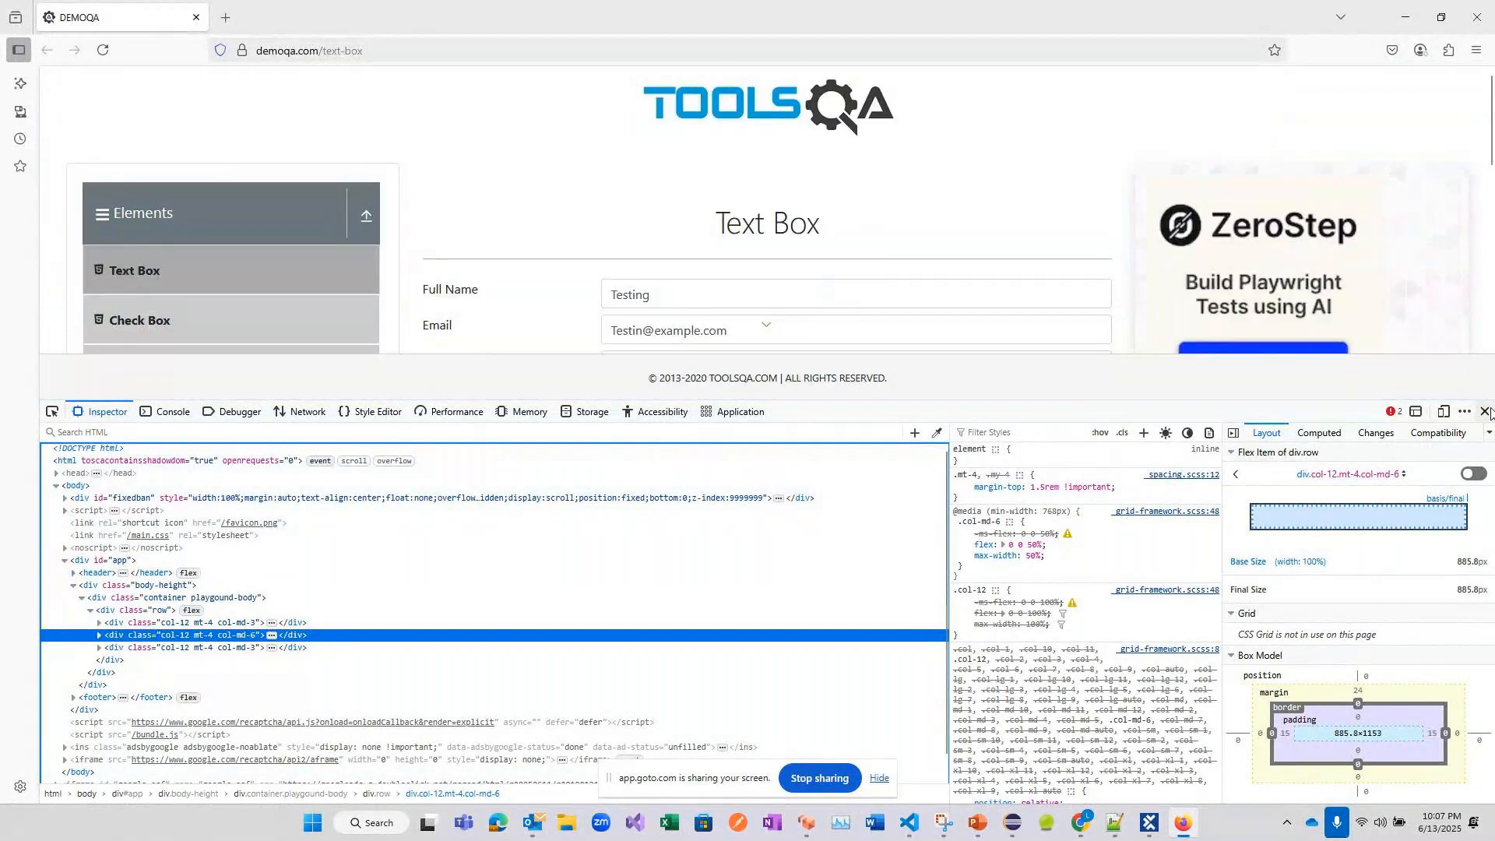
left_click(1485, 412)
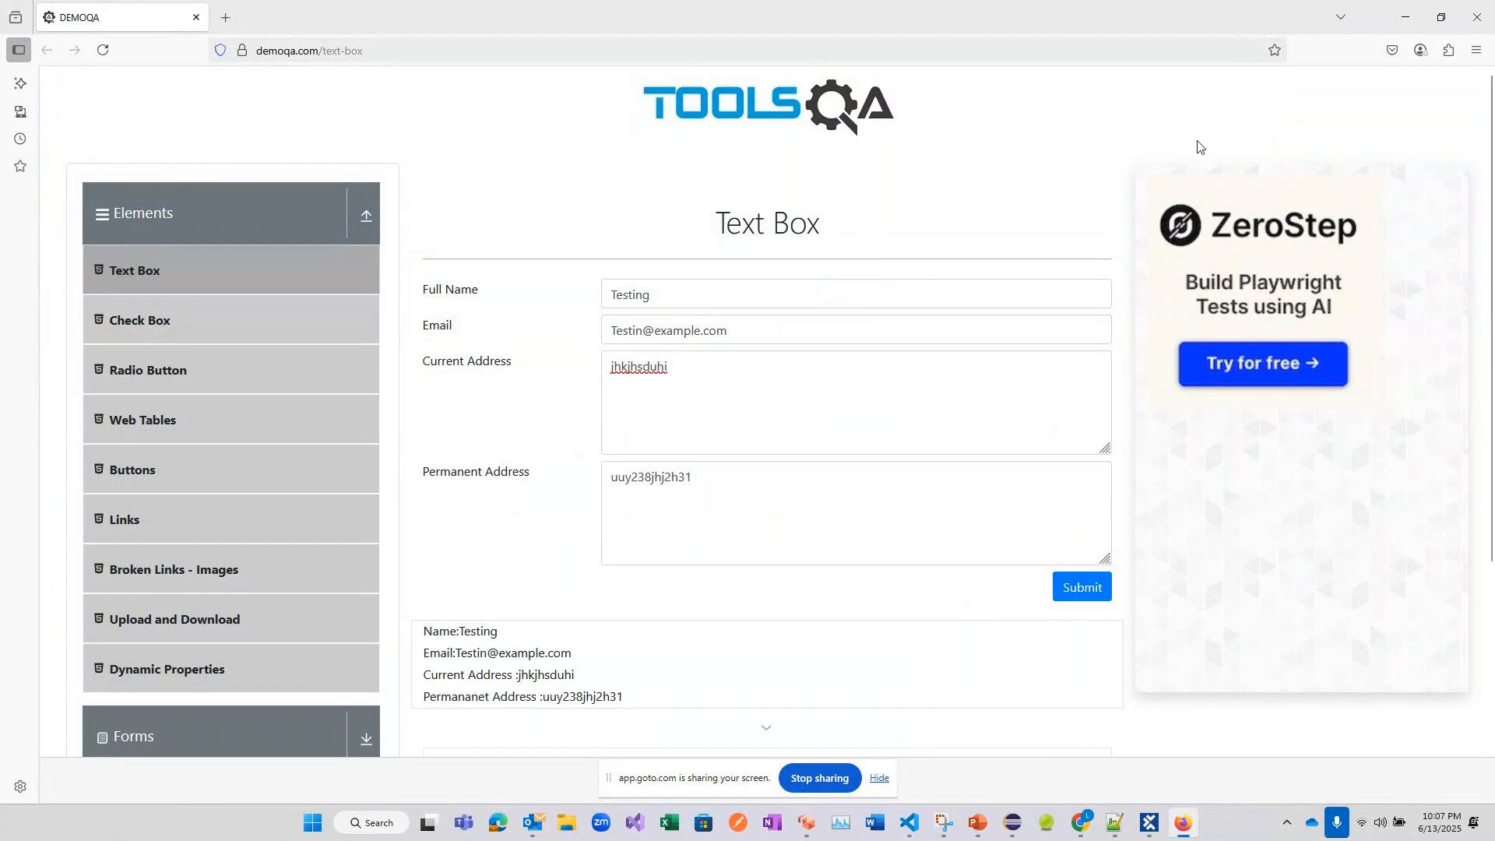
right_click(955, 220)
left_click(998, 422)
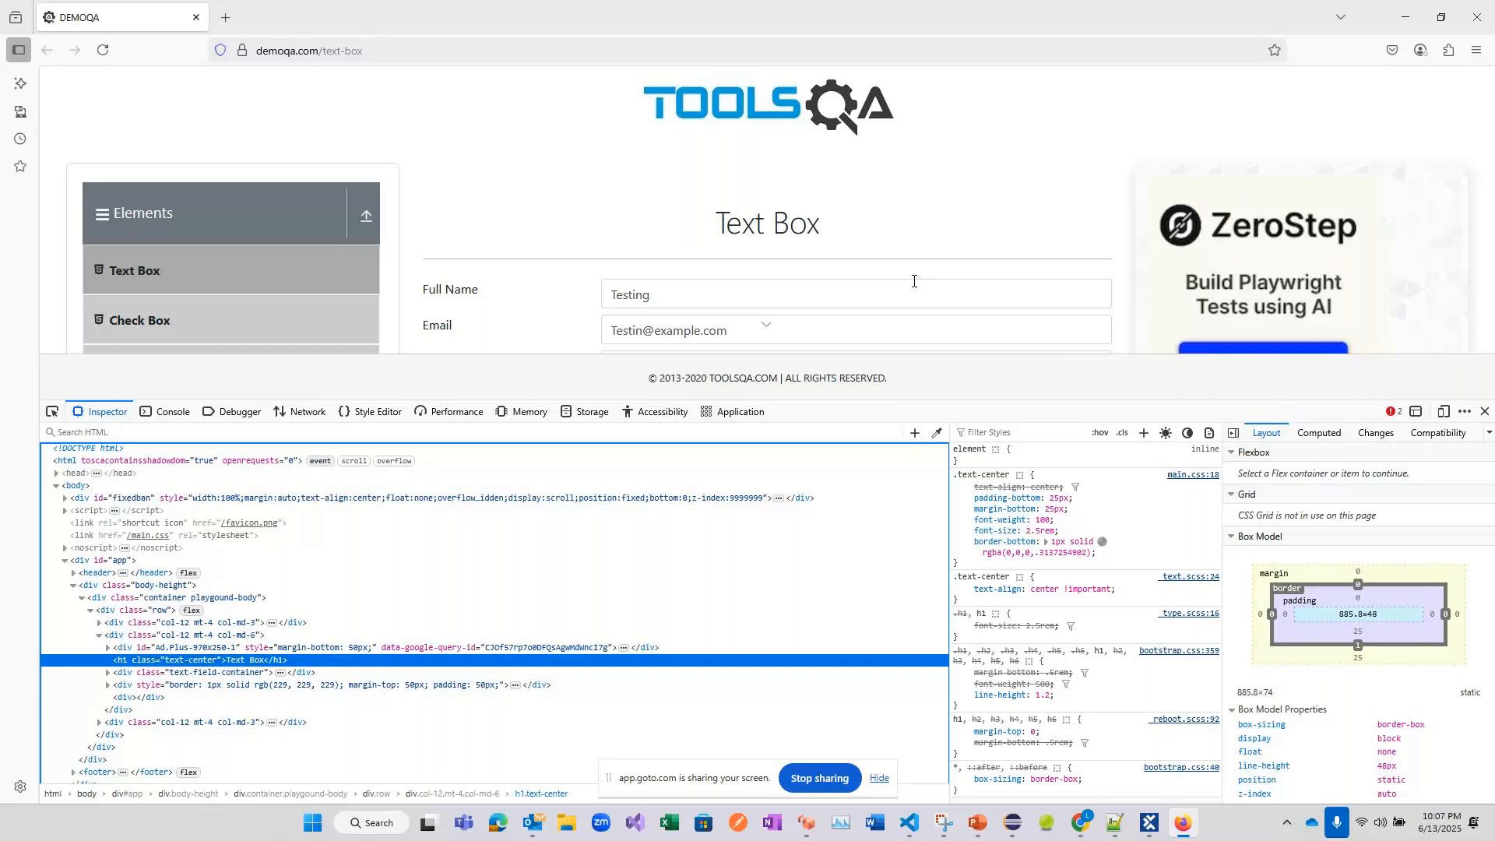
- Close the developer tools on the DEMOQA page and leave Caret Browsing turned off
key("alt")
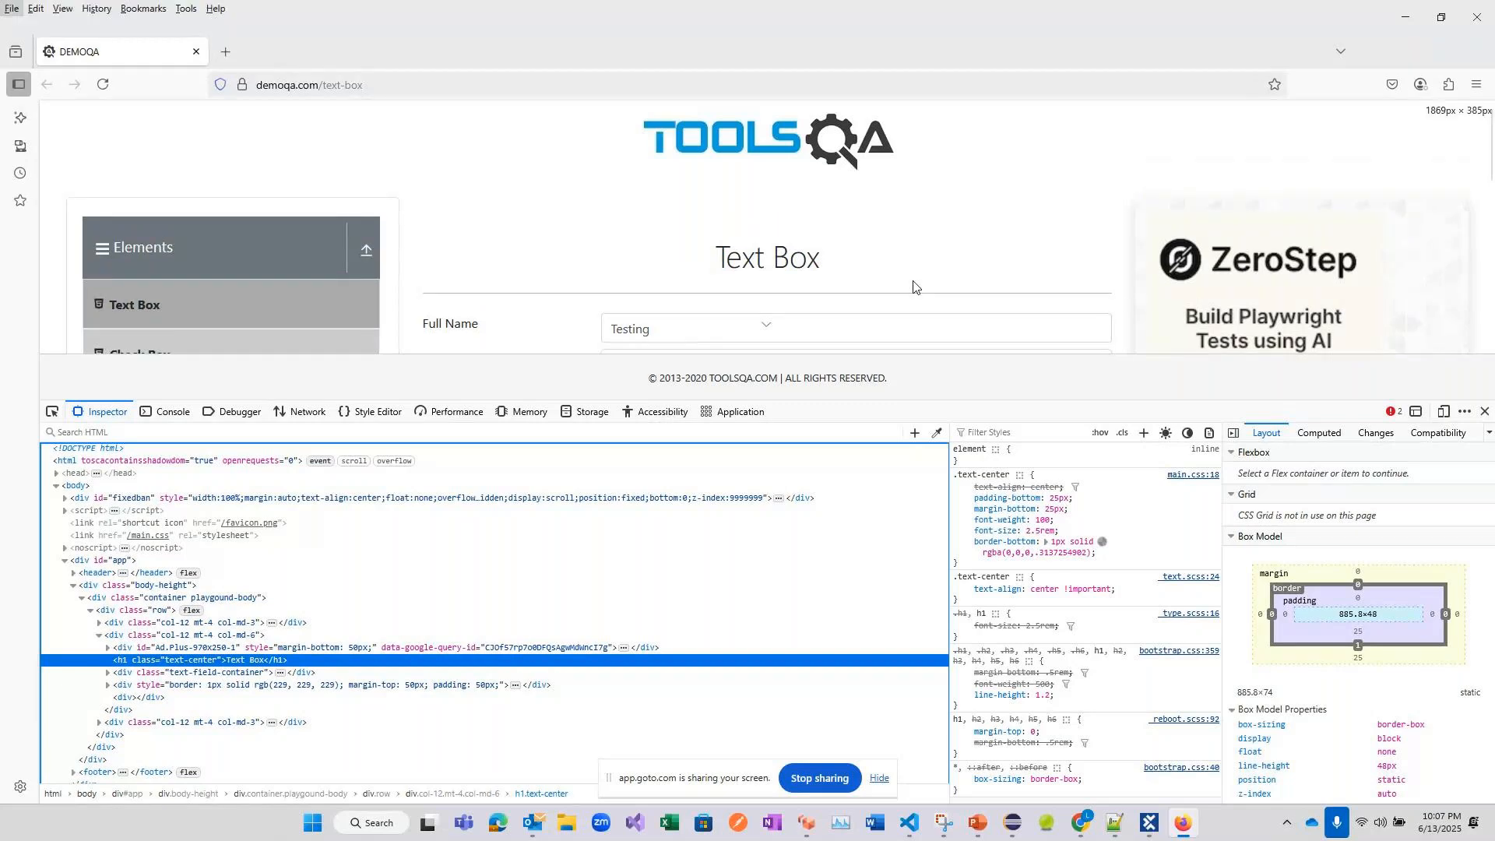
left_click(870, 180)
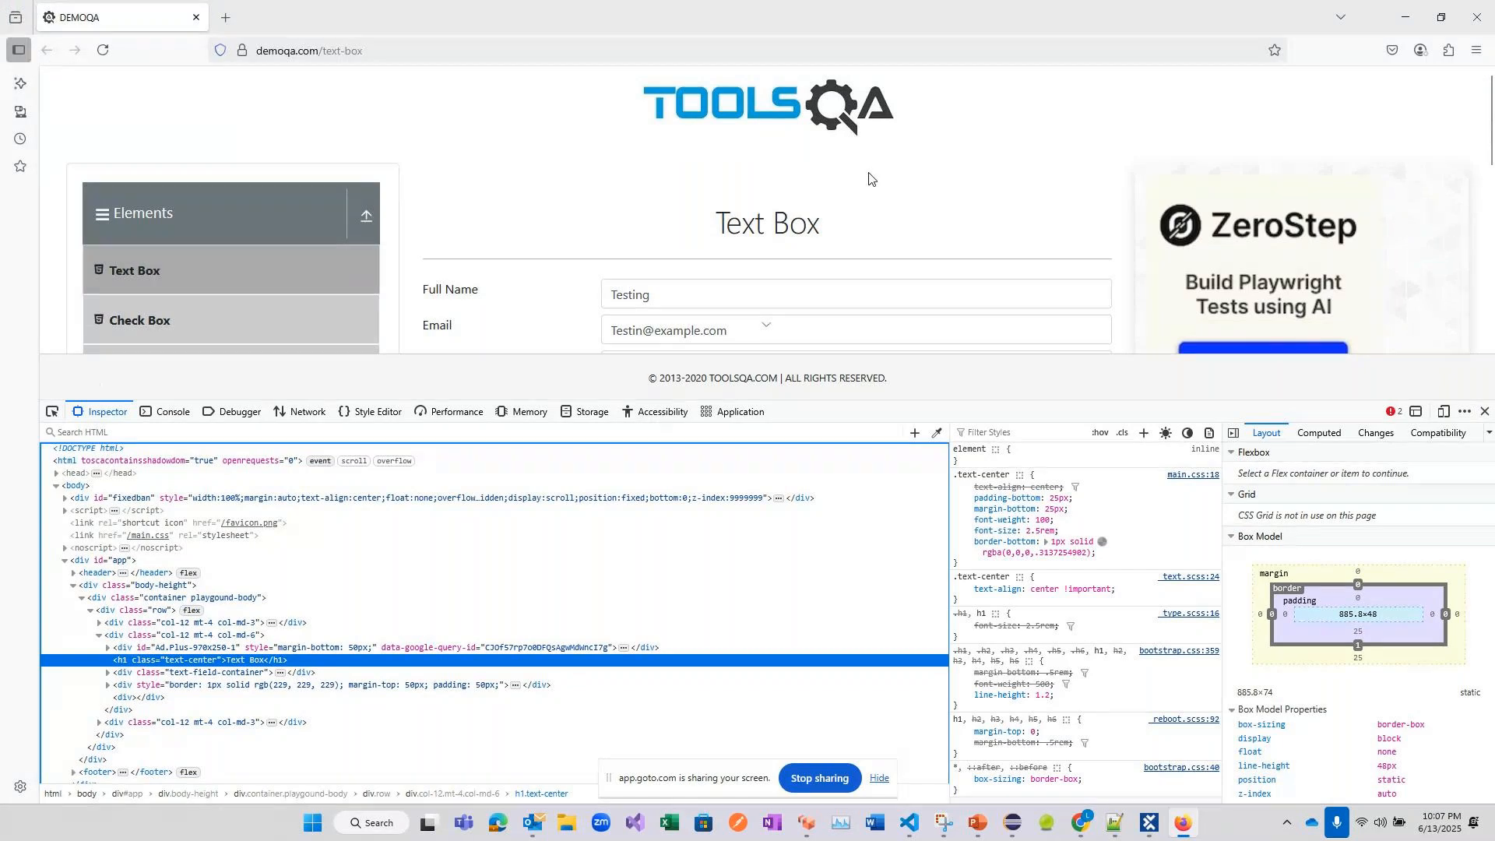
key("super+p")
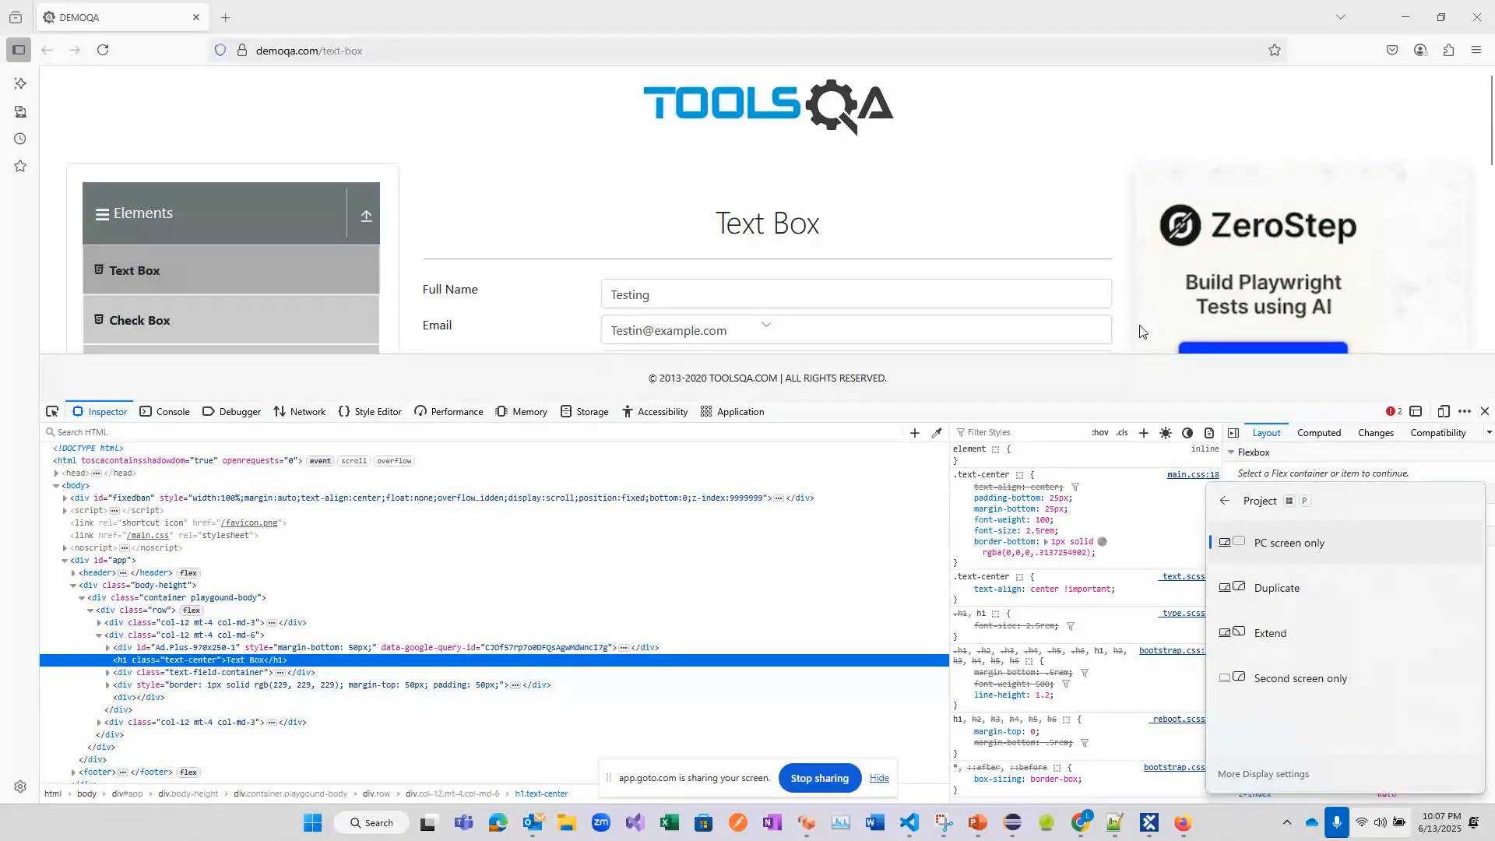
left_click(1097, 306)
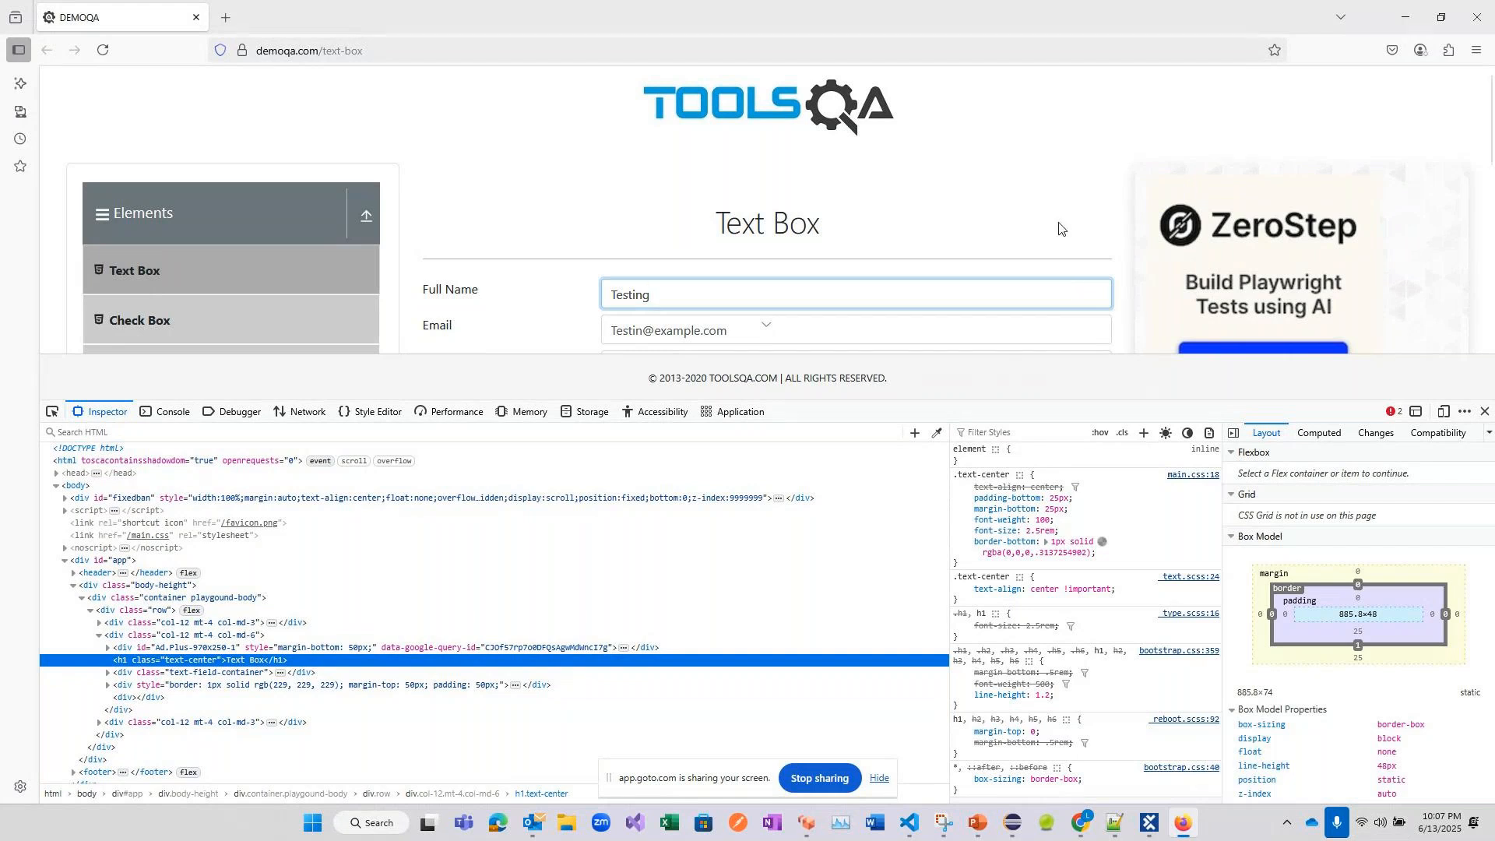
left_click(1485, 411)
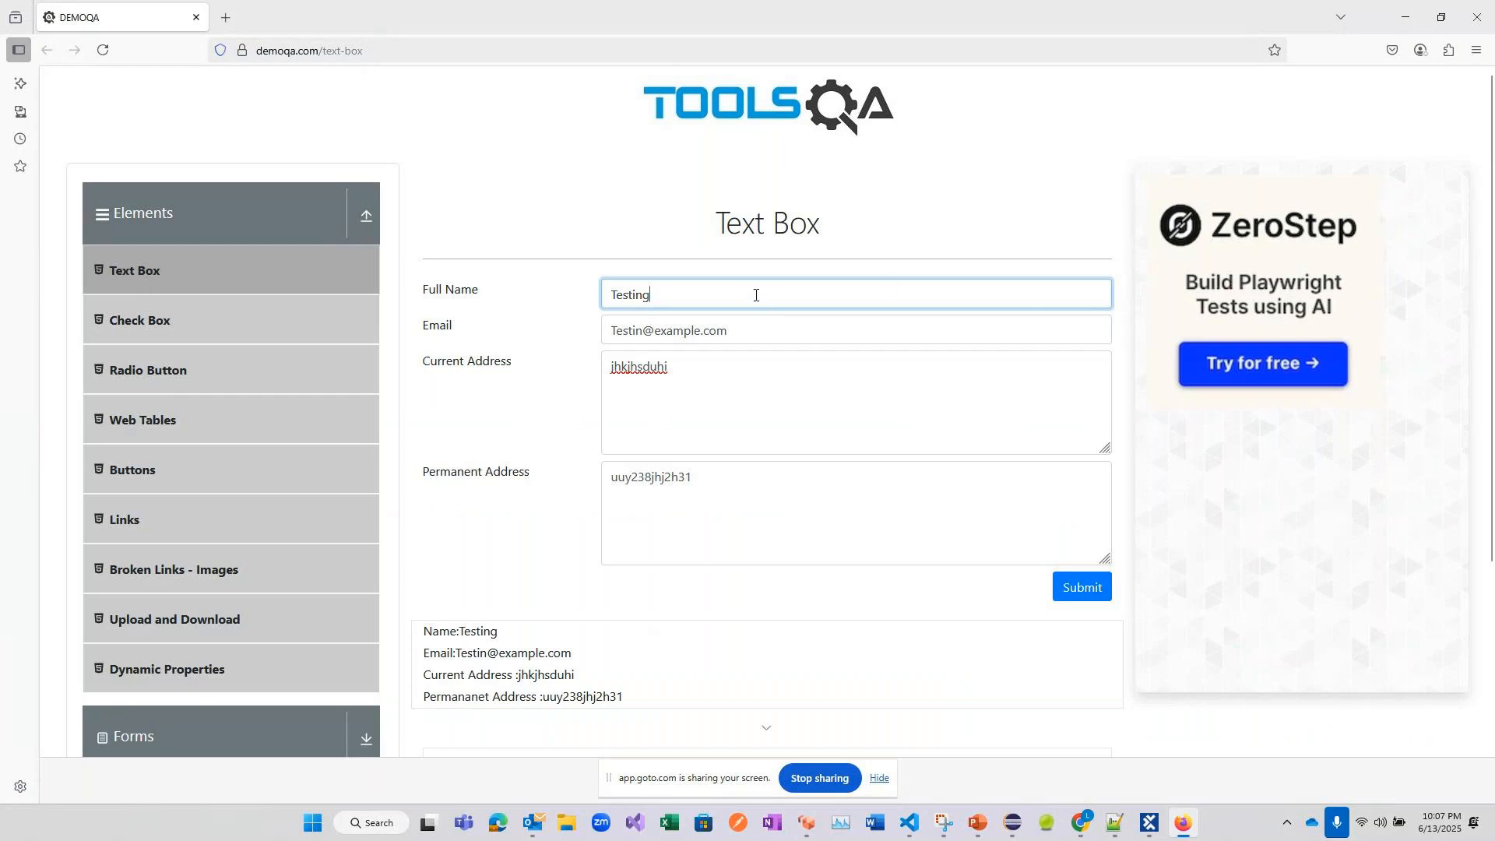
key("F7")
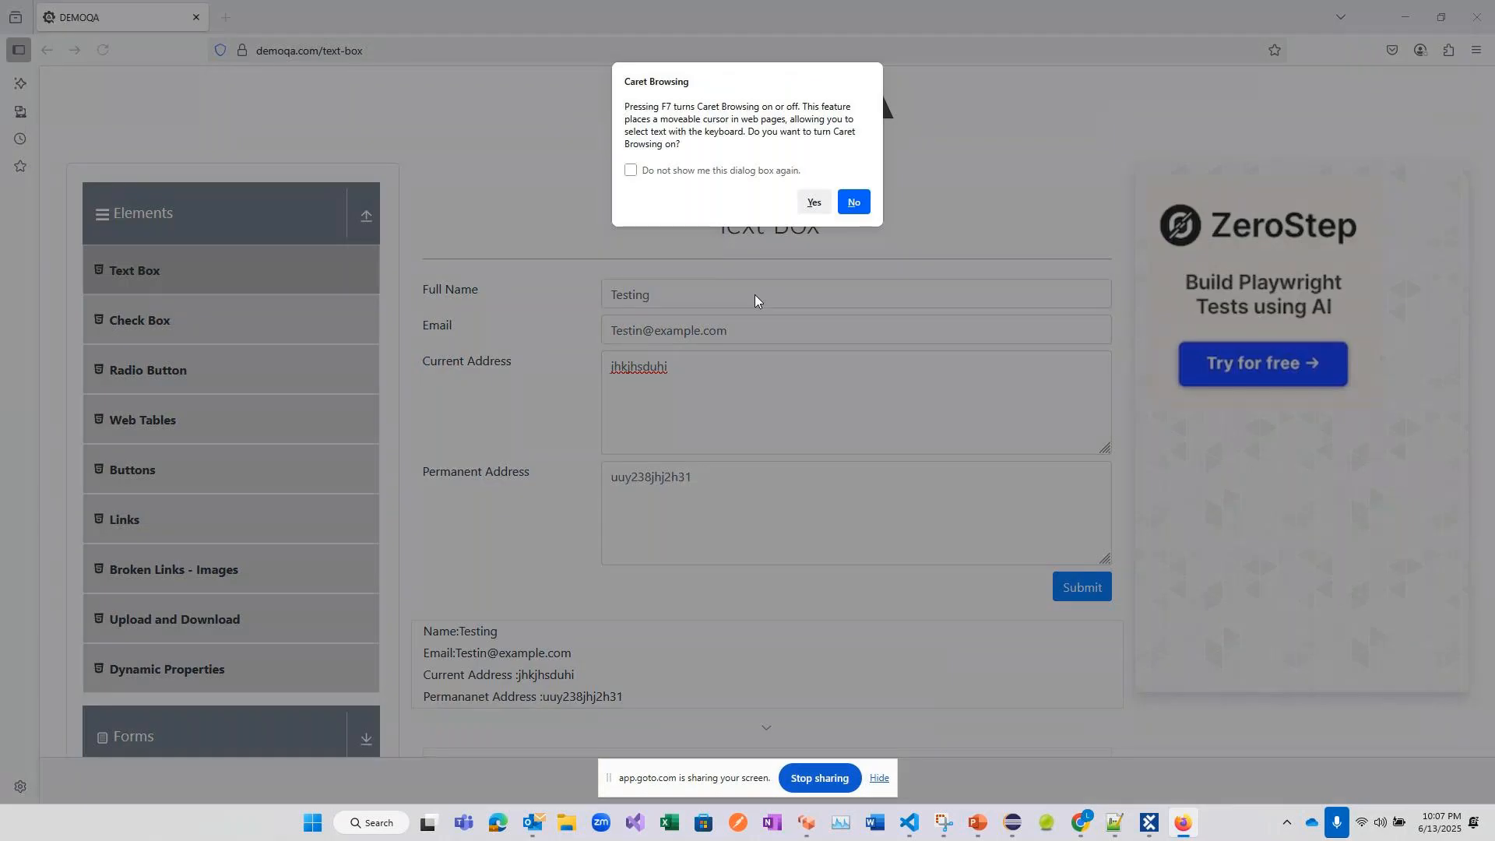
left_click(854, 202)
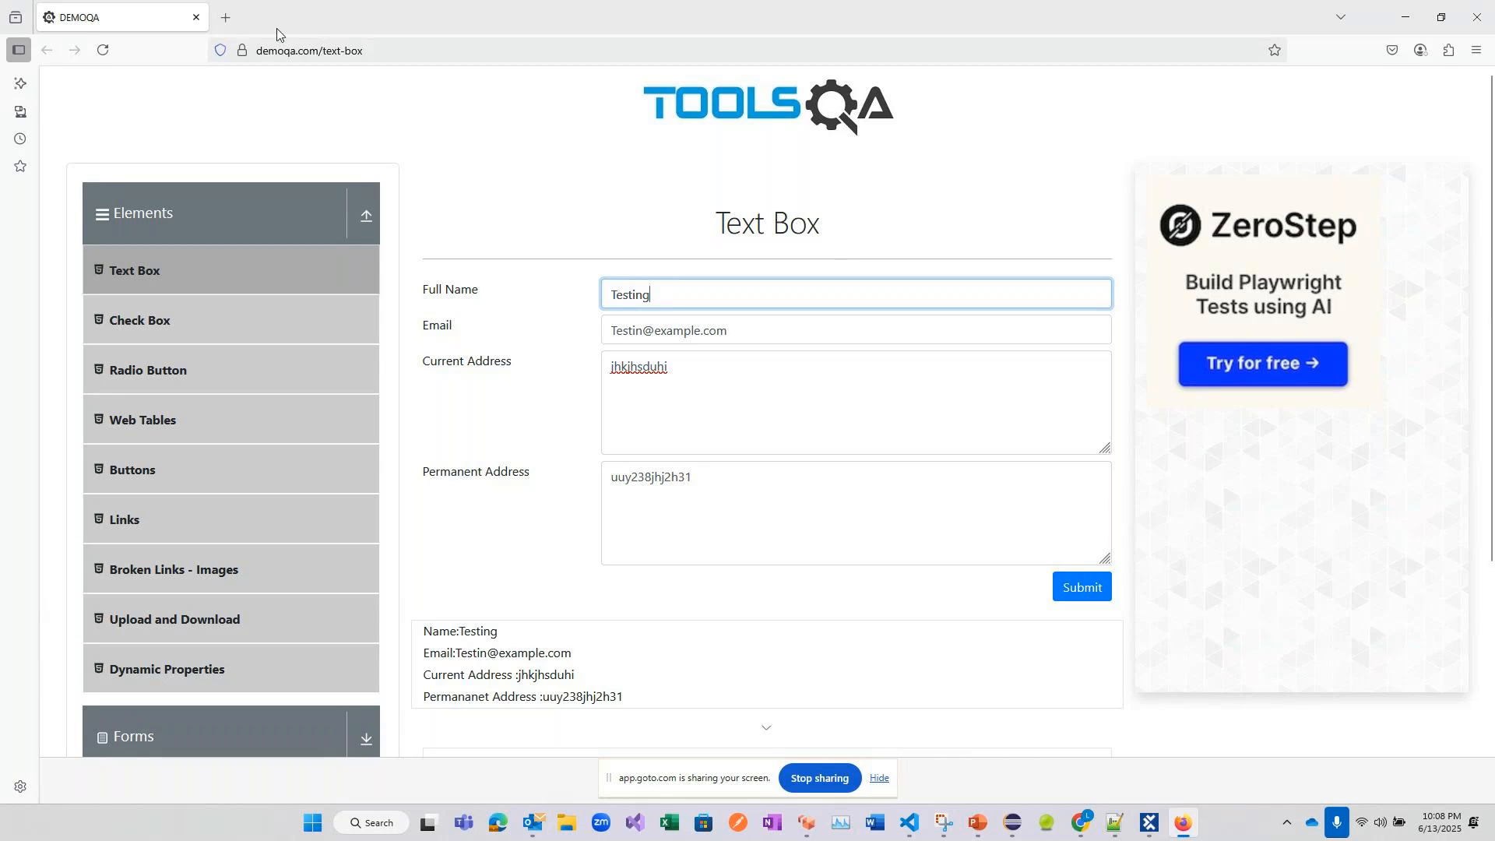
- Open the Demo Web Shop home page in a new browser tab and submit the store search without a keyword
left_click(230, 17)
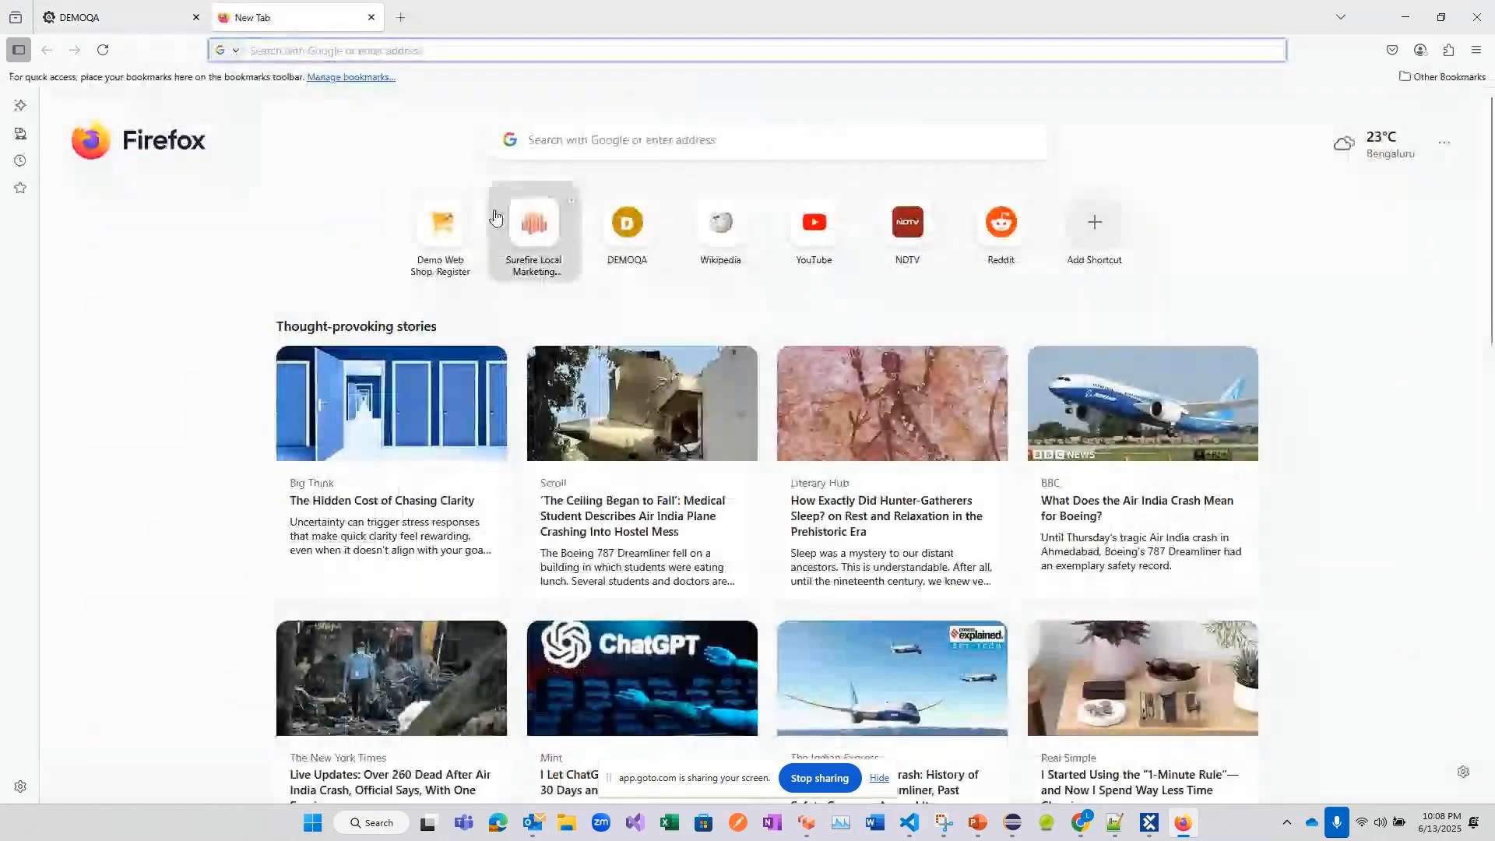
left_click(462, 232)
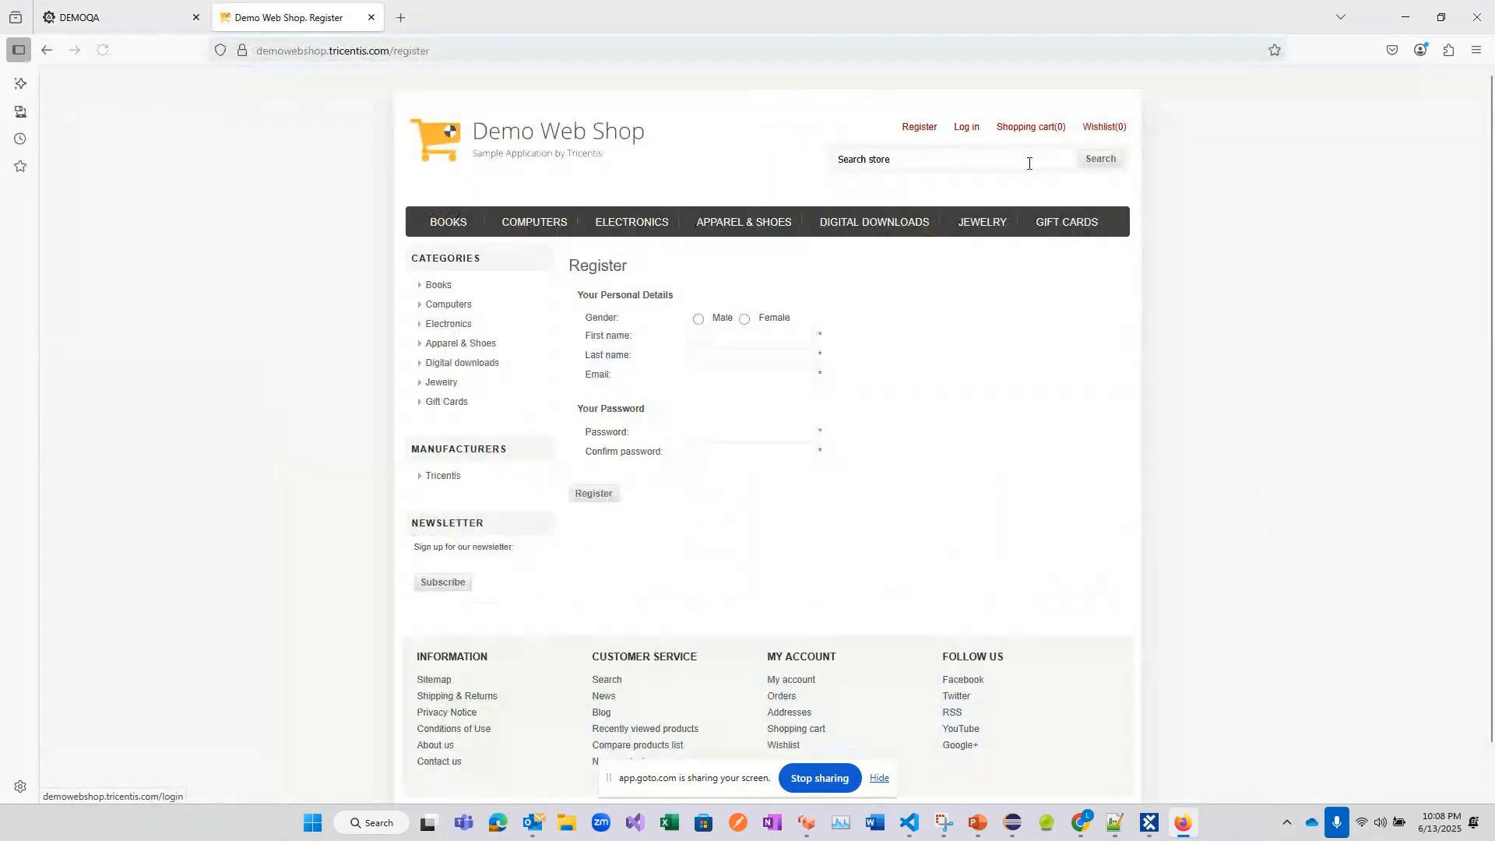
left_click(556, 130)
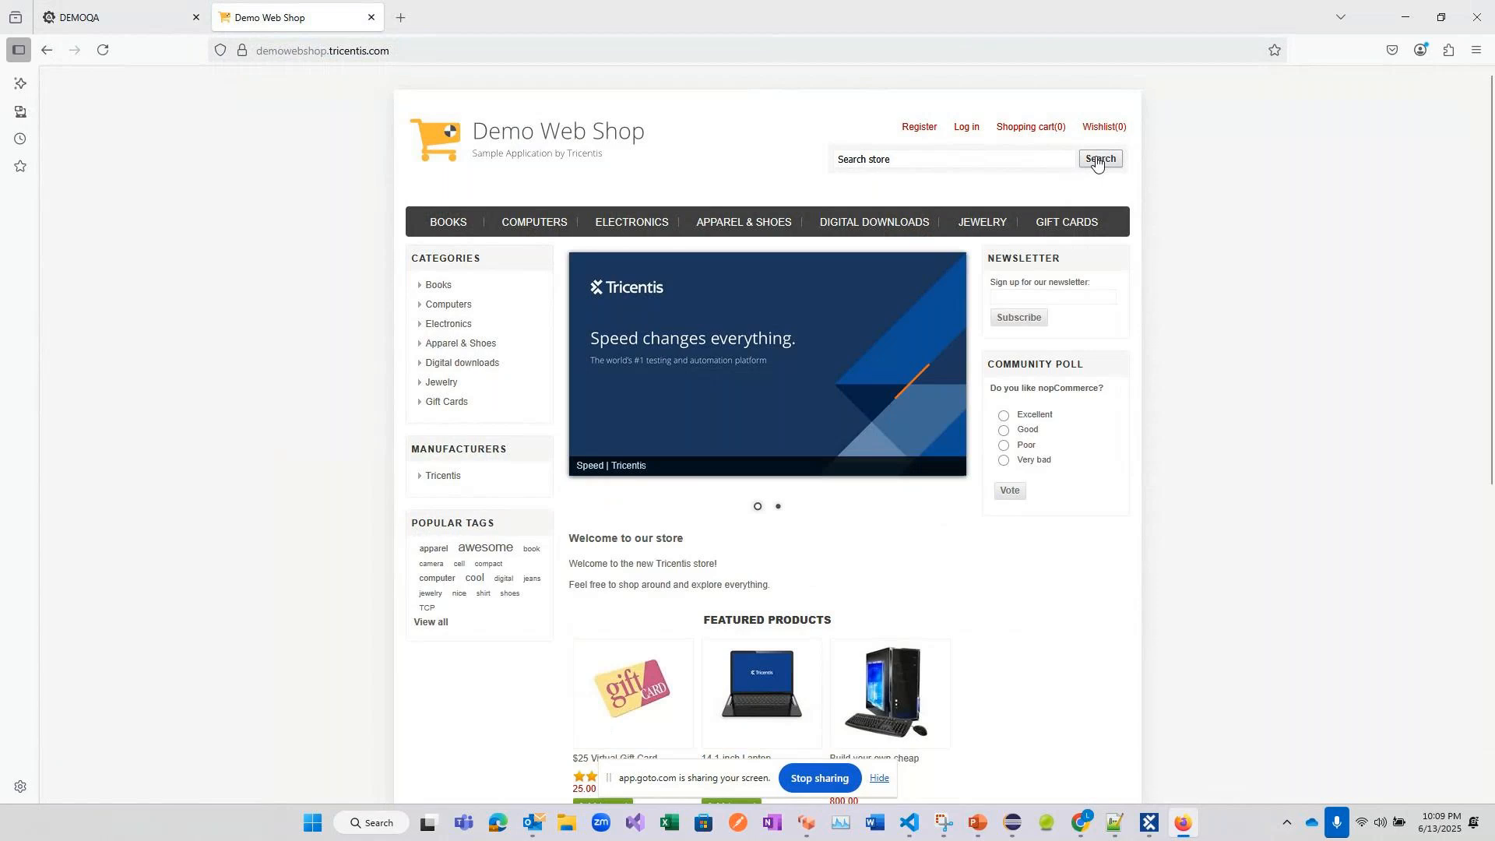
left_click(1097, 157)
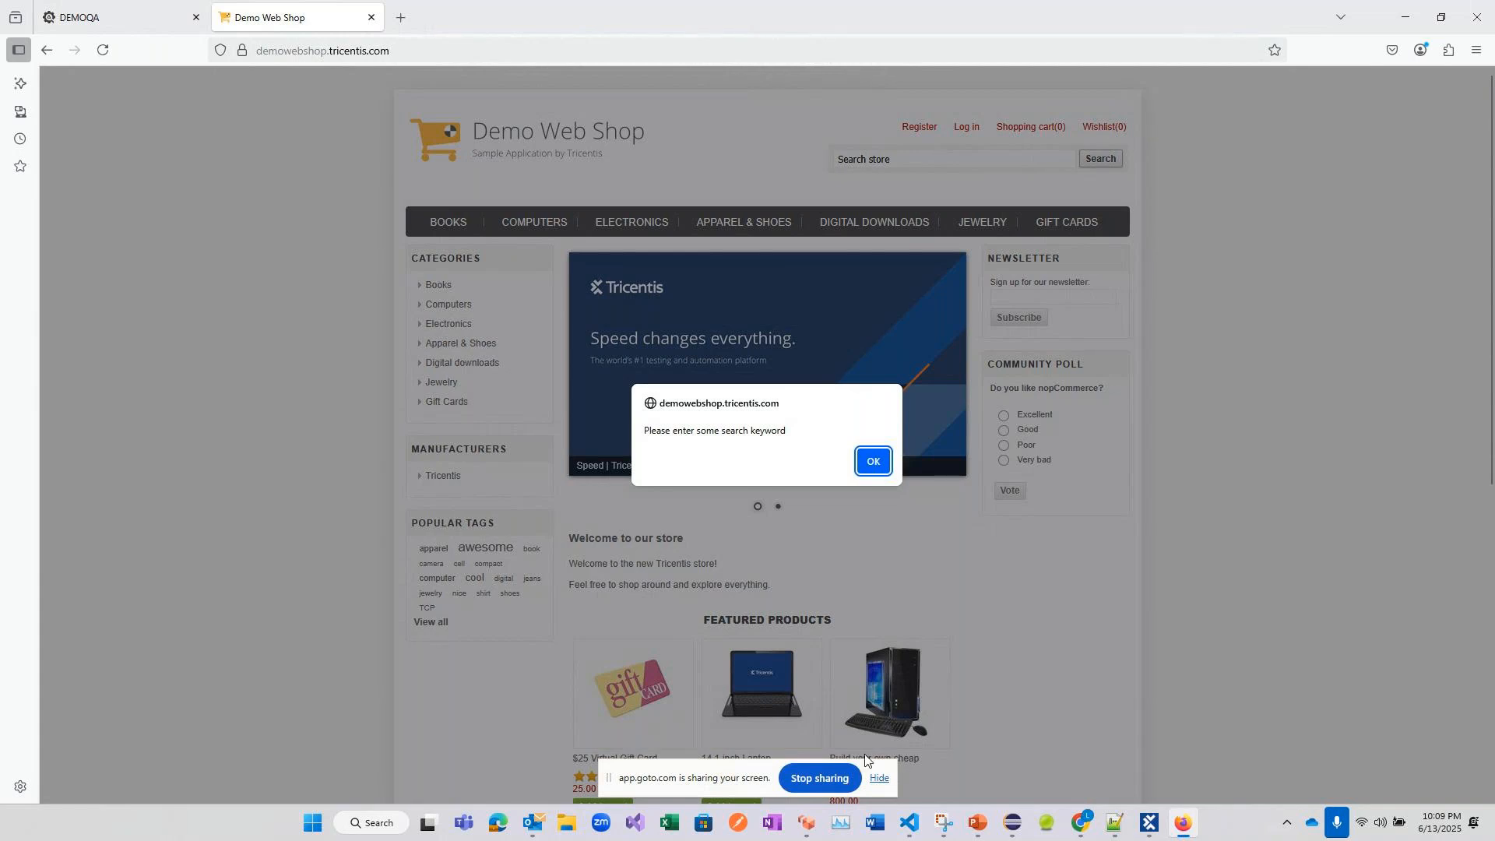
- Hide the screen-sharing bar and switch to the GoTo Meeting window in Google Chrome
left_click(880, 779)
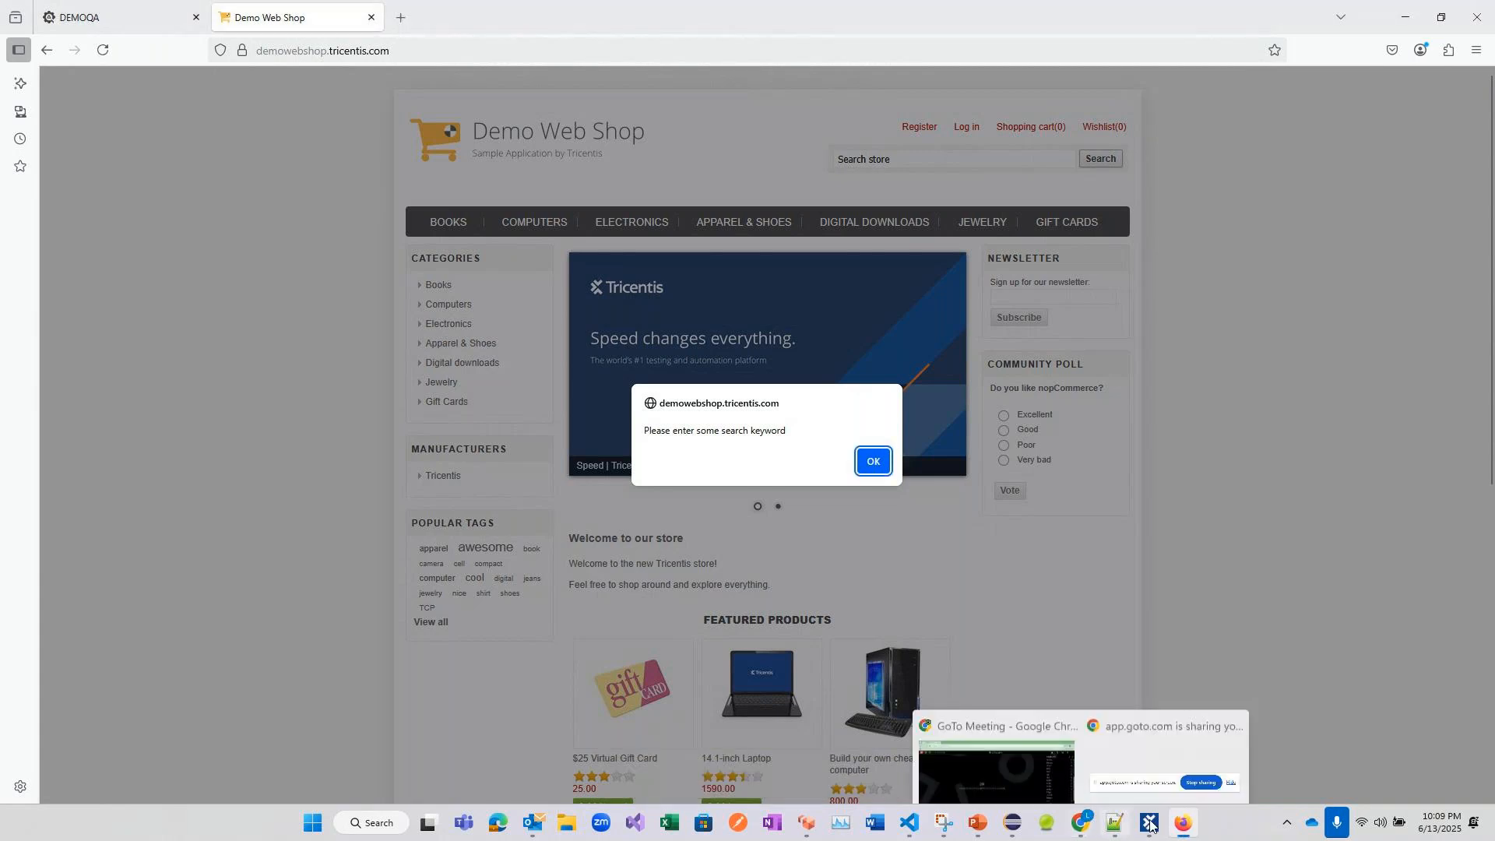
mouse_move(1155, 825)
mouse_move(1094, 826)
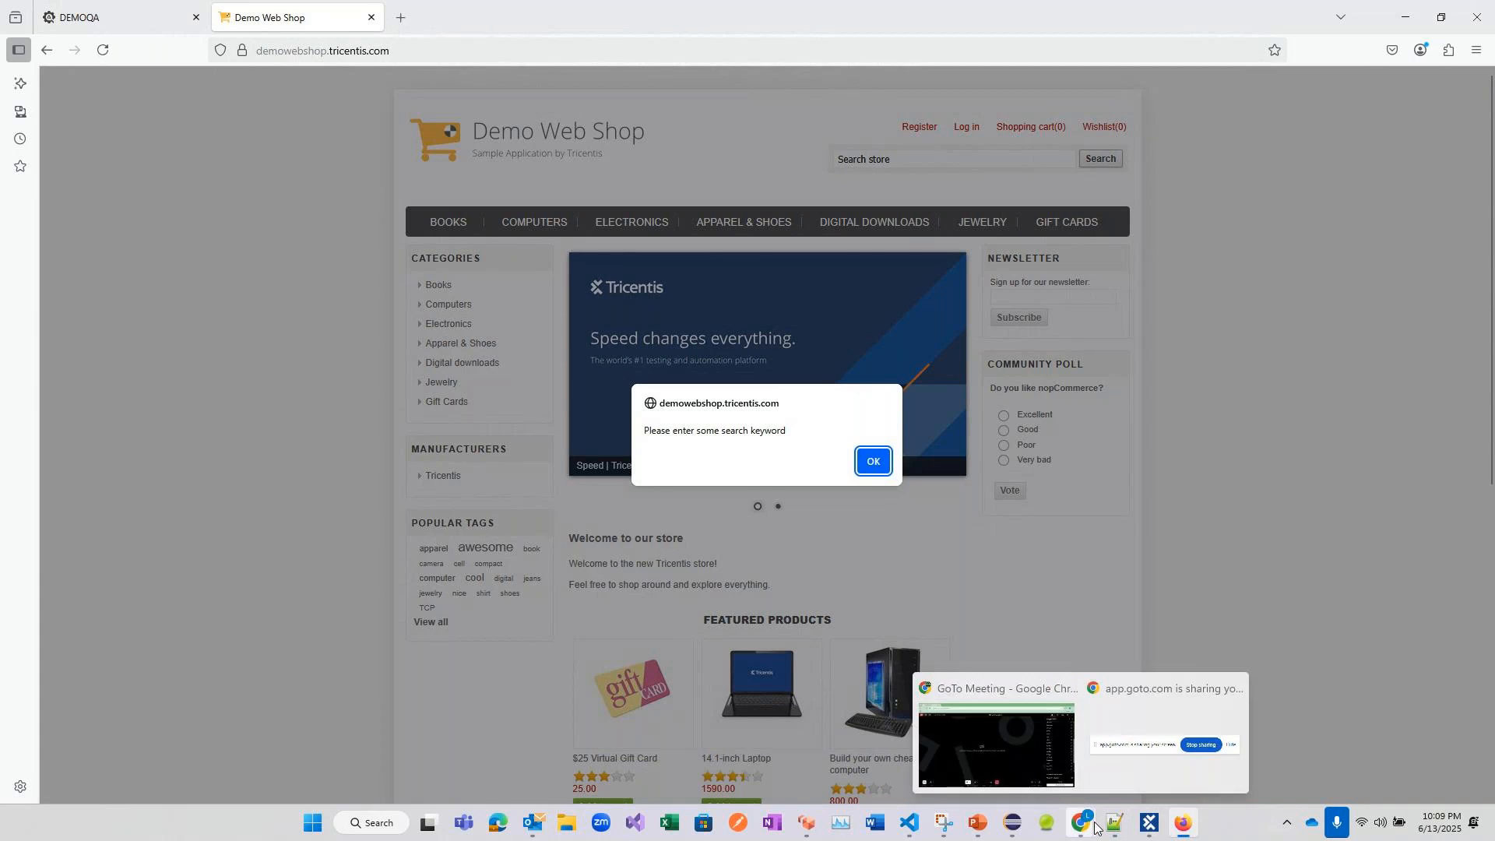
left_click(1056, 742)
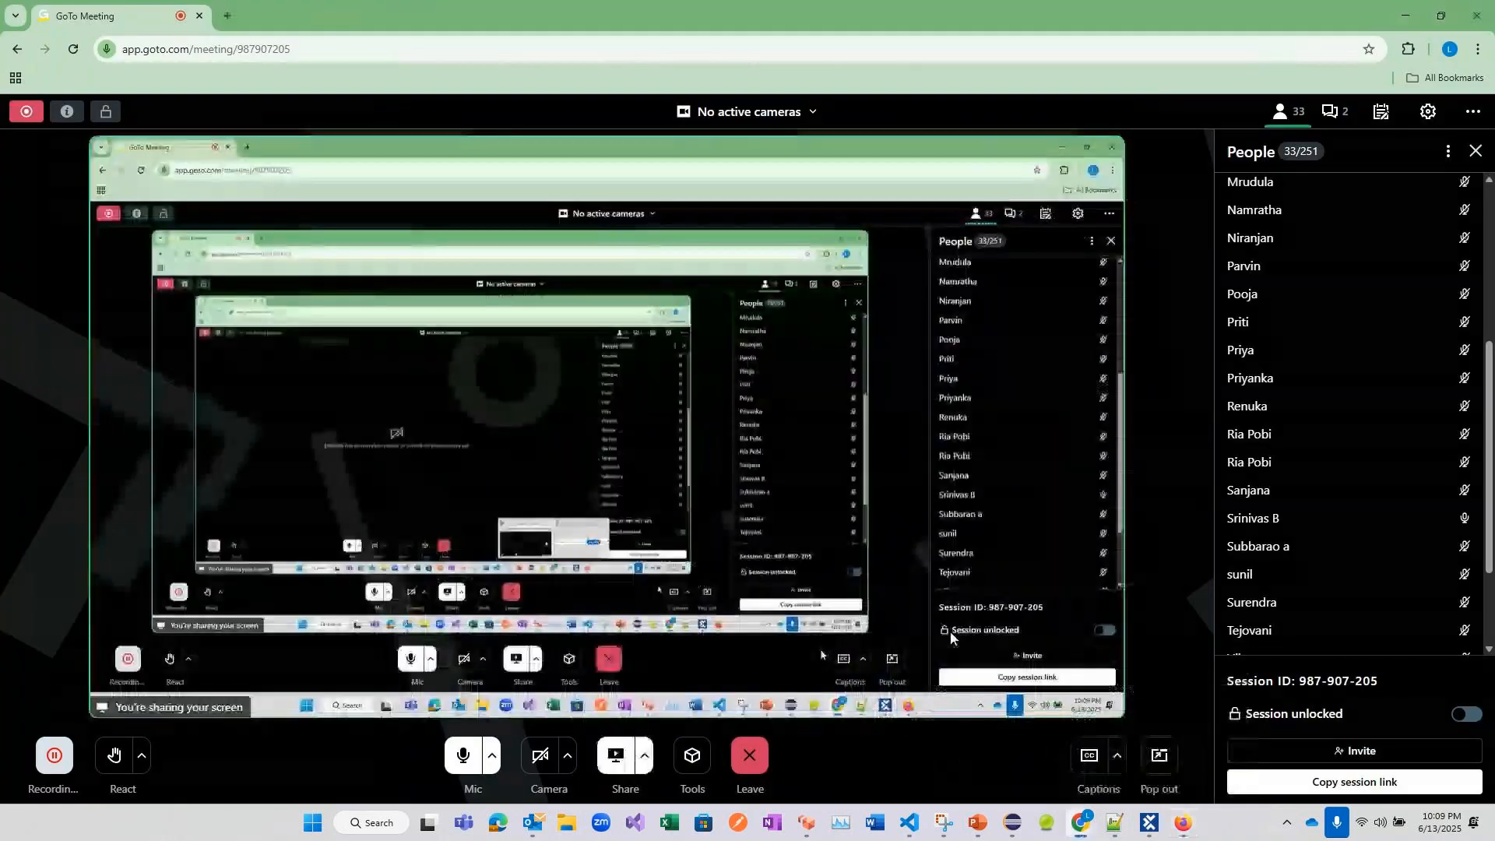
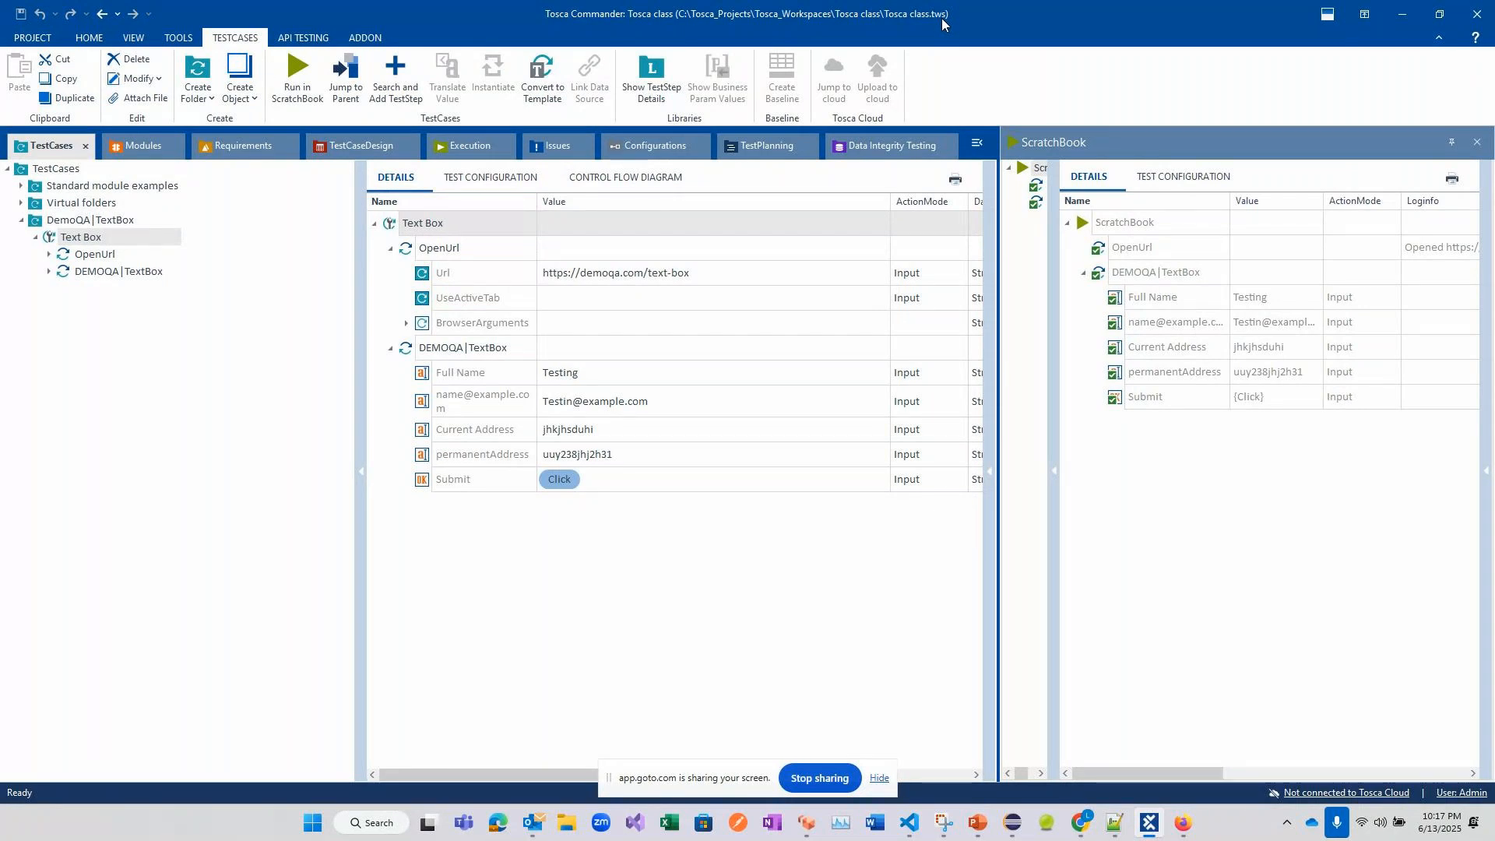
- Show the modules in Tosca Commander and collapse the DEMOQA|TextBox module and its Demo Tools QA folder
left_click(125, 150)
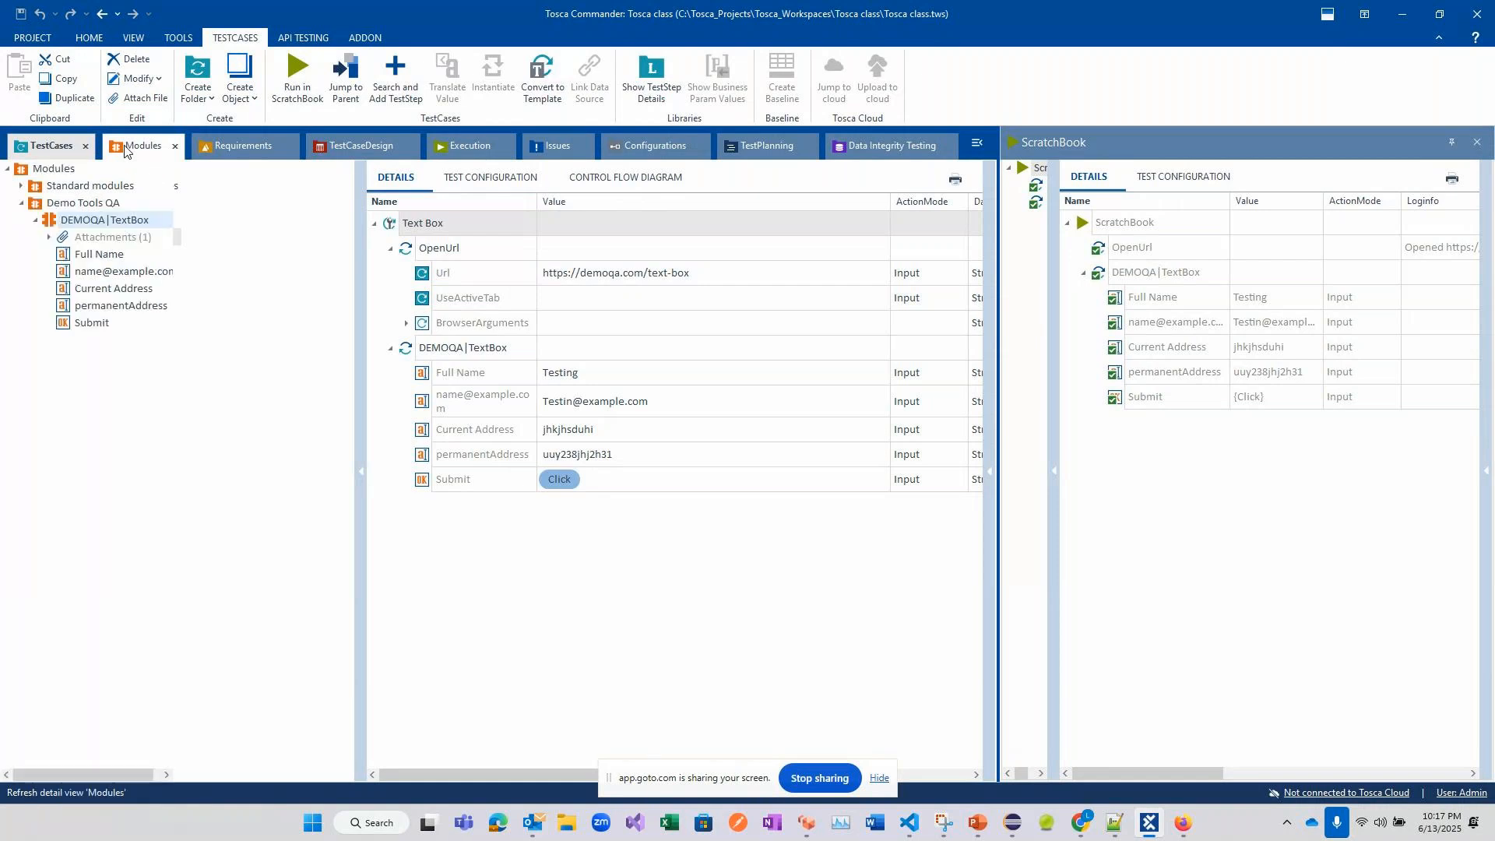
left_click(35, 220)
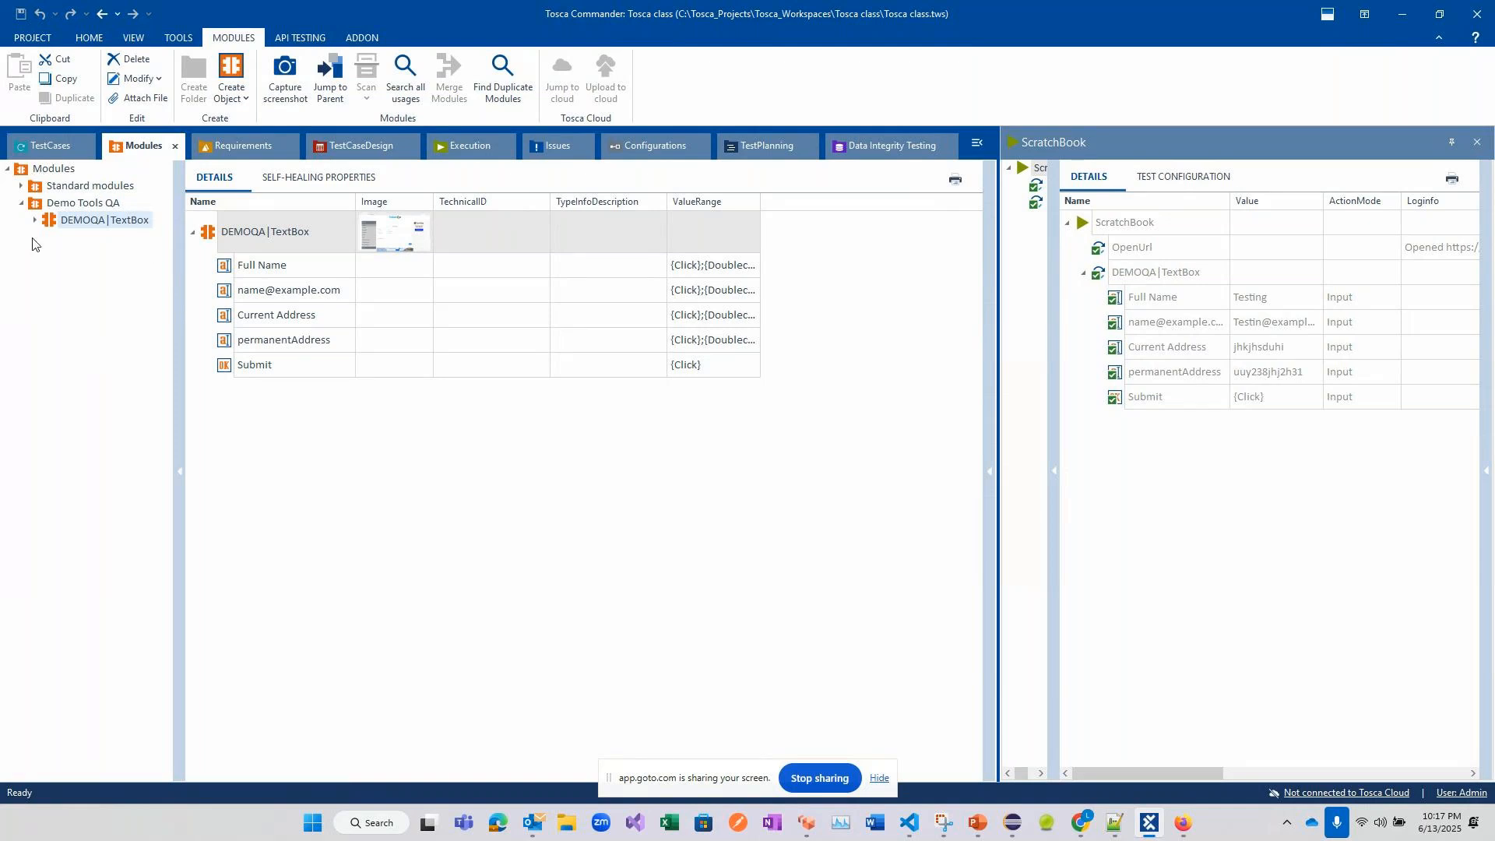
left_click(23, 204)
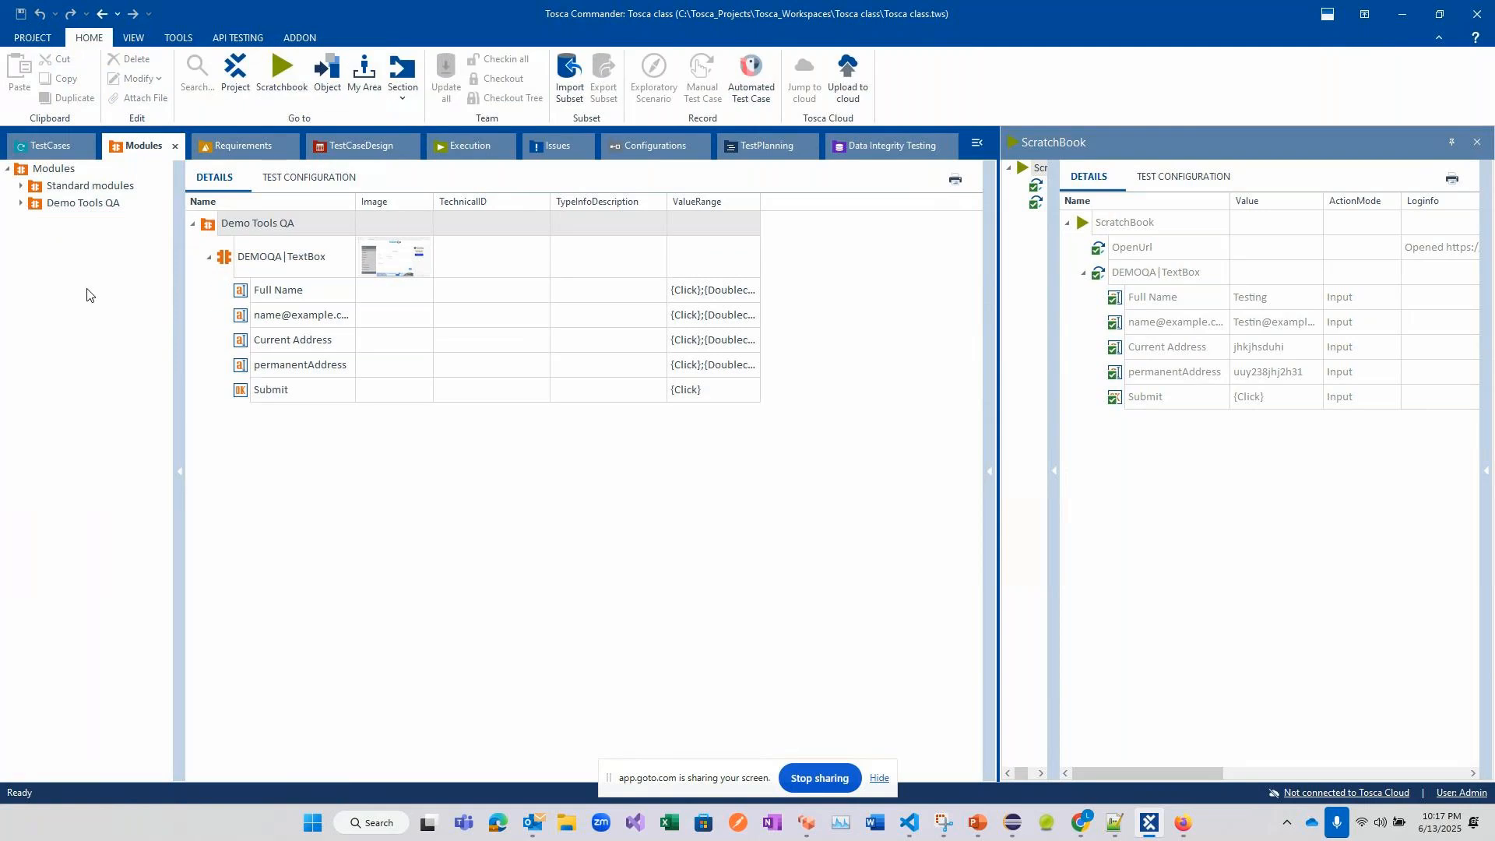
- Return to the Text Box test case, close the ScratchBook pane, and minimize Tosca Commander
left_click(43, 144)
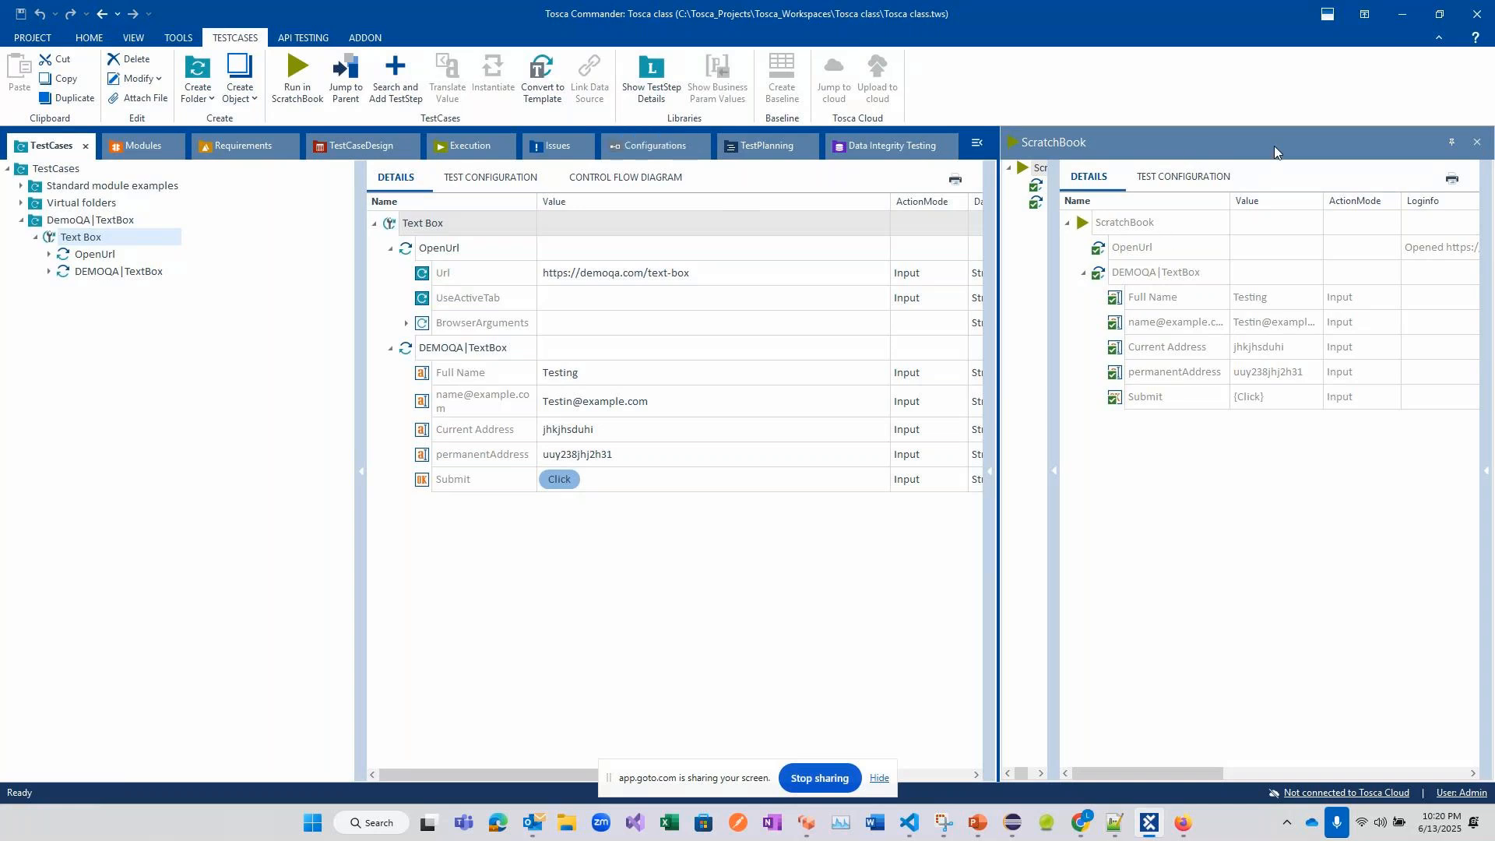
left_click(1481, 144)
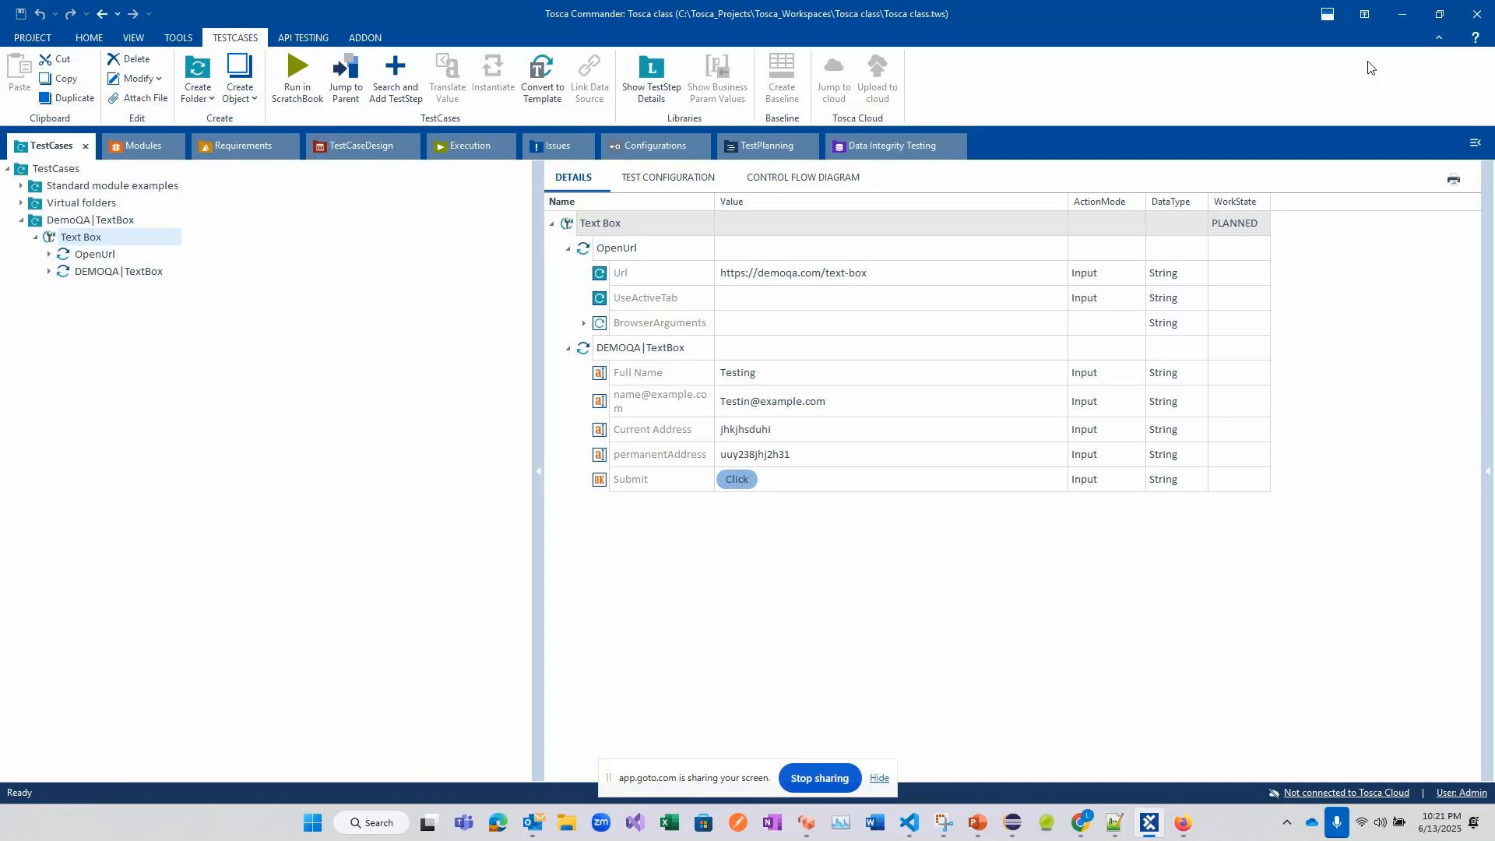
left_click(1410, 26)
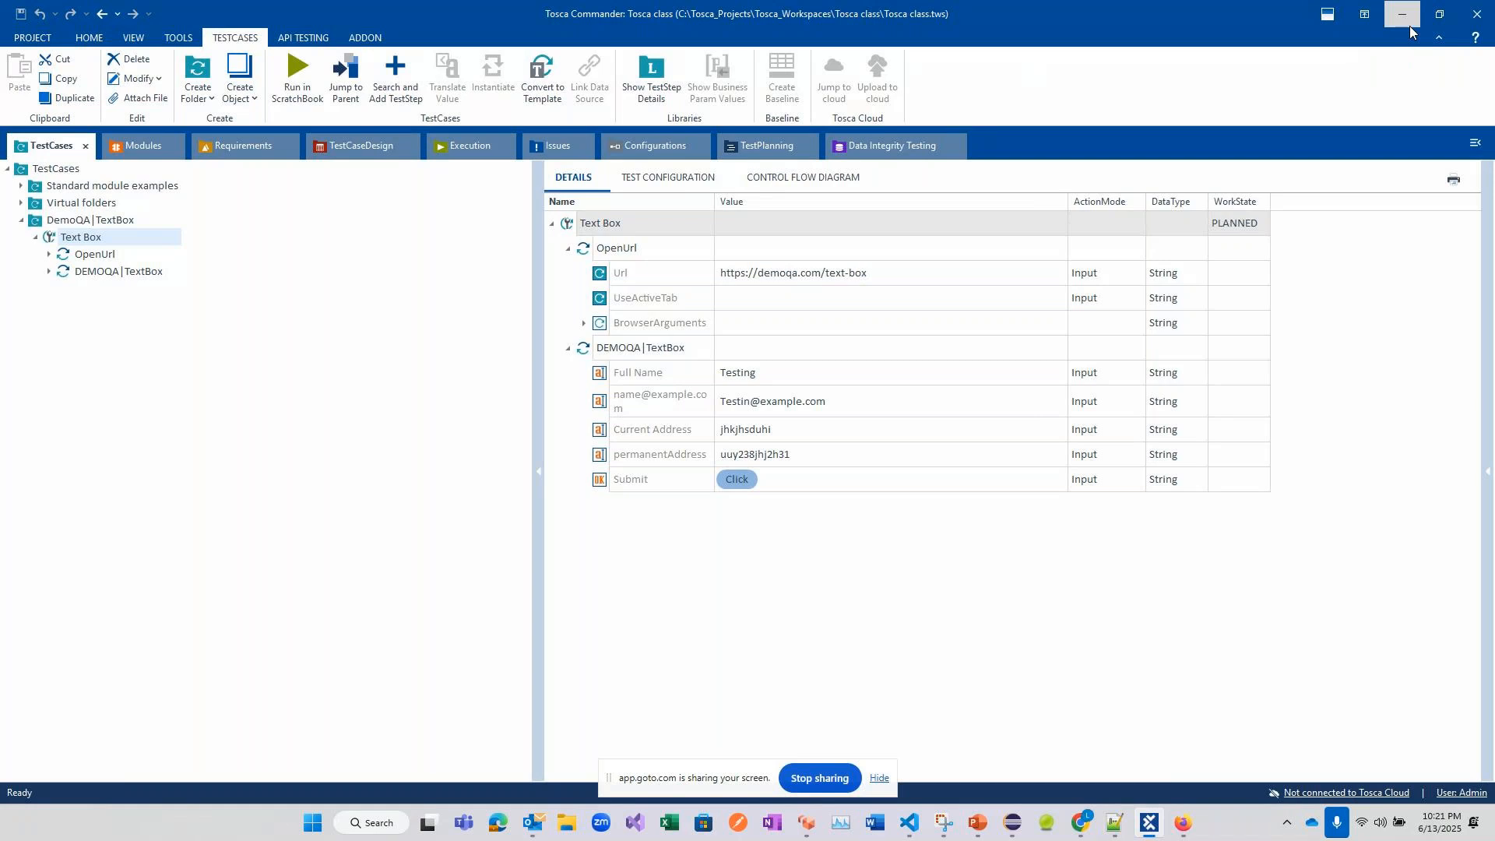